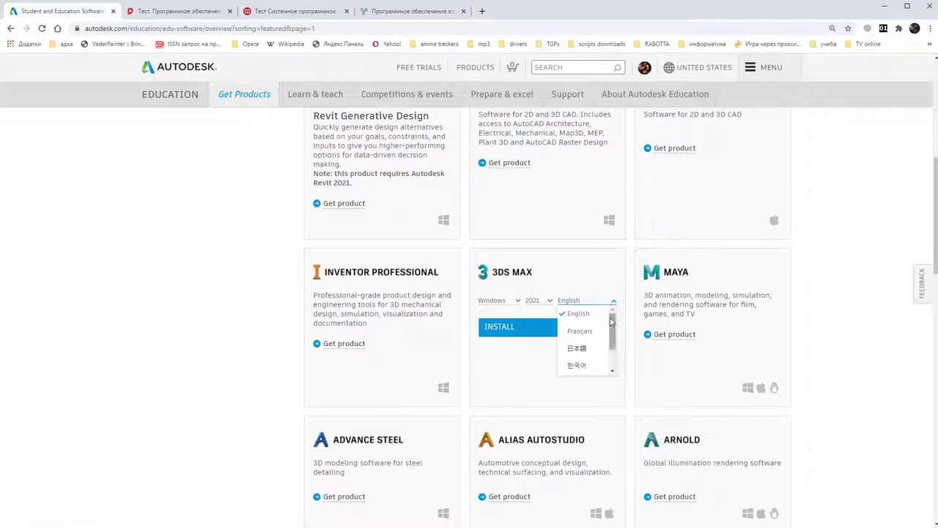
Examine the 3ds Max language and install options and the product list on the Autodesk Education page.
{"action": "mouse_move", "coordinate": [613, 325]}
{"action": "left_mouse_down"}
{"action": "mouse_move", "coordinate": [615, 360]}
{"action": "mouse_move", "coordinate": [613, 315]}
{"action": "left_mouse_up"}
{"action": "left_click", "coordinate": [587, 271]}
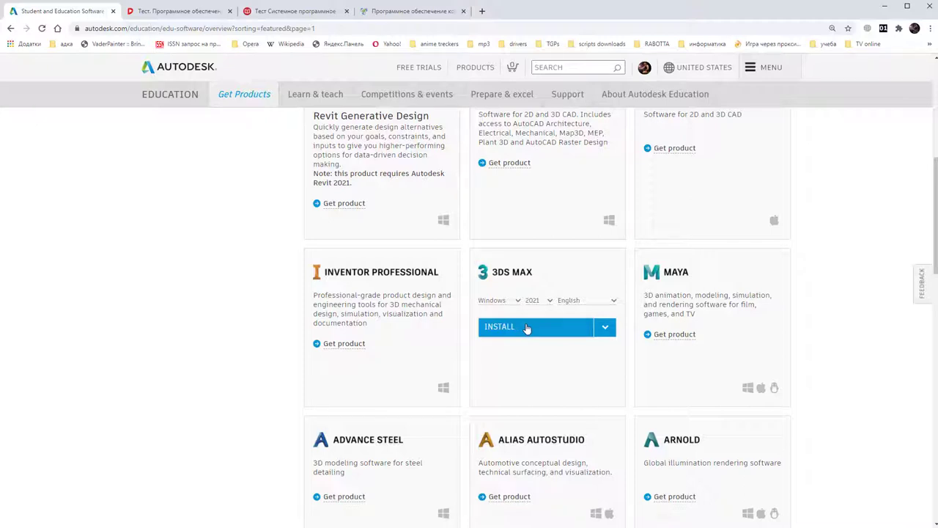
{"action": "scroll", "coordinate": [545, 294], "scroll_direction": "up", "scroll_amount": 5}
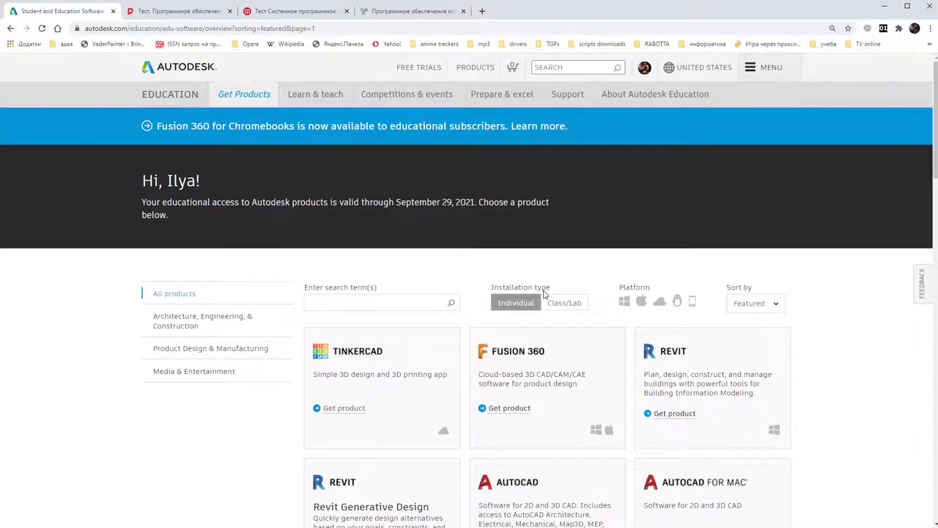
{"action": "scroll", "coordinate": [545, 294], "scroll_direction": "down", "scroll_amount": 2}
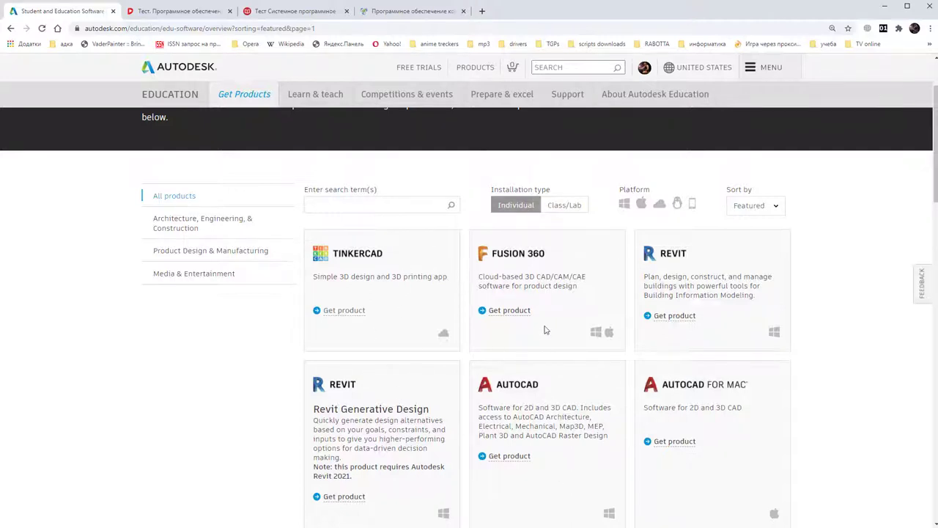
{"action": "scroll", "coordinate": [546, 330], "scroll_direction": "down", "scroll_amount": 3}
{"action": "scroll", "coordinate": [546, 330], "scroll_direction": "up", "scroll_amount": 2}
{"action": "scroll", "coordinate": [547, 330], "scroll_direction": "up", "scroll_amount": 1}
{"action": "double_click", "coordinate": [540, 279]}
Switch to 3ds Max, view the four-viewport layout and return to the maximized Perspective view.
{"action": "left_click", "coordinate": [883, 8]}
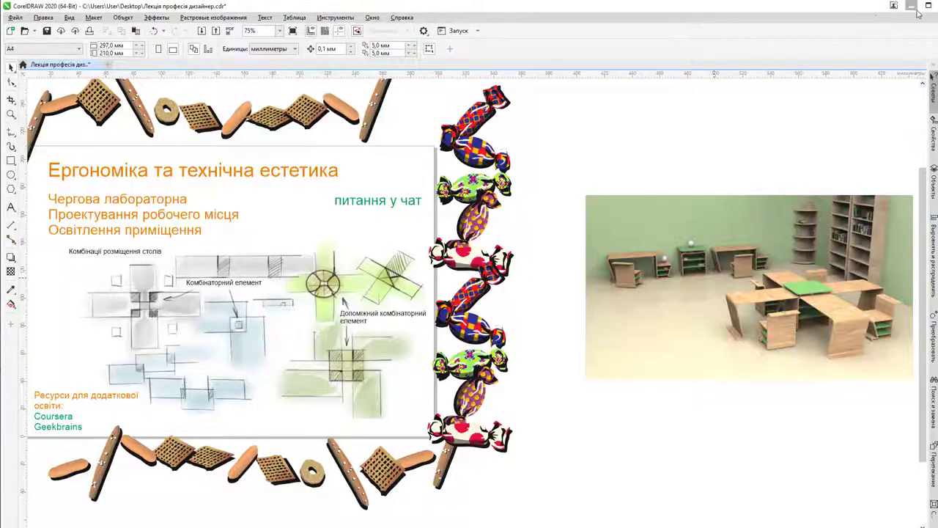
{"action": "left_click_drag", "start_coordinate": [637, 9], "coordinate": [0, 165]}
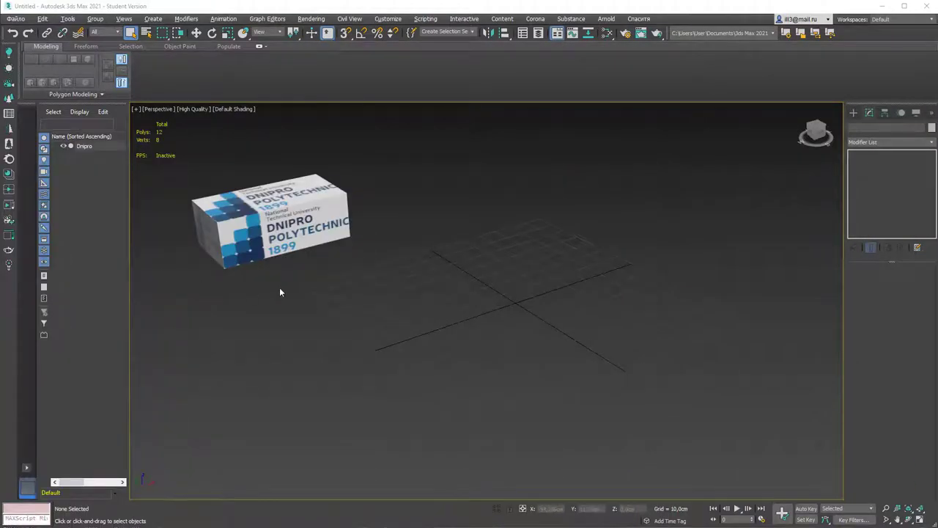
{"action": "key", "text": "alt+w"}
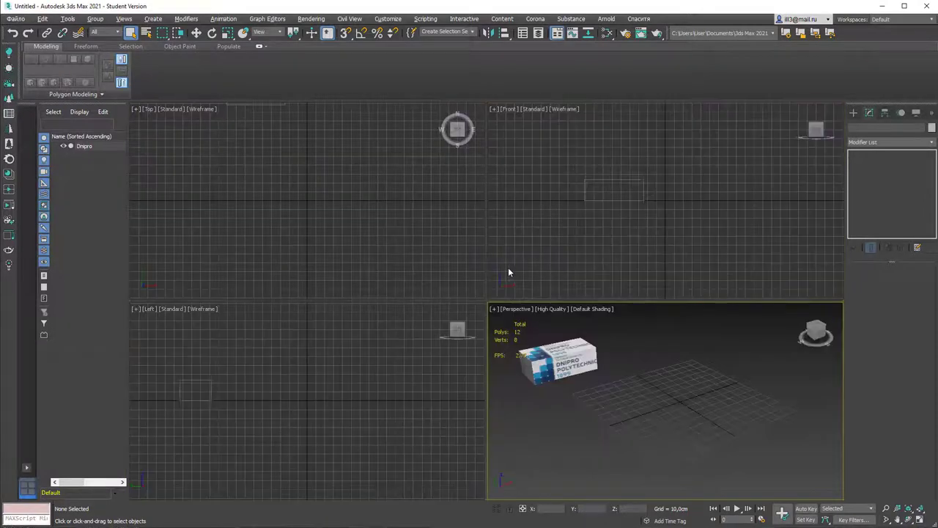
{"action": "key", "text": "alt+w"}
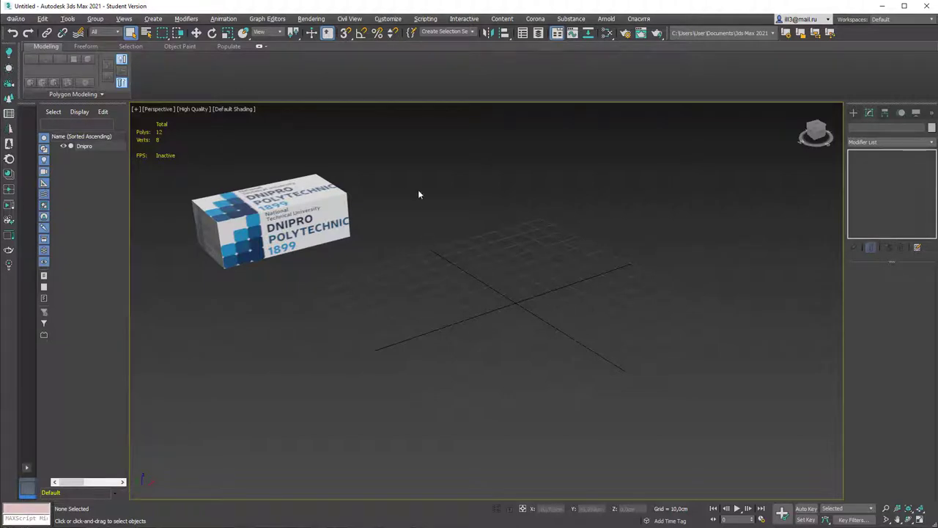
Review the Units Setup and accept centimeters as both the metric display unit and the system unit.
{"action": "left_click", "coordinate": [394, 22]}
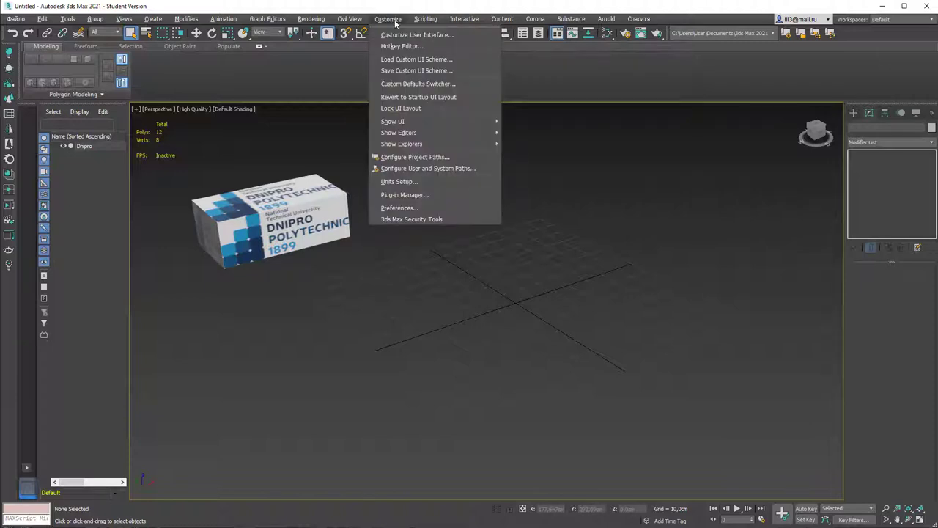
{"action": "left_click", "coordinate": [415, 181]}
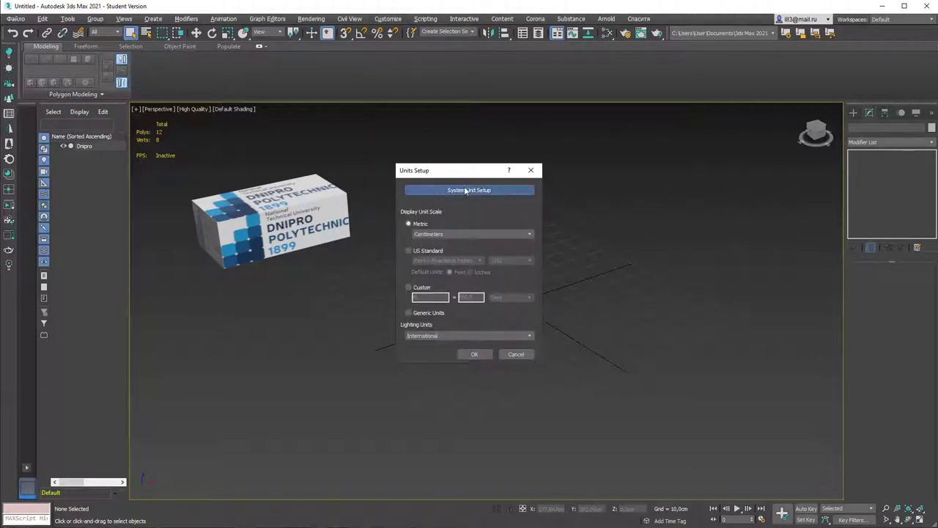
{"action": "left_click", "coordinate": [466, 191]}
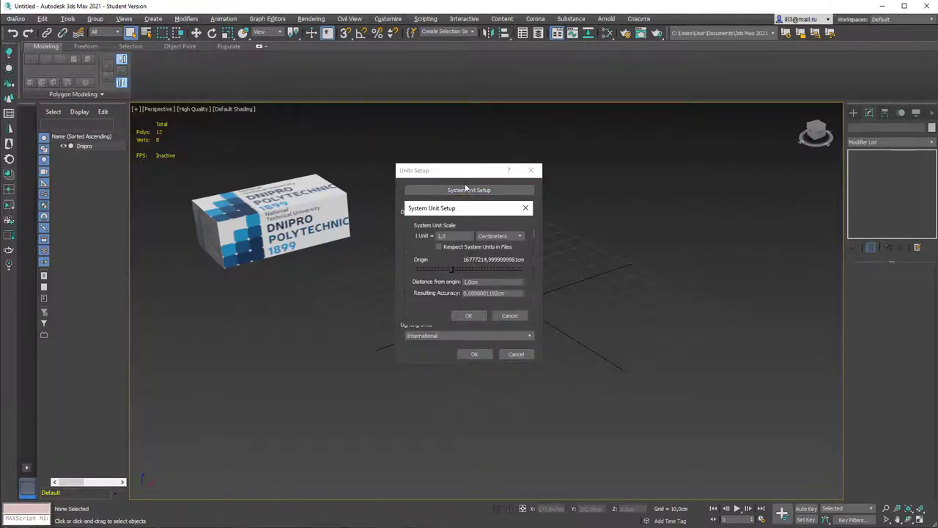
{"action": "left_click_drag", "start_coordinate": [466, 209], "coordinate": [642, 175]}
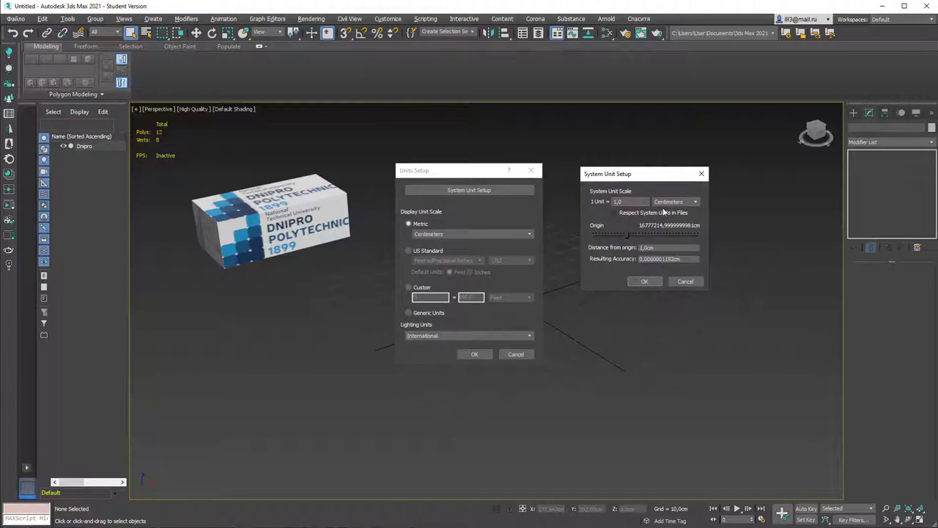
{"action": "left_click", "coordinate": [645, 281]}
{"action": "left_click", "coordinate": [474, 354]}
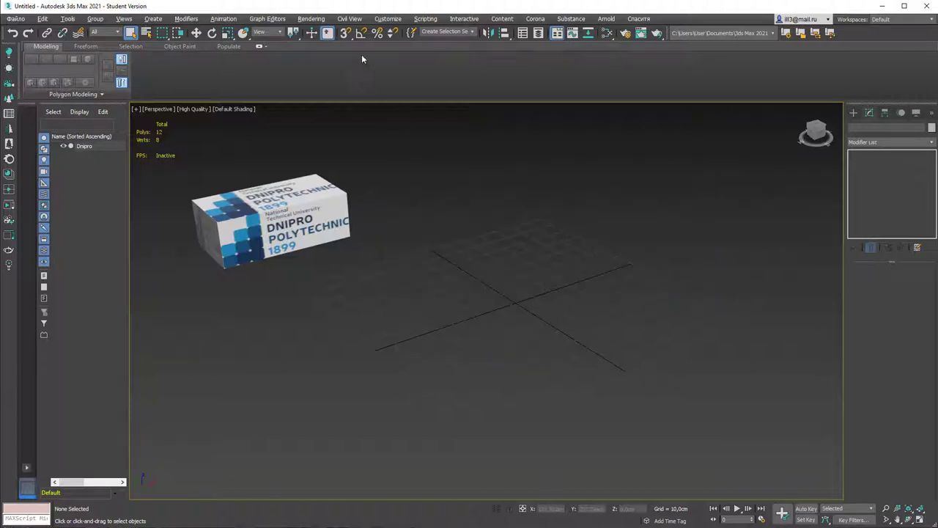
Review the snap types and the snap options in the Grid and Snap Settings.
{"action": "right_click", "coordinate": [347, 33]}
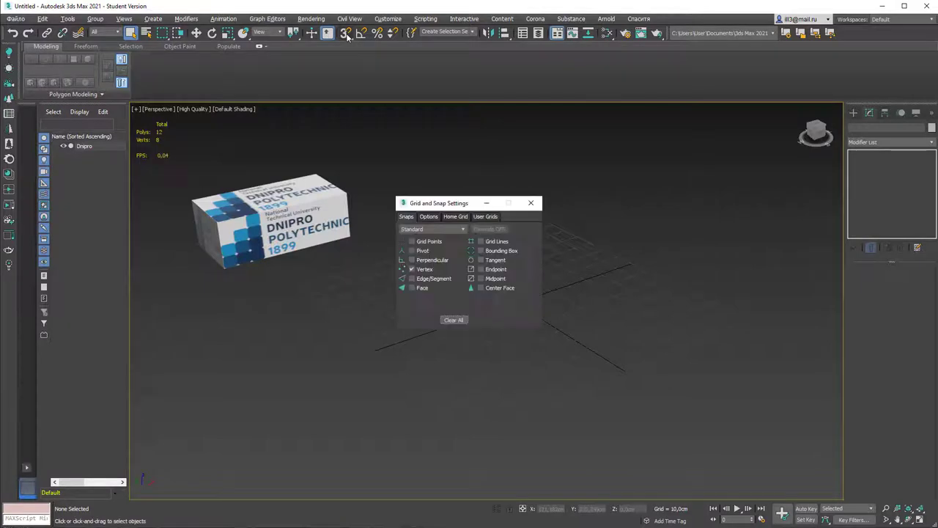
{"action": "left_click_drag", "start_coordinate": [469, 205], "coordinate": [469, 158]}
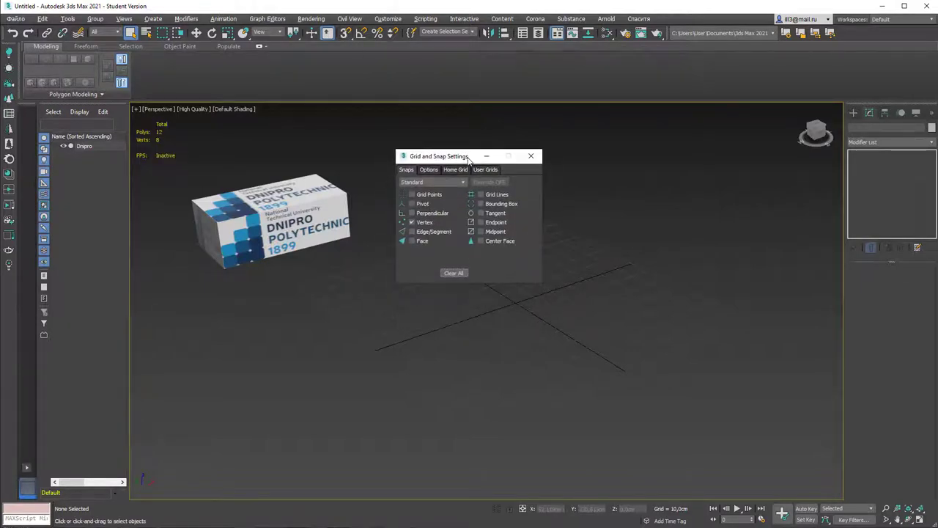
{"action": "left_click", "coordinate": [431, 170]}
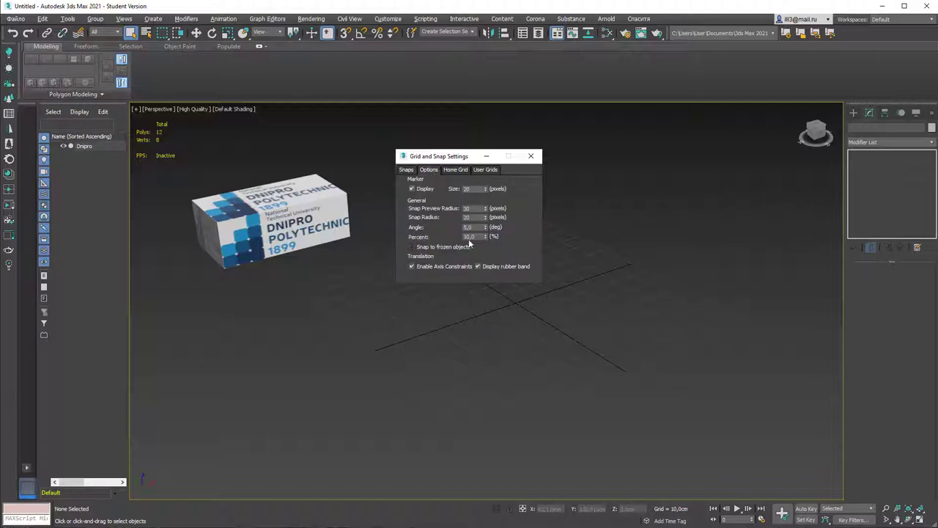
{"action": "left_click", "coordinate": [530, 156]}
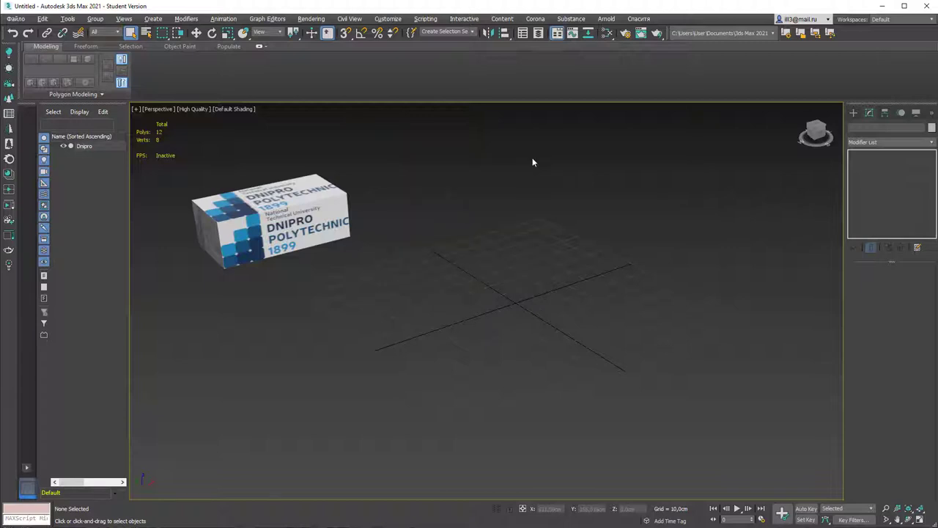
Create a box about 26 cm long, 18 cm wide and 31 cm high beside the grid origin in the Perspective view.
{"action": "middle_click_drag", "start_coordinate": [596, 206], "coordinate": [547, 227]}
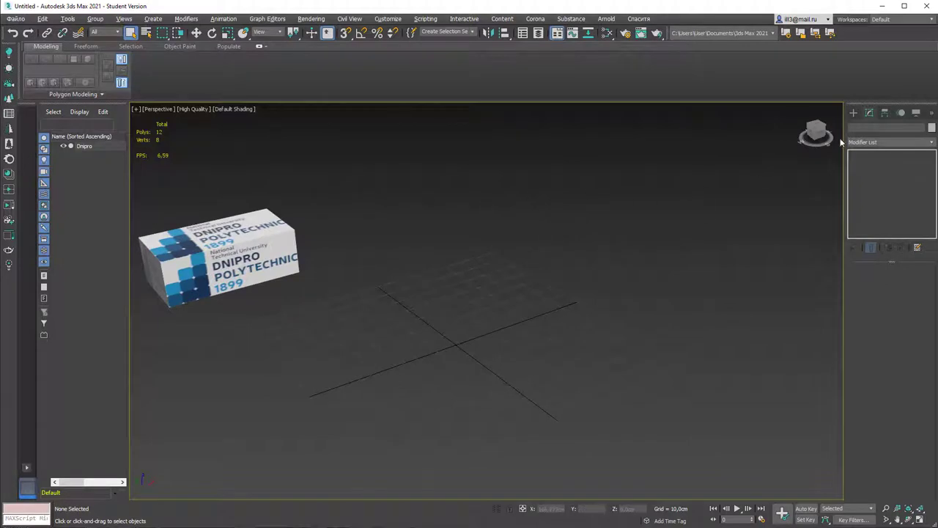
{"action": "left_click", "coordinate": [854, 114]}
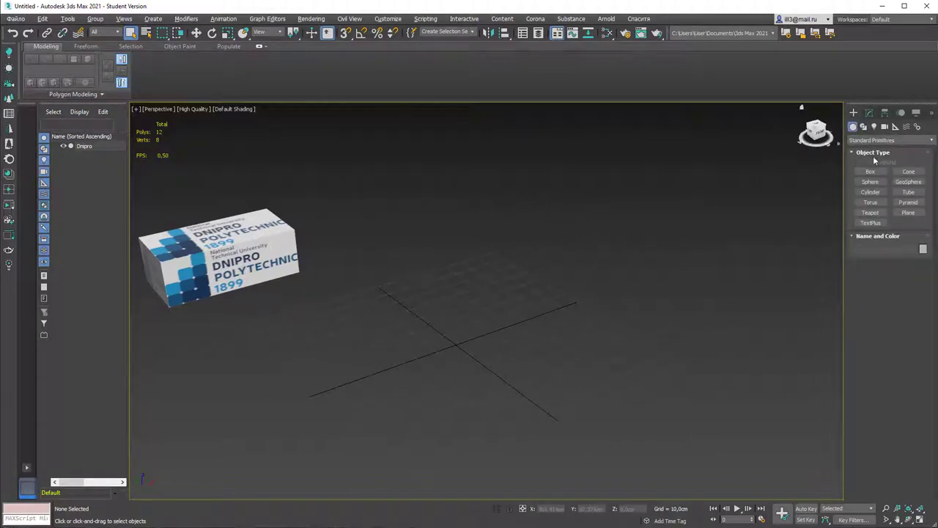
{"action": "left_click", "coordinate": [870, 171]}
{"action": "left_click_drag", "start_coordinate": [489, 276], "coordinate": [489, 303]}
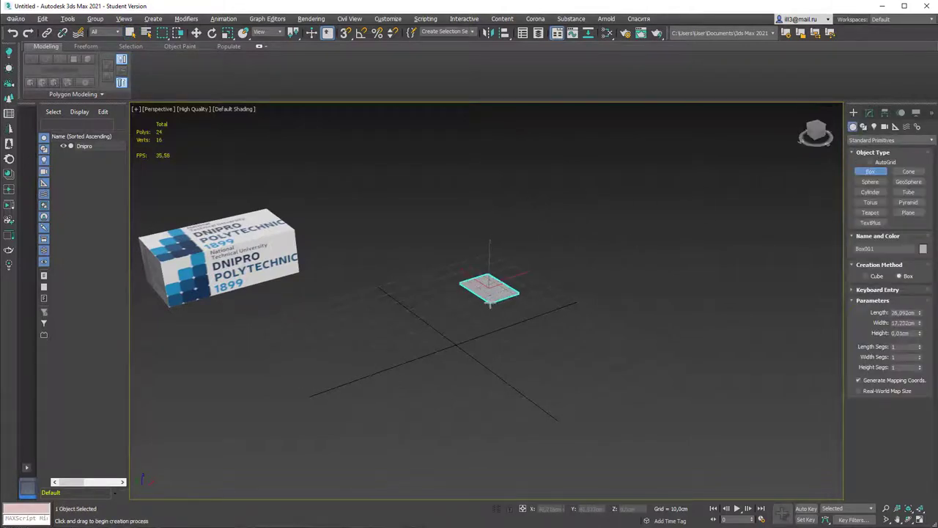
{"action": "left_click", "coordinate": [513, 214]}
Set the new box's length to 10 cm, width to 10 cm and height to 300 cm.
{"action": "left_click", "coordinate": [870, 114]}
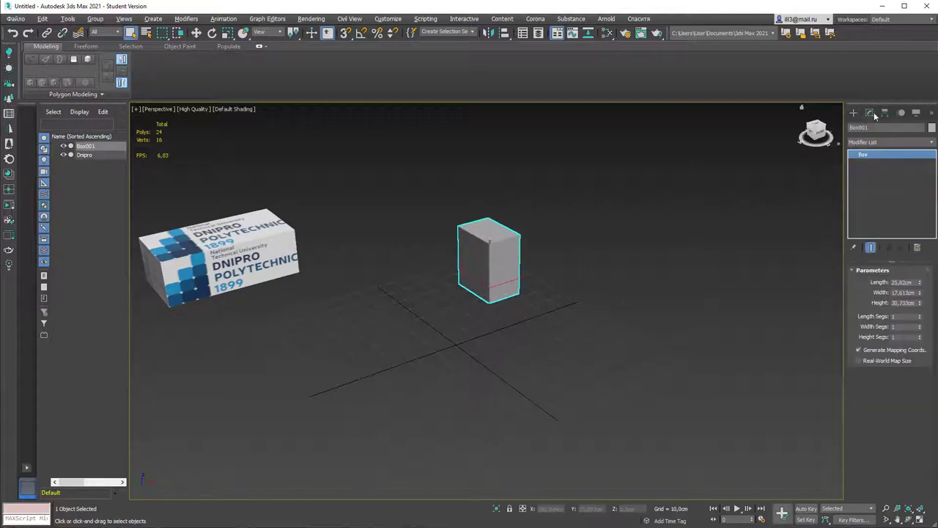
{"action": "double_click", "coordinate": [898, 282]}
{"action": "type", "text": "10"}
{"action": "key", "text": "Tab"}
{"action": "type", "text": "10"}
{"action": "key", "text": "Tab"}
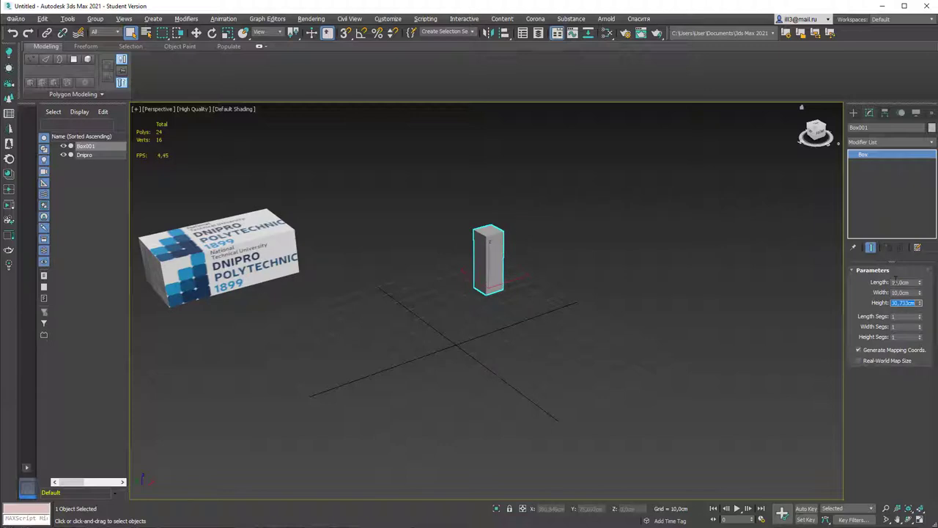
{"action": "type", "text": "300"}
{"action": "key", "text": "Return"}
Move the Dnipro box away from the tall column, to about X -119 cm and Y 440 cm.
{"action": "middle_click_drag", "start_coordinate": [670, 266], "coordinate": [682, 275]}
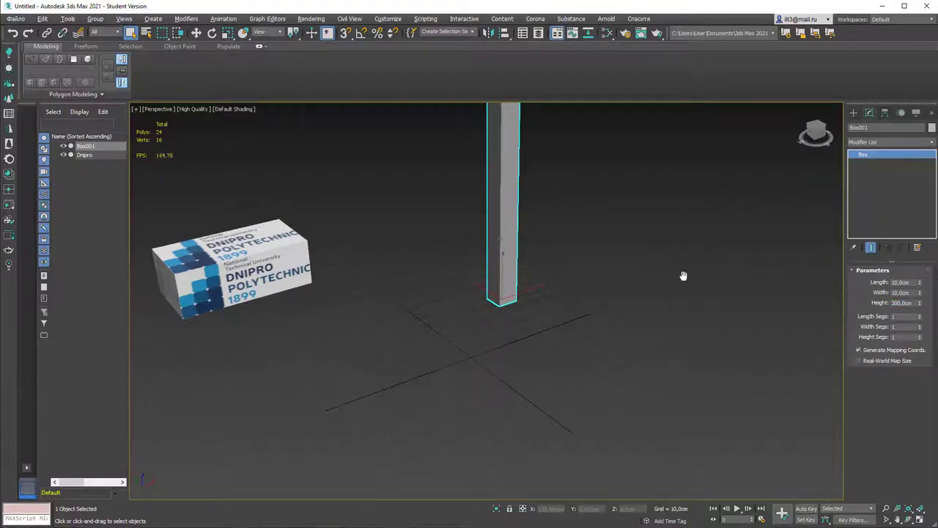
{"action": "key", "text": "z"}
{"action": "middle_click_drag", "start_coordinate": [542, 295], "coordinate": [572, 249]}
{"action": "left_click", "coordinate": [390, 391]}
{"action": "key", "text": "w"}
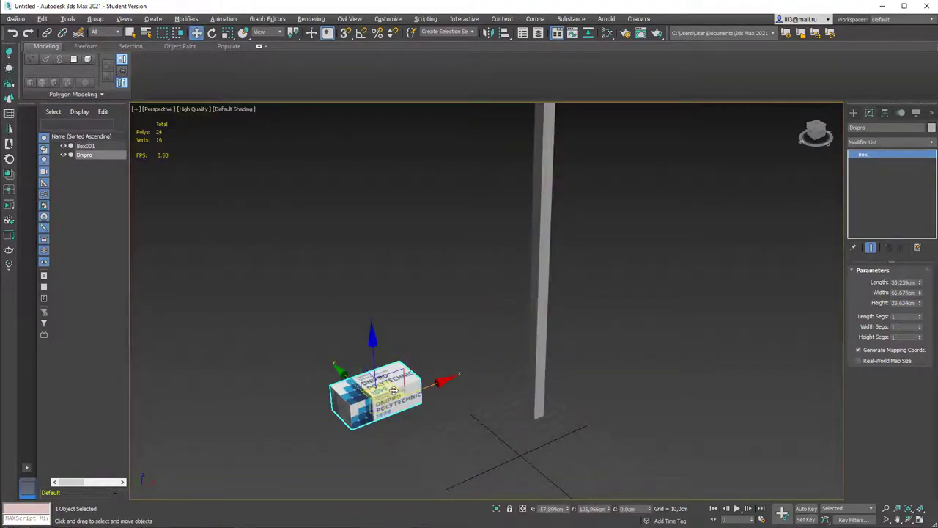
{"action": "left_click_drag", "start_coordinate": [391, 391], "coordinate": [198, 274]}
{"action": "scroll", "coordinate": [552, 282], "scroll_direction": "down", "scroll_amount": 2}
{"action": "middle_click_drag", "start_coordinate": [584, 247], "coordinate": [510, 219]}
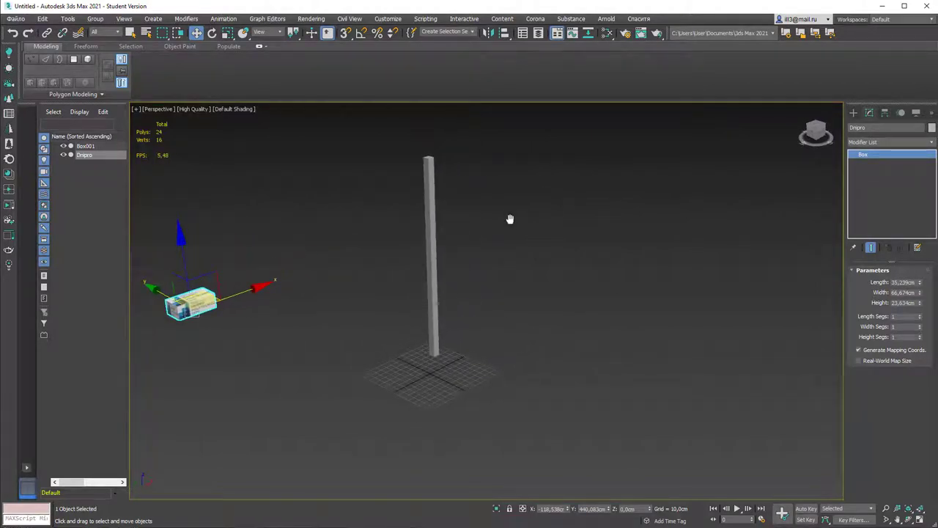
Convert the tall column to an Editable Poly.
{"action": "left_click", "coordinate": [431, 190]}
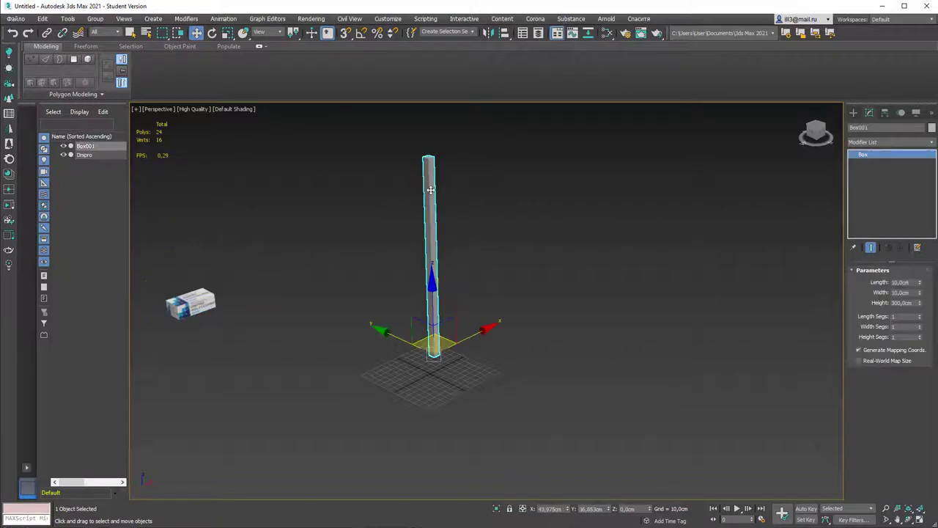
{"action": "right_click", "coordinate": [429, 188]}
{"action": "mouse_move", "coordinate": [490, 289]}
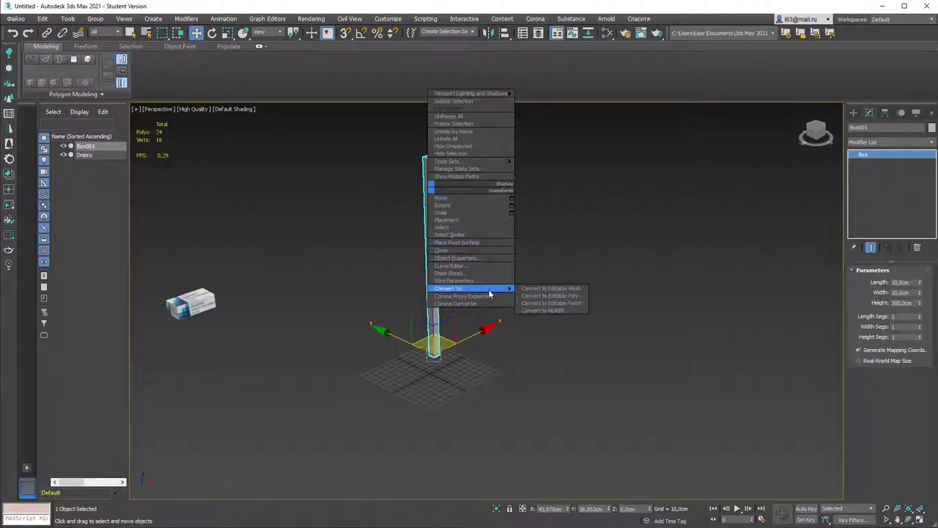
{"action": "left_click", "coordinate": [561, 294]}
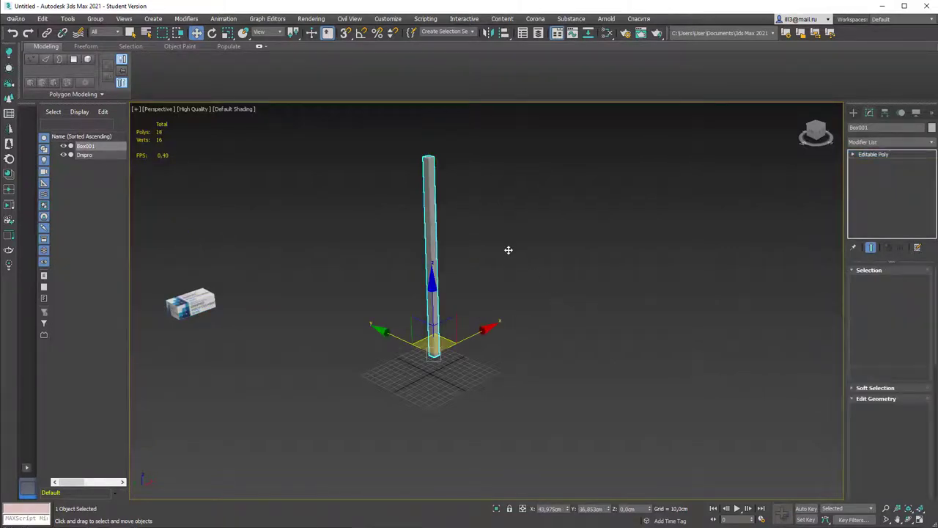
Select the column's two adjacent front side polygons and extrude them with a height of 500 cm.
{"action": "key", "text": "4"}
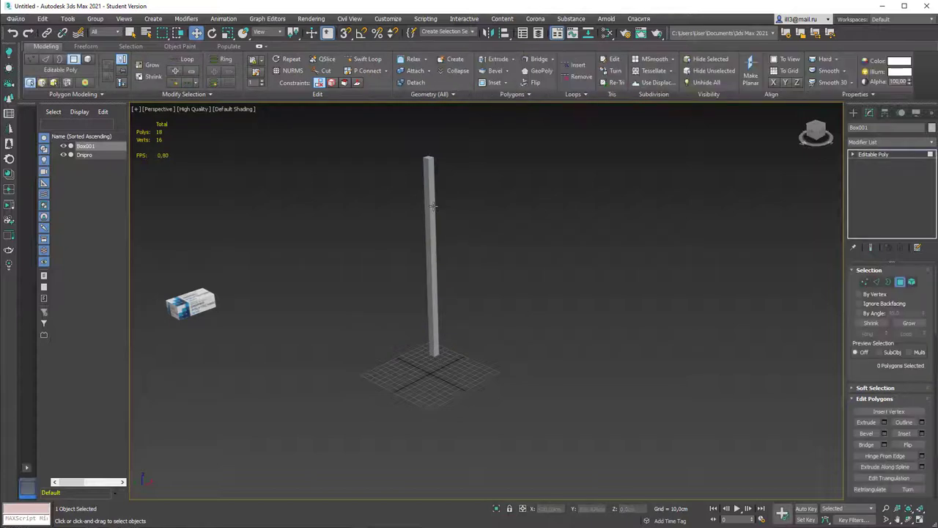
{"action": "left_click", "coordinate": [432, 209]}
{"action": "key", "text": "q"}
{"action": "left_click", "coordinate": [428, 206], "text": "ctrl"}
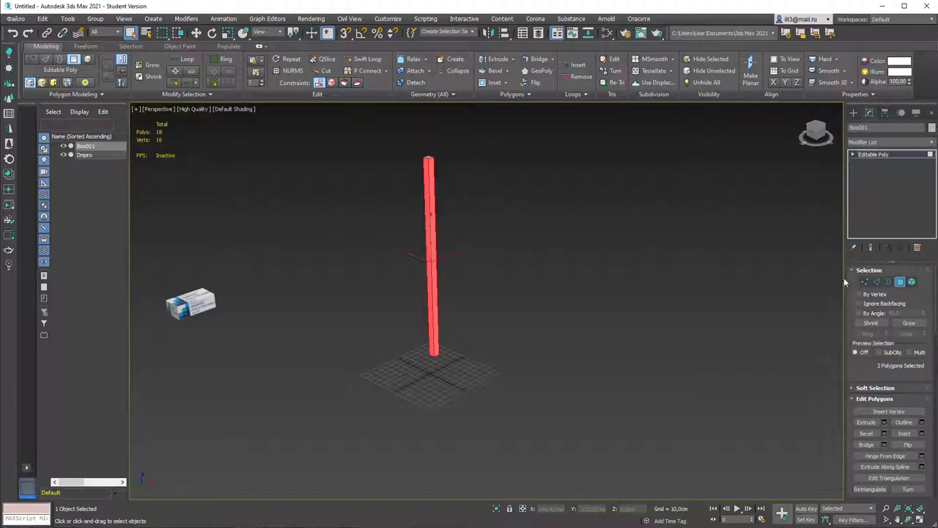
{"action": "left_click", "coordinate": [886, 423]}
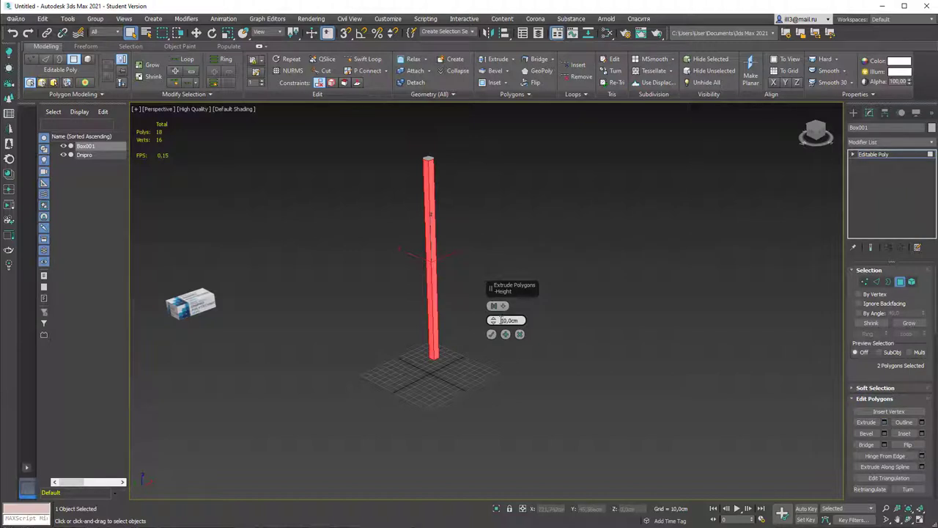
{"action": "double_click", "coordinate": [501, 320]}
{"action": "type", "text": "500"}
{"action": "key", "text": "Return"}
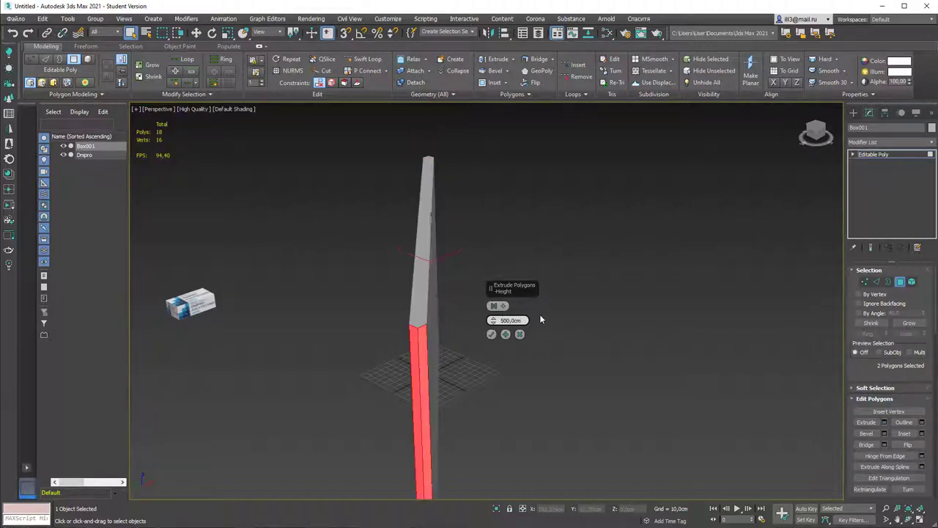
Apply the column's 500 cm extrusion with the By Polygon type to form two walls, and leave polygon editing.
{"action": "left_click", "coordinate": [495, 306]}
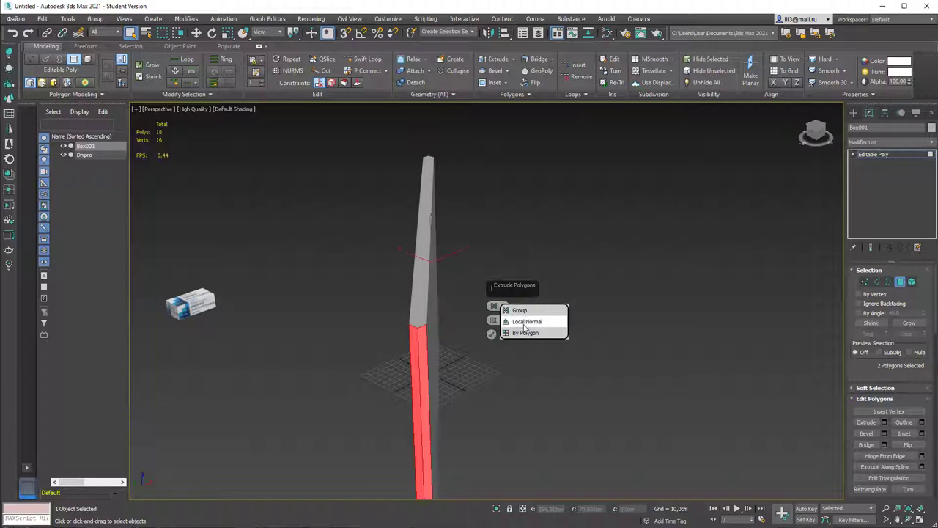
{"action": "left_click", "coordinate": [524, 325]}
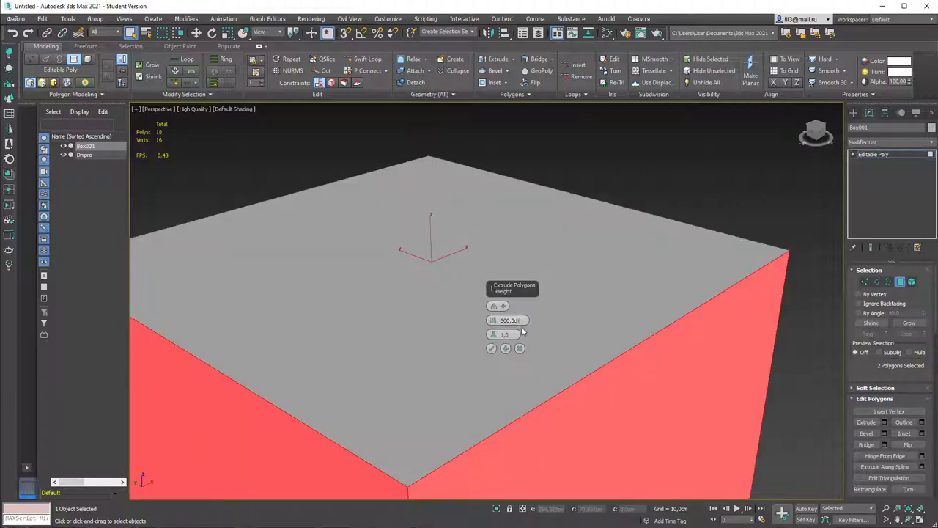
{"action": "left_click", "coordinate": [495, 306]}
{"action": "left_click", "coordinate": [513, 334]}
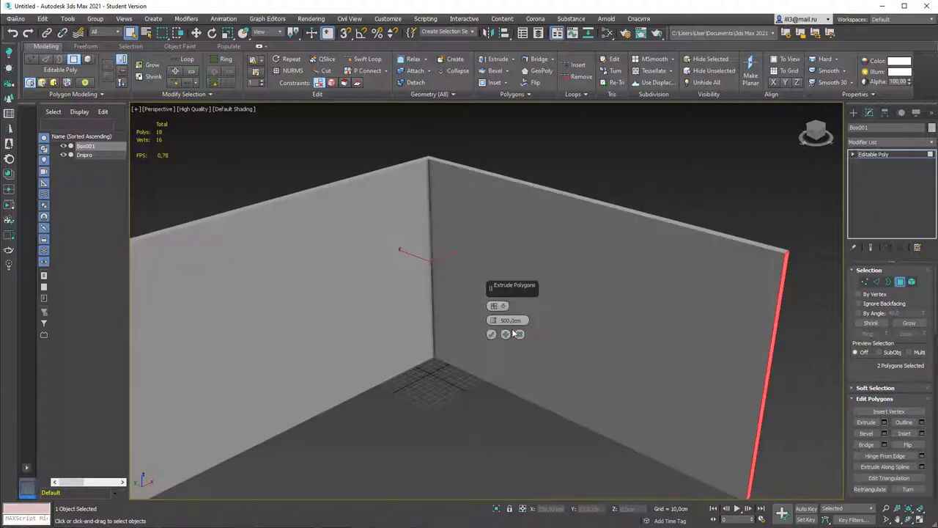
{"action": "scroll", "coordinate": [484, 262], "scroll_direction": "down", "scroll_amount": 3}
{"action": "mouse_move", "coordinate": [491, 248]}
{"action": "middle_mouse_down", "text": "alt"}
{"action": "mouse_move", "coordinate": [545, 226]}
{"action": "mouse_move", "coordinate": [506, 247]}
{"action": "middle_mouse_up", "text": "alt"}
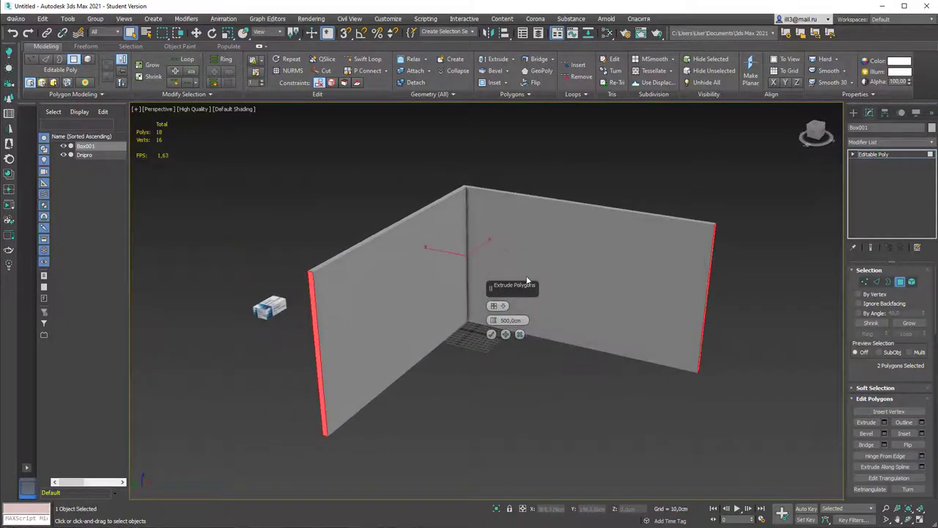
{"action": "middle_click_drag", "start_coordinate": [603, 273], "coordinate": [544, 232]}
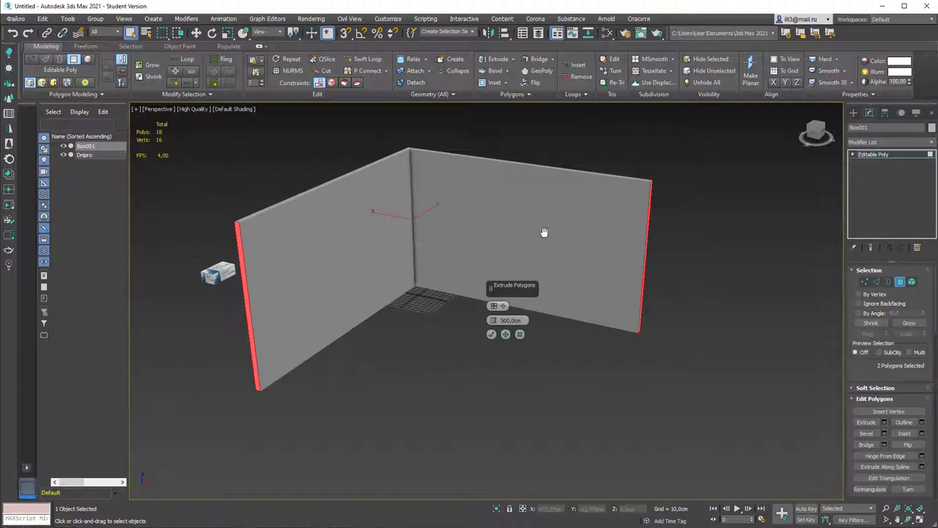
{"action": "left_click", "coordinate": [491, 335]}
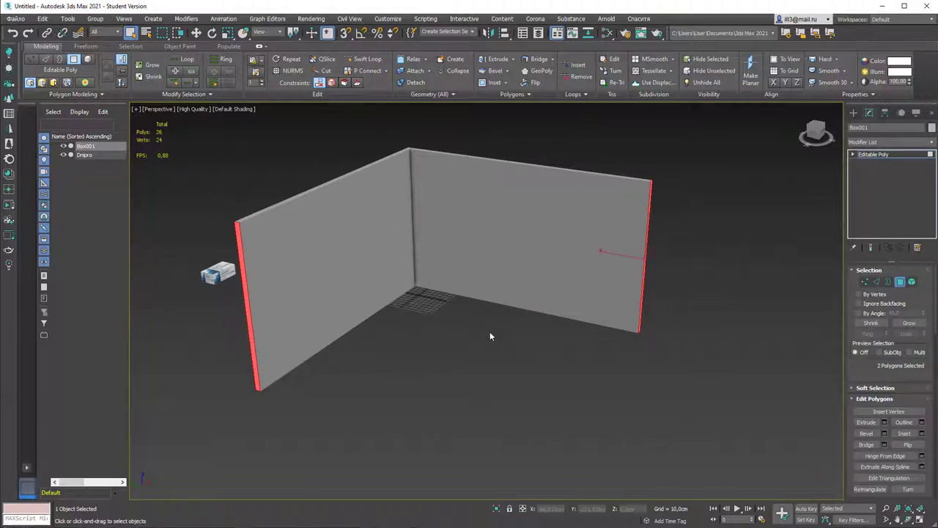
{"action": "left_click", "coordinate": [898, 281]}
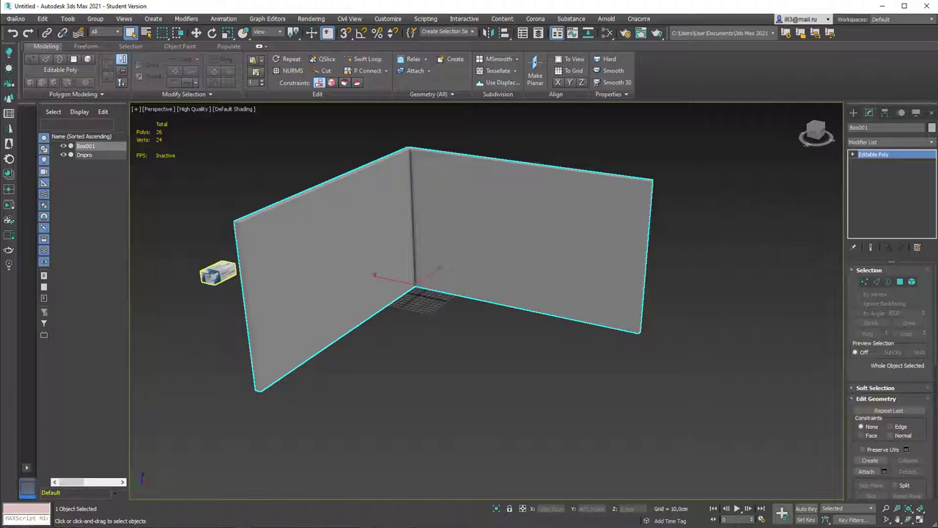
Move the Dnipro box farther away from the walls, forward past the outer end of the nearer wall.
{"action": "left_click", "coordinate": [218, 273]}
{"action": "key", "text": "w"}
{"action": "left_click_drag", "start_coordinate": [220, 274], "coordinate": [150, 376]}
{"action": "key", "text": "q"}
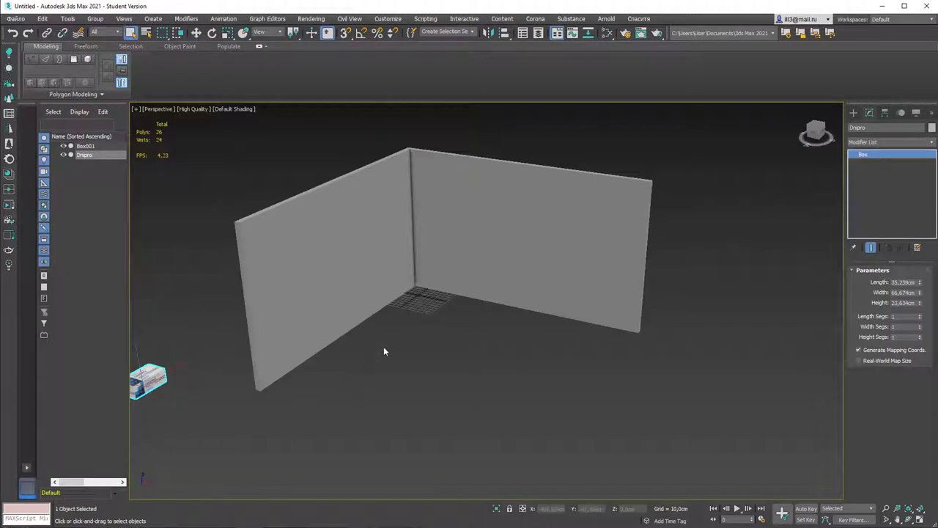
With snapping on, create a floor plane between the outer bottom corners of the two wall ends.
{"action": "middle_click_drag", "start_coordinate": [383, 352], "coordinate": [376, 338]}
{"action": "left_click", "coordinate": [853, 112]}
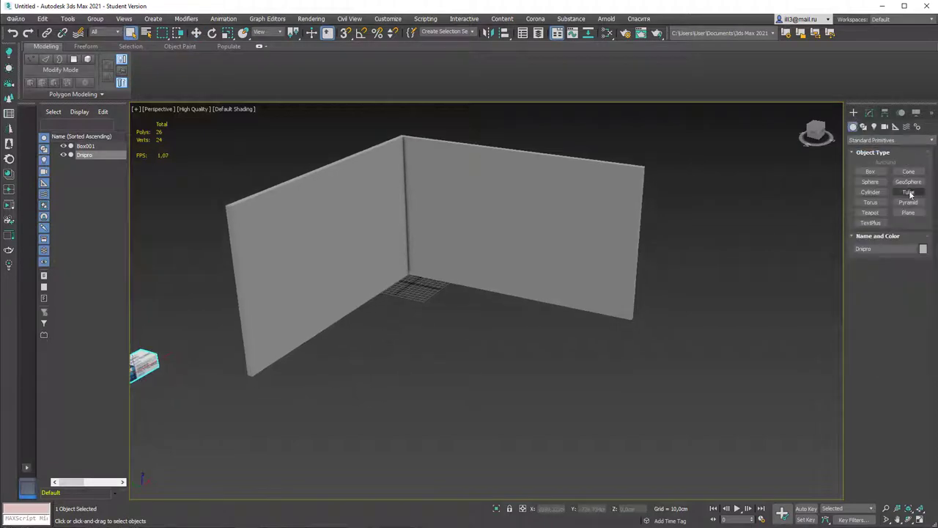
{"action": "left_click", "coordinate": [908, 212]}
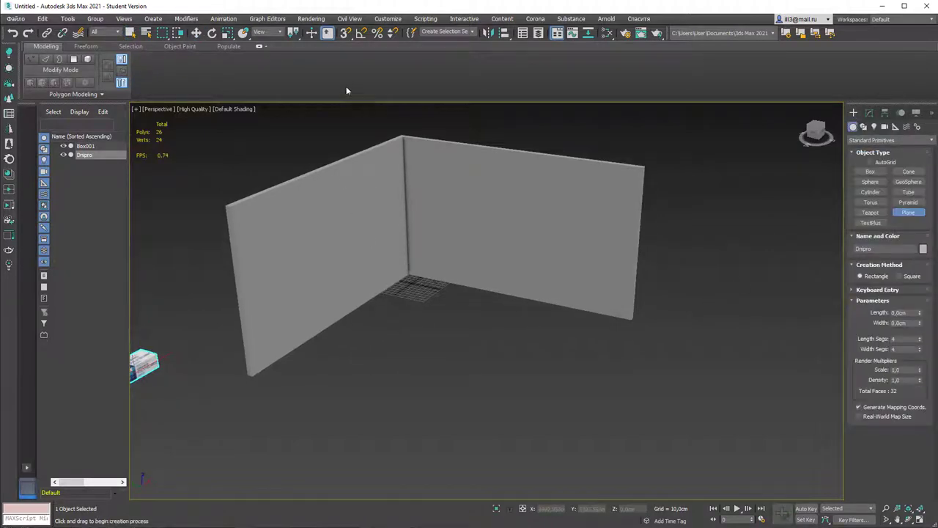
{"action": "left_click", "coordinate": [346, 33]}
{"action": "left_click_drag", "start_coordinate": [249, 377], "coordinate": [635, 316]}
{"action": "right_click", "coordinate": [653, 299]}
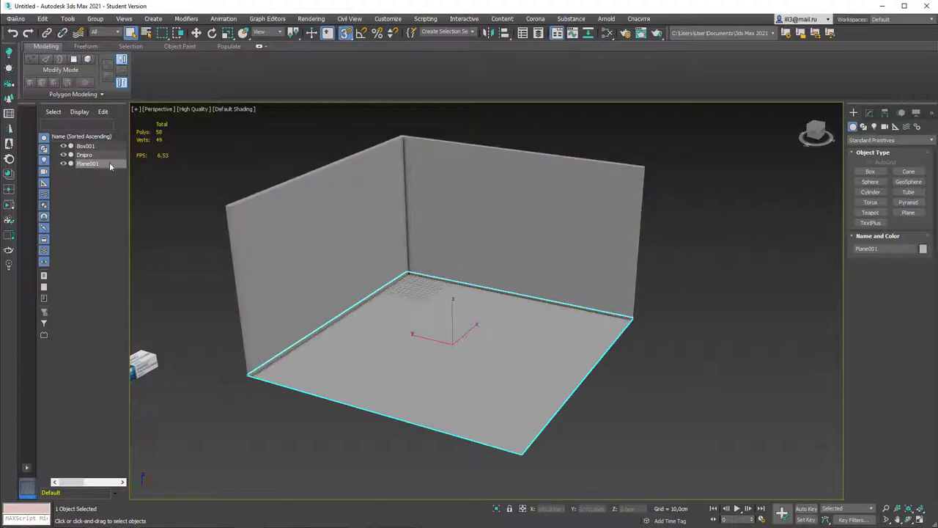
Rename the new plane as floor.
{"action": "left_click", "coordinate": [868, 113]}
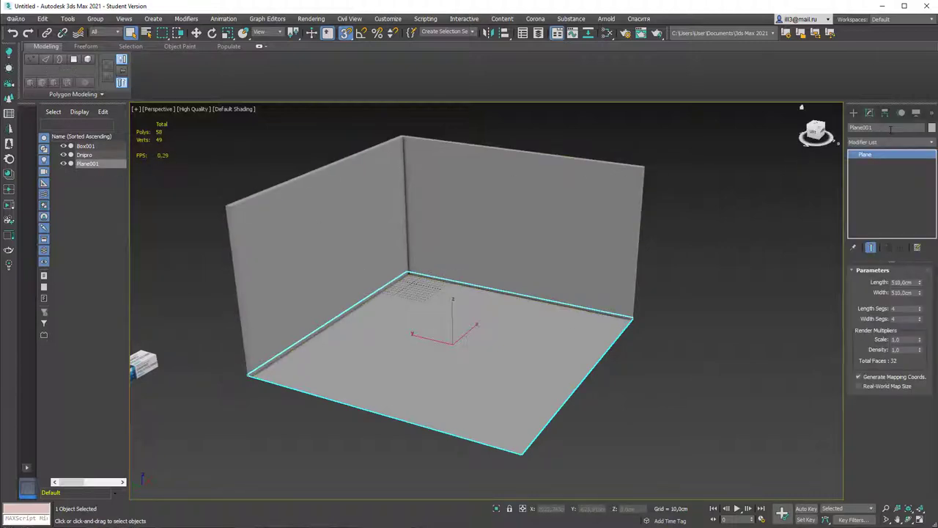
{"action": "left_click", "coordinate": [891, 130]}
{"action": "type", "text": "F"}
{"action": "key", "text": "Return"}
Rename the wall object as Walls and clear the selection.
{"action": "left_click", "coordinate": [85, 146]}
{"action": "left_click", "coordinate": [883, 126]}
{"action": "type", "text": "W"}
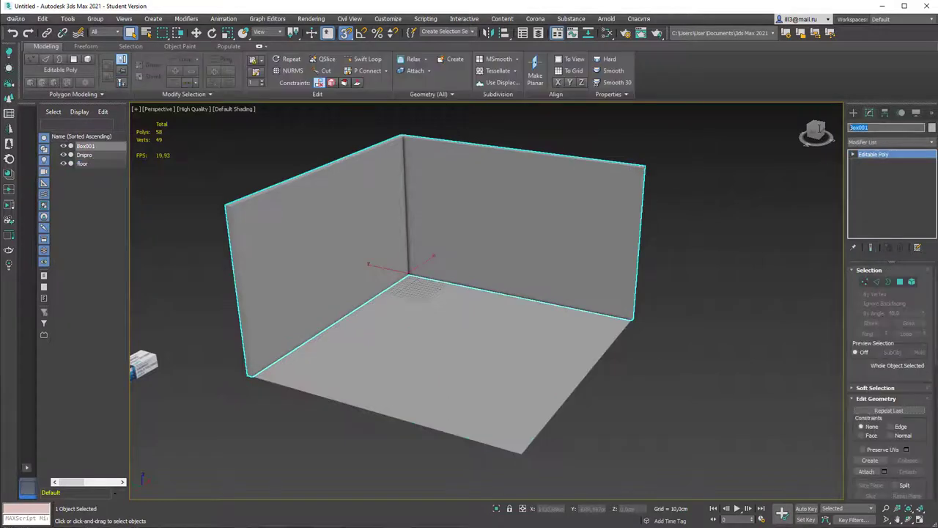
{"action": "type", "text": "alls"}
{"action": "key", "text": "Return"}
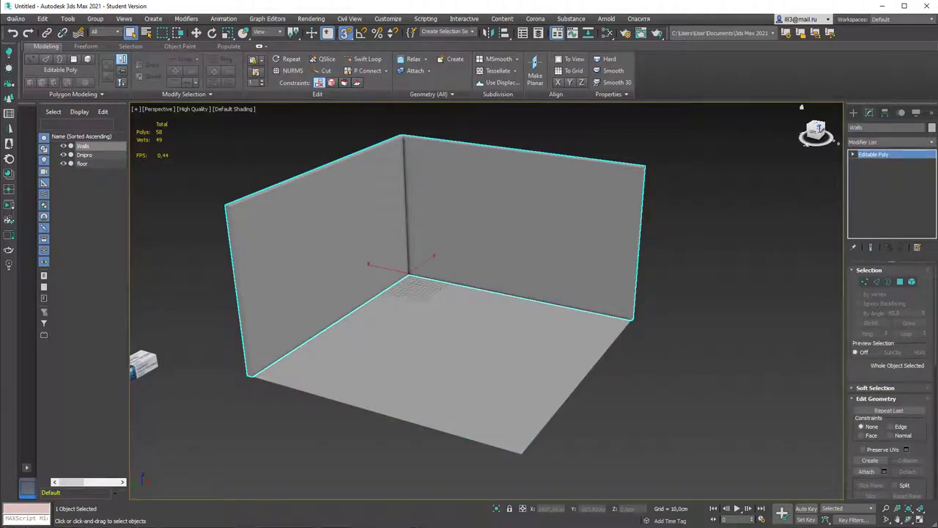
{"action": "middle_click_drag", "start_coordinate": [549, 237], "coordinate": [543, 228], "text": "alt"}
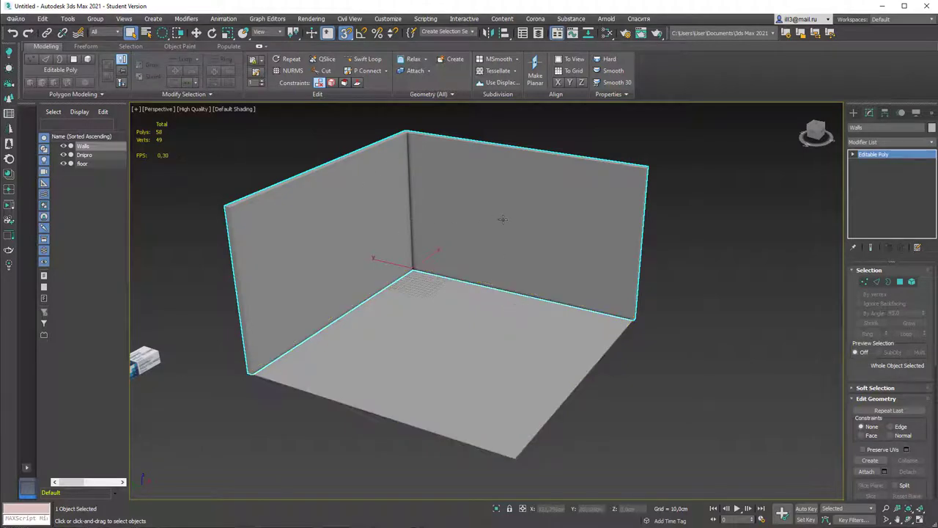
{"action": "left_click", "coordinate": [681, 283]}
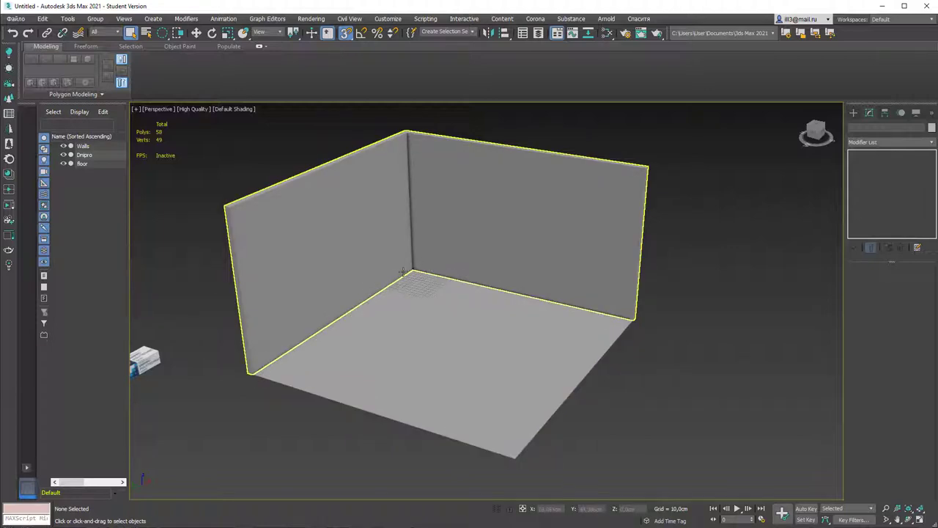
Examine the green desk sketch labelled Стіл in the CorelDRAW lecture file, and return to the 3ds Max scene.
{"action": "left_click", "coordinate": [853, 114]}
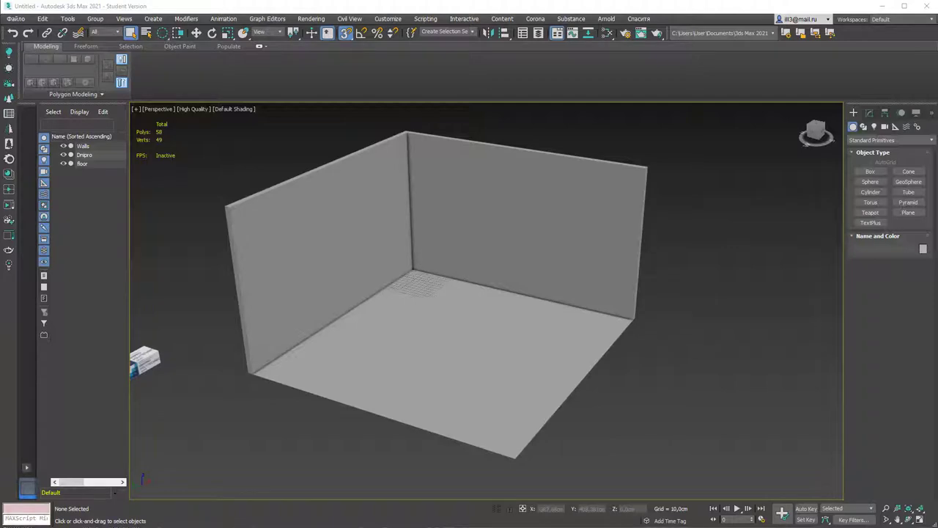
{"action": "left_click_drag", "start_coordinate": [0, 150], "coordinate": [456, 79]}
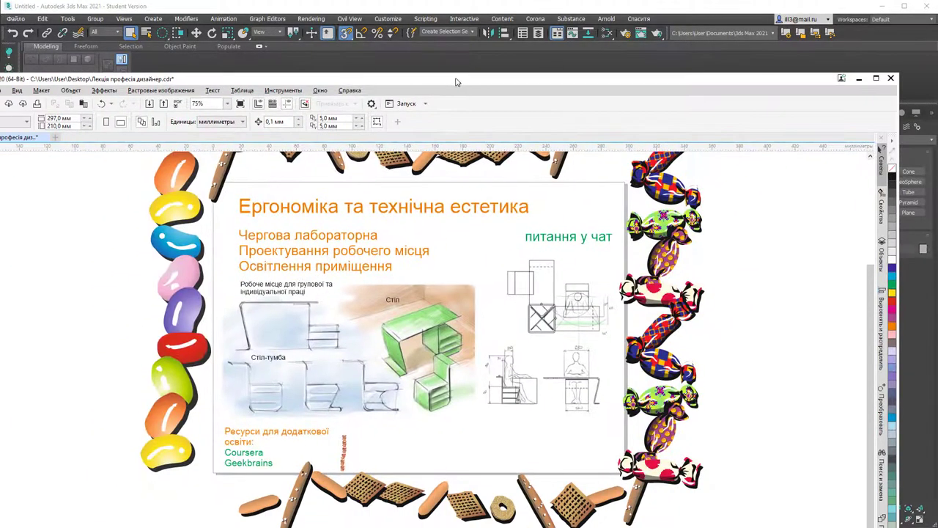
{"action": "scroll", "coordinate": [404, 323], "scroll_direction": "up", "scroll_amount": 1}
{"action": "scroll", "coordinate": [404, 327], "scroll_direction": "up", "scroll_amount": 2}
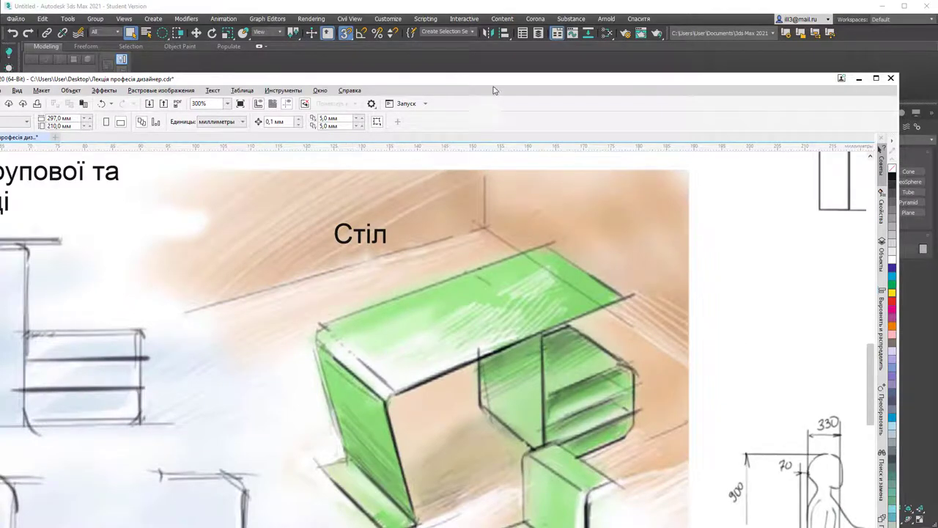
{"action": "left_click_drag", "start_coordinate": [496, 81], "coordinate": [600, 31]}
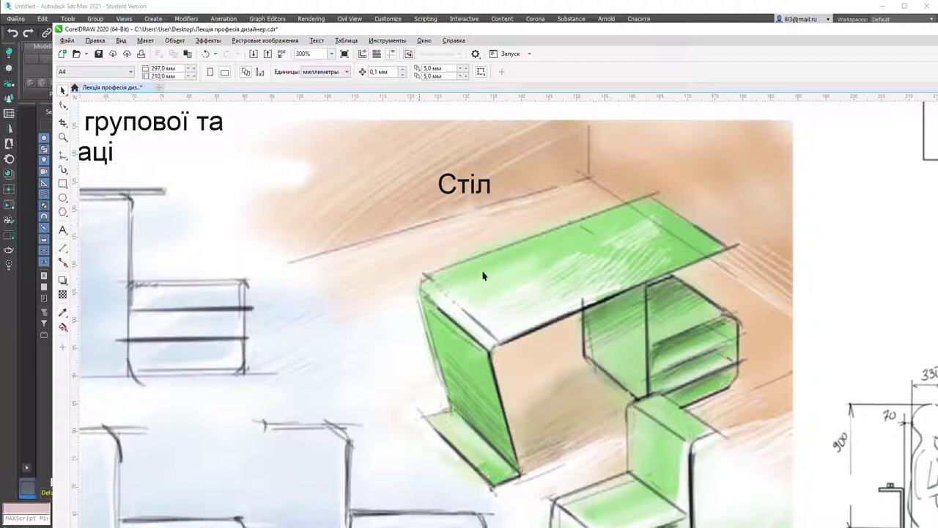
{"action": "left_click_drag", "start_coordinate": [658, 29], "coordinate": [0, 129]}
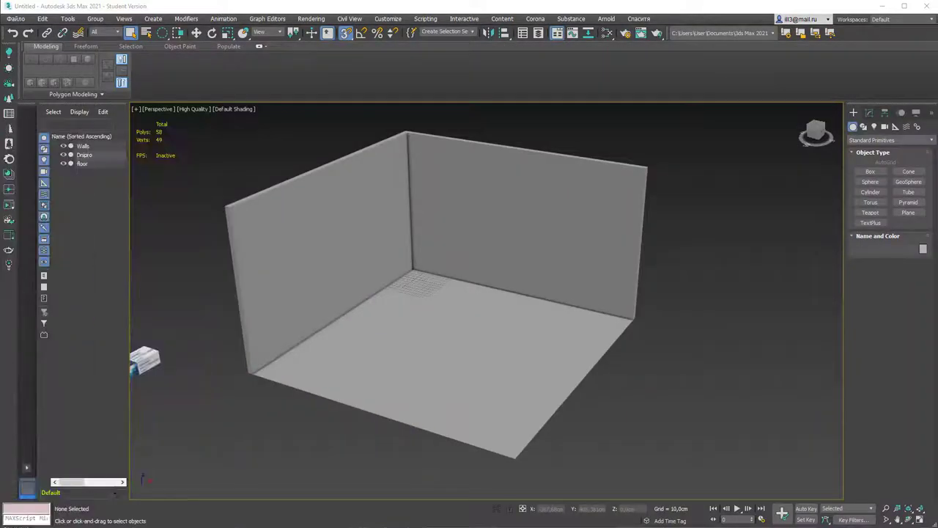
Draw a box beside the floor's open edge, about 105 cm long, 325 cm wide and 170 cm high.
{"action": "left_click", "coordinate": [871, 171]}
{"action": "left_click_drag", "start_coordinate": [675, 359], "coordinate": [541, 440]}
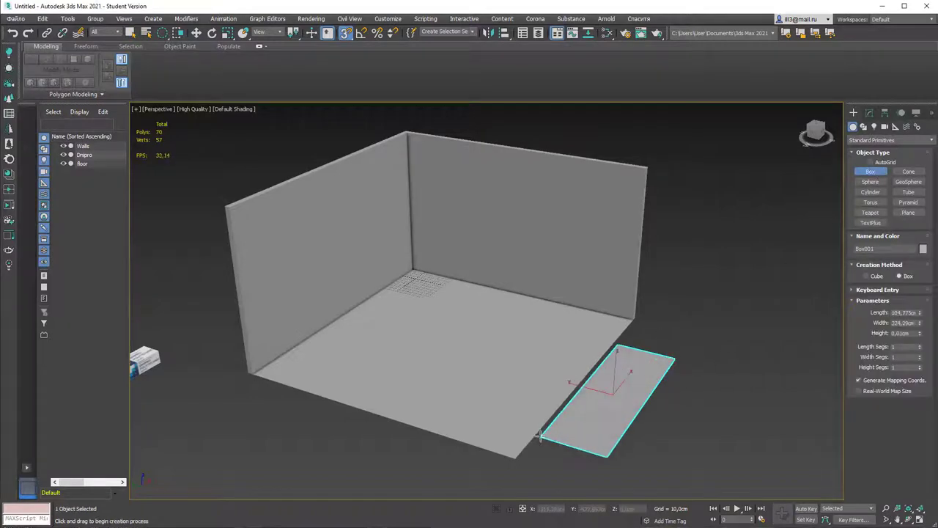
Set the new box's length and width to 60 cm and its height to 200 cm.
{"action": "left_click", "coordinate": [869, 112]}
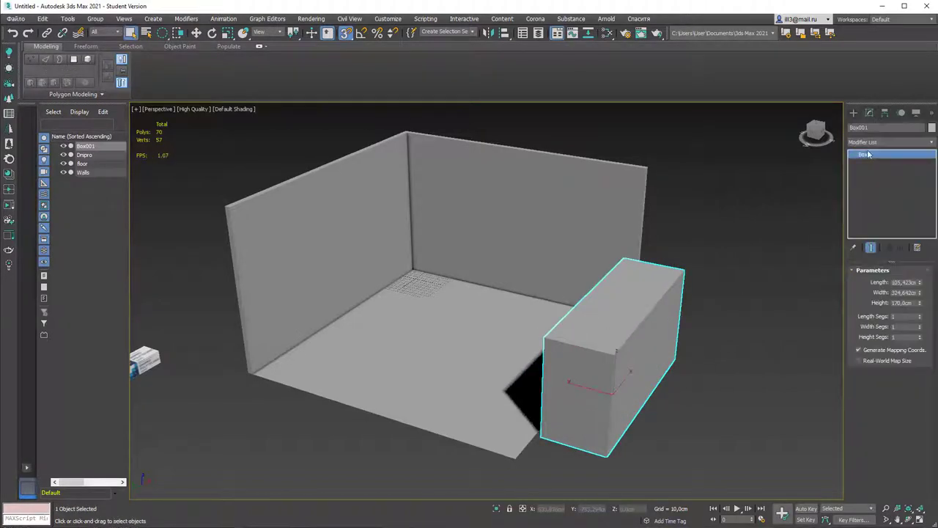
{"action": "left_click_drag", "start_coordinate": [919, 284], "coordinate": [919, 283]}
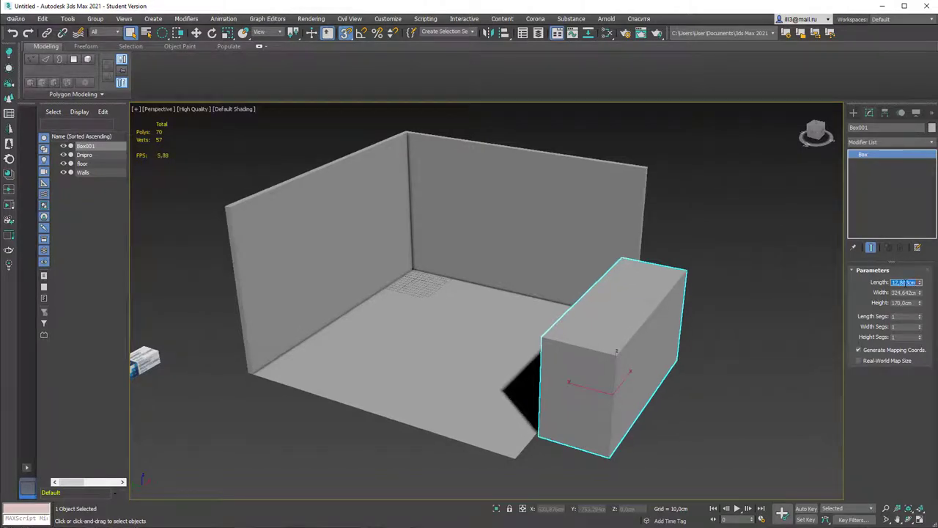
{"action": "type", "text": "50"}
{"action": "key", "text": "BackSpace"}
{"action": "type", "text": "60"}
{"action": "key", "text": "Return"}
{"action": "type", "text": "60"}
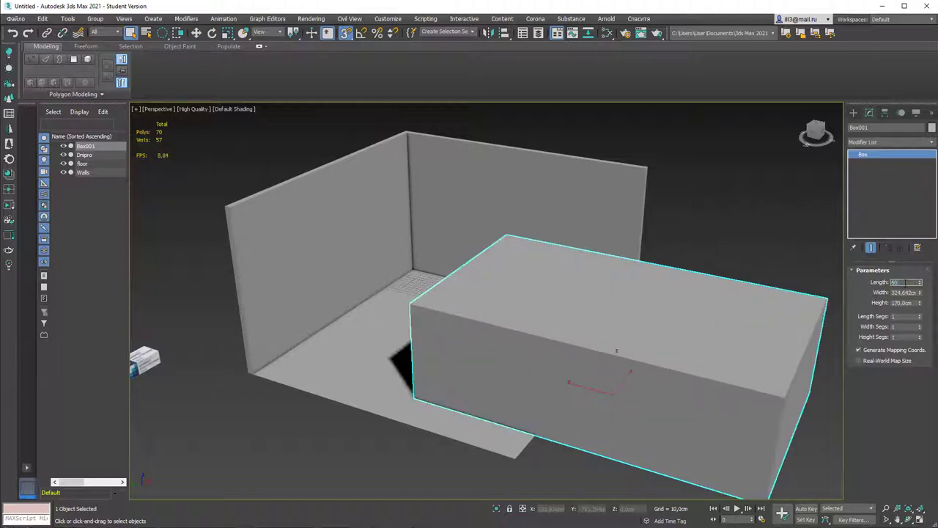
{"action": "key", "text": "Tab"}
{"action": "type", "text": "60"}
{"action": "key", "text": "Return"}
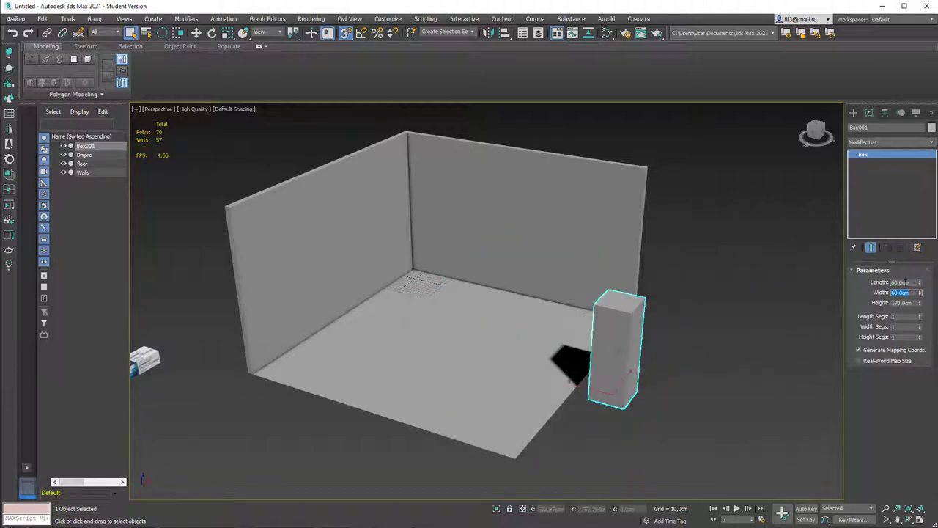
{"action": "key", "text": "Tab"}
{"action": "type", "text": "200"}
{"action": "key", "text": "Return"}
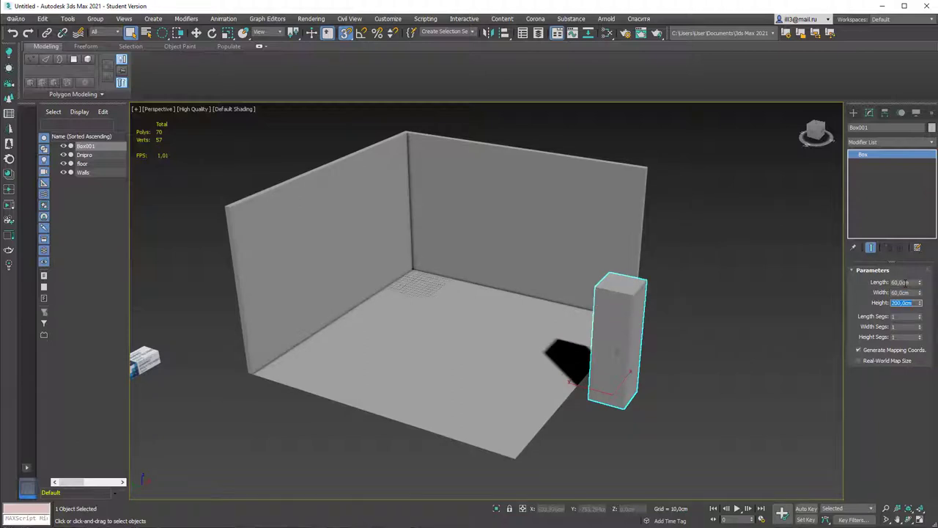
Change the new box's height to 60 cm and its width to 200 cm.
{"action": "type", "text": "60"}
{"action": "key", "text": "Return"}
{"action": "key", "text": "shift+Tab"}
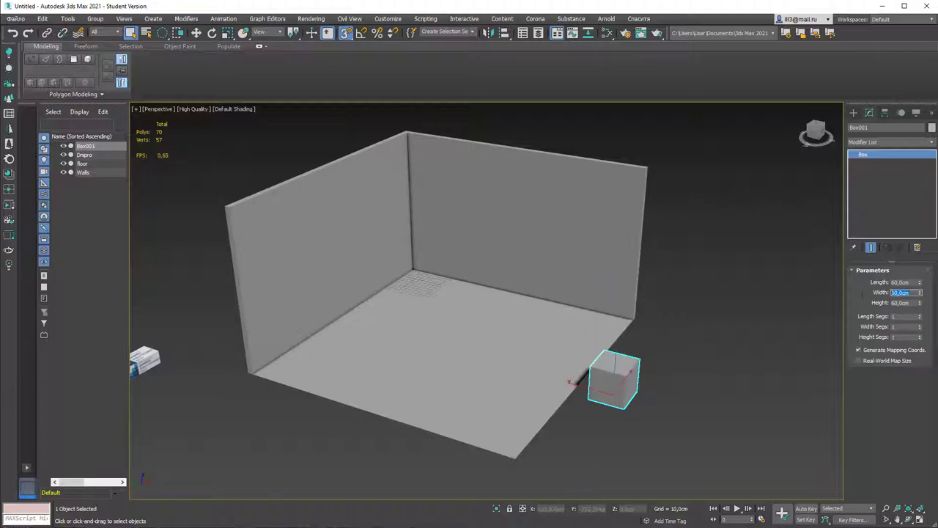
{"action": "type", "text": "2000"}
{"action": "key", "text": "Return"}
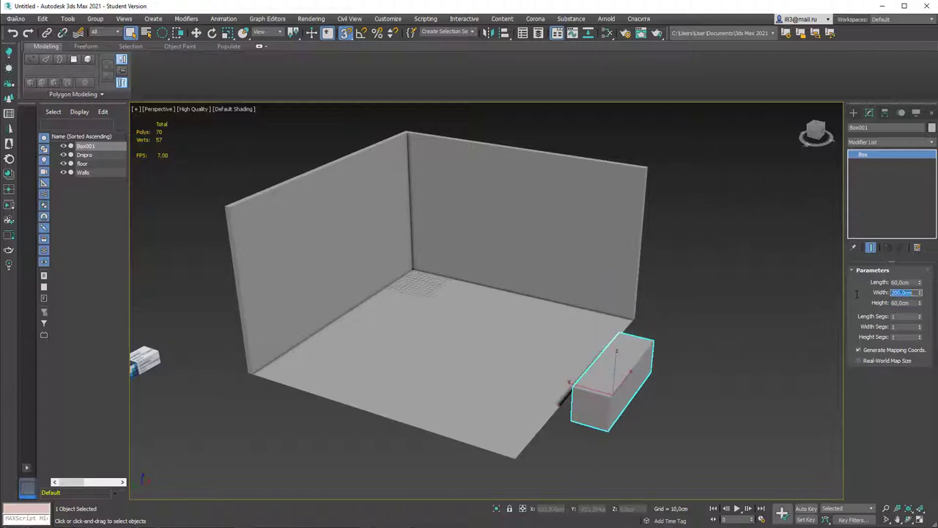
Turn on edged-face display and reduce the floor plane's length and width segments to 1 each.
{"action": "mouse_move", "coordinate": [642, 381]}
{"action": "middle_mouse_down", "text": "alt"}
{"action": "mouse_move", "coordinate": [633, 356]}
{"action": "mouse_move", "coordinate": [628, 379]}
{"action": "mouse_move", "coordinate": [606, 335]}
{"action": "mouse_move", "coordinate": [584, 322]}
{"action": "mouse_move", "coordinate": [630, 355]}
{"action": "mouse_move", "coordinate": [567, 306]}
{"action": "mouse_move", "coordinate": [552, 328]}
{"action": "middle_mouse_up", "text": "alt"}
{"action": "key", "text": "F4"}
{"action": "scroll", "coordinate": [546, 324], "scroll_direction": "up", "scroll_amount": 5}
{"action": "left_click", "coordinate": [413, 333]}
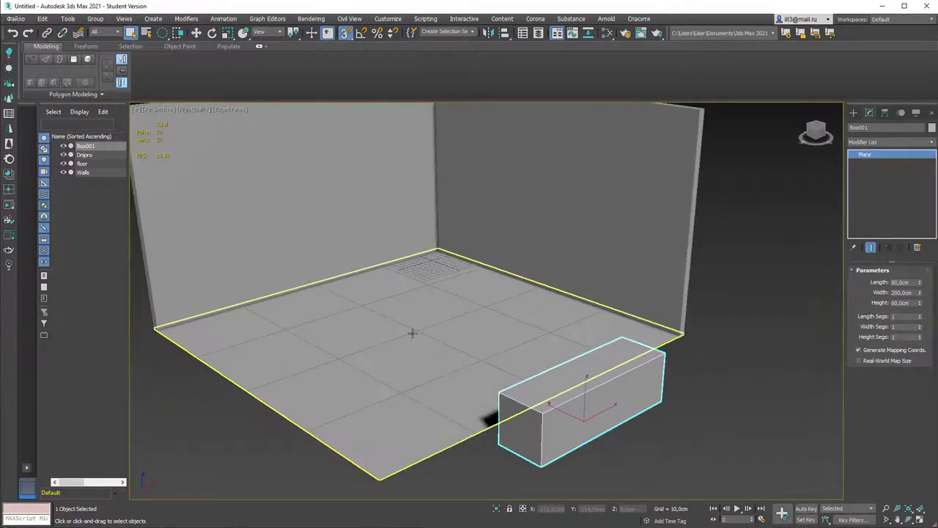
{"action": "right_click", "coordinate": [920, 311]}
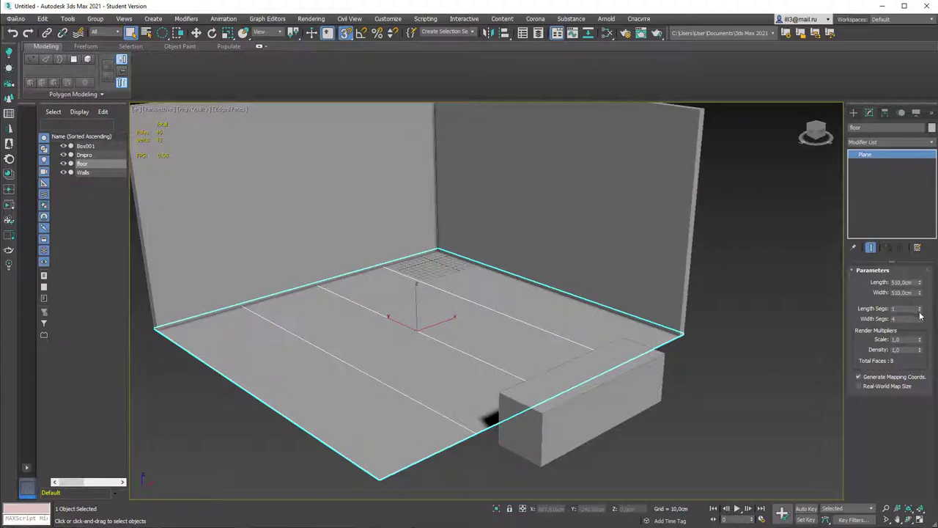
{"action": "right_click", "coordinate": [921, 321]}
{"action": "middle_click_drag", "start_coordinate": [709, 252], "coordinate": [713, 284]}
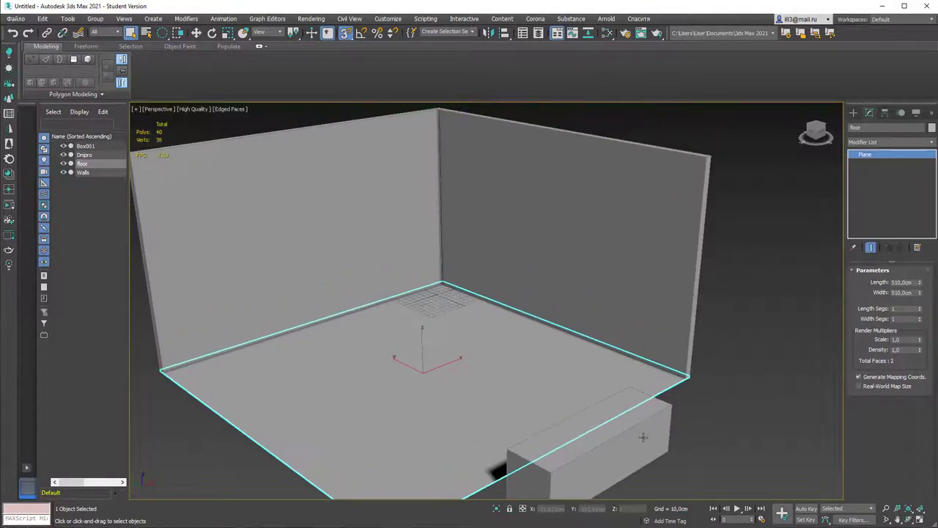
Select the long box beside the floor's open edge.
{"action": "middle_click_drag", "start_coordinate": [662, 410], "coordinate": [613, 308], "text": "alt"}
{"action": "left_click", "coordinate": [634, 357]}
{"action": "middle_click_drag", "start_coordinate": [571, 332], "coordinate": [573, 309], "text": "alt"}
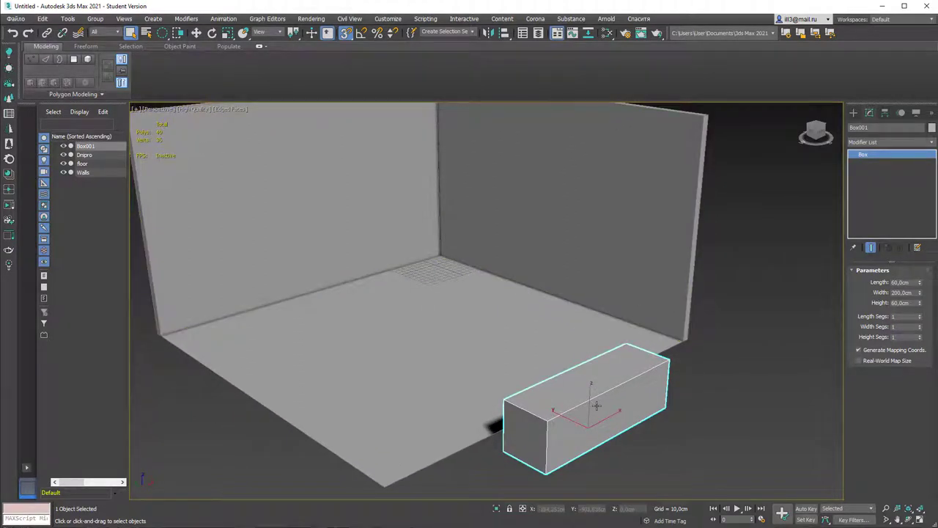
{"action": "scroll", "coordinate": [601, 396], "scroll_direction": "down", "scroll_amount": 4}
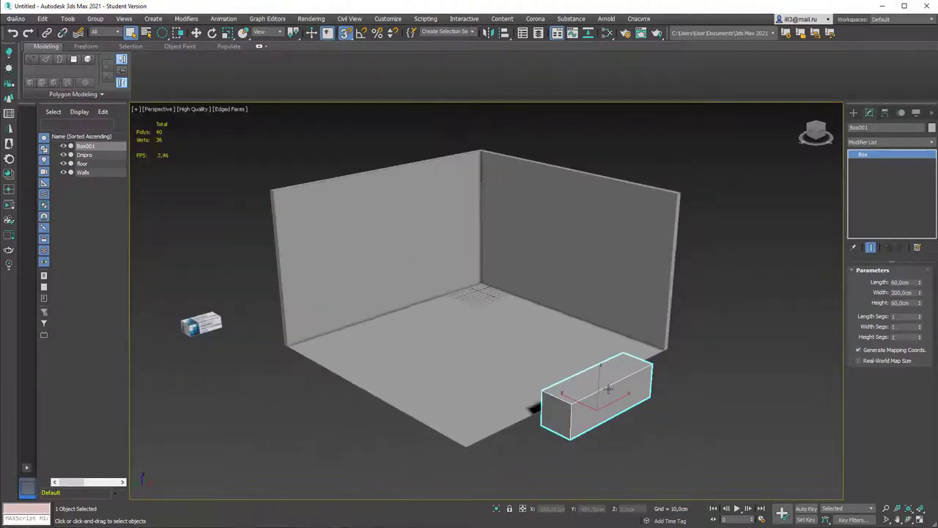
{"action": "mouse_move", "coordinate": [608, 386]}
{"action": "middle_mouse_down", "text": "alt"}
{"action": "mouse_move", "coordinate": [594, 374]}
{"action": "mouse_move", "coordinate": [638, 383]}
{"action": "mouse_move", "coordinate": [608, 383]}
{"action": "mouse_move", "coordinate": [600, 356]}
{"action": "mouse_move", "coordinate": [612, 371]}
{"action": "middle_mouse_up", "text": "alt"}
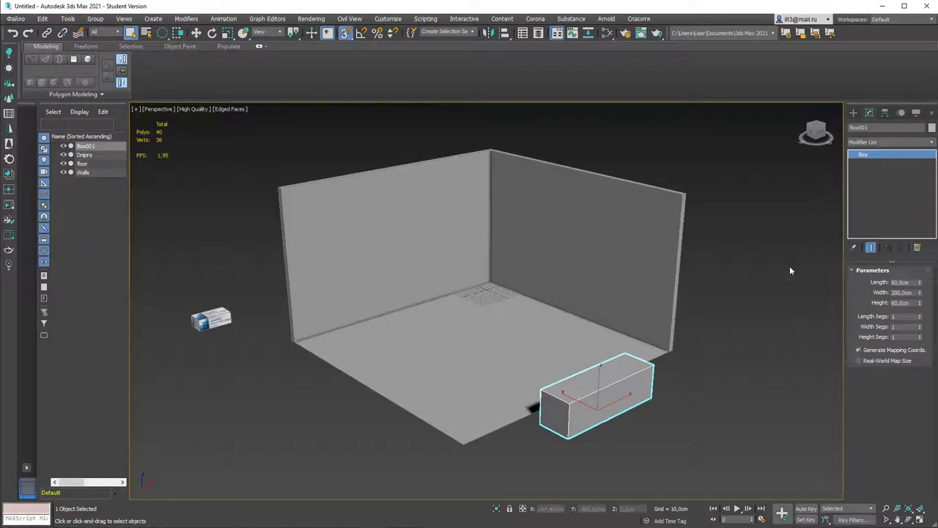
{"action": "double_click", "coordinate": [894, 282]}
{"action": "type", "text": "70"}
{"action": "key", "text": "Return"}
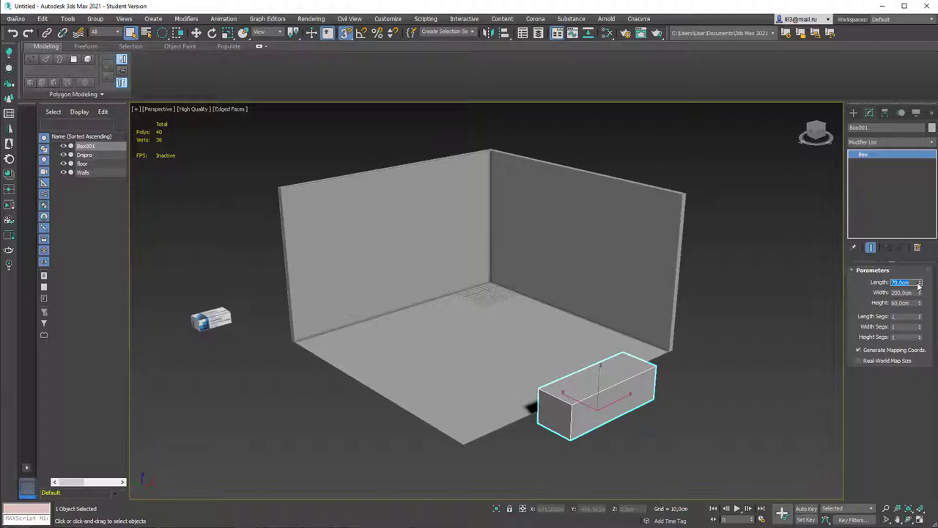
{"action": "type", "text": "60"}
{"action": "key", "text": "Tab"}
{"action": "type", "text": "7"}
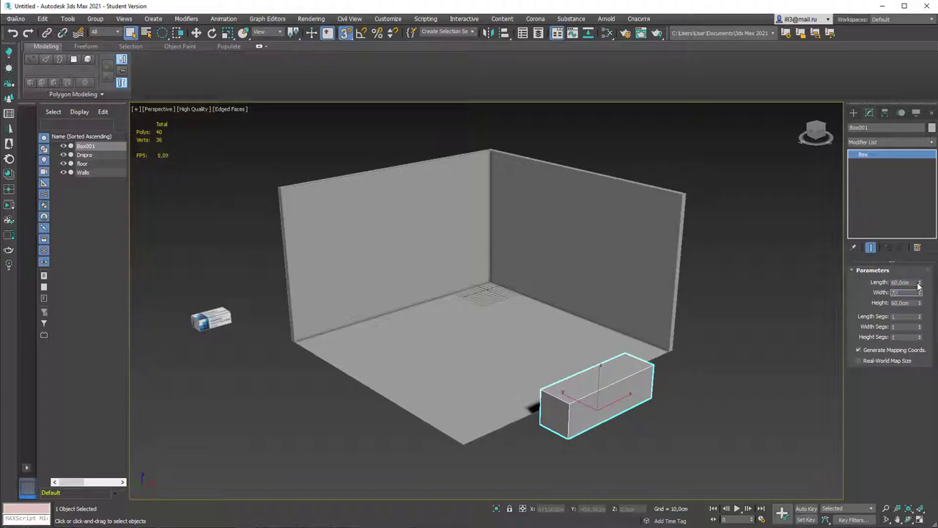
{"action": "type", "text": "0"}
{"action": "key", "text": "Return"}
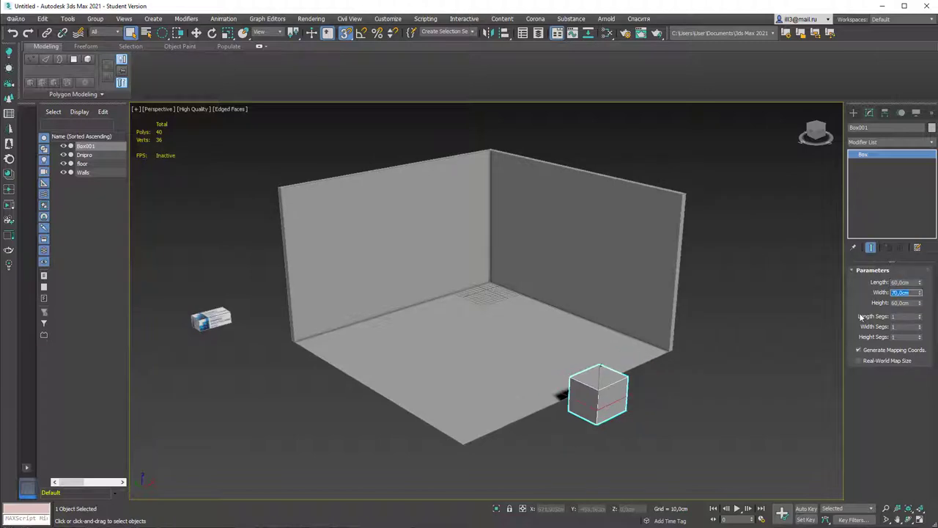
{"action": "type", "text": "200"}
{"action": "key", "text": "Return"}
Set the long box's height to 70 cm.
{"action": "double_click", "coordinate": [902, 303]}
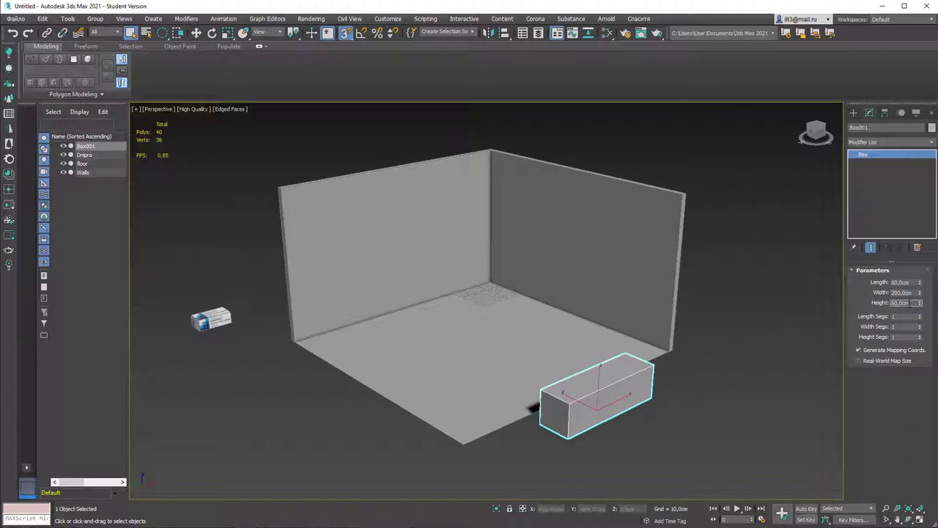
{"action": "type", "text": "50"}
{"action": "key", "text": "Return"}
{"action": "type", "text": "70"}
{"action": "key", "text": "Return"}
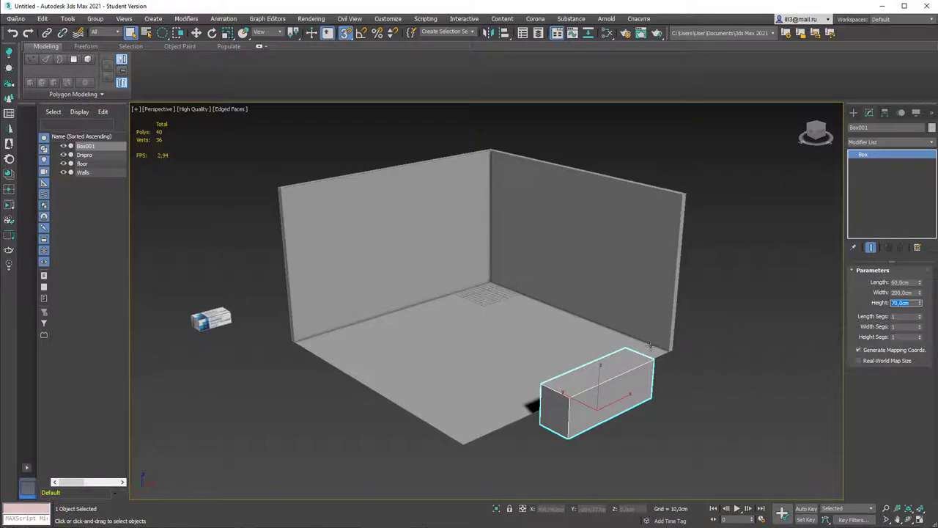
Draw a four-point line with AutoGrid on the box's long front face, along the bottom edge, up a slanted leg and across to the far top corner.
{"action": "middle_click_drag", "start_coordinate": [617, 350], "coordinate": [540, 321], "text": "alt"}
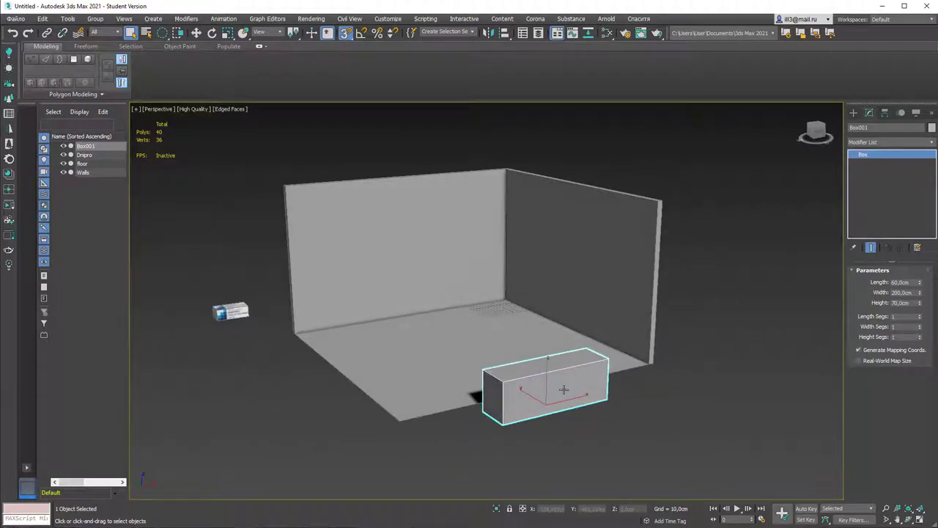
{"action": "left_click", "coordinate": [853, 112]}
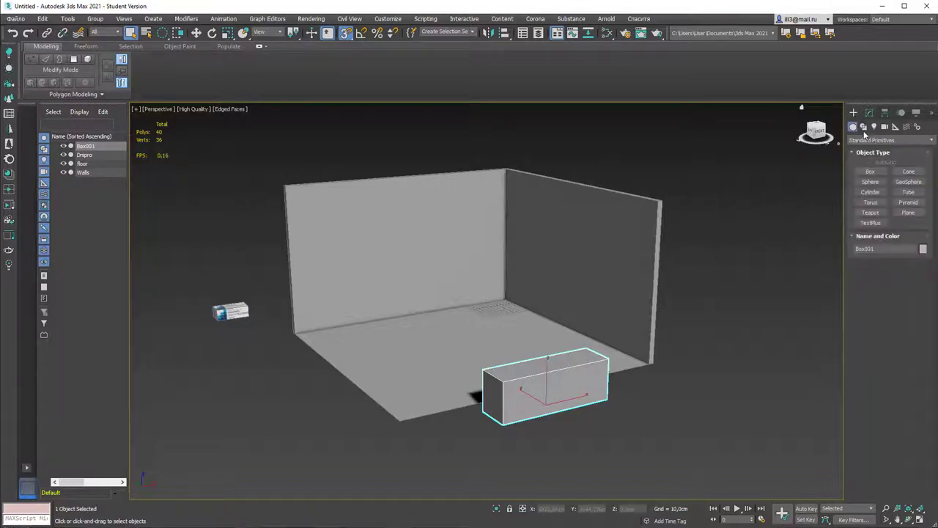
{"action": "left_click", "coordinate": [866, 130]}
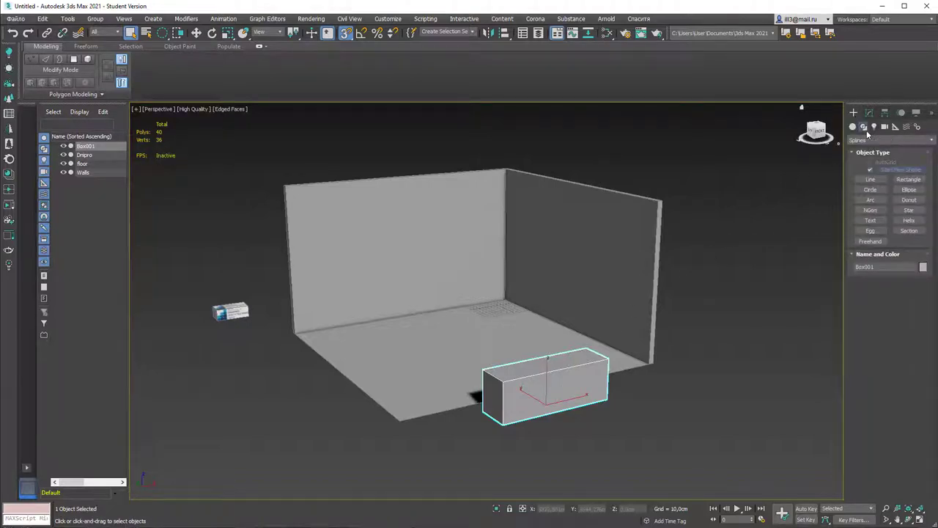
{"action": "left_click", "coordinate": [870, 180]}
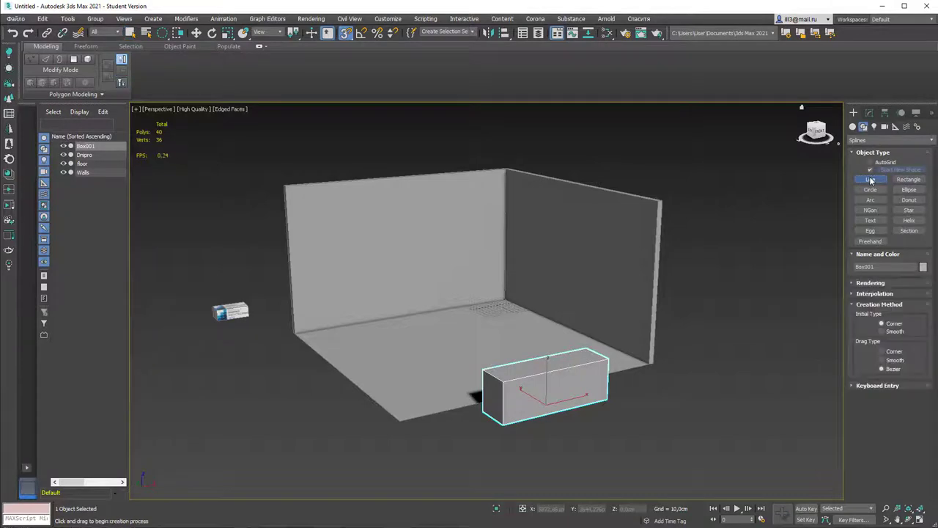
{"action": "left_click", "coordinate": [873, 162]}
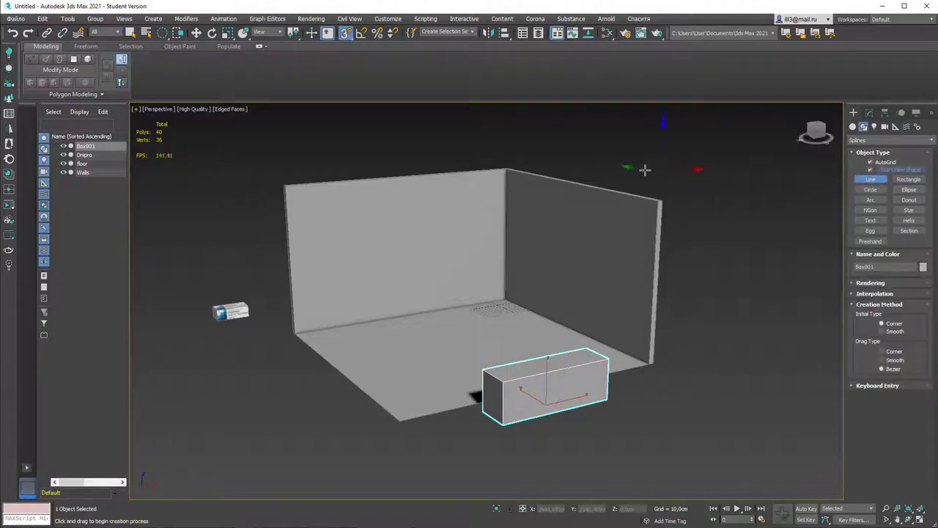
{"action": "scroll", "coordinate": [556, 367], "scroll_direction": "up", "scroll_amount": 2}
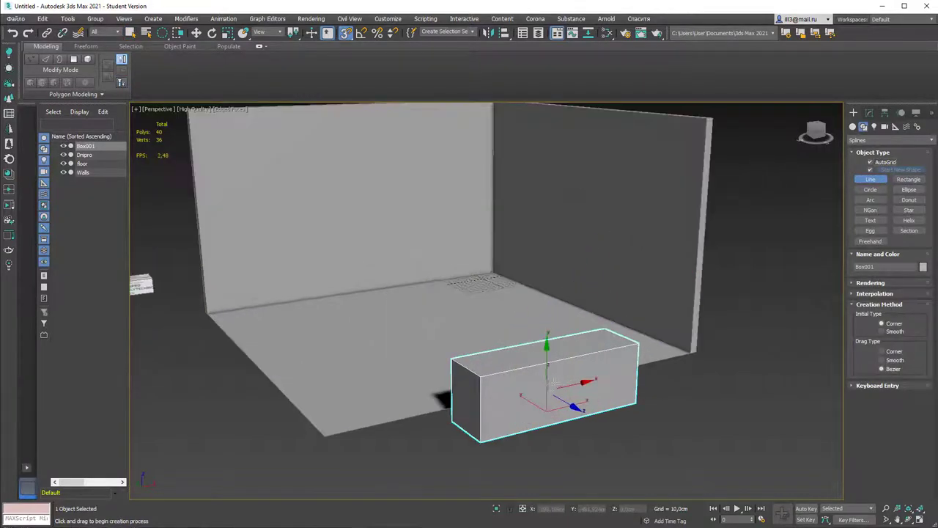
{"action": "middle_click_drag", "start_coordinate": [558, 370], "coordinate": [546, 368]}
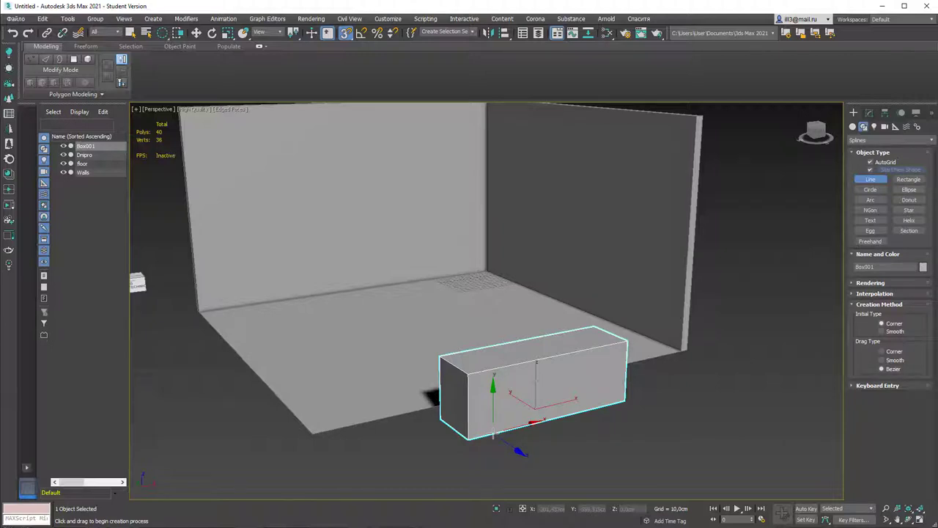
{"action": "left_click", "coordinate": [492, 432]}
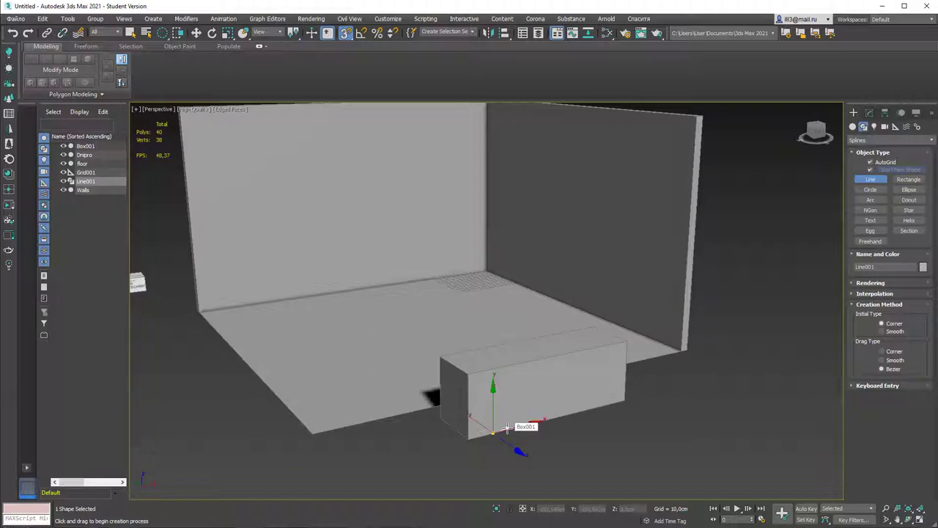
{"action": "left_click", "coordinate": [507, 428]}
{"action": "left_click", "coordinate": [495, 369]}
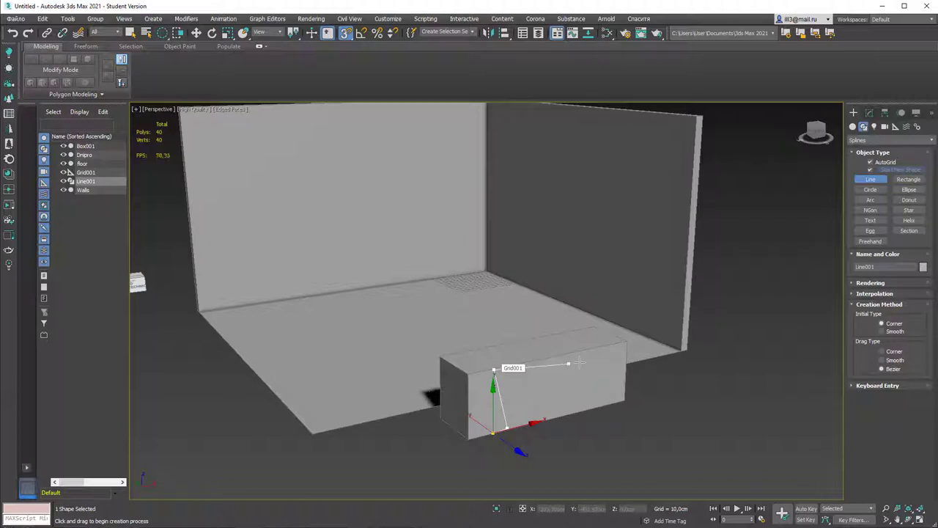
{"action": "left_click", "coordinate": [626, 357]}
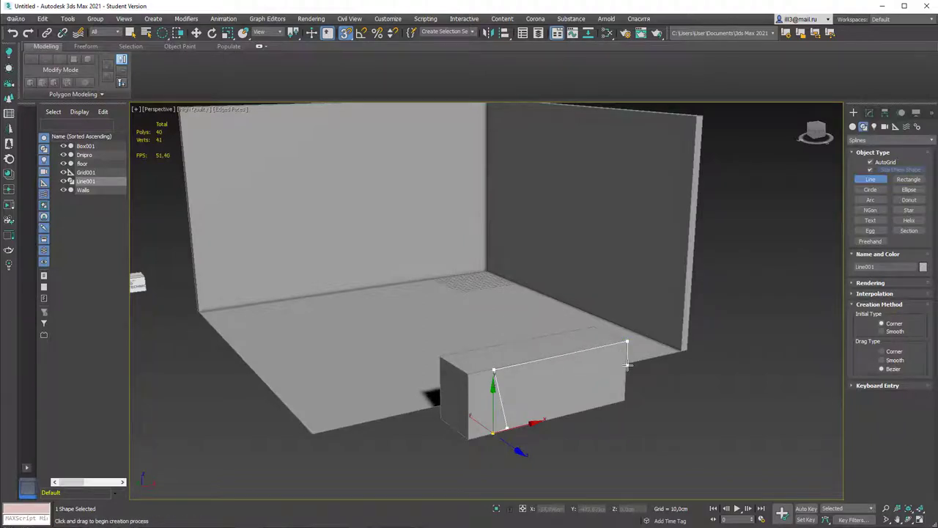
{"action": "right_click", "coordinate": [627, 357]}
{"action": "right_click", "coordinate": [588, 383]}
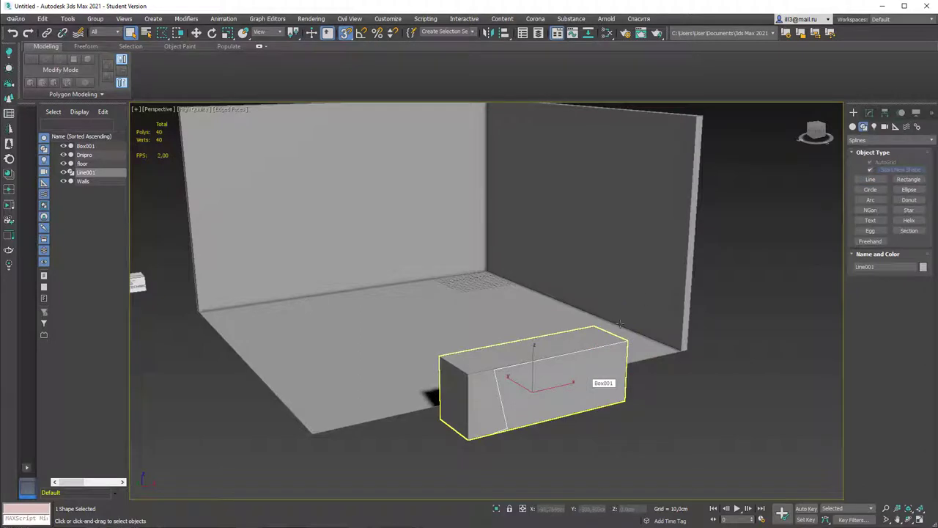
Move the line's three vertices at the slanted leg along X so that end aligns with the box's near vertical edge.
{"action": "left_click", "coordinate": [869, 112]}
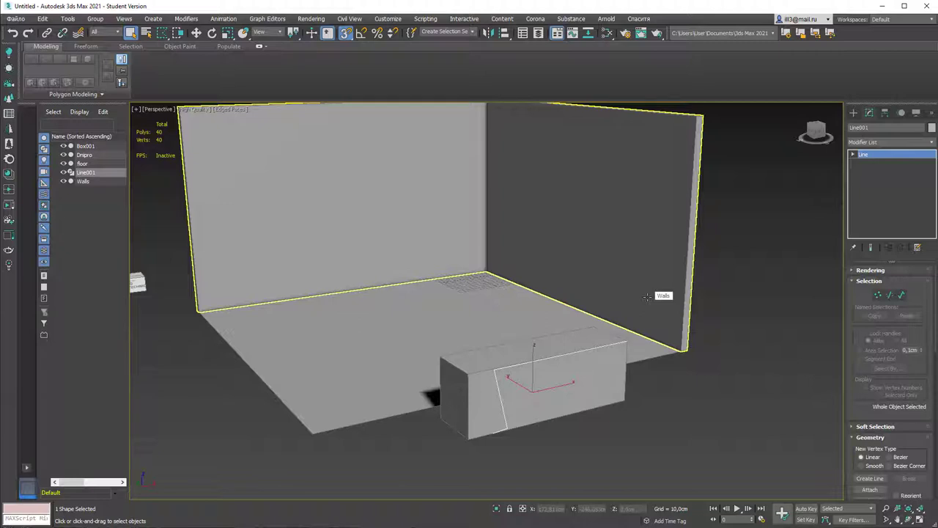
{"action": "key", "text": "1"}
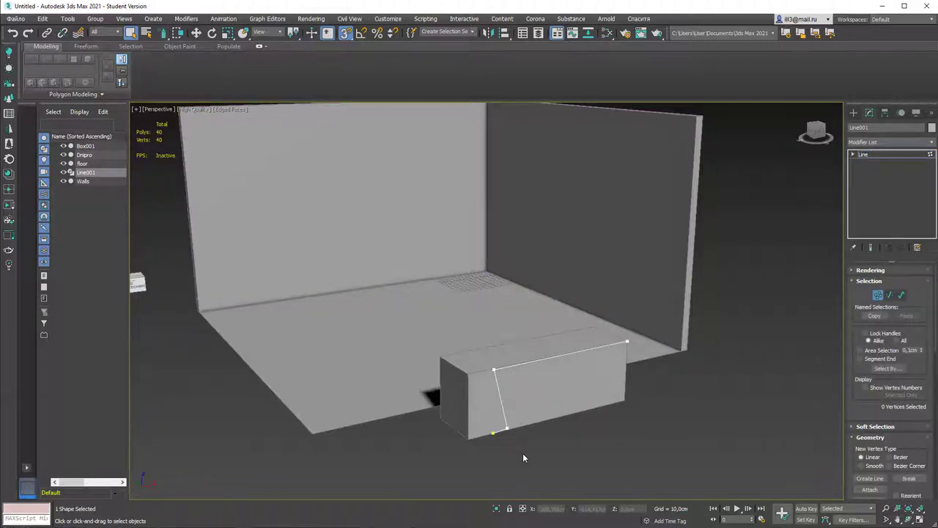
{"action": "left_click", "coordinate": [507, 428]}
{"action": "key", "text": "w"}
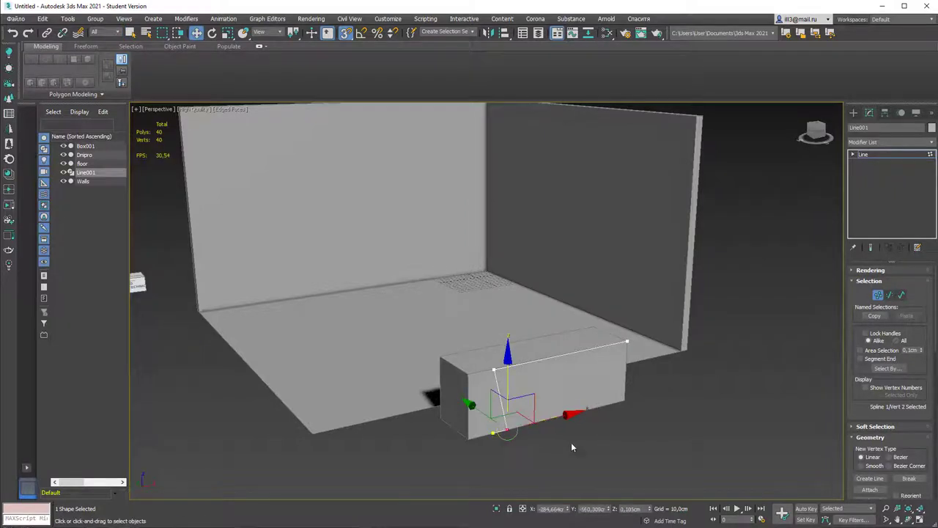
{"action": "middle_click_drag", "start_coordinate": [572, 447], "coordinate": [517, 378], "text": "alt"}
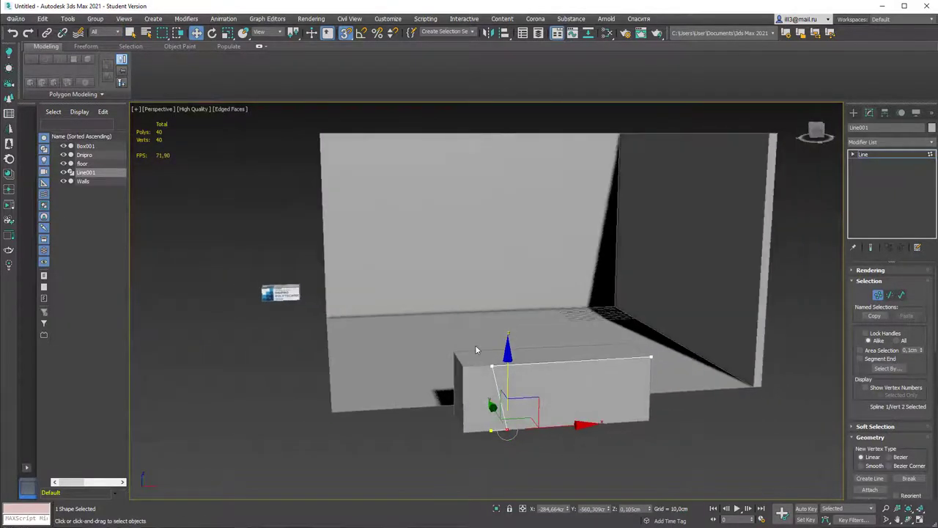
{"action": "left_click_drag", "start_coordinate": [475, 350], "coordinate": [521, 460]}
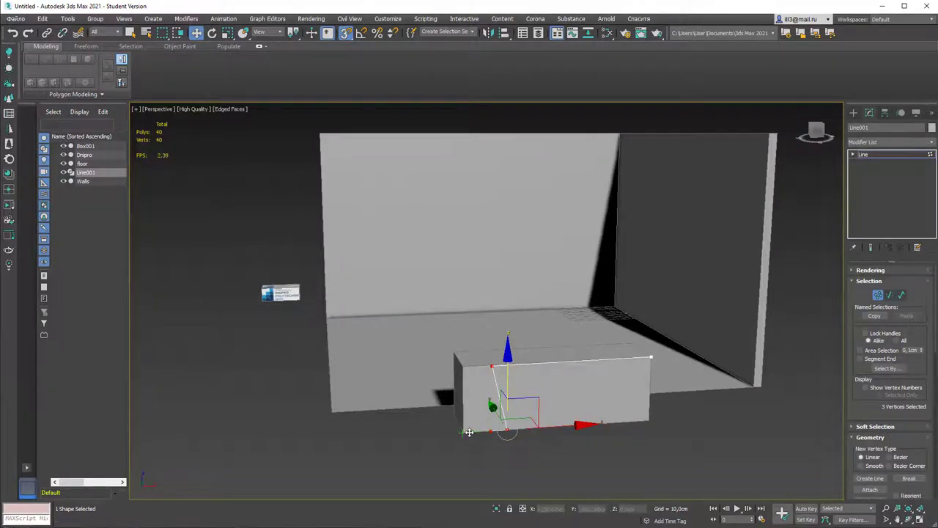
{"action": "left_click_drag", "start_coordinate": [552, 428], "coordinate": [480, 430]}
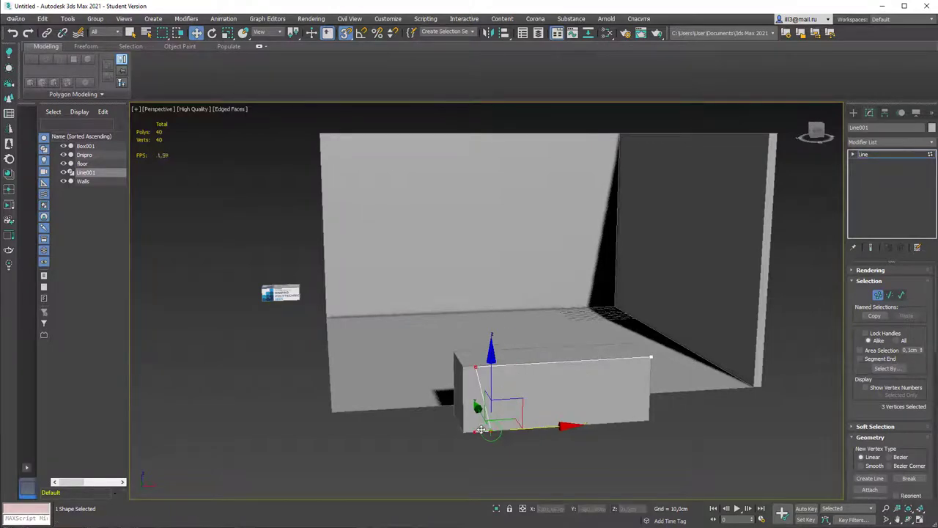
{"action": "key", "text": "s"}
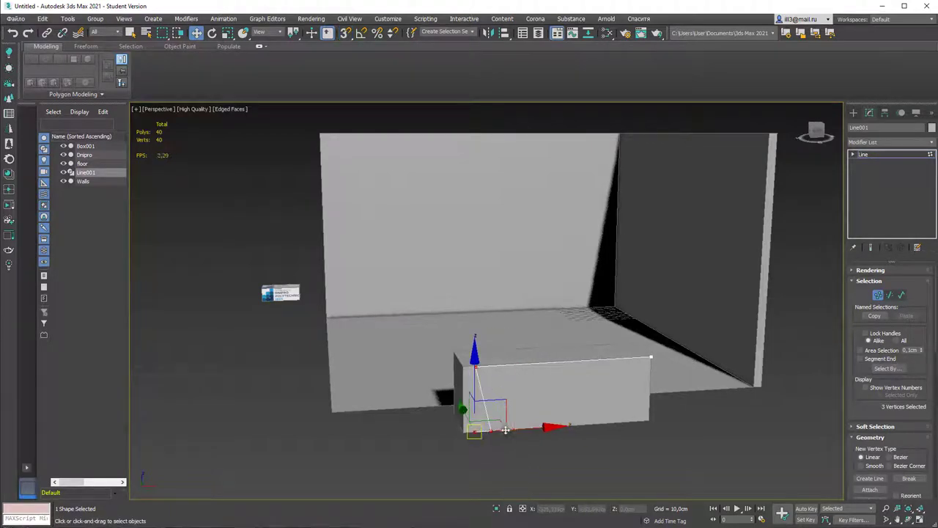
{"action": "left_click_drag", "start_coordinate": [506, 430], "coordinate": [506, 430]}
Fillet the two corner vertices at the top and bottom of the line's slanted leg.
{"action": "mouse_move", "coordinate": [548, 390]}
{"action": "middle_mouse_down", "text": "alt"}
{"action": "mouse_move", "coordinate": [586, 382]}
{"action": "mouse_move", "coordinate": [548, 379]}
{"action": "middle_mouse_up", "text": "alt"}
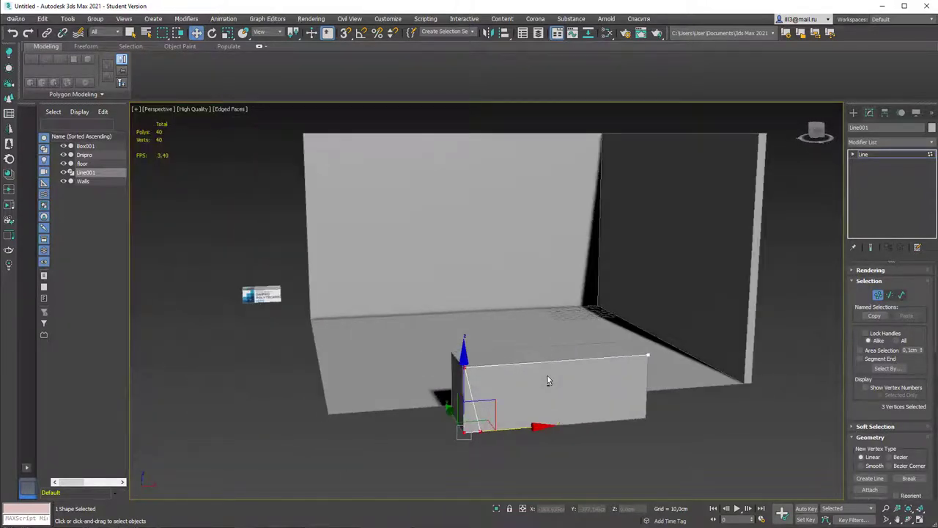
{"action": "middle_click_drag", "start_coordinate": [550, 392], "coordinate": [585, 330]}
{"action": "scroll", "coordinate": [541, 304], "scroll_direction": "up", "scroll_amount": 2}
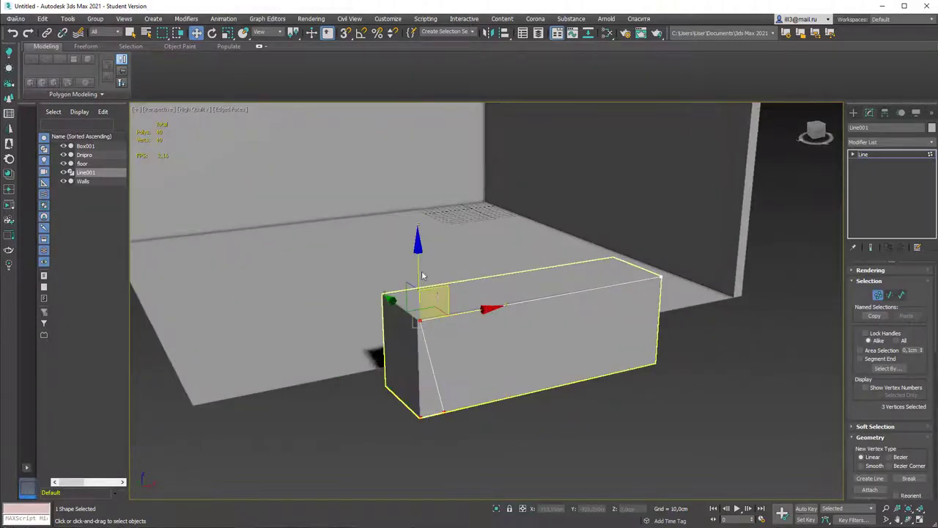
{"action": "mouse_move", "coordinate": [540, 300]}
{"action": "middle_mouse_down", "text": "alt"}
{"action": "mouse_move", "coordinate": [572, 252]}
{"action": "mouse_move", "coordinate": [529, 296]}
{"action": "middle_mouse_up", "text": "alt"}
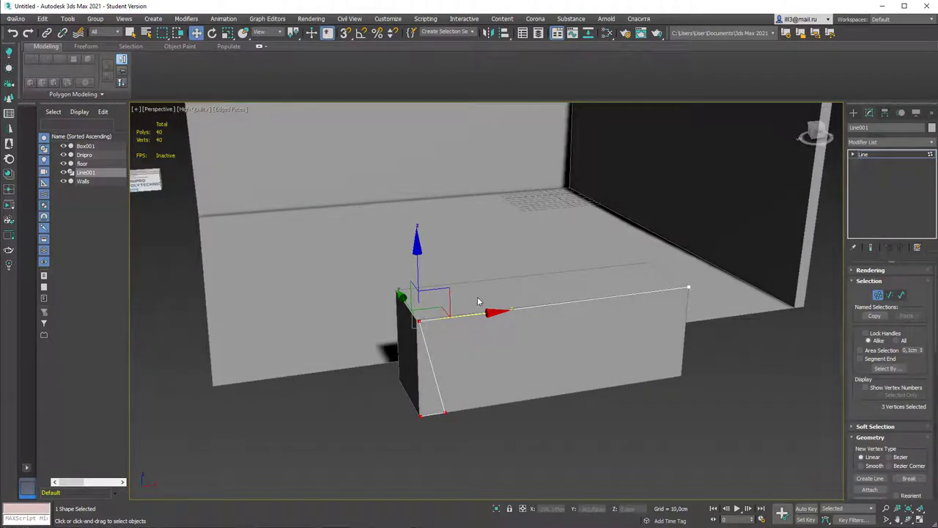
{"action": "key", "text": "q"}
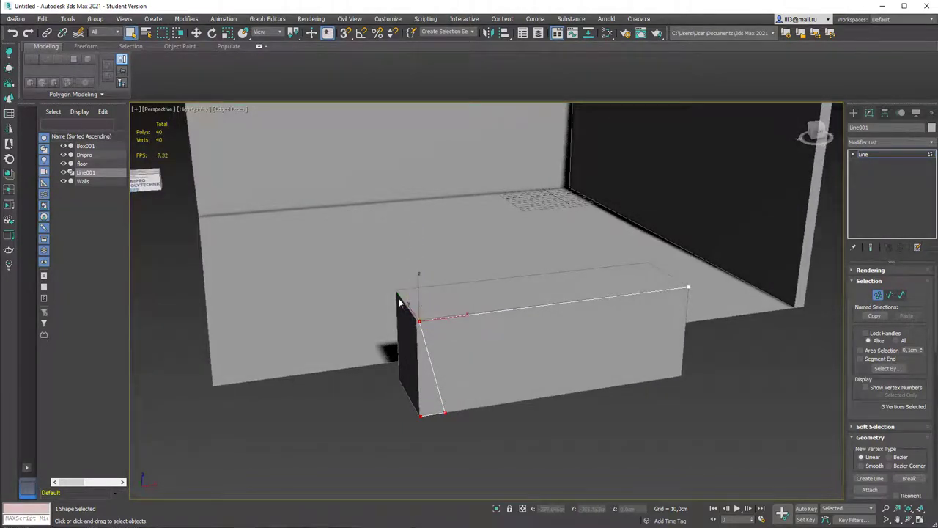
{"action": "left_click_drag", "start_coordinate": [467, 381], "coordinate": [442, 432]}
{"action": "left_click_drag", "start_coordinate": [843, 297], "coordinate": [746, 304]}
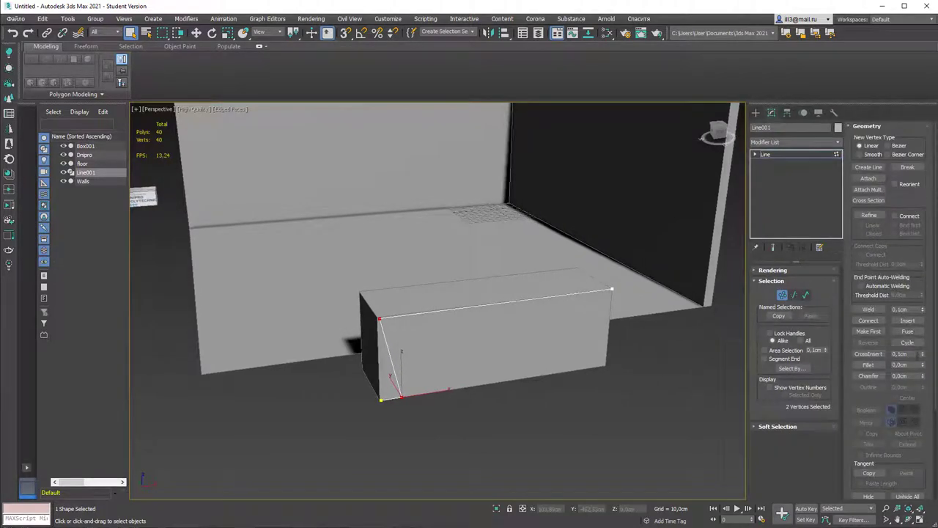
{"action": "left_click_drag", "start_coordinate": [923, 367], "coordinate": [923, 356]}
Add a second spline from the upper fillet's end down to the bottom edge, partway along it, and diagonally up to the far top corner.
{"action": "left_click", "coordinate": [878, 170]}
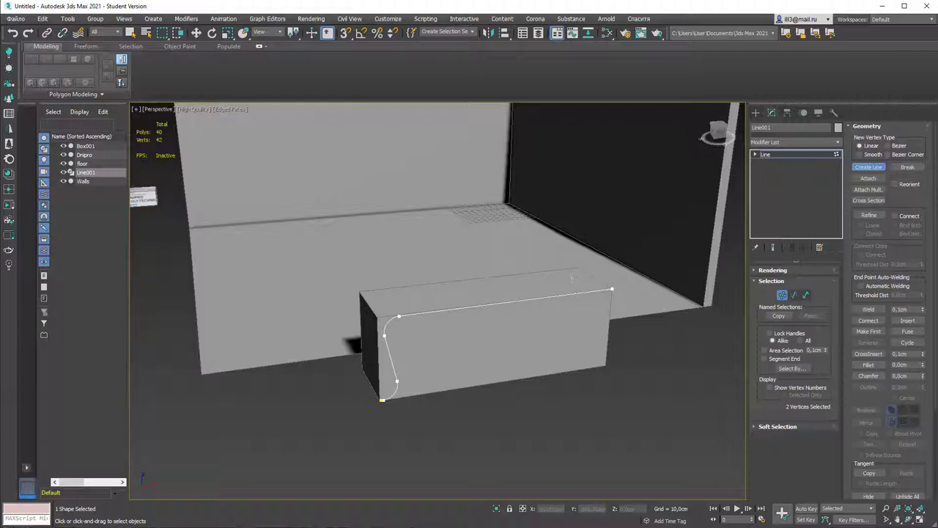
{"action": "left_click", "coordinate": [532, 299]}
{"action": "right_click", "coordinate": [594, 400]}
{"action": "mouse_move", "coordinate": [591, 343]}
{"action": "middle_mouse_down", "text": "alt"}
{"action": "mouse_move", "coordinate": [670, 325]}
{"action": "mouse_move", "coordinate": [575, 328]}
{"action": "mouse_move", "coordinate": [618, 329]}
{"action": "mouse_move", "coordinate": [600, 333]}
{"action": "middle_mouse_up", "text": "alt"}
{"action": "key", "text": "s"}
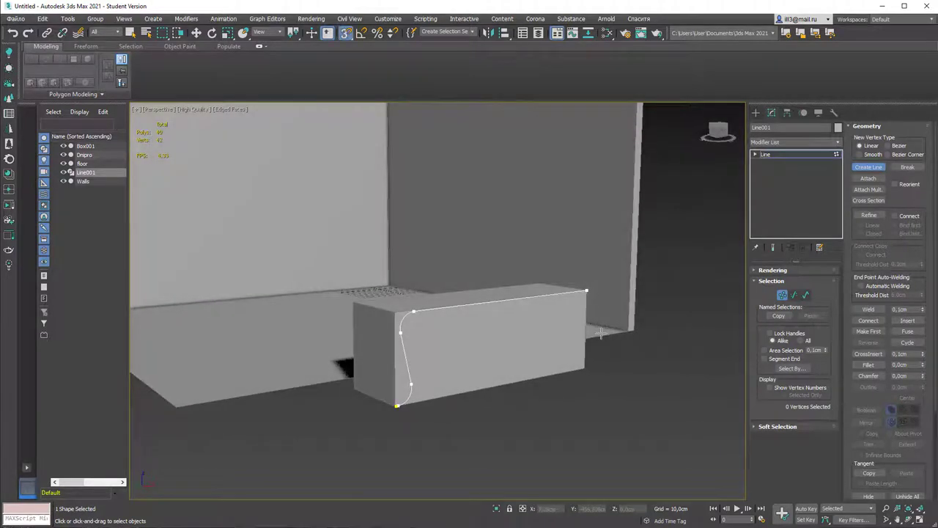
{"action": "left_click", "coordinate": [414, 311]}
{"action": "right_click", "coordinate": [420, 396]}
{"action": "left_click", "coordinate": [418, 401]}
{"action": "key", "text": "s"}
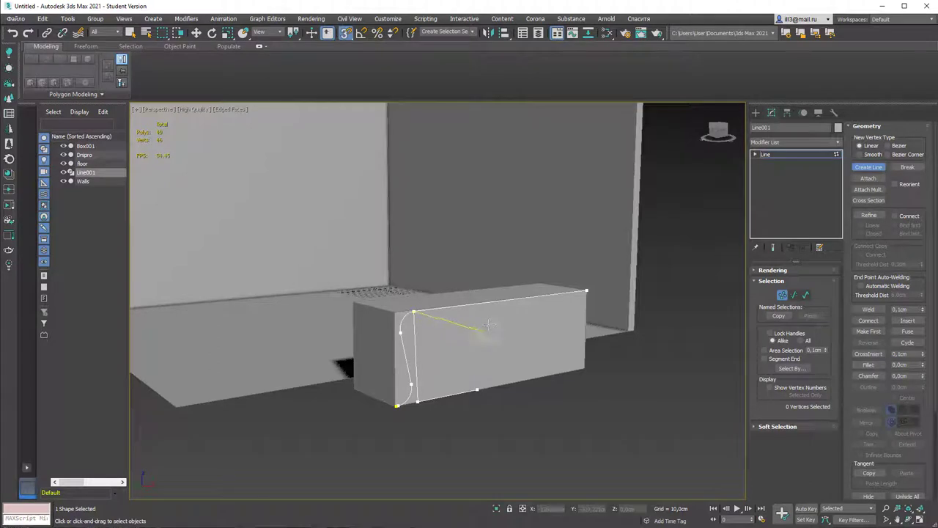
{"action": "left_click", "coordinate": [586, 292]}
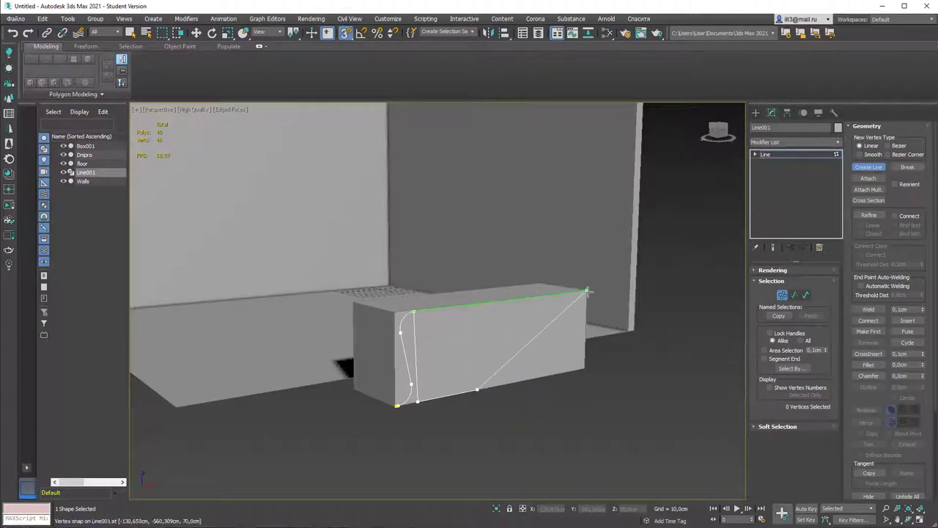
{"action": "left_click", "coordinate": [487, 277]}
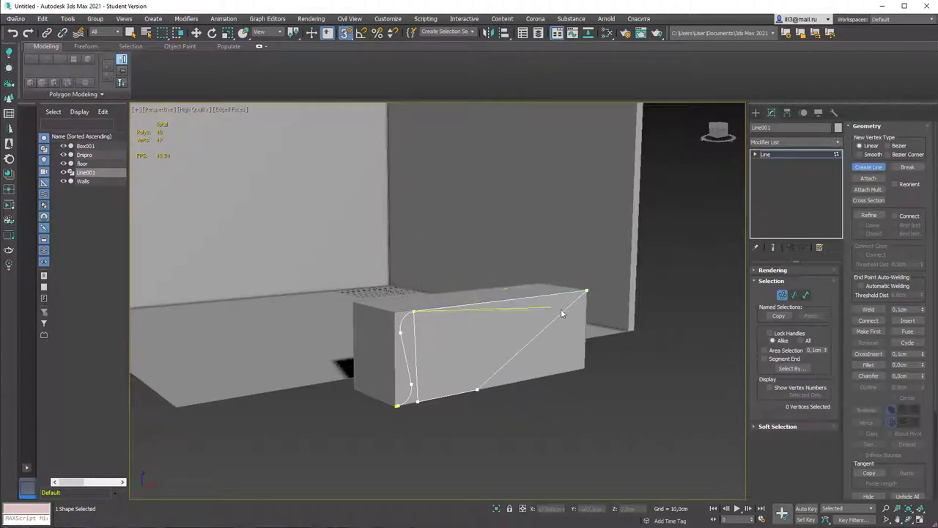
Move the second spline's end vertex from the far top corner along X to about the middle of the top edge.
{"action": "key", "text": "w"}
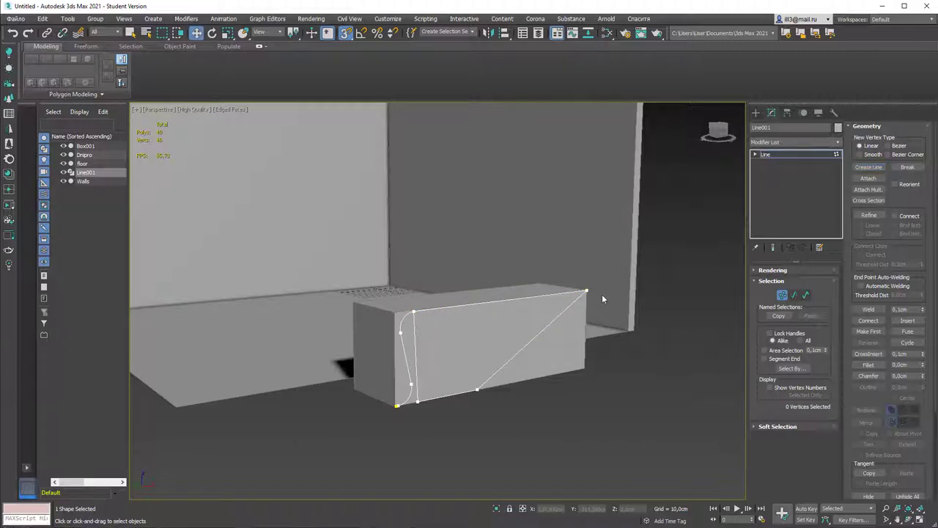
{"action": "left_click", "coordinate": [587, 292]}
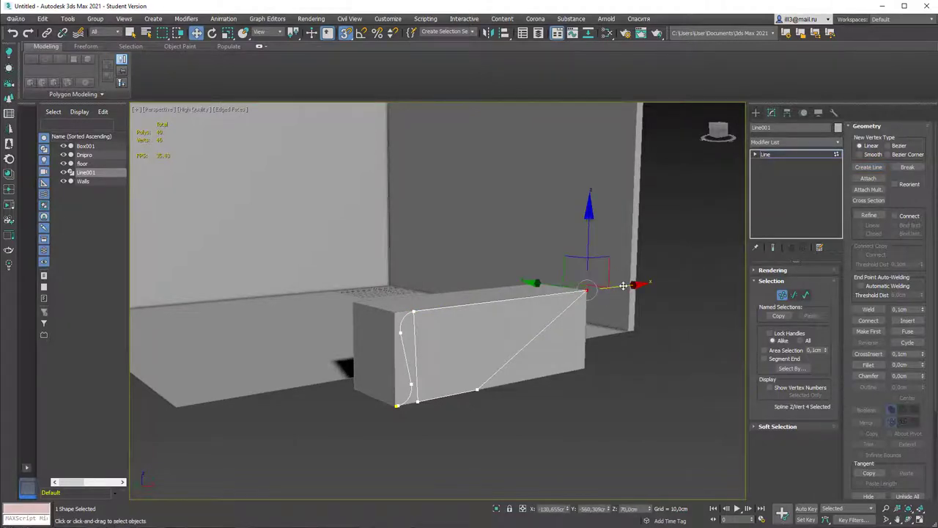
{"action": "left_click_drag", "start_coordinate": [623, 286], "coordinate": [478, 303]}
{"action": "key", "text": "q"}
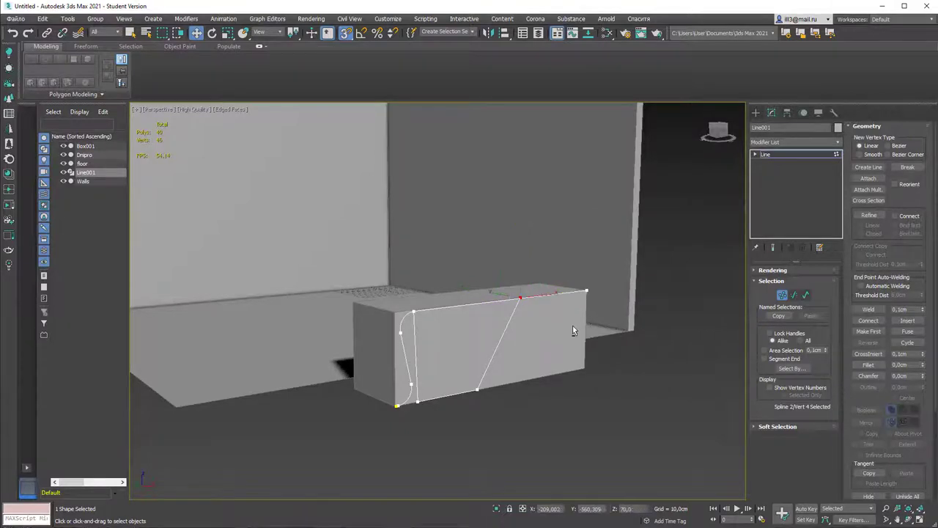
{"action": "middle_click_drag", "start_coordinate": [573, 326], "coordinate": [472, 323], "text": "alt"}
{"action": "left_click_drag", "start_coordinate": [392, 289], "coordinate": [458, 303]}
{"action": "key", "text": "w"}
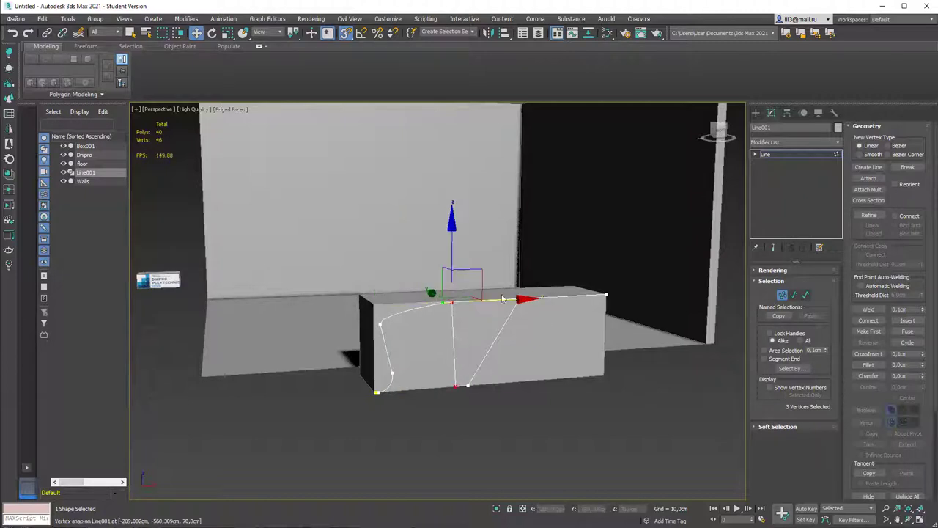
{"action": "mouse_move", "coordinate": [527, 397]}
{"action": "left_mouse_down"}
{"action": "mouse_move", "coordinate": [477, 283]}
{"action": "mouse_move", "coordinate": [533, 398]}
{"action": "left_mouse_up"}
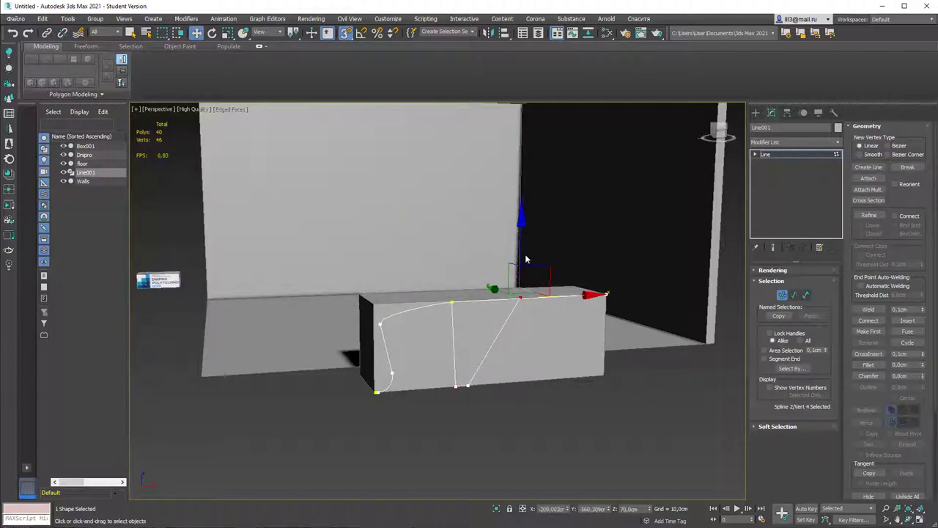
{"action": "left_click_drag", "start_coordinate": [523, 251], "coordinate": [537, 314]}
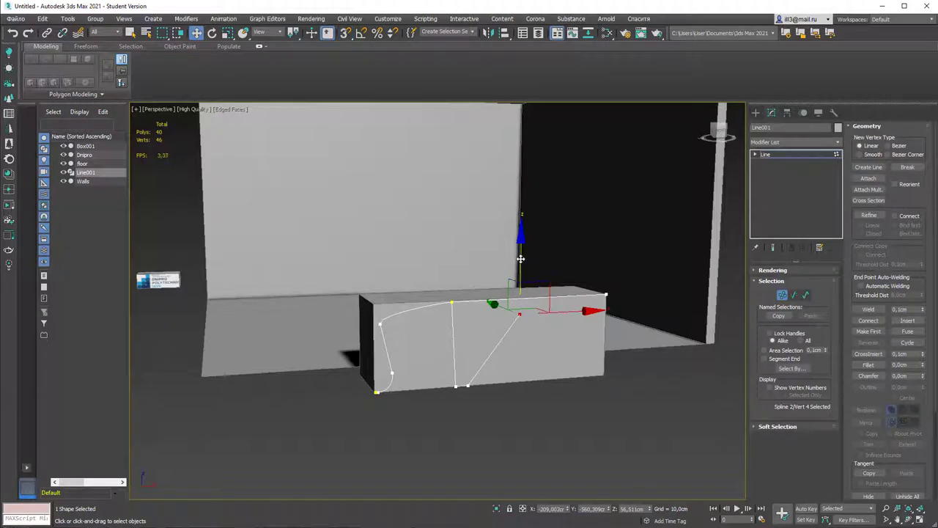
{"action": "left_click_drag", "start_coordinate": [521, 258], "coordinate": [526, 288]}
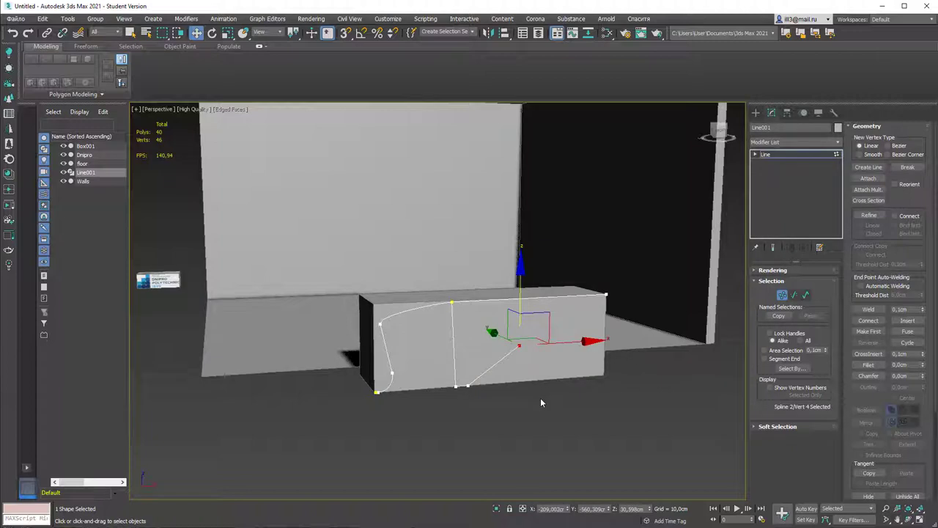
{"action": "key", "text": "ctrl+z"}
{"action": "key", "text": "ctrl+z"}
{"action": "key", "text": "ctrl+z"}
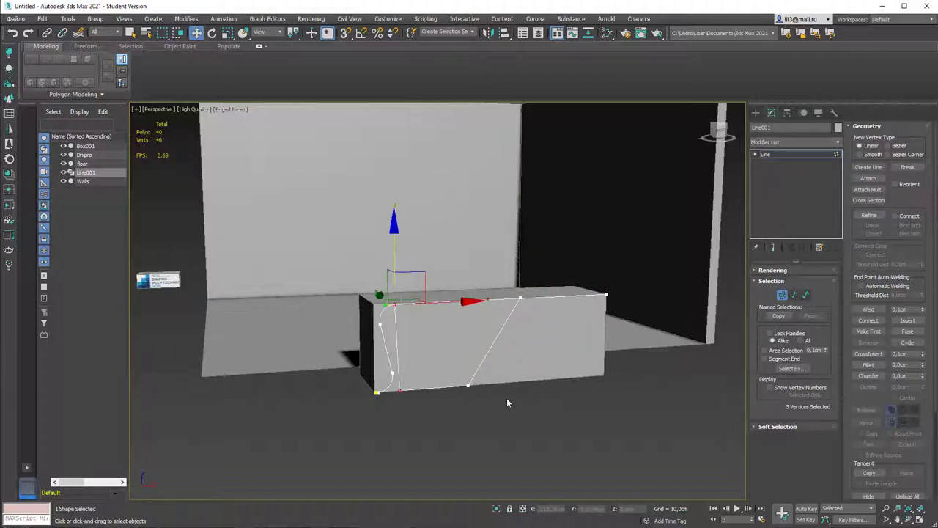
Move the second spline's two top vertices and its two bottom vertices along X towards the box's far end so both legs stand upright.
{"action": "left_click", "coordinate": [505, 401]}
{"action": "left_click", "coordinate": [395, 303]}
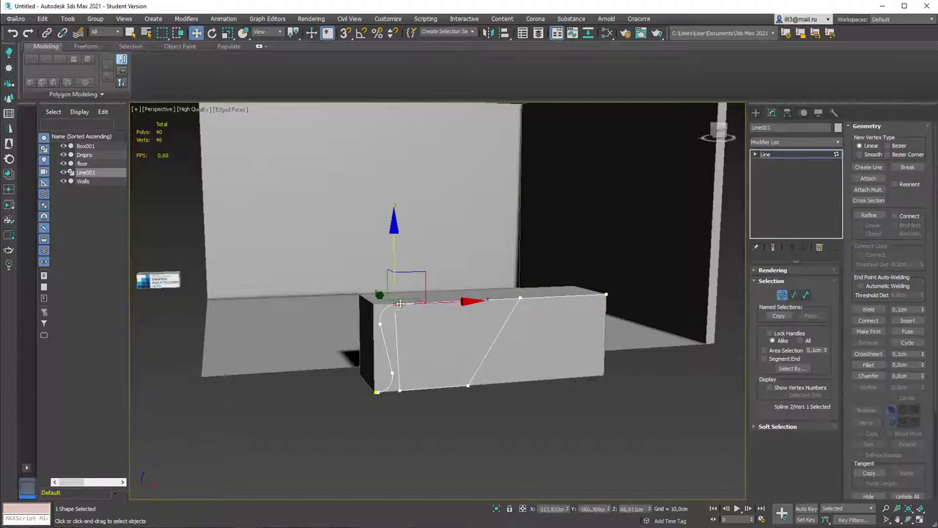
{"action": "left_click_drag", "start_coordinate": [433, 304], "coordinate": [492, 302]}
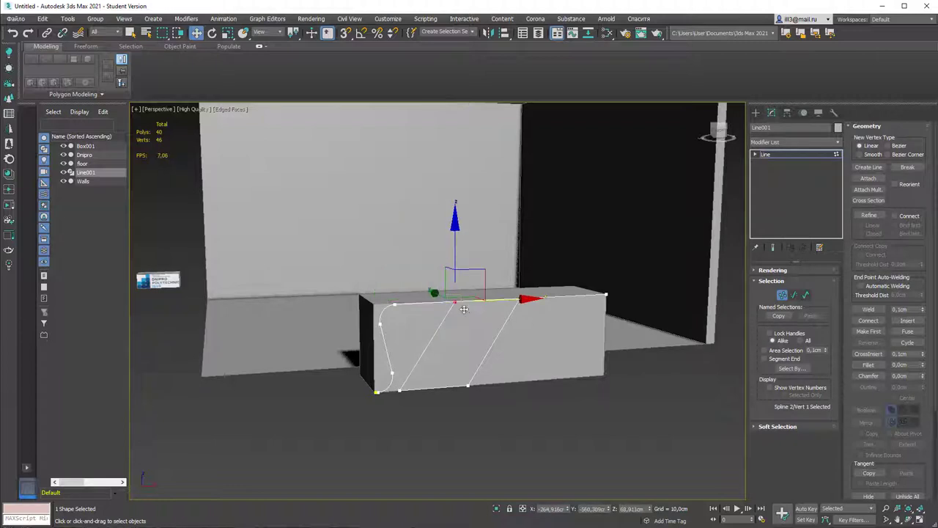
{"action": "left_click", "coordinate": [519, 298], "text": "ctrl"}
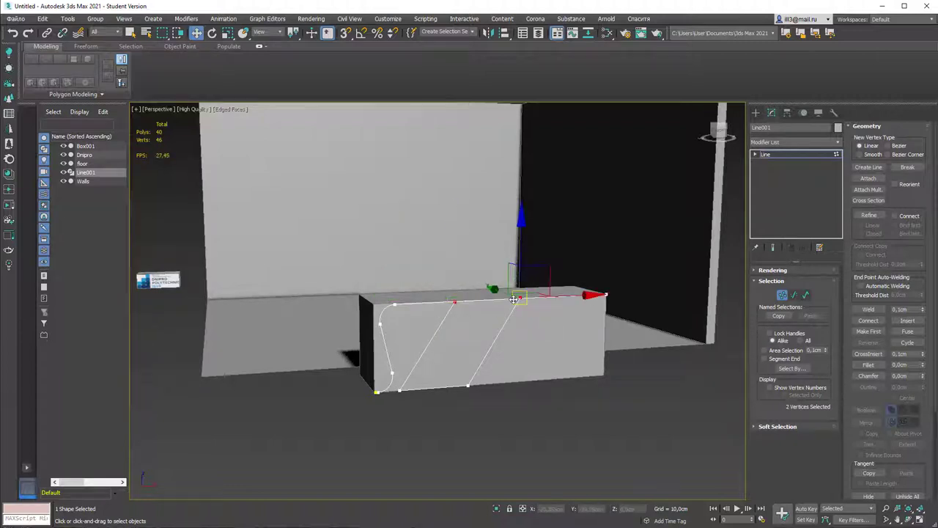
{"action": "left_click_drag", "start_coordinate": [558, 295], "coordinate": [602, 294]}
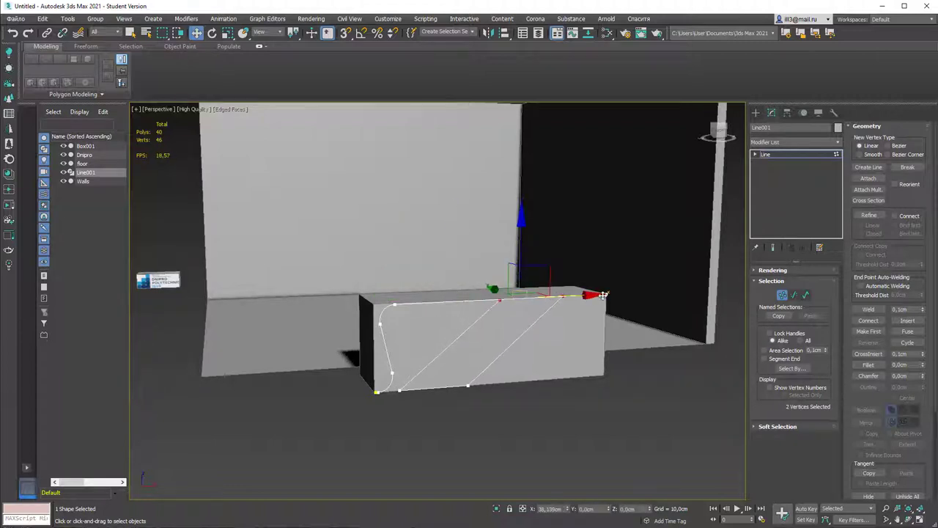
{"action": "left_click_drag", "start_coordinate": [523, 417], "coordinate": [393, 387]}
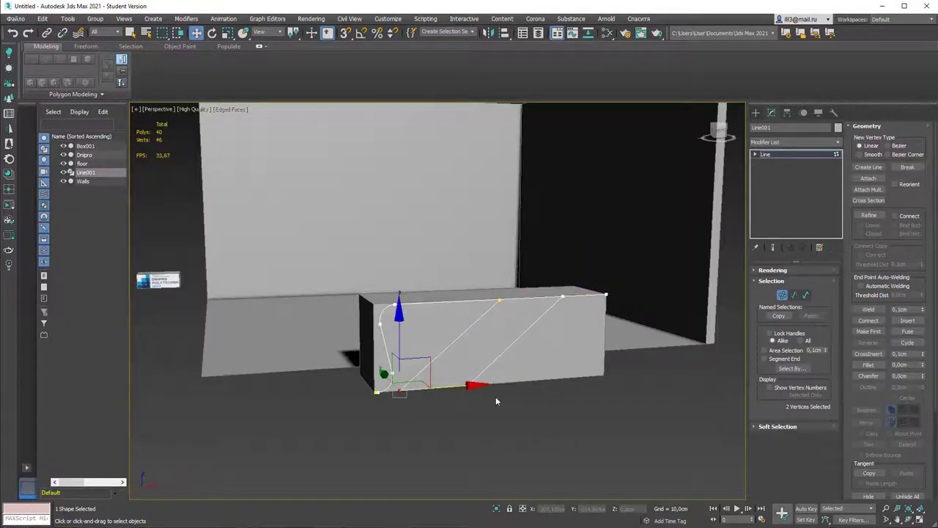
{"action": "left_click_drag", "start_coordinate": [506, 383], "coordinate": [615, 375]}
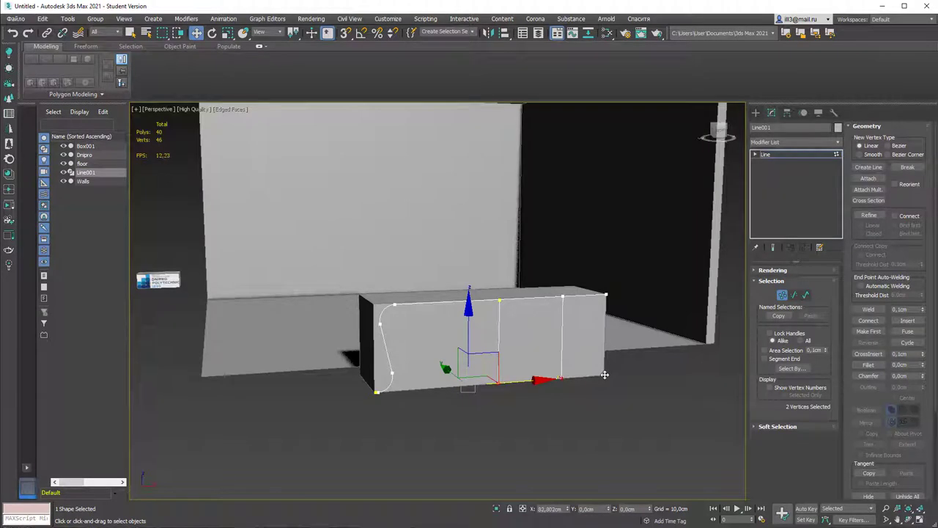
Isolate the line shape and show it framed in the Front view.
{"action": "scroll", "coordinate": [602, 350], "scroll_direction": "up", "scroll_amount": 3}
{"action": "middle_click_drag", "start_coordinate": [617, 330], "coordinate": [584, 313]}
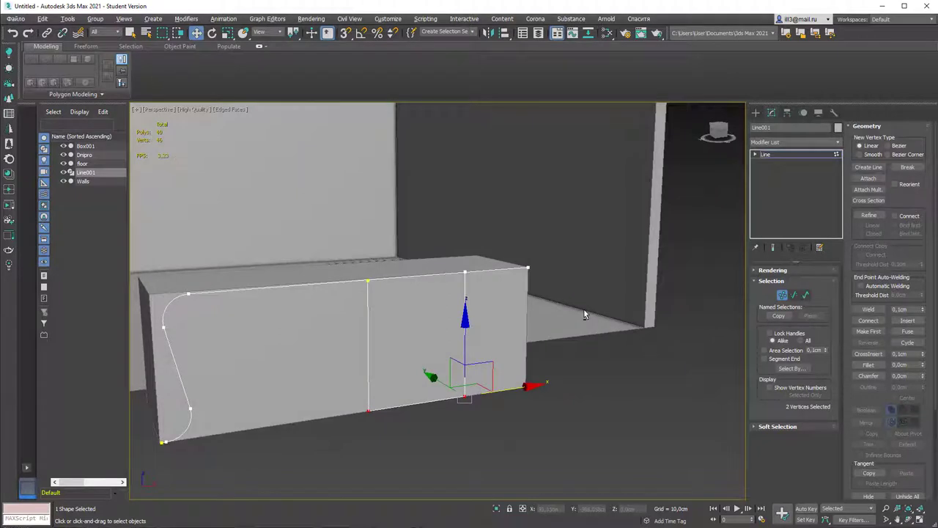
{"action": "key", "text": "alt+q"}
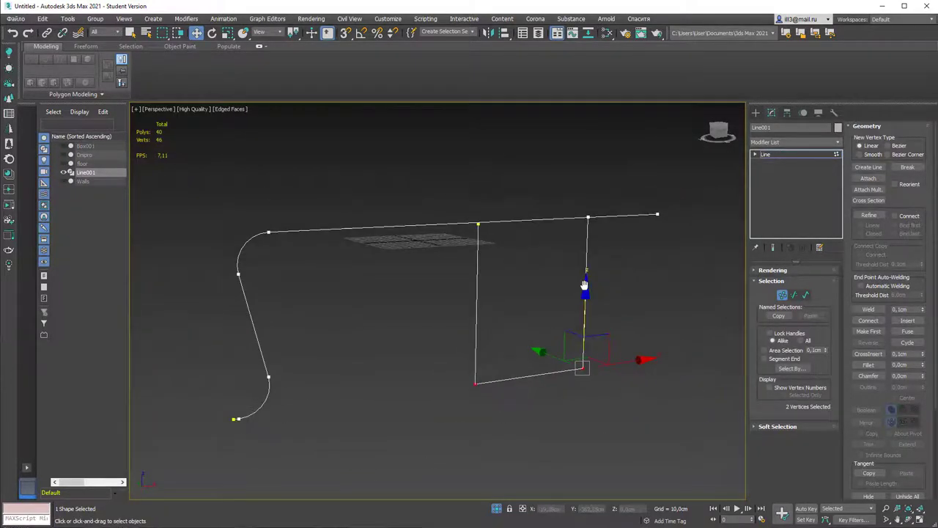
{"action": "key", "text": "f"}
{"action": "key", "text": "z"}
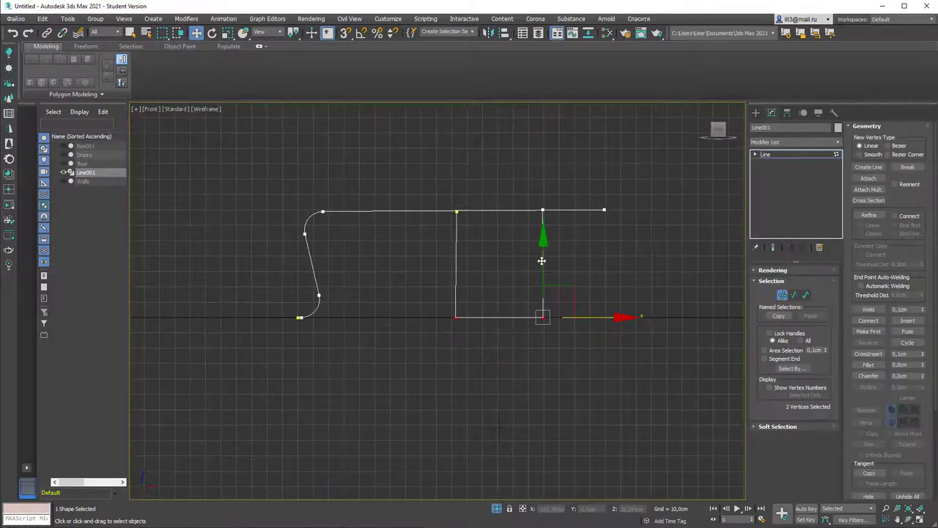
Lower the second spline's free end vertex to about Z 32.7 cm and shift the spline along X to the top line's far end.
{"action": "scroll", "coordinate": [542, 261], "scroll_direction": "up", "scroll_amount": 3}
{"action": "middle_click_drag", "start_coordinate": [519, 247], "coordinate": [412, 270]}
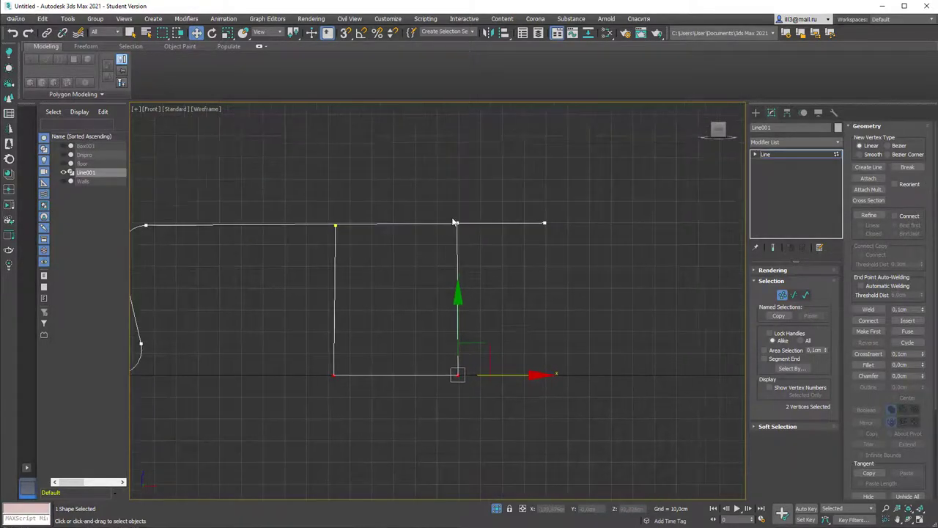
{"action": "left_click", "coordinate": [457, 223]}
{"action": "left_click_drag", "start_coordinate": [458, 173], "coordinate": [479, 253]}
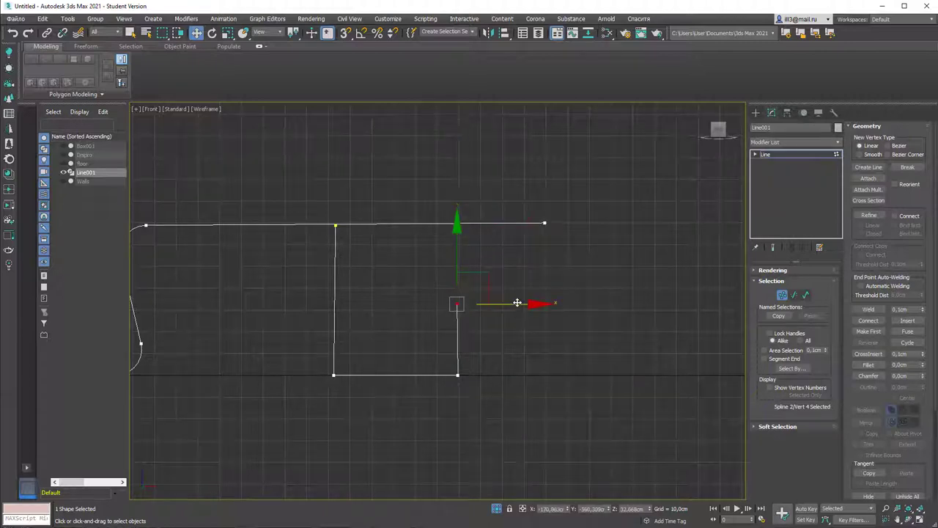
{"action": "left_click_drag", "start_coordinate": [517, 303], "coordinate": [519, 299]}
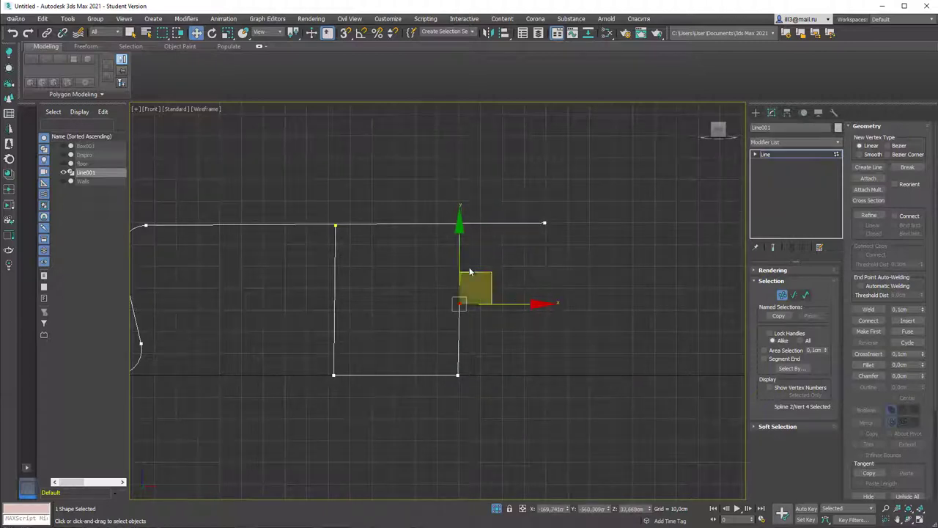
{"action": "left_click_drag", "start_coordinate": [450, 344], "coordinate": [481, 196]}
{"action": "left_click_drag", "start_coordinate": [387, 225], "coordinate": [471, 228]}
Straighten both legs of the second spline by snapping the short leg's upper vertex and the tall leg's lower vertex into vertical alignment.
{"action": "left_click_drag", "start_coordinate": [569, 284], "coordinate": [512, 311]}
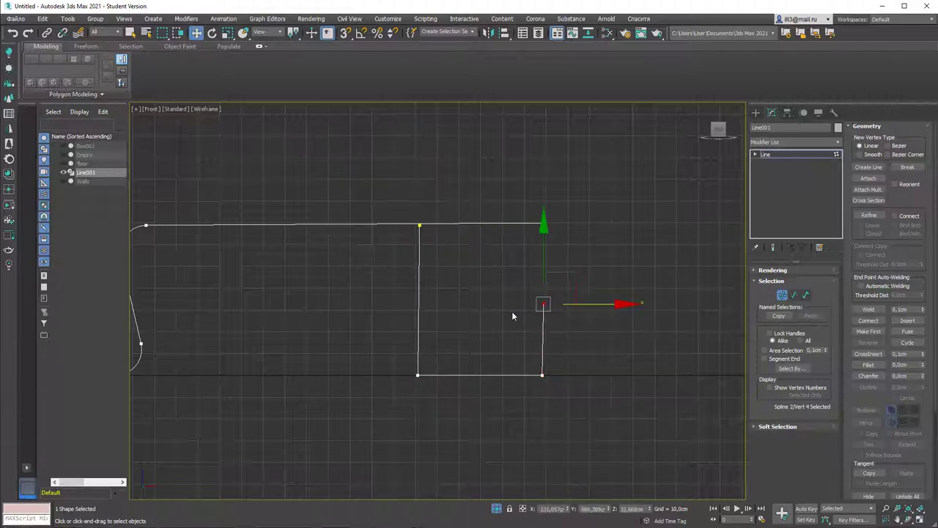
{"action": "key", "text": "s"}
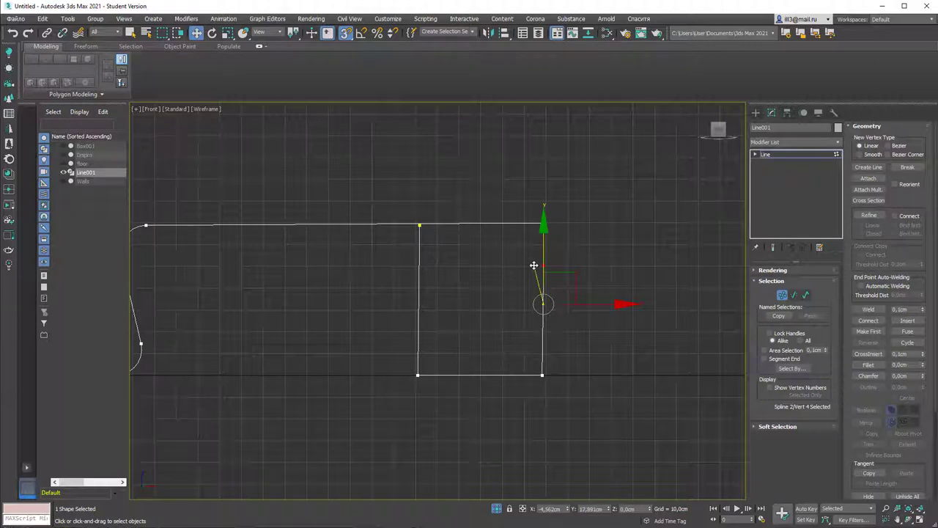
{"action": "left_click_drag", "start_coordinate": [541, 302], "coordinate": [545, 373]}
{"action": "left_click_drag", "start_coordinate": [381, 355], "coordinate": [462, 409]}
{"action": "left_click_drag", "start_coordinate": [465, 375], "coordinate": [421, 228]}
{"action": "left_click", "coordinate": [482, 323]}
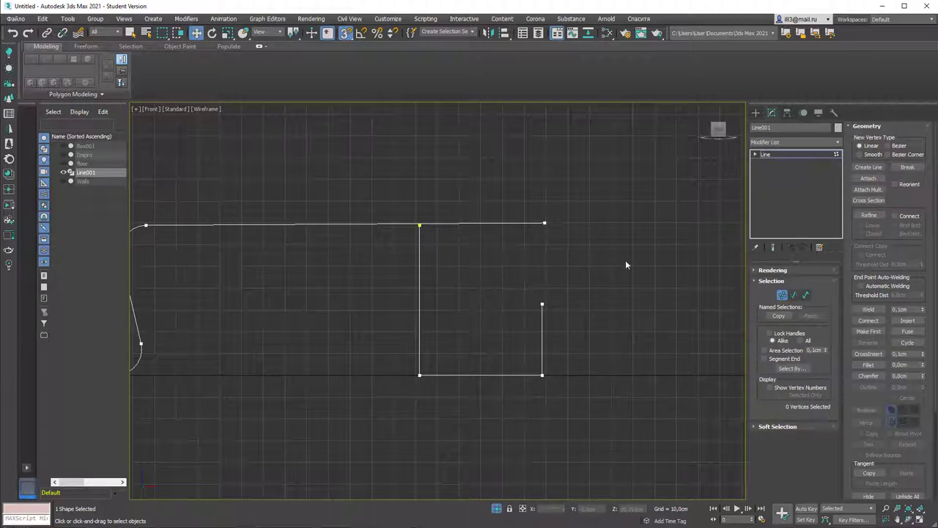
Add a horizontal line from the short leg's upper end towards the tall leg, stopping just short of it.
{"action": "left_click", "coordinate": [870, 170]}
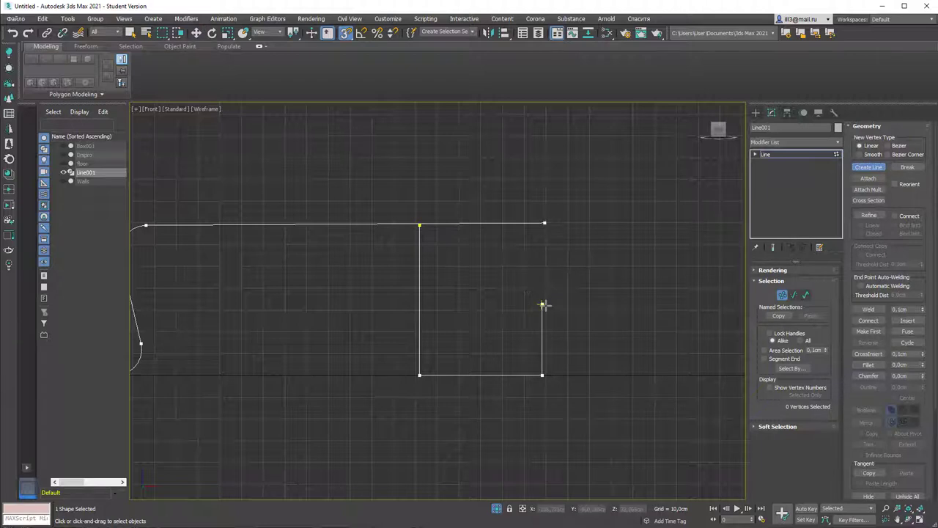
{"action": "left_click", "coordinate": [430, 305]}
{"action": "right_click", "coordinate": [444, 330]}
{"action": "right_click", "coordinate": [443, 330]}
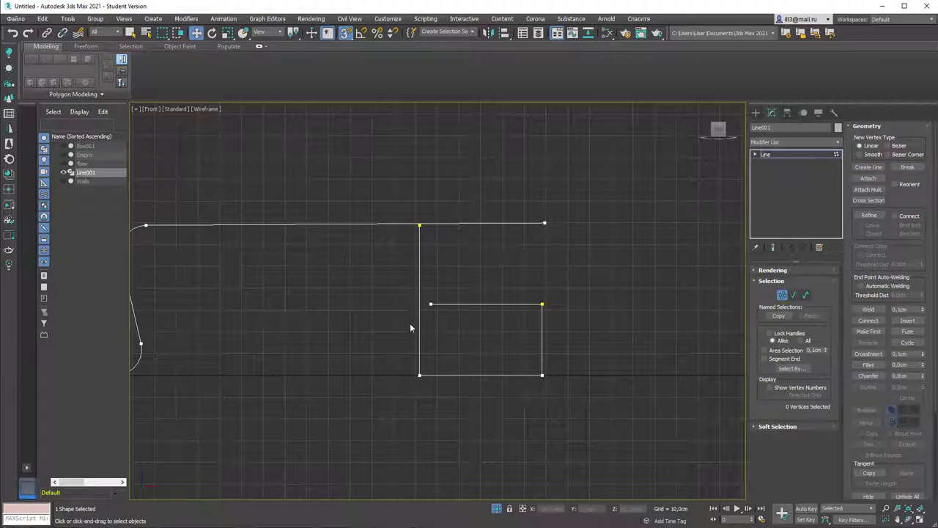
Fillet the second spline's two bottom corner vertices by about 19 cm.
{"action": "left_click_drag", "start_coordinate": [543, 339], "coordinate": [579, 391]}
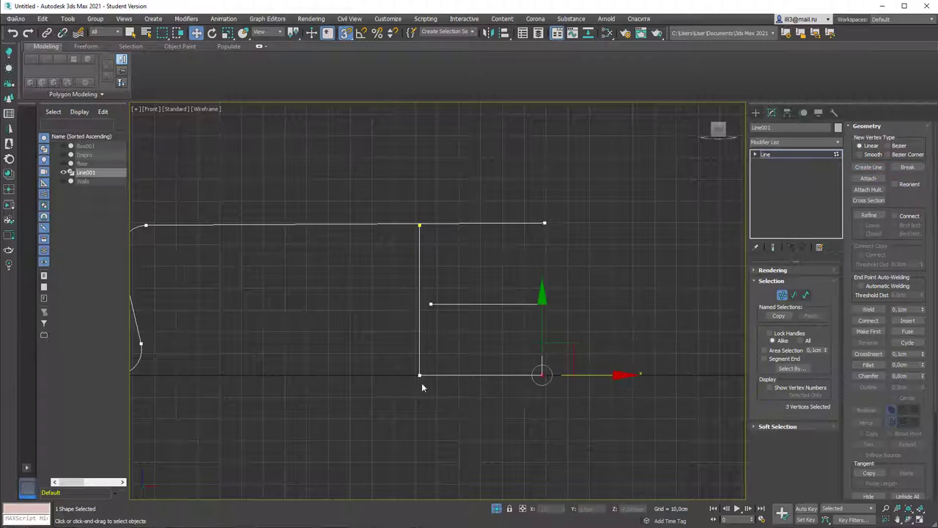
{"action": "left_click_drag", "start_coordinate": [402, 357], "coordinate": [463, 412], "text": "ctrl"}
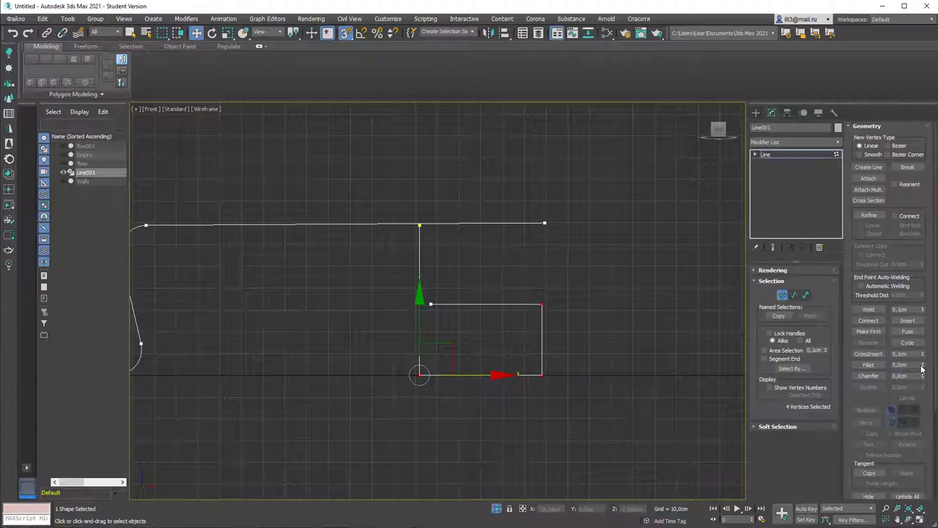
{"action": "left_click_drag", "start_coordinate": [923, 367], "coordinate": [924, 356]}
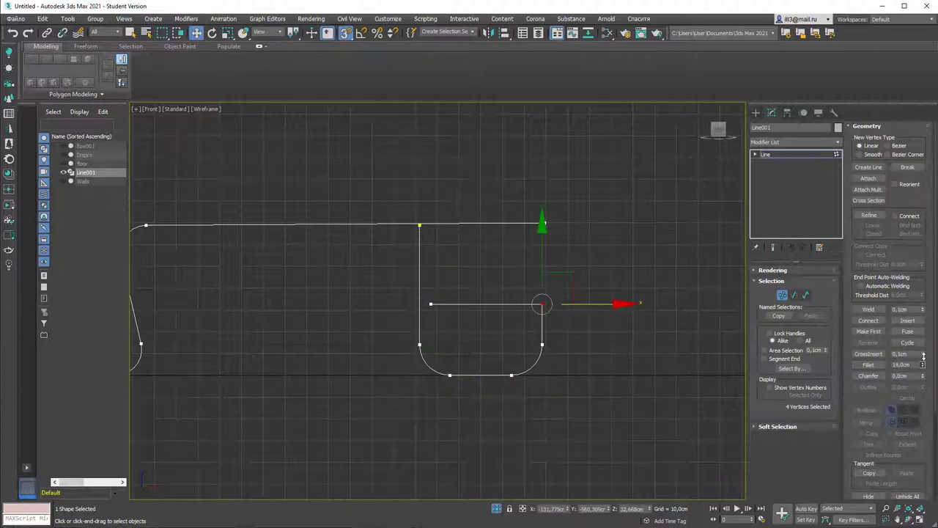
{"action": "left_click", "coordinate": [557, 322]}
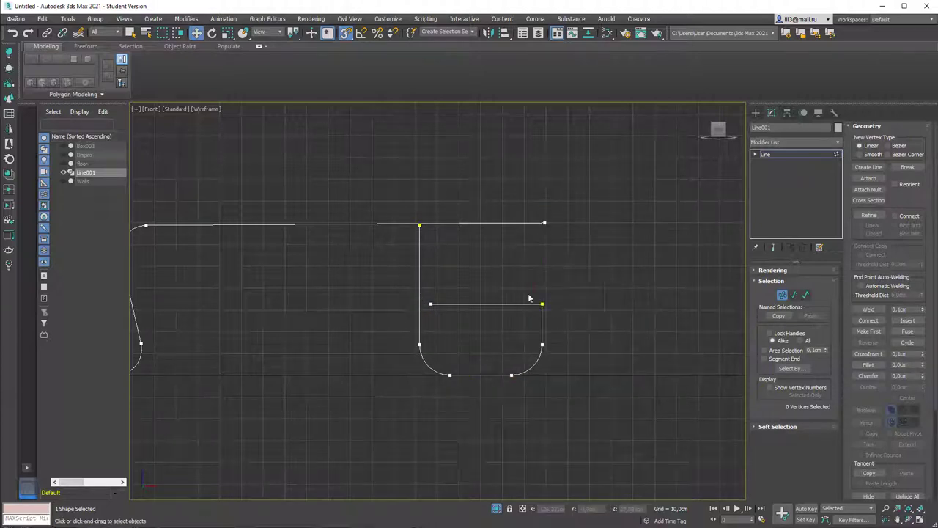
Weld the two overlapping vertices where the short leg meets the new horizontal line.
{"action": "left_click_drag", "start_coordinate": [535, 297], "coordinate": [576, 321]}
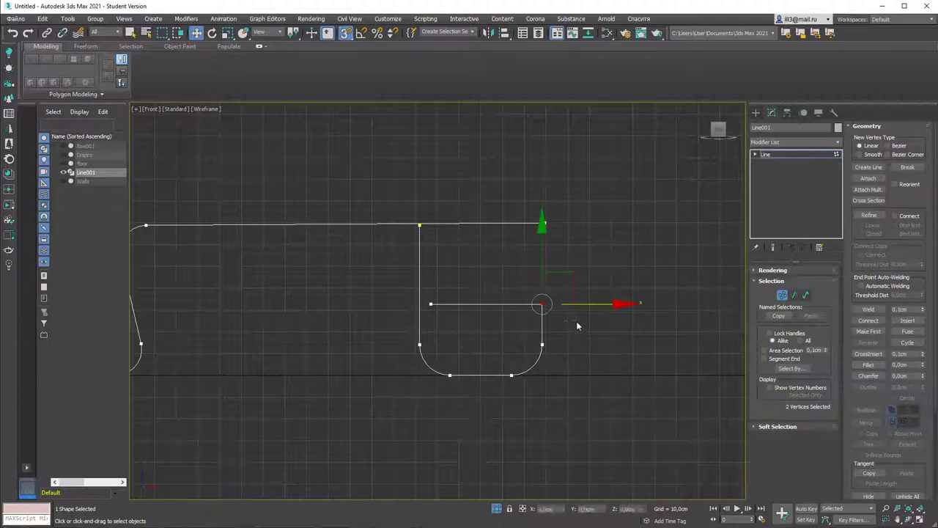
{"action": "left_click", "coordinate": [869, 310]}
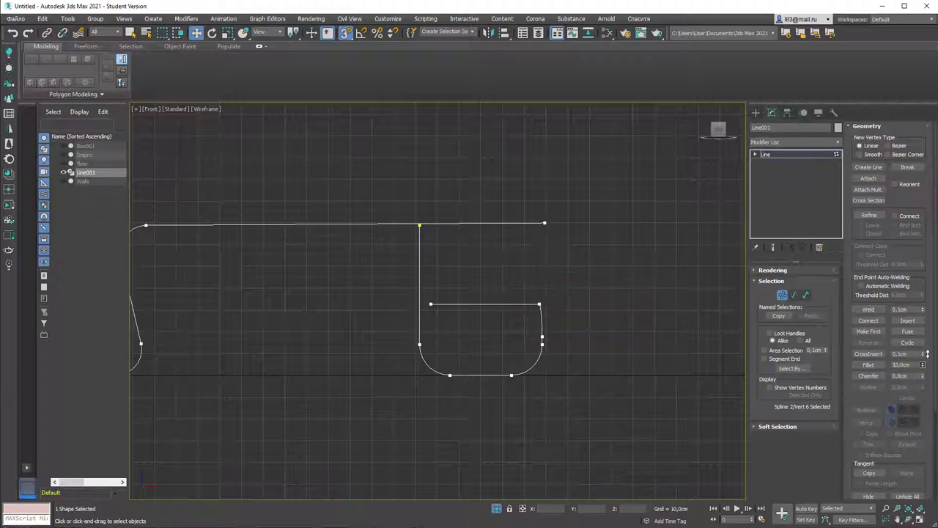
{"action": "left_click", "coordinate": [565, 292]}
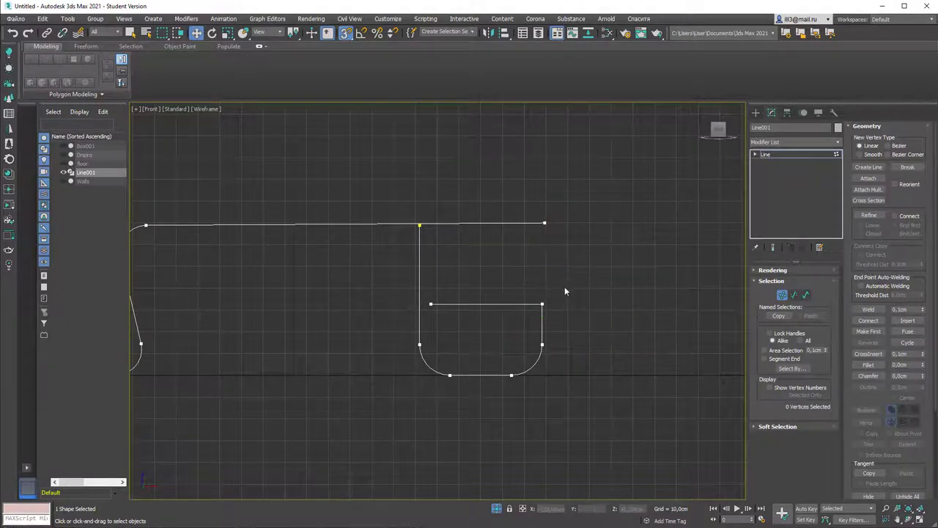
Convert the compartment's upper outer corner vertex to Corner and try to fillet it.
{"action": "left_click", "coordinate": [542, 304]}
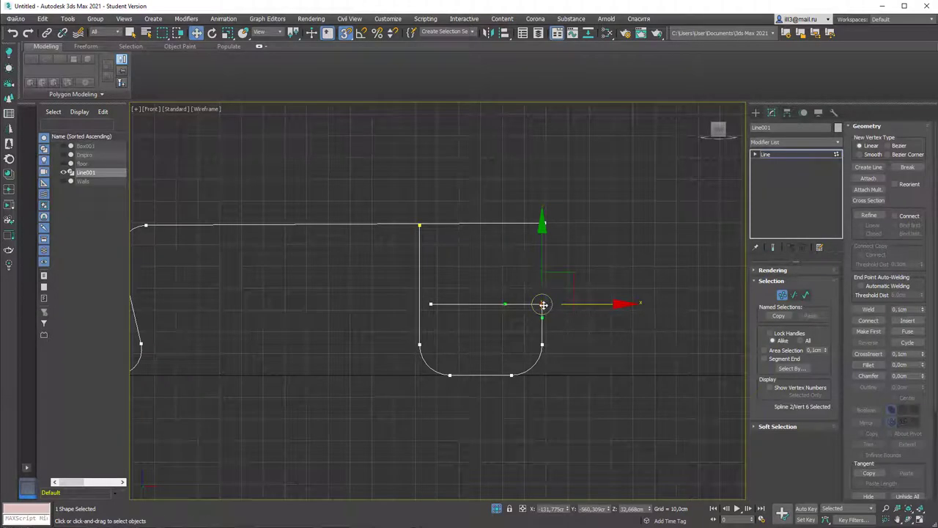
{"action": "right_click", "coordinate": [543, 304]}
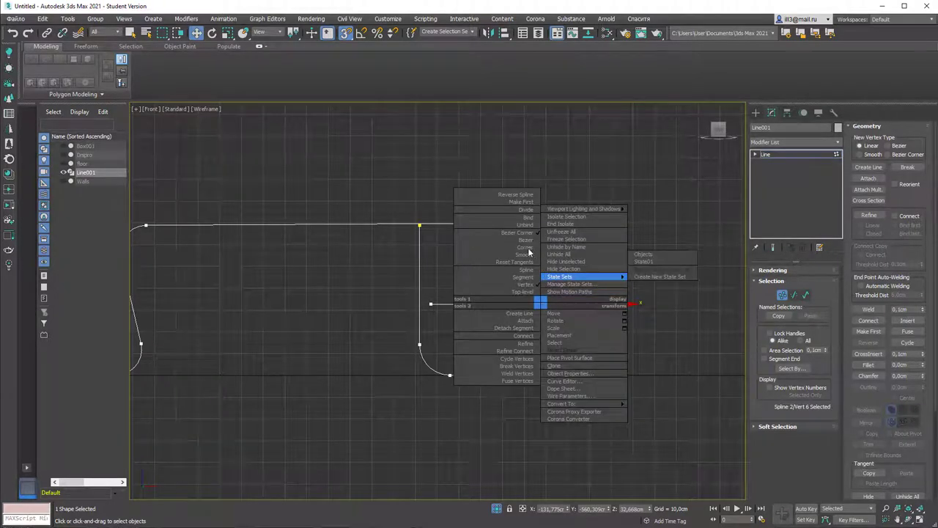
{"action": "left_click", "coordinate": [530, 252]}
{"action": "left_click", "coordinate": [553, 286]}
{"action": "left_click", "coordinate": [543, 304]}
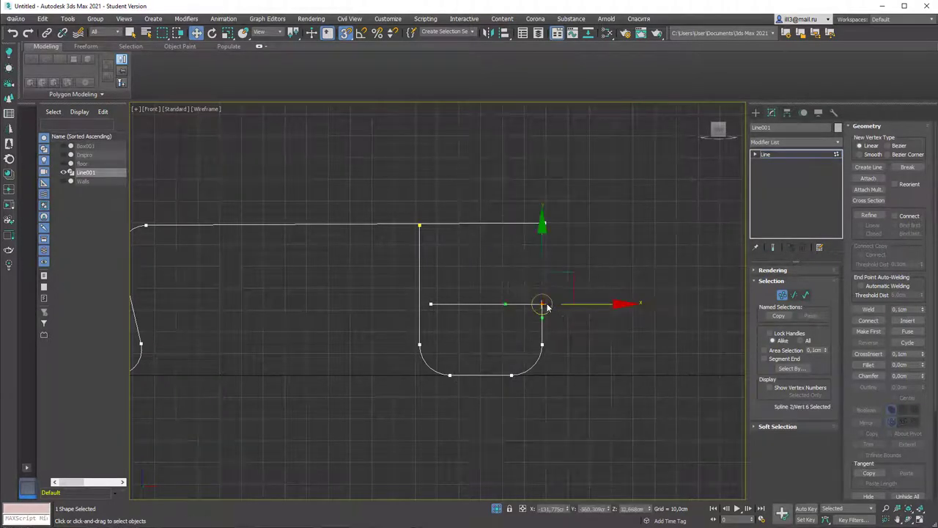
{"action": "right_click", "coordinate": [541, 302]}
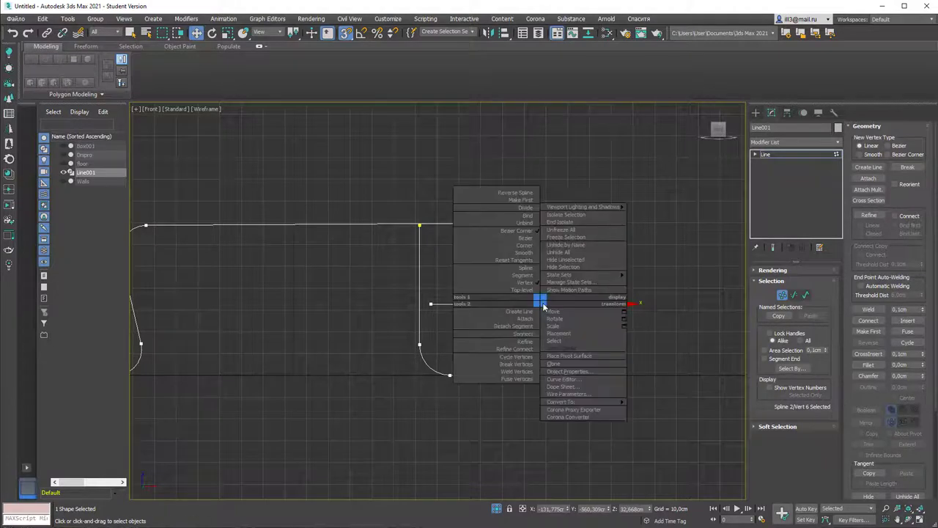
{"action": "left_click", "coordinate": [525, 245]}
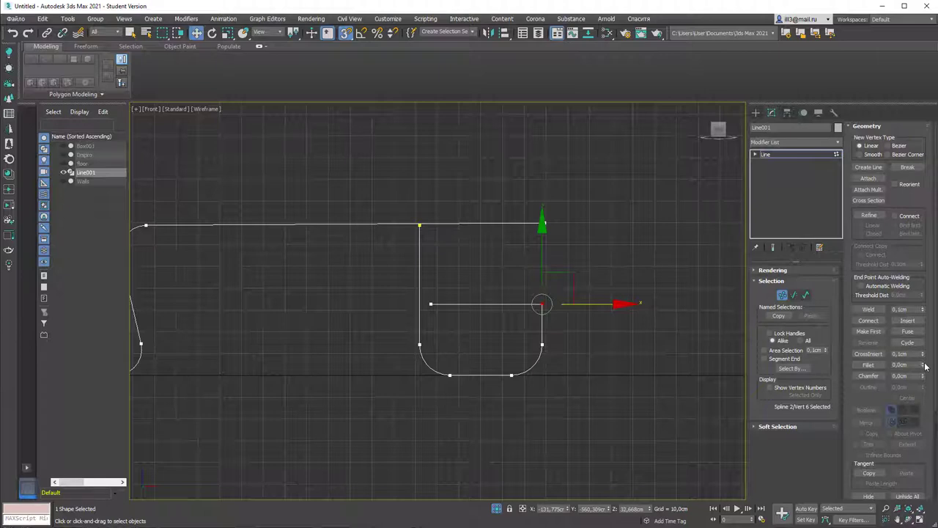
{"action": "mouse_move", "coordinate": [925, 366]}
{"action": "left_mouse_down"}
{"action": "mouse_move", "coordinate": [924, 354]}
{"action": "mouse_move", "coordinate": [922, 363]}
{"action": "left_mouse_up"}
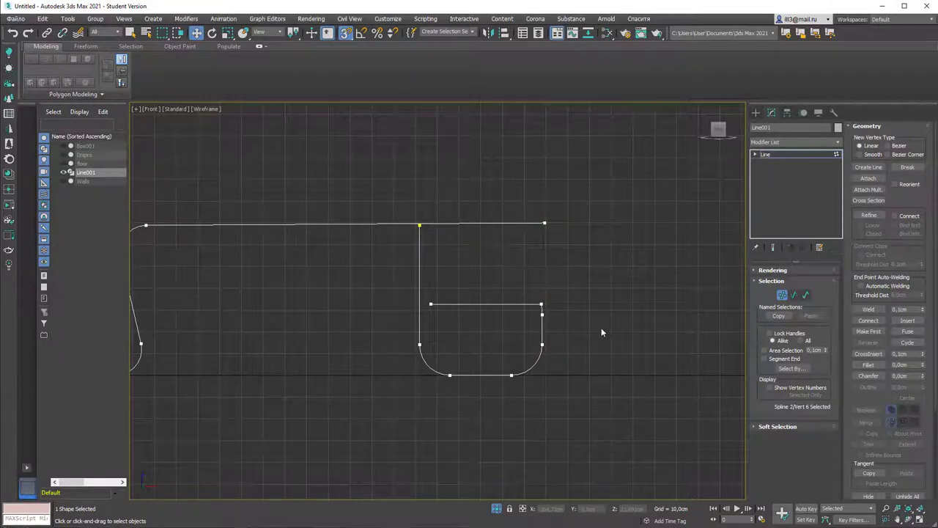
Move the far-off end vertex of the compartment's horizontal line along Y back to the desk profile.
{"action": "key", "text": "l"}
{"action": "scroll", "coordinate": [606, 329], "scroll_direction": "down", "scroll_amount": 3}
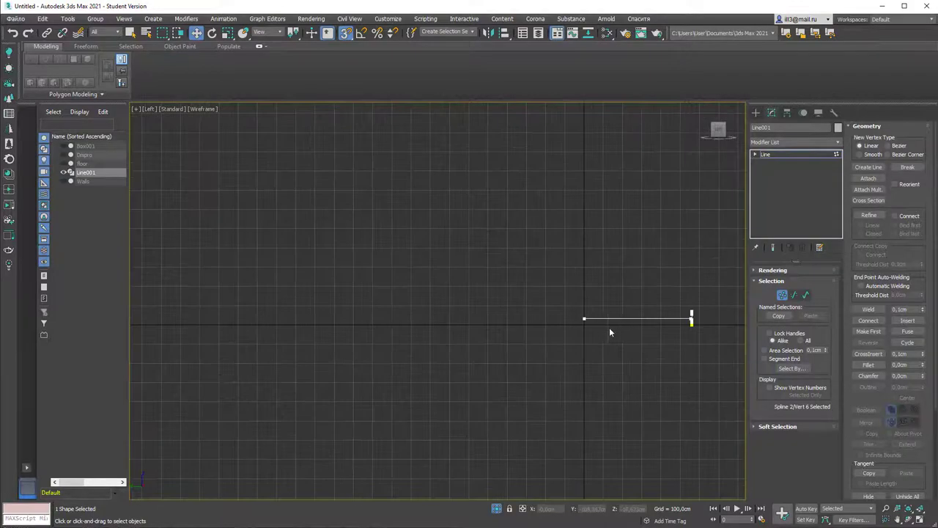
{"action": "middle_click_drag", "start_coordinate": [654, 321], "coordinate": [507, 334]}
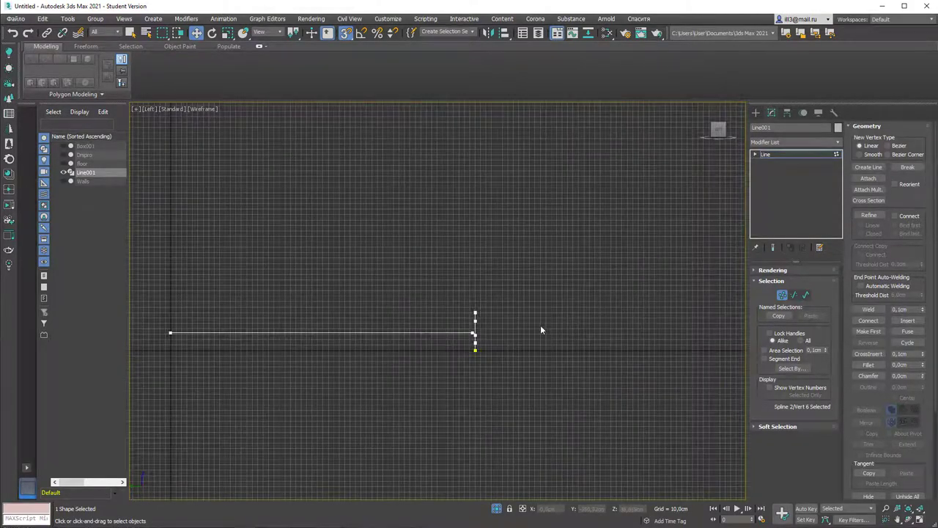
{"action": "key", "text": "p"}
{"action": "middle_click_drag", "start_coordinate": [500, 323], "coordinate": [455, 268], "text": "alt"}
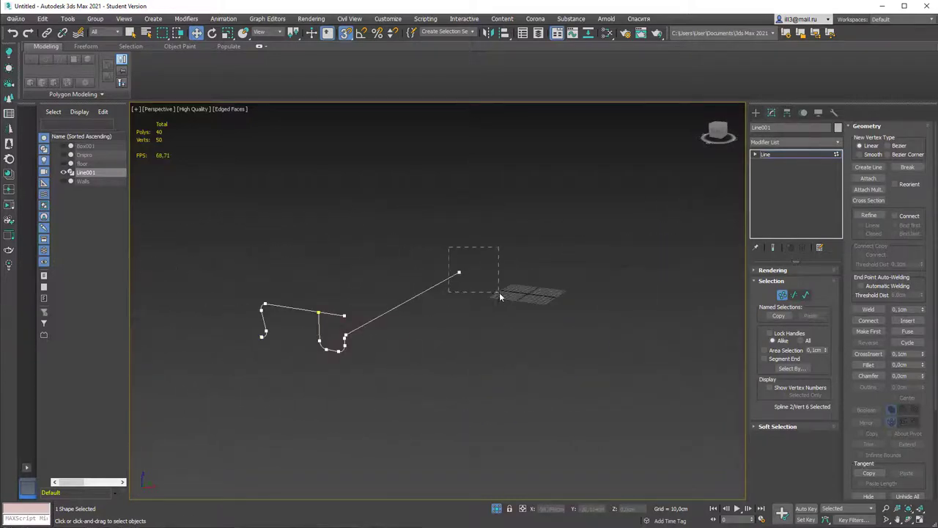
{"action": "left_click_drag", "start_coordinate": [500, 294], "coordinate": [500, 296]}
{"action": "left_click_drag", "start_coordinate": [458, 272], "coordinate": [352, 306]}
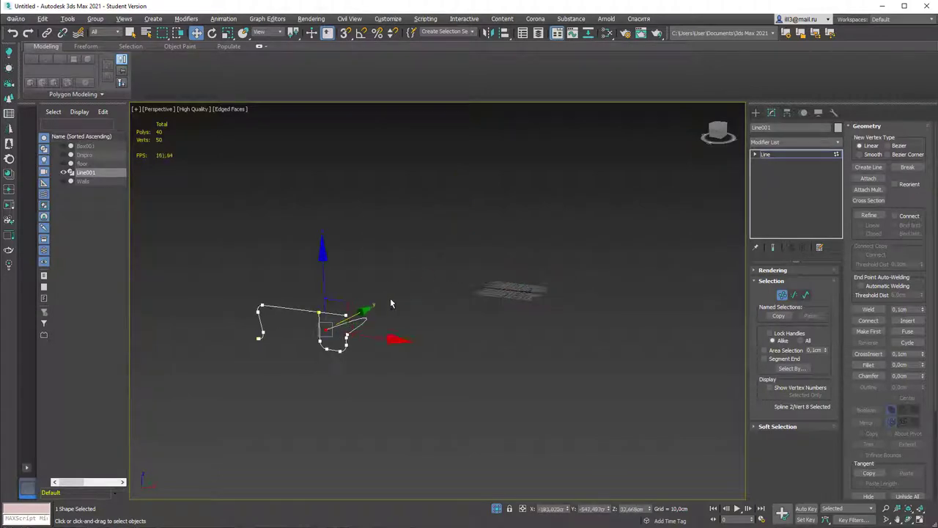
Straighten the curved compartment line by converting its outer vertex from Bezier to Corner.
{"action": "middle_click_drag", "start_coordinate": [390, 301], "coordinate": [364, 318], "text": "alt"}
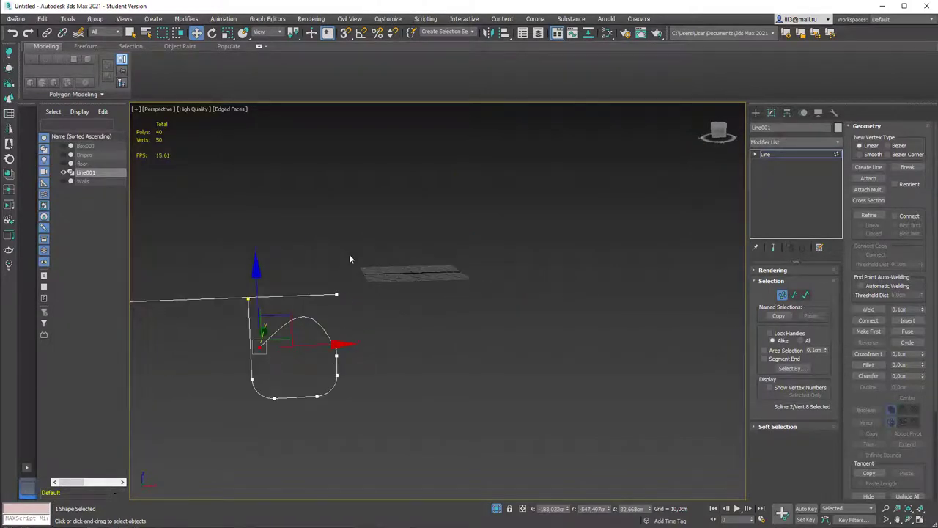
{"action": "right_click", "coordinate": [257, 341]}
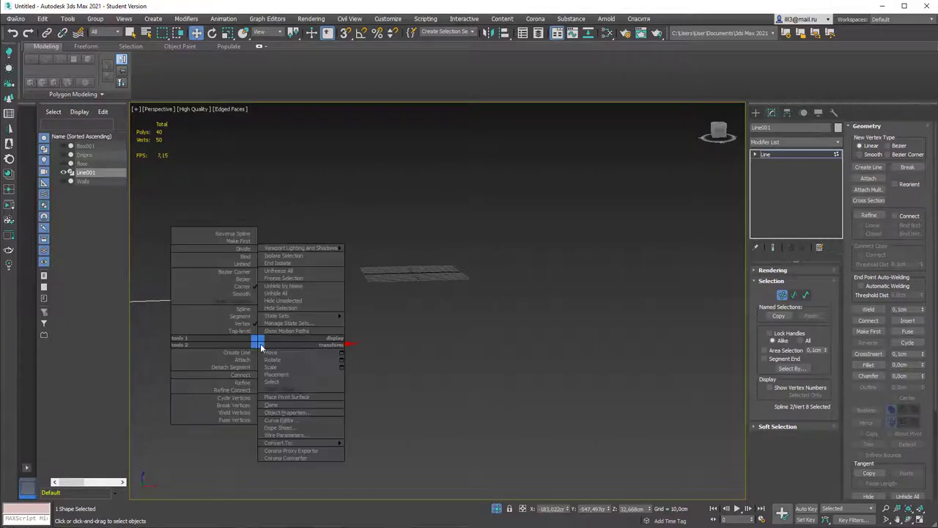
{"action": "left_click", "coordinate": [246, 294]}
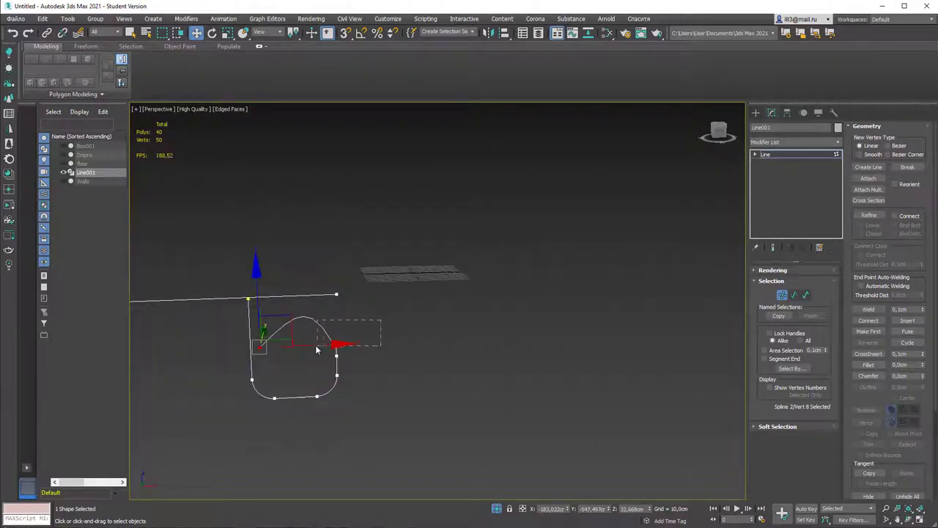
{"action": "left_click_drag", "start_coordinate": [308, 357], "coordinate": [308, 355]}
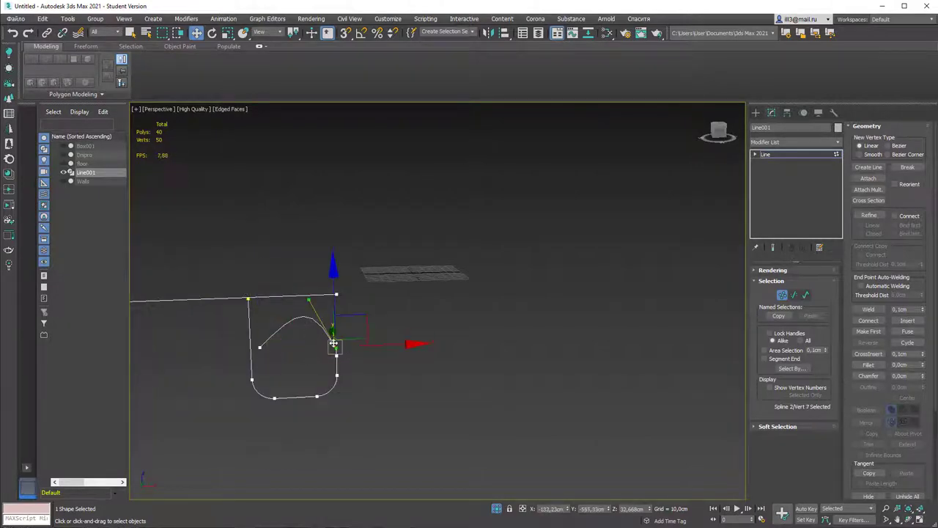
{"action": "right_click", "coordinate": [340, 340]}
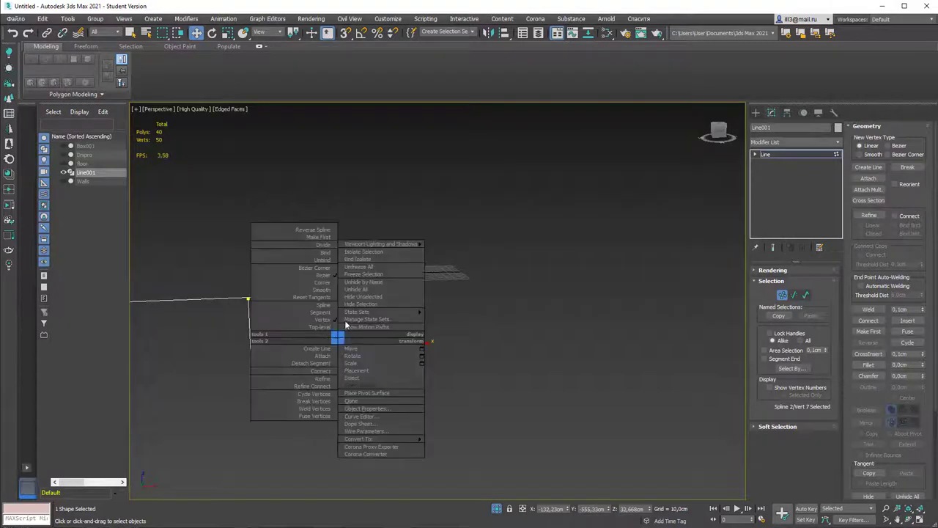
{"action": "left_click", "coordinate": [325, 288]}
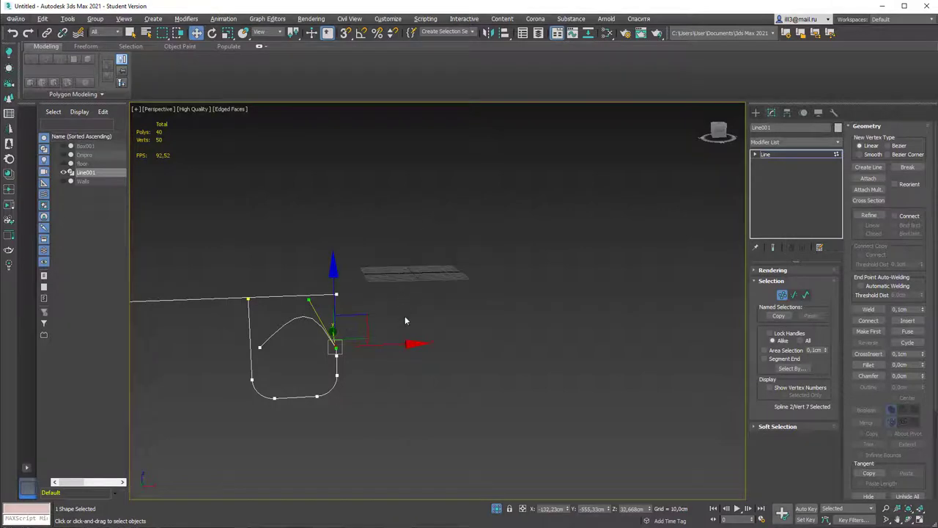
{"action": "left_click", "coordinate": [367, 375]}
{"action": "middle_click_drag", "start_coordinate": [438, 331], "coordinate": [404, 320], "text": "alt"}
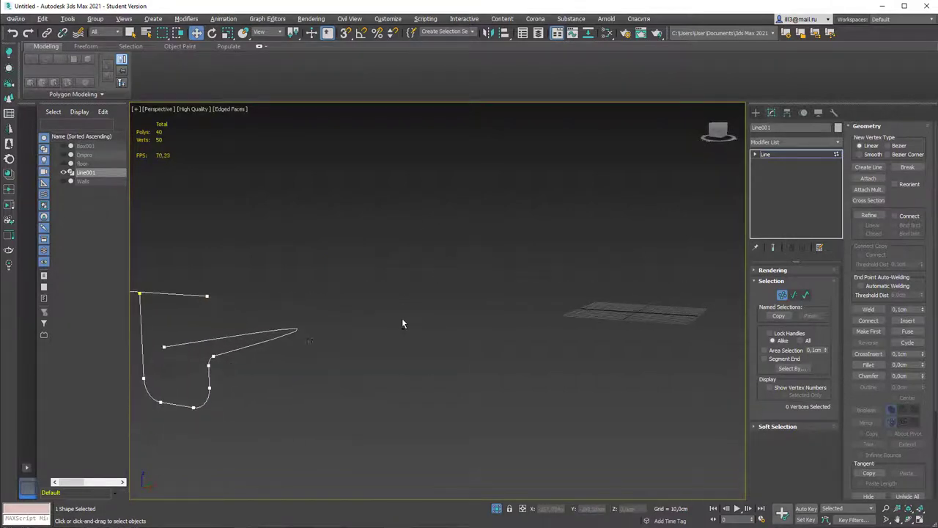
{"action": "left_click_drag", "start_coordinate": [231, 374], "coordinate": [231, 361]}
{"action": "right_click", "coordinate": [212, 354]}
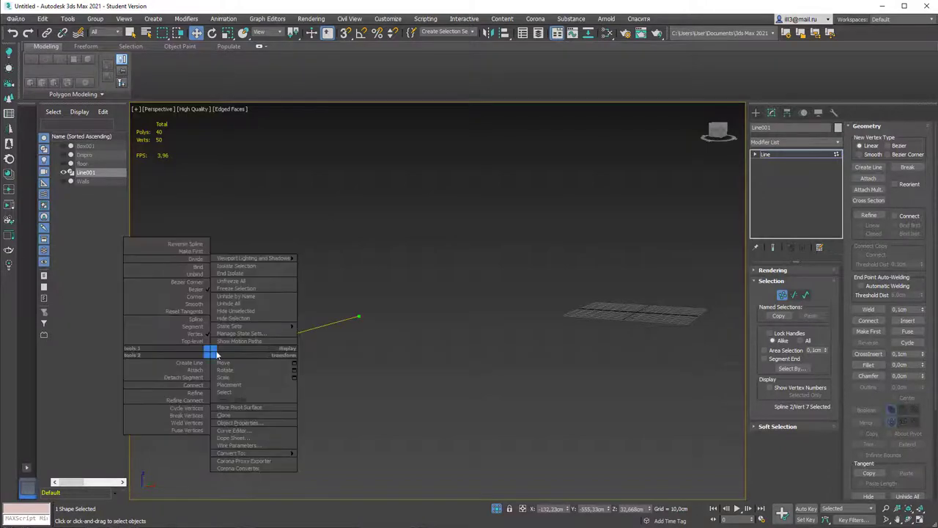
{"action": "left_click", "coordinate": [205, 299]}
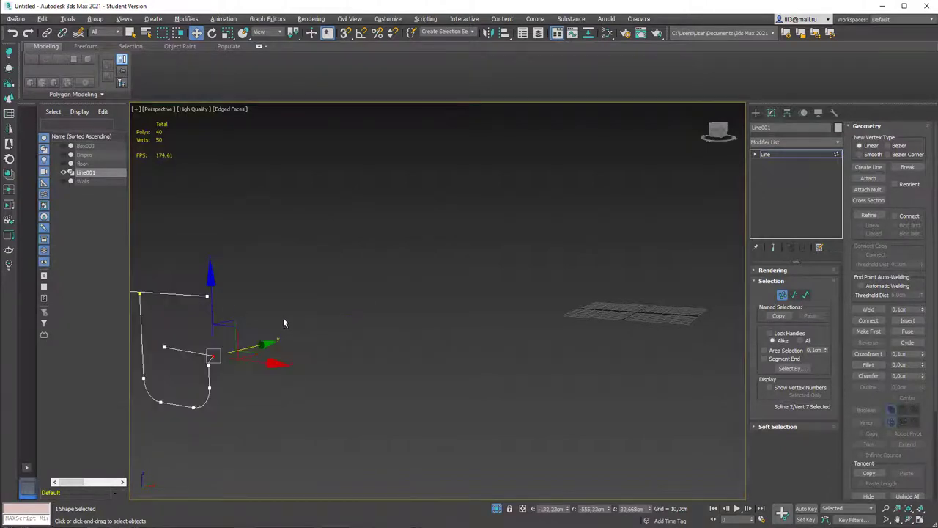
Snap both vertices of the compartment's horizontal line along Y onto the plane of the desk profile.
{"action": "middle_click_drag", "start_coordinate": [285, 323], "coordinate": [241, 329], "text": "alt"}
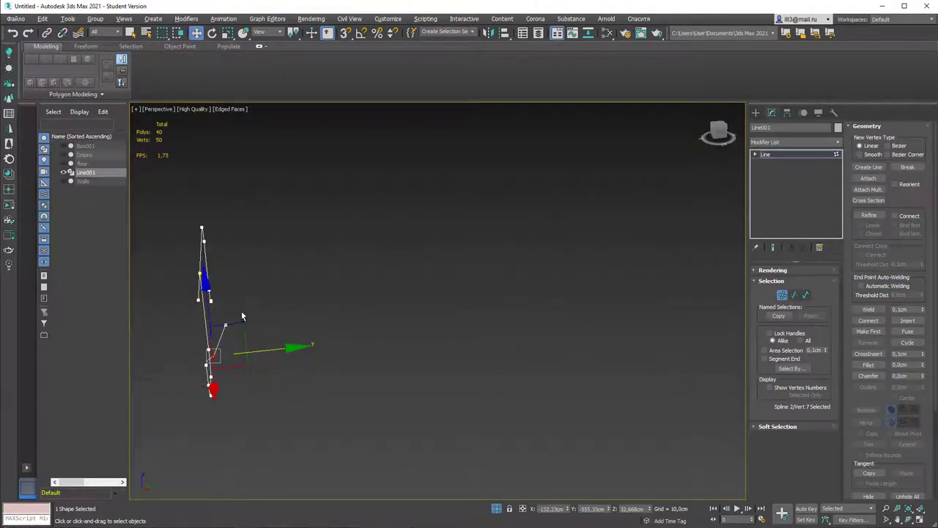
{"action": "left_click_drag", "start_coordinate": [239, 313], "coordinate": [223, 333], "text": "ctrl"}
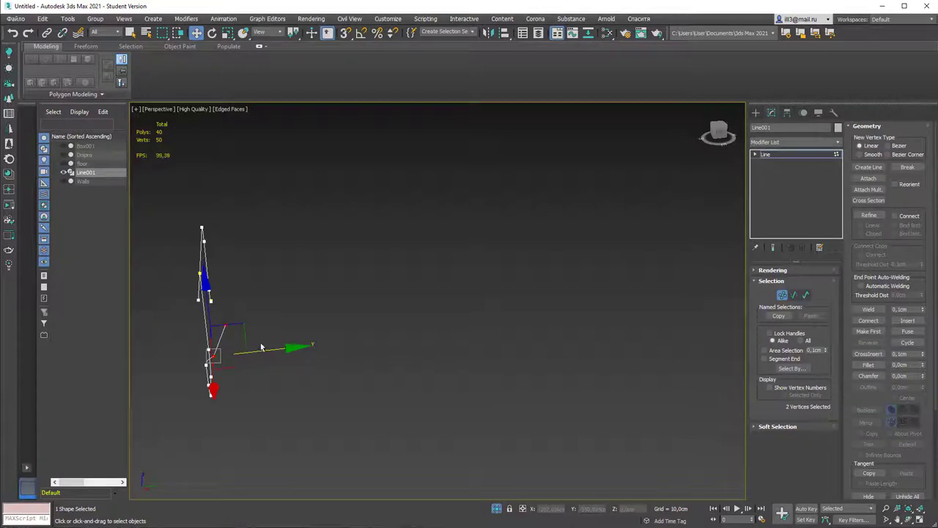
{"action": "middle_click_drag", "start_coordinate": [261, 348], "coordinate": [340, 355], "text": "alt"}
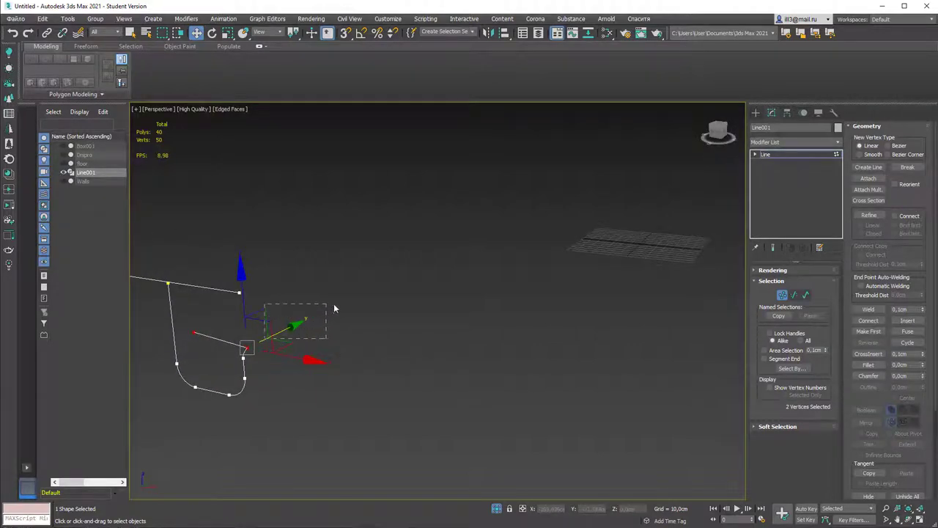
{"action": "left_click_drag", "start_coordinate": [333, 308], "coordinate": [399, 304]}
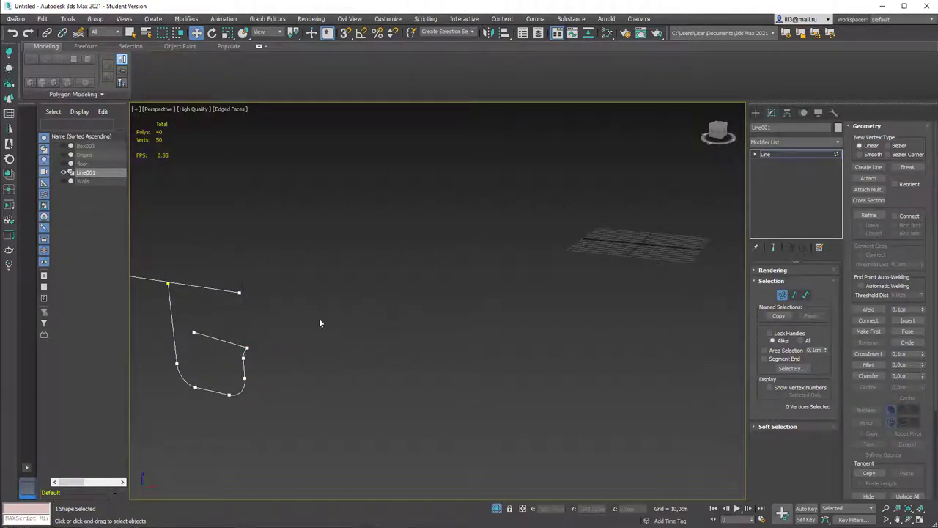
{"action": "left_click", "coordinate": [247, 347]}
{"action": "left_click", "coordinate": [193, 332], "text": "ctrl"}
{"action": "left_click_drag", "start_coordinate": [235, 316], "coordinate": [221, 322]}
{"action": "middle_click_drag", "start_coordinate": [299, 359], "coordinate": [255, 319], "text": "alt"}
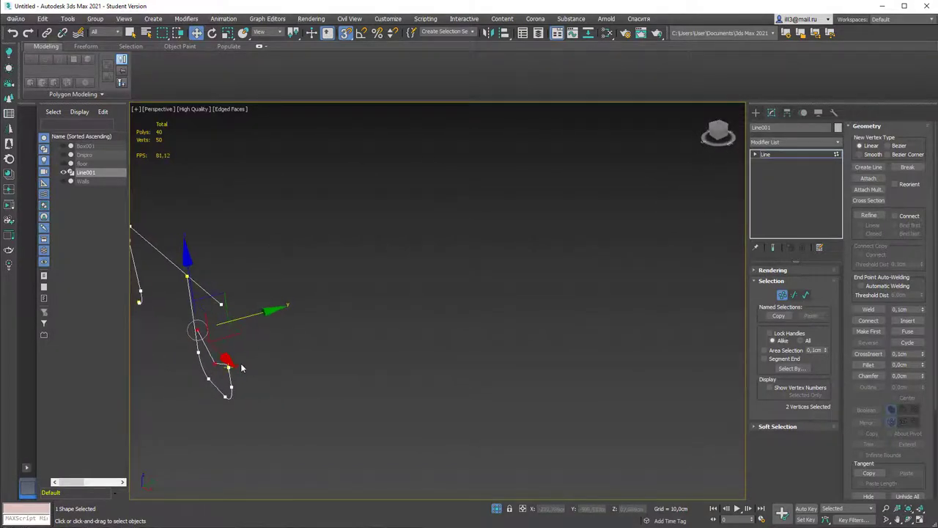
{"action": "left_click_drag", "start_coordinate": [210, 376], "coordinate": [204, 378]}
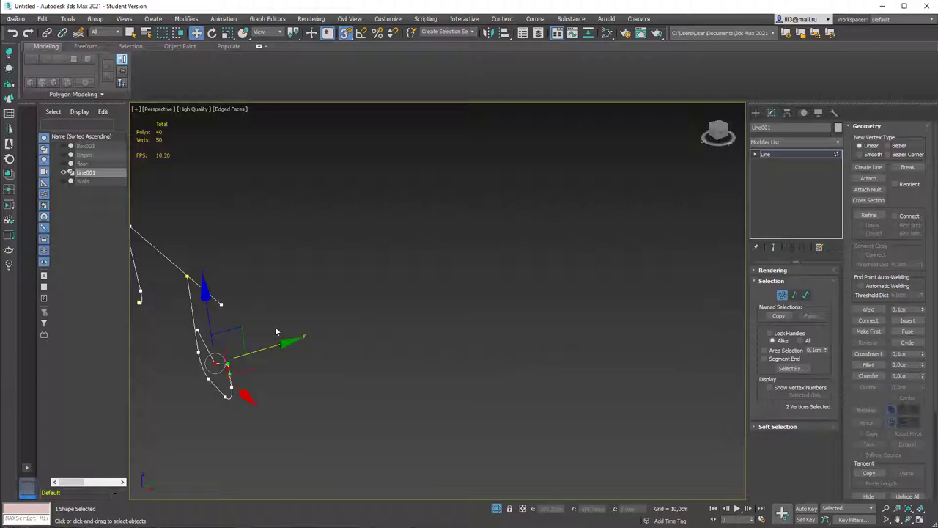
{"action": "left_click", "coordinate": [242, 336]}
{"action": "left_click", "coordinate": [215, 364]}
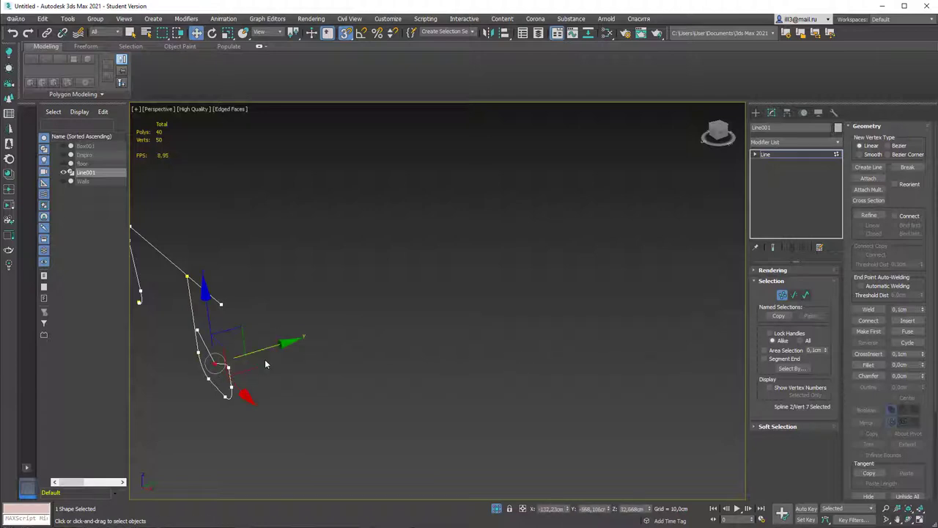
{"action": "left_click_drag", "start_coordinate": [257, 351], "coordinate": [231, 368]}
Delete the redundant vertex just below the compartment's upper outer corner and round that corner with a fillet.
{"action": "middle_click_drag", "start_coordinate": [324, 364], "coordinate": [480, 304], "text": "alt"}
{"action": "scroll", "coordinate": [373, 335], "scroll_direction": "up", "scroll_amount": 5}
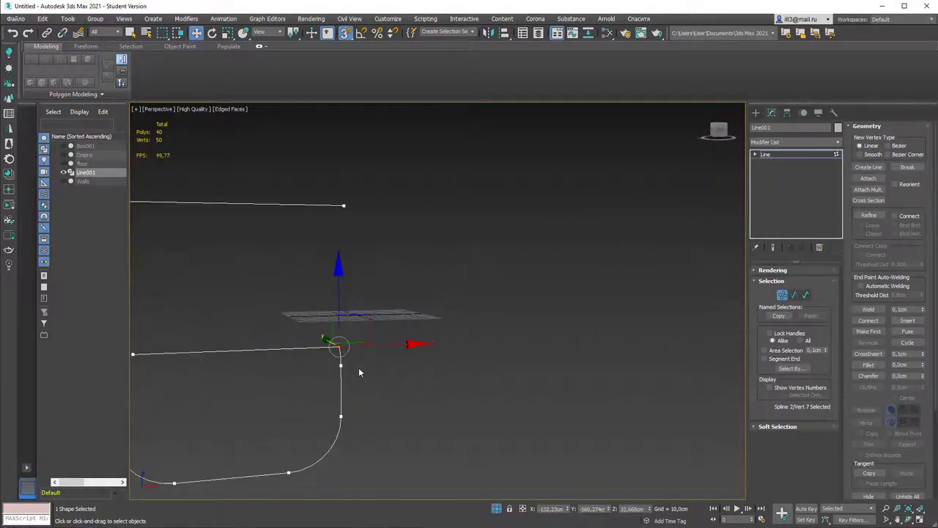
{"action": "left_click_drag", "start_coordinate": [352, 357], "coordinate": [329, 376]}
{"action": "left_click", "coordinate": [330, 379]}
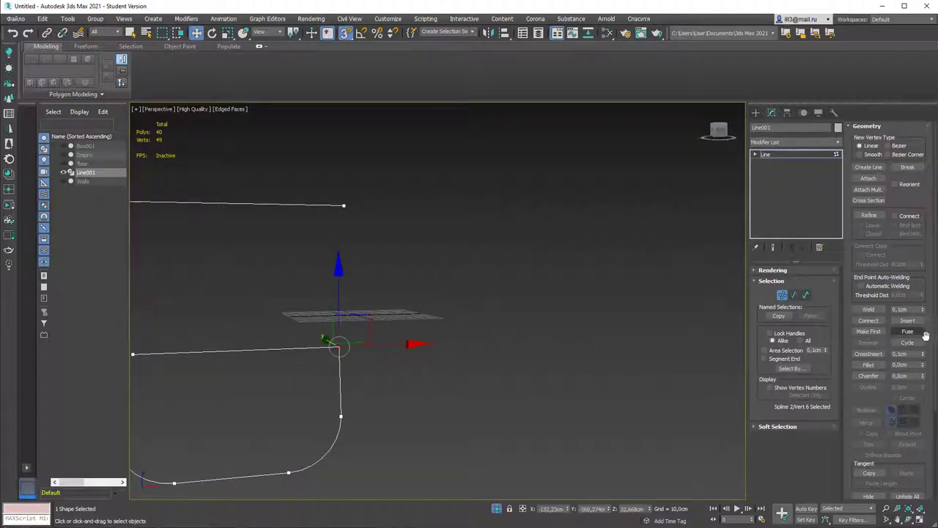
{"action": "mouse_move", "coordinate": [925, 365]}
{"action": "left_mouse_down"}
{"action": "mouse_move", "coordinate": [923, 353]}
{"action": "mouse_move", "coordinate": [908, 365]}
{"action": "left_mouse_up"}
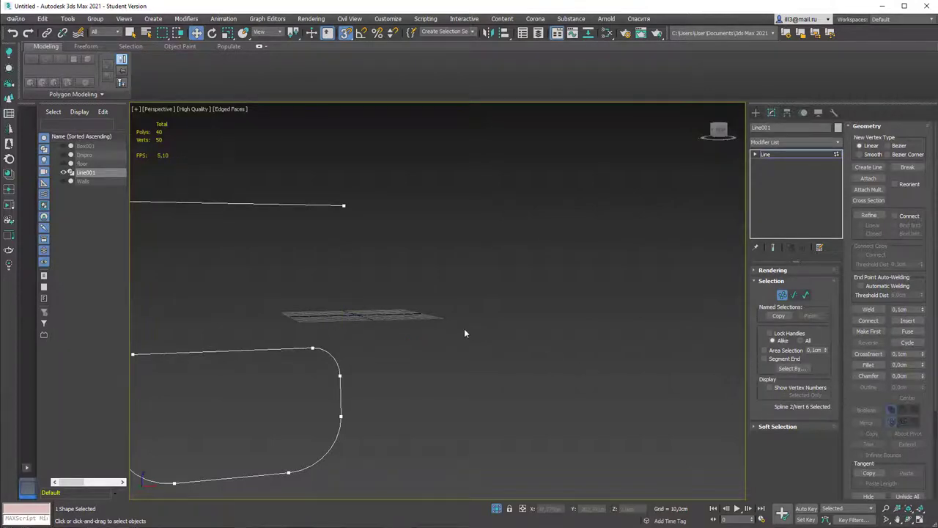
End the isolation to show the box and room again, and leave vertex editing of the desk profile.
{"action": "middle_click_drag", "start_coordinate": [464, 334], "coordinate": [599, 325]}
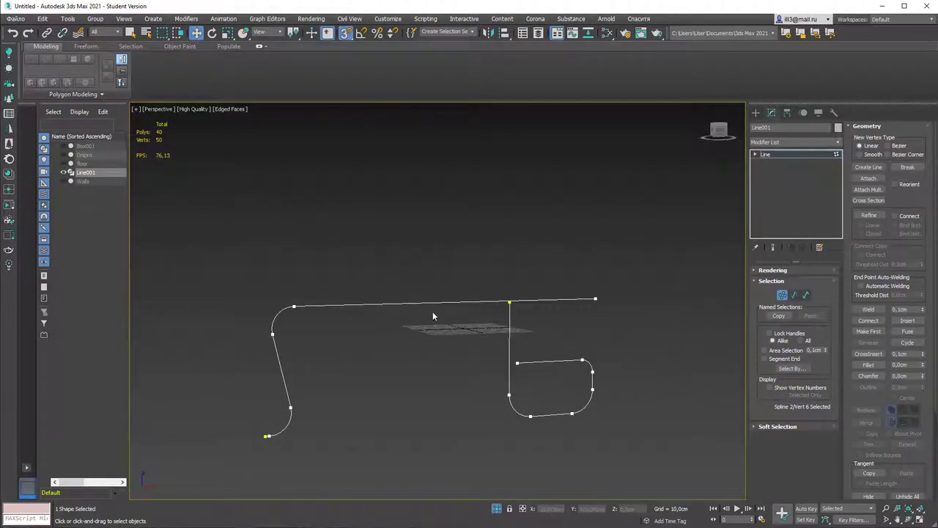
{"action": "left_click", "coordinate": [497, 508]}
{"action": "middle_click_drag", "start_coordinate": [513, 317], "coordinate": [609, 326], "text": "alt"}
{"action": "left_click", "coordinate": [782, 295]}
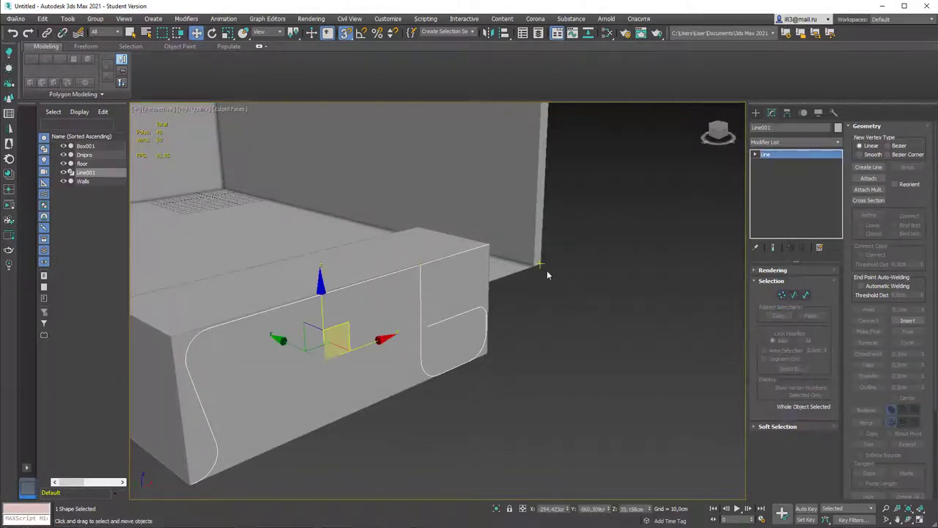
Apply an Extrude modifier to the desk profile with an amount of 60 cm.
{"action": "middle_click_drag", "start_coordinate": [546, 271], "coordinate": [589, 260], "text": "alt"}
{"action": "key", "text": "q"}
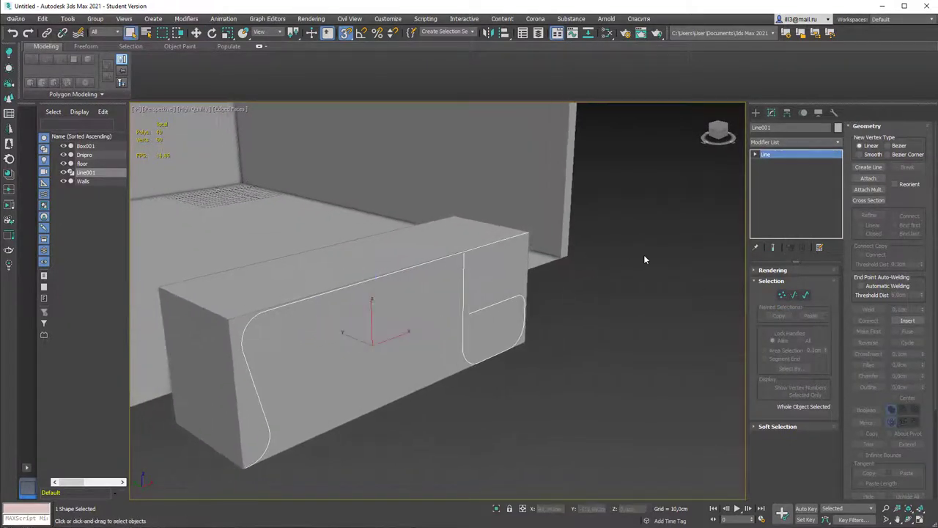
{"action": "left_click", "coordinate": [838, 144]}
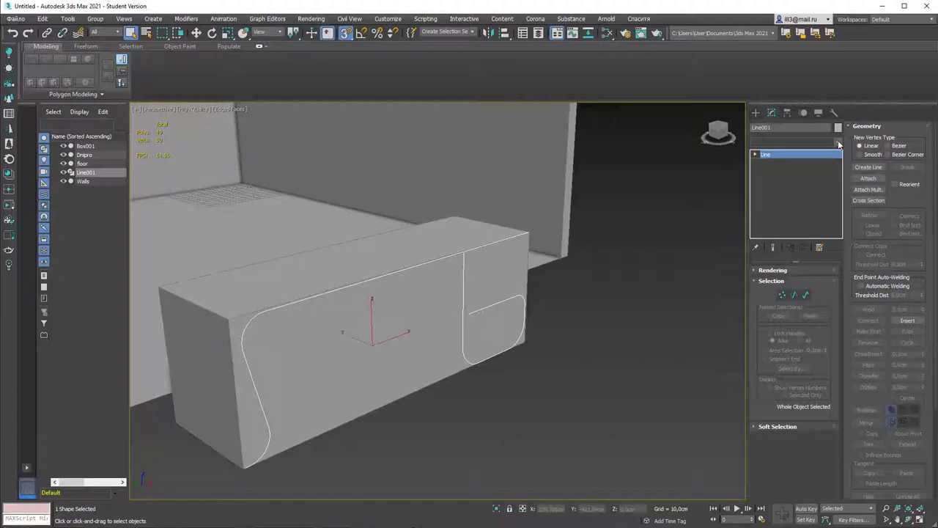
{"action": "key", "text": "Return"}
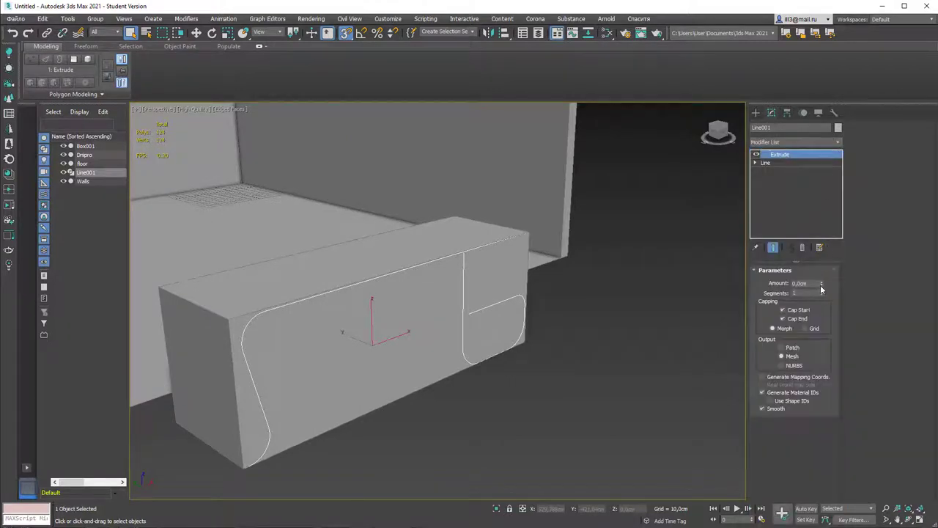
{"action": "left_click_drag", "start_coordinate": [821, 284], "coordinate": [842, 231]}
{"action": "middle_click_drag", "start_coordinate": [490, 347], "coordinate": [656, 326], "text": "alt"}
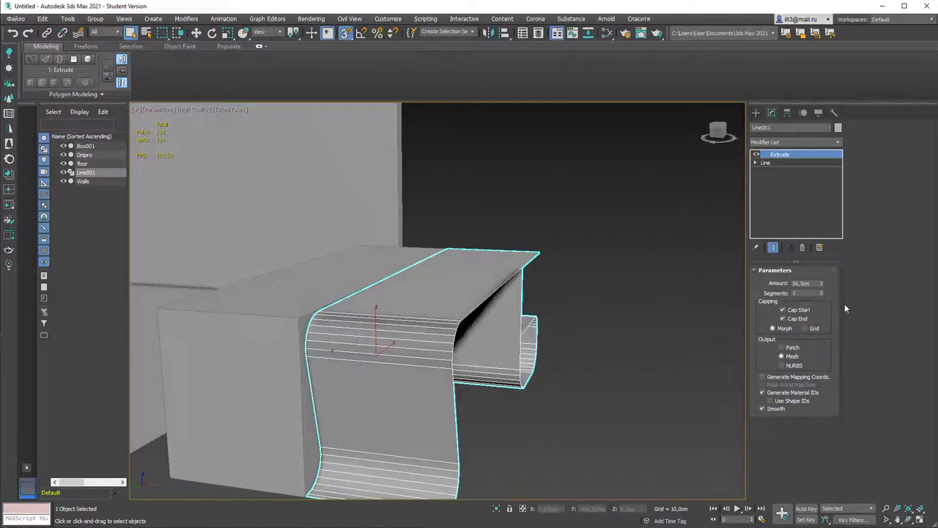
{"action": "double_click", "coordinate": [814, 283]}
{"action": "type", "text": "60"}
{"action": "key", "text": "Return"}
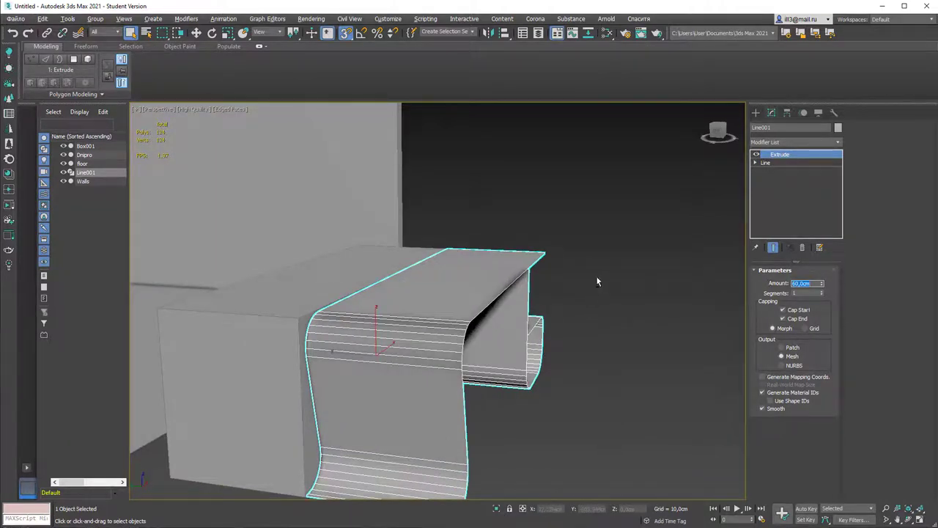
Delete the rectangular reference box behind the extruded desk.
{"action": "mouse_move", "coordinate": [596, 280]}
{"action": "middle_mouse_down", "text": "alt"}
{"action": "mouse_move", "coordinate": [512, 272]}
{"action": "mouse_move", "coordinate": [581, 285]}
{"action": "middle_mouse_up", "text": "alt"}
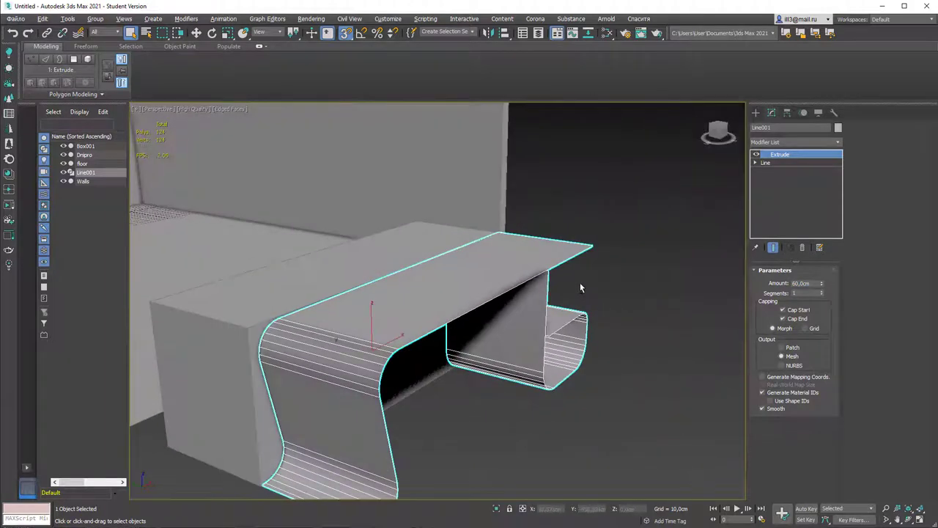
{"action": "middle_click_drag", "start_coordinate": [509, 274], "coordinate": [409, 278], "text": "alt"}
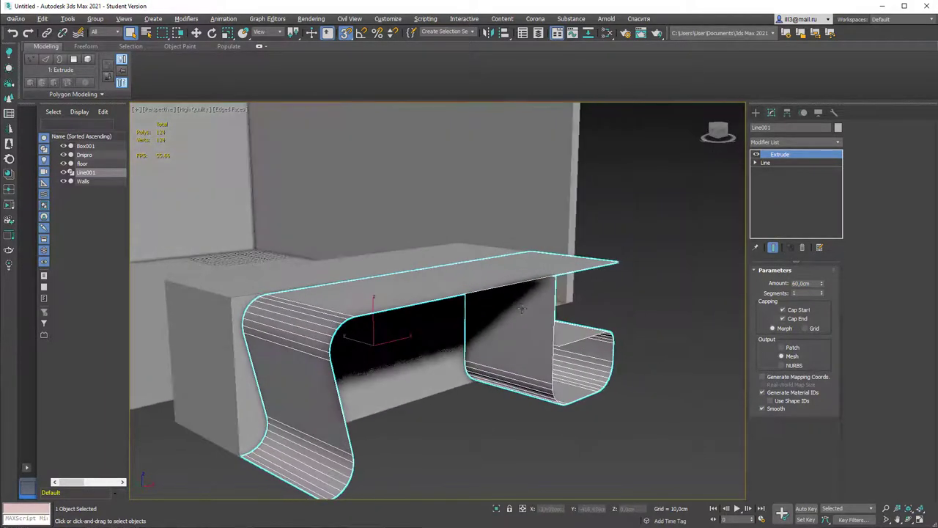
{"action": "left_click", "coordinate": [323, 275]}
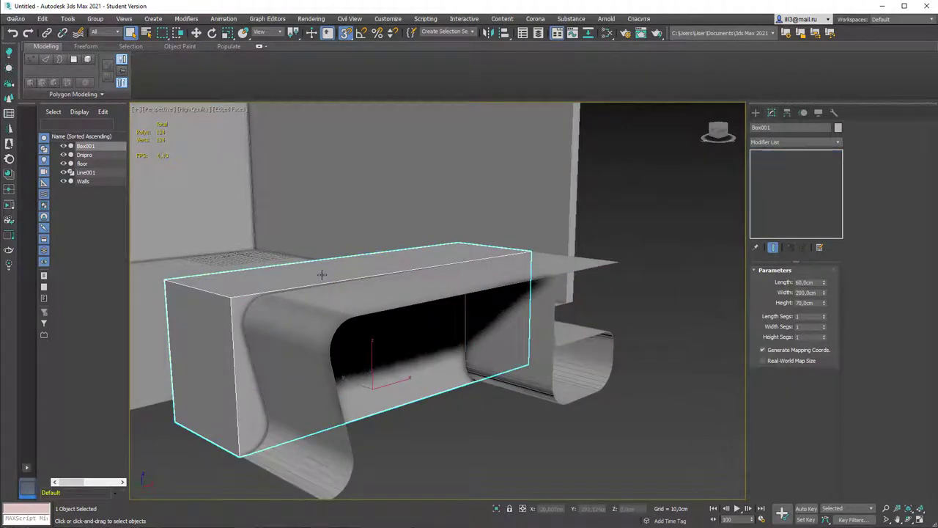
{"action": "key", "text": "Delete"}
{"action": "scroll", "coordinate": [623, 297], "scroll_direction": "up", "scroll_amount": 5}
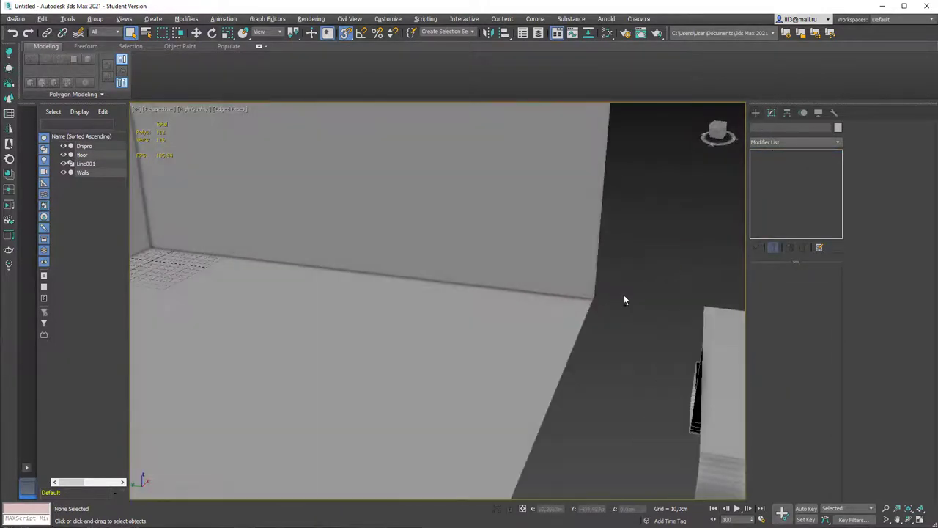
{"action": "scroll", "coordinate": [594, 300], "scroll_direction": "down", "scroll_amount": 2}
{"action": "scroll", "coordinate": [517, 283], "scroll_direction": "down", "scroll_amount": 6}
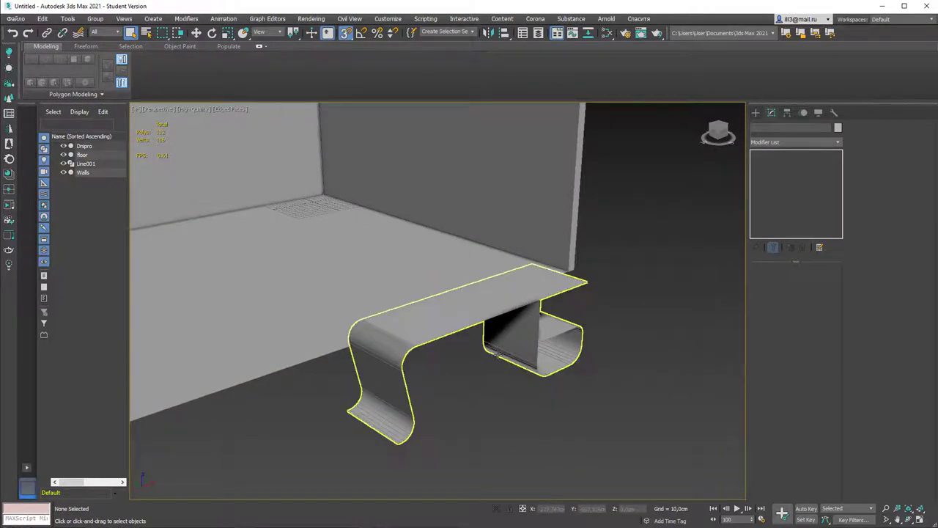
In the front view of the desk's base Line, copy the compartment's top horizontal segment downward twice, spaced about 10 cm apart.
{"action": "scroll", "coordinate": [581, 328], "scroll_direction": "up", "scroll_amount": 2}
{"action": "mouse_move", "coordinate": [581, 328]}
{"action": "middle_mouse_down", "text": "alt"}
{"action": "mouse_move", "coordinate": [564, 321]}
{"action": "mouse_move", "coordinate": [554, 330]}
{"action": "mouse_move", "coordinate": [569, 330]}
{"action": "middle_mouse_up", "text": "alt"}
{"action": "middle_click_drag", "start_coordinate": [420, 316], "coordinate": [509, 279], "text": "alt"}
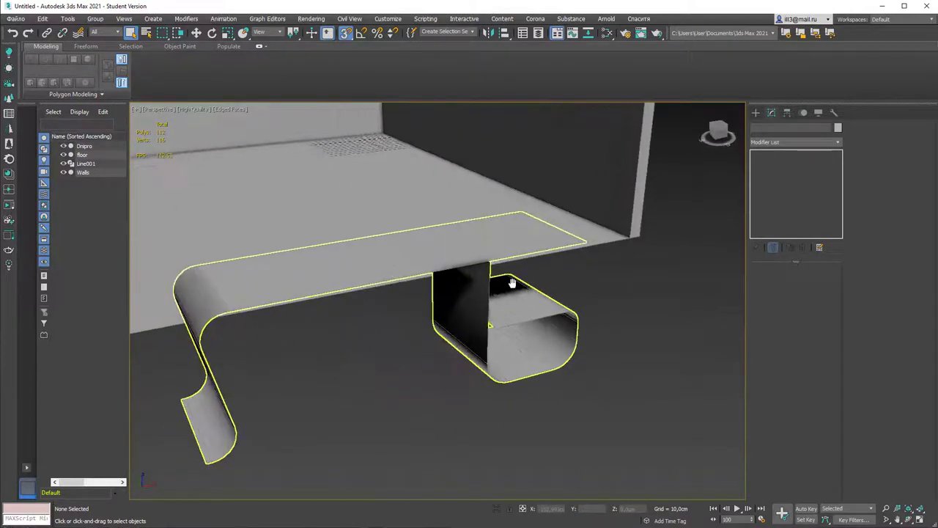
{"action": "left_click", "coordinate": [436, 250]}
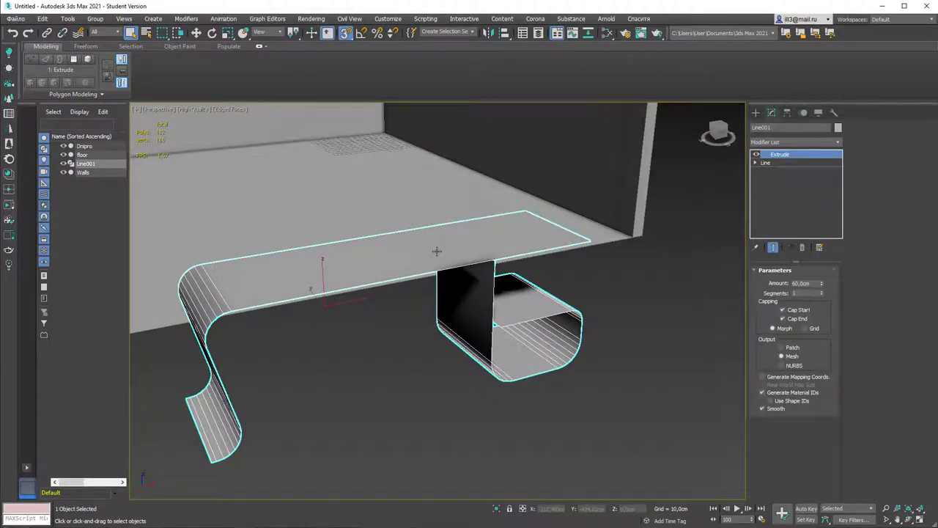
{"action": "middle_click_drag", "start_coordinate": [436, 251], "coordinate": [514, 268], "text": "alt"}
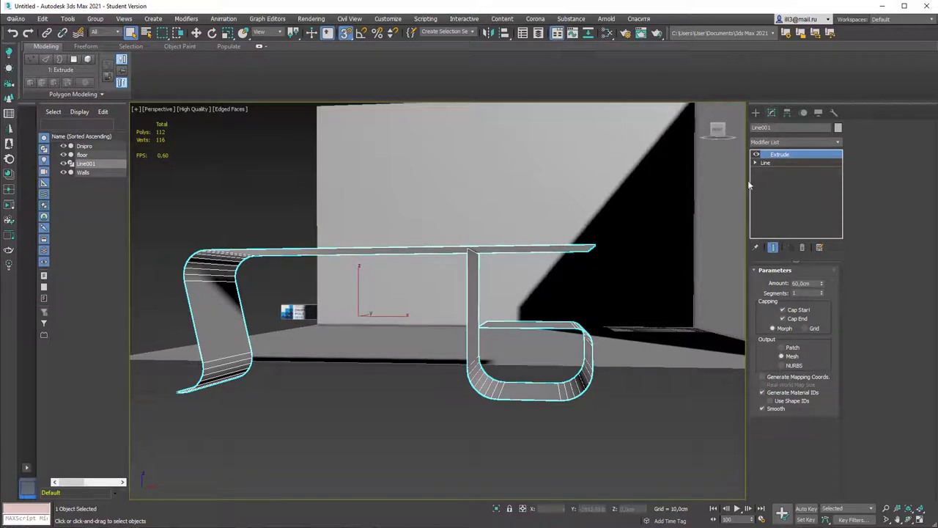
{"action": "left_click", "coordinate": [769, 164]}
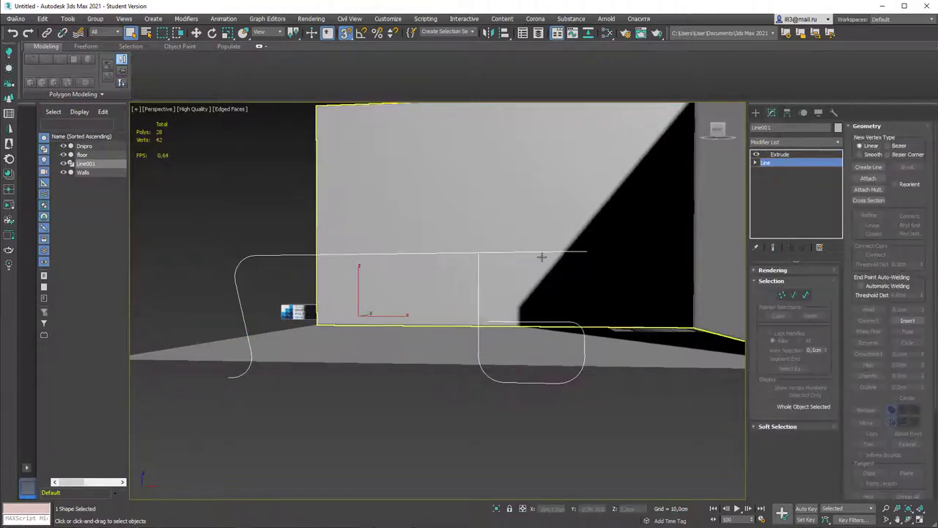
{"action": "key", "text": "f"}
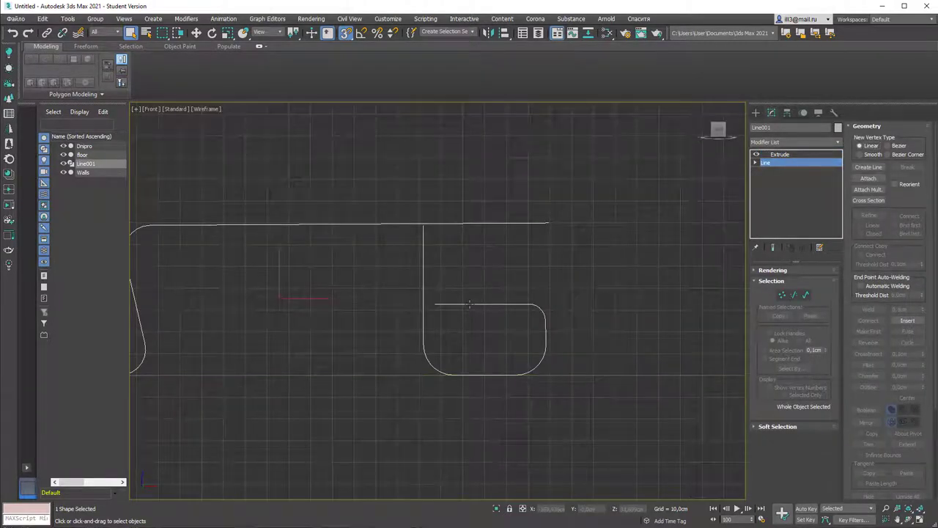
{"action": "left_click", "coordinate": [794, 295]}
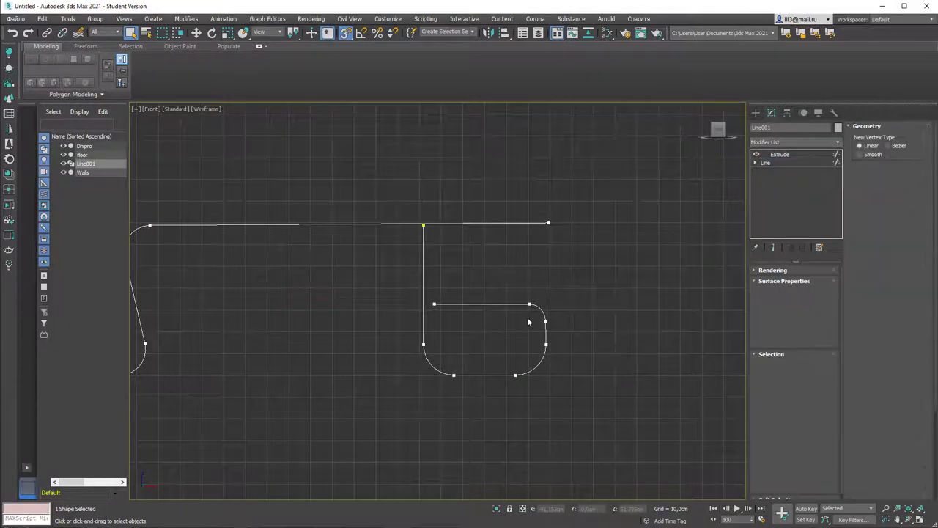
{"action": "left_click", "coordinate": [476, 304]}
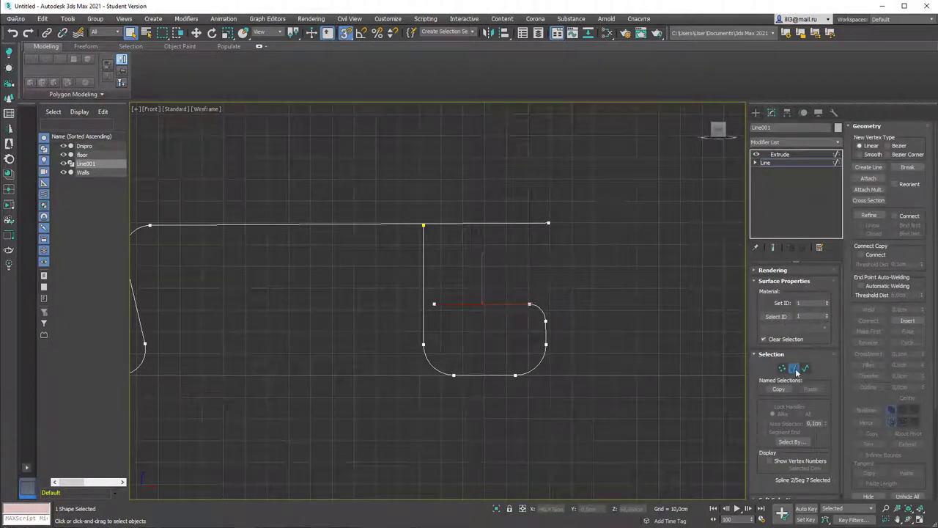
{"action": "key", "text": "w"}
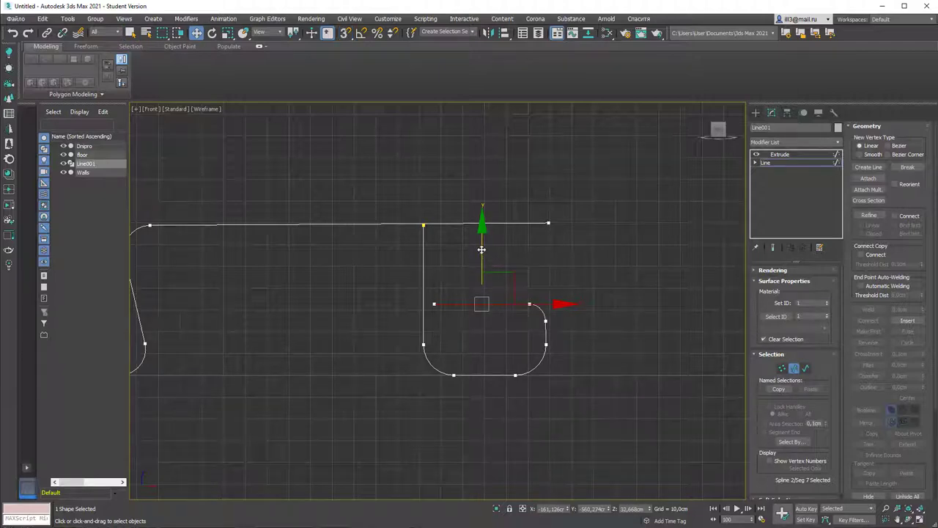
{"action": "left_click_drag", "start_coordinate": [483, 252], "coordinate": [481, 296], "text": "shift"}
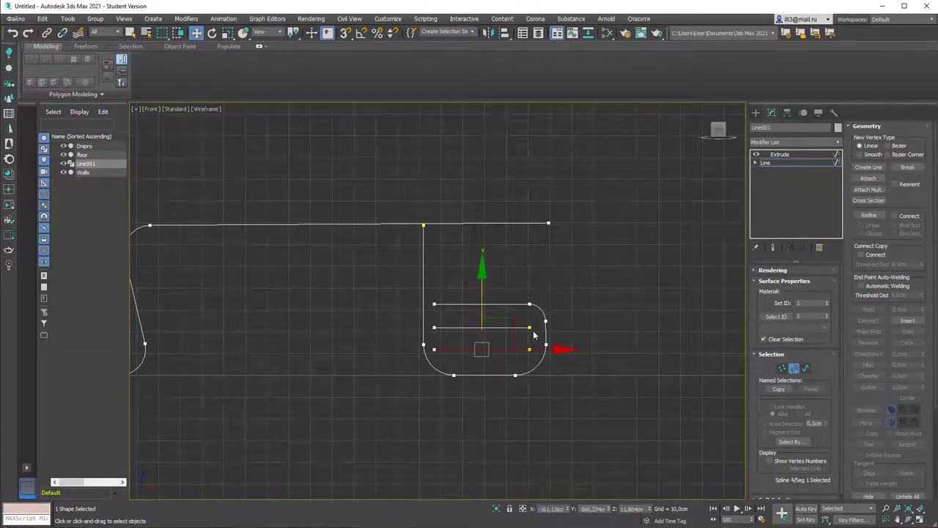
Move the outer end vertices of both copied shelf lines about 7 cm along X to meet the compartment's outer wall.
{"action": "key", "text": "q"}
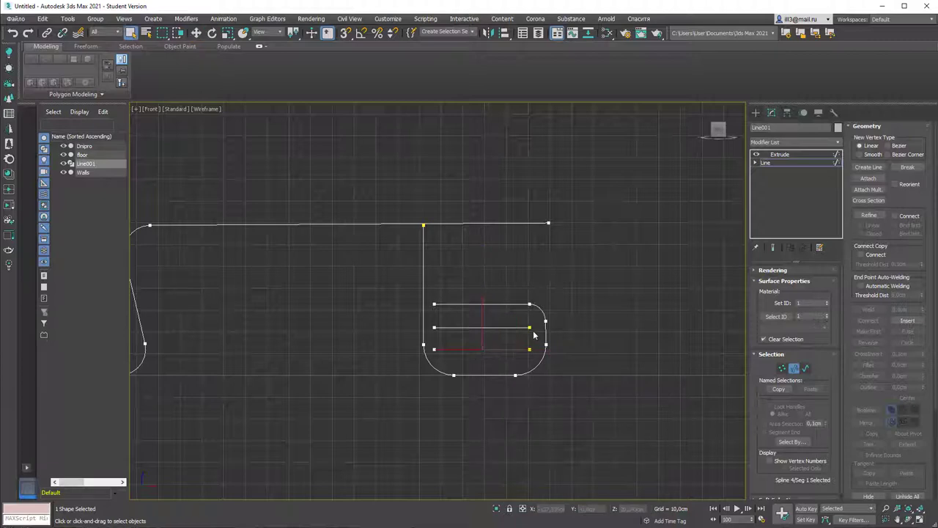
{"action": "left_click_drag", "start_coordinate": [522, 365], "coordinate": [540, 362]}
{"action": "left_click", "coordinate": [612, 317]}
{"action": "key", "text": "1"}
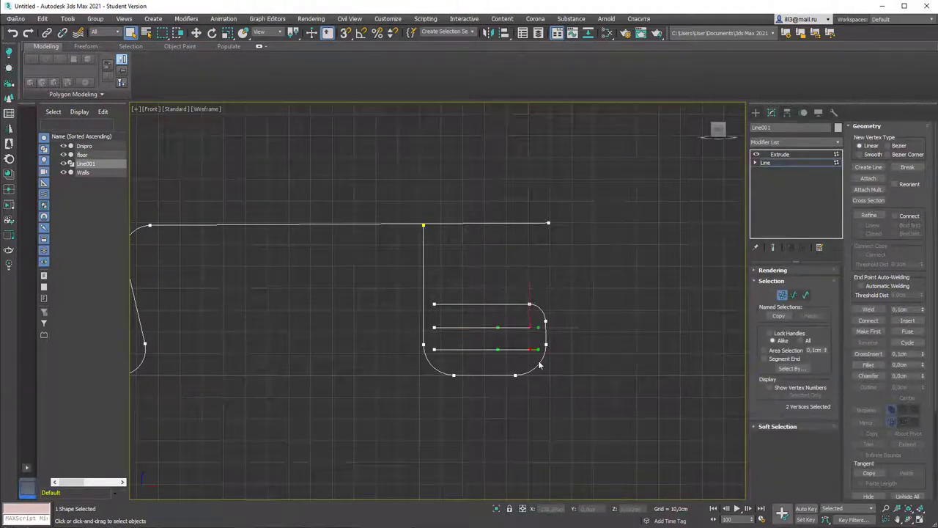
{"action": "scroll", "coordinate": [544, 341], "scroll_direction": "up", "scroll_amount": 4}
{"action": "key", "text": "w"}
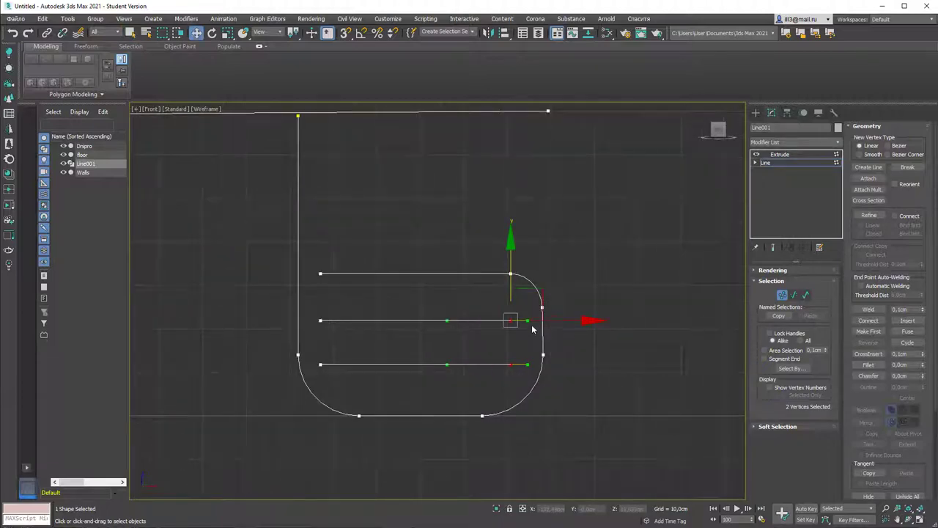
{"action": "left_click_drag", "start_coordinate": [535, 321], "coordinate": [562, 323]}
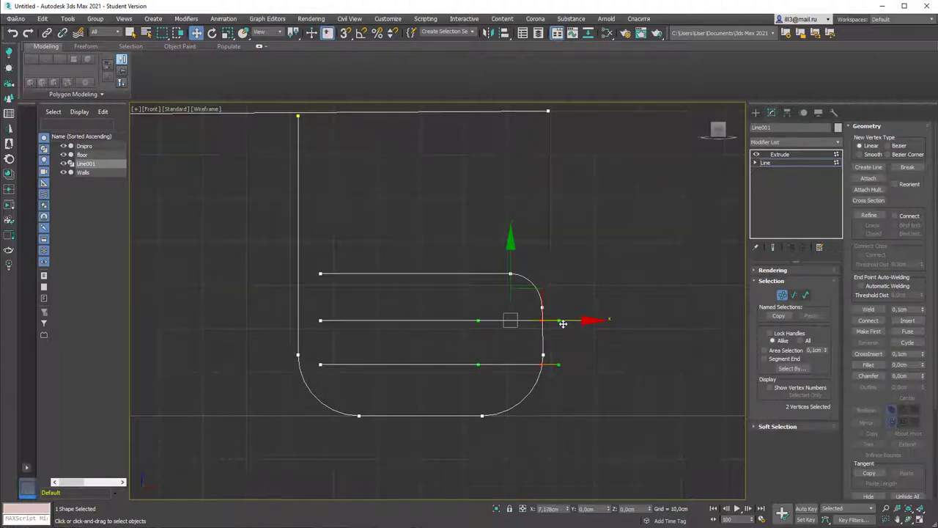
{"action": "left_click_drag", "start_coordinate": [563, 323], "coordinate": [564, 324]}
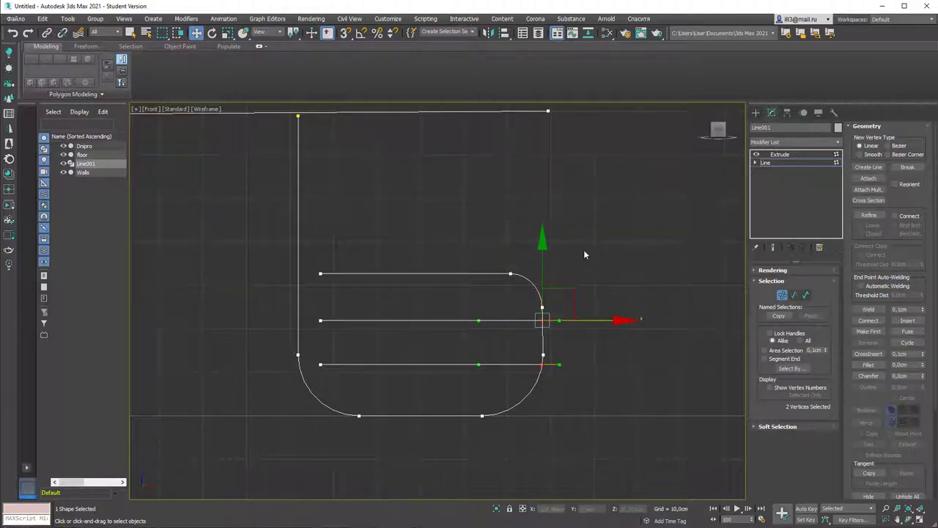
{"action": "left_click", "coordinate": [583, 249]}
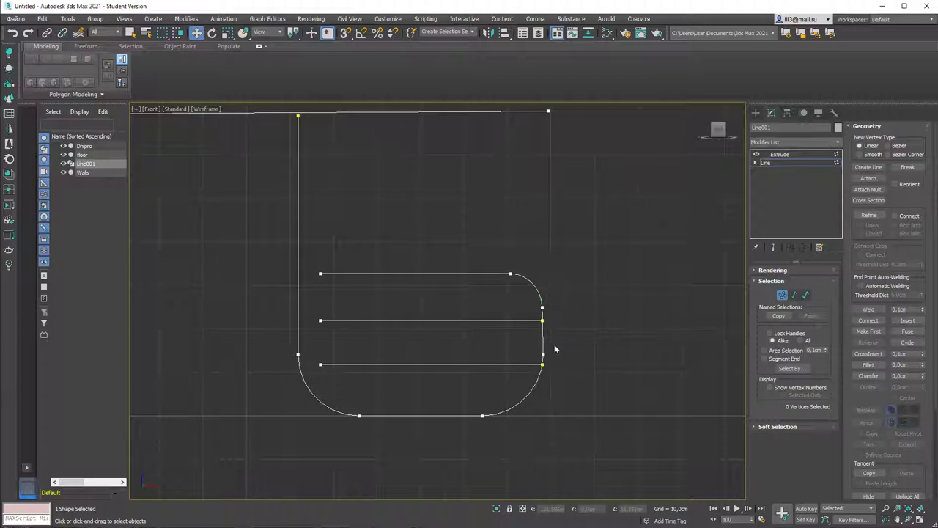
Leave vertex editing and return to the Extrude modifier, showing the desk with its shelves in the perspective view.
{"action": "left_click", "coordinate": [766, 162]}
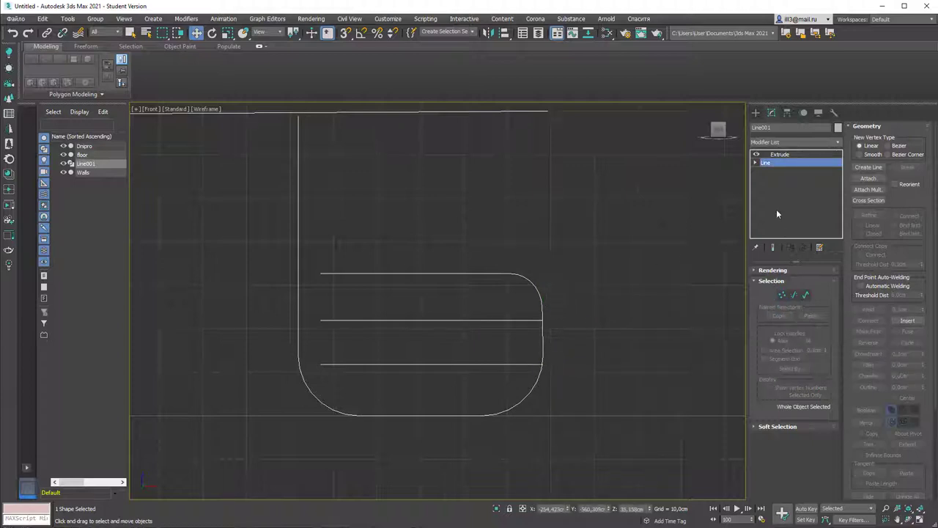
{"action": "left_click", "coordinate": [779, 154]}
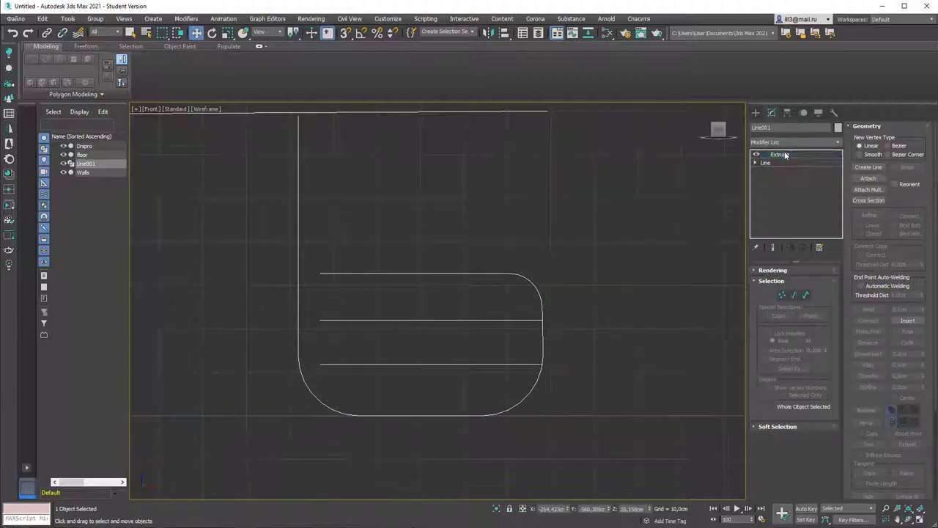
{"action": "key", "text": "p"}
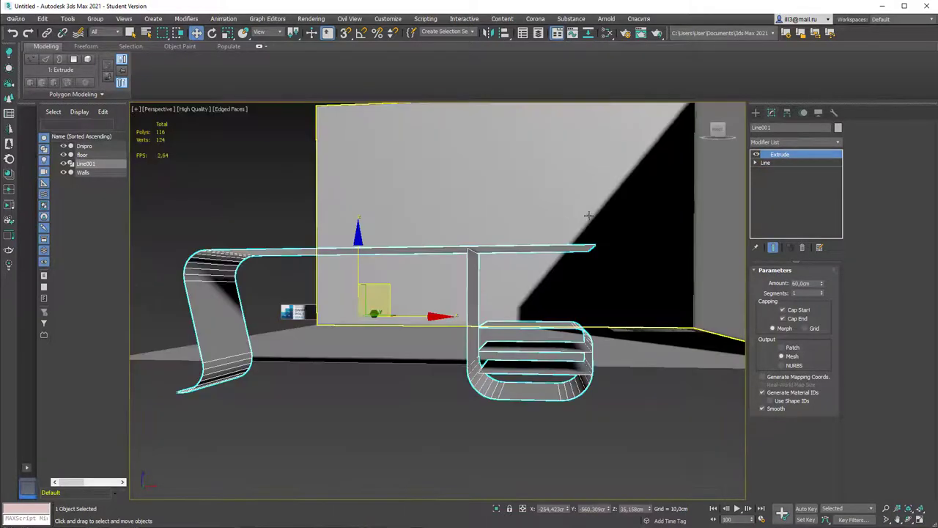
{"action": "mouse_move", "coordinate": [511, 210]}
{"action": "middle_mouse_down", "text": "alt"}
{"action": "mouse_move", "coordinate": [541, 198]}
{"action": "mouse_move", "coordinate": [508, 212]}
{"action": "mouse_move", "coordinate": [404, 215]}
{"action": "mouse_move", "coordinate": [565, 224]}
{"action": "middle_mouse_up", "text": "alt"}
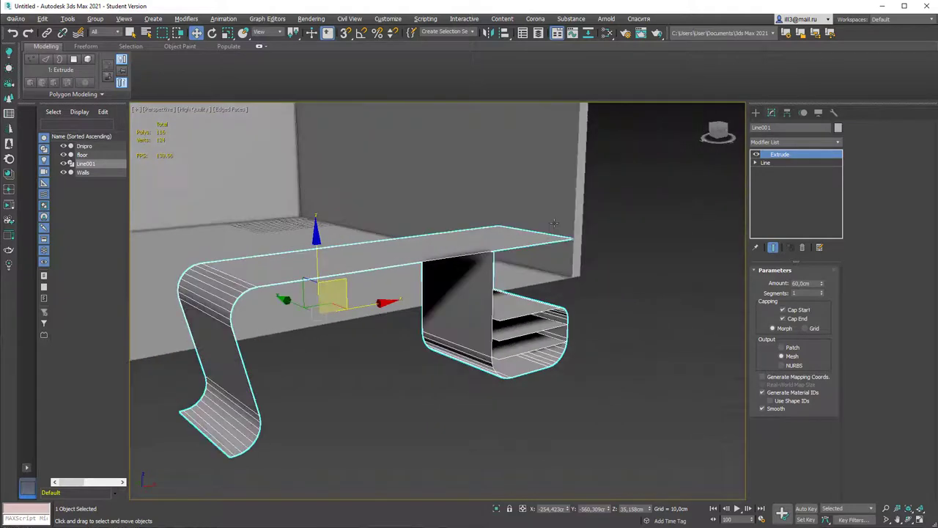
Rename the desk object as Table.
{"action": "left_click", "coordinate": [614, 381]}
{"action": "left_click", "coordinate": [534, 347]}
{"action": "left_click", "coordinate": [779, 128]}
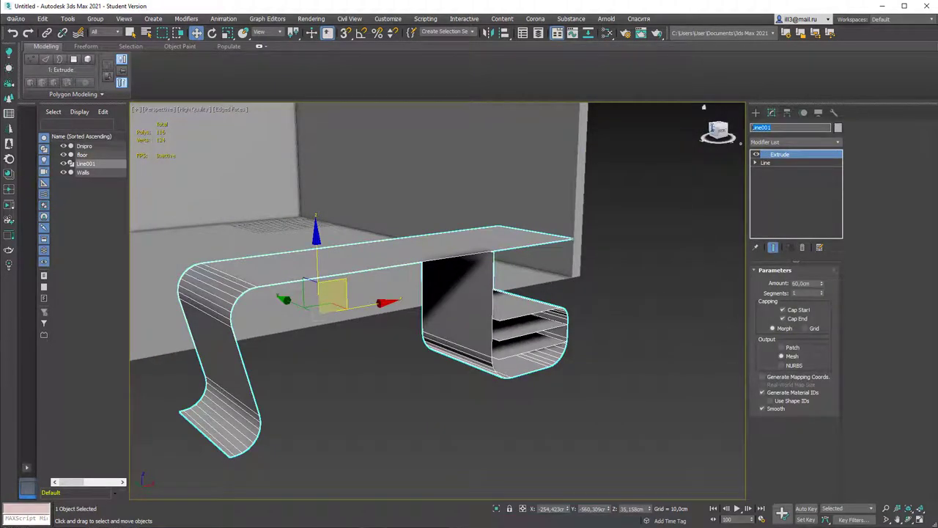
{"action": "type", "text": "Table"}
{"action": "key", "text": "Return"}
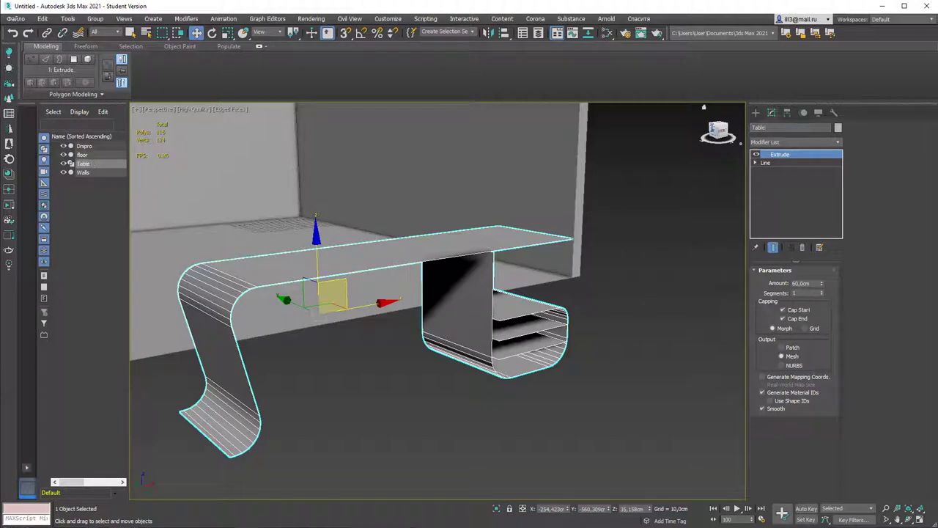
{"action": "key", "text": "q"}
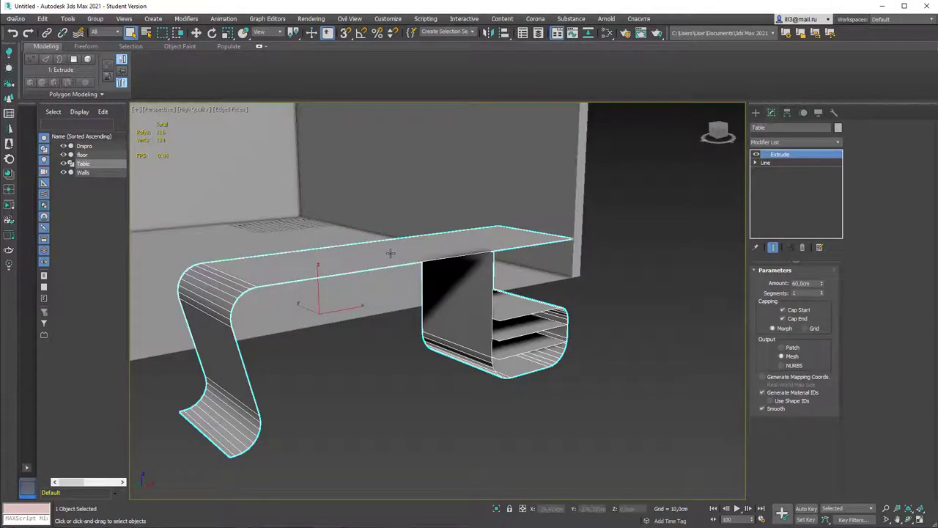
Adjust only the desk's pivot, snapping it down along Z to the underside of the compartment, and leave pivot editing.
{"action": "mouse_move", "coordinate": [384, 252]}
{"action": "middle_mouse_down", "text": "alt"}
{"action": "mouse_move", "coordinate": [370, 252]}
{"action": "mouse_move", "coordinate": [392, 253]}
{"action": "middle_mouse_up", "text": "alt"}
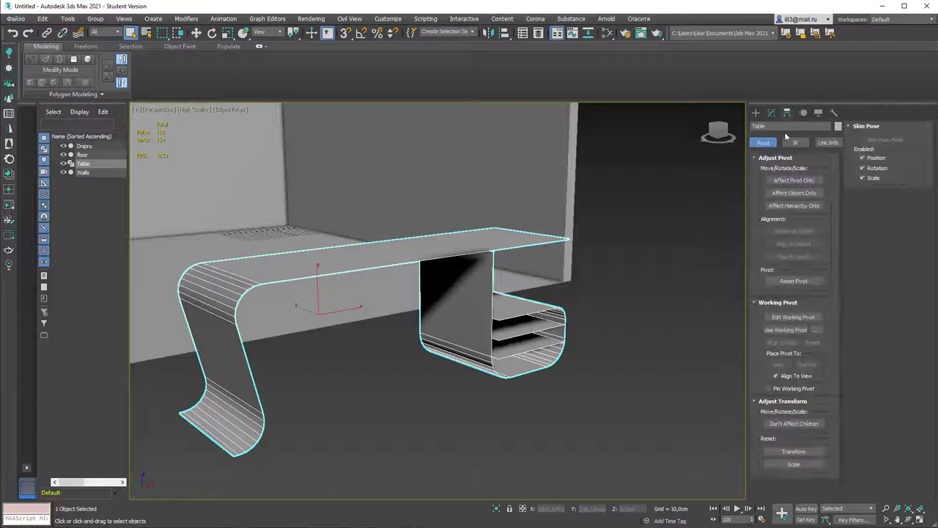
{"action": "left_click", "coordinate": [794, 180]}
{"action": "key", "text": "w"}
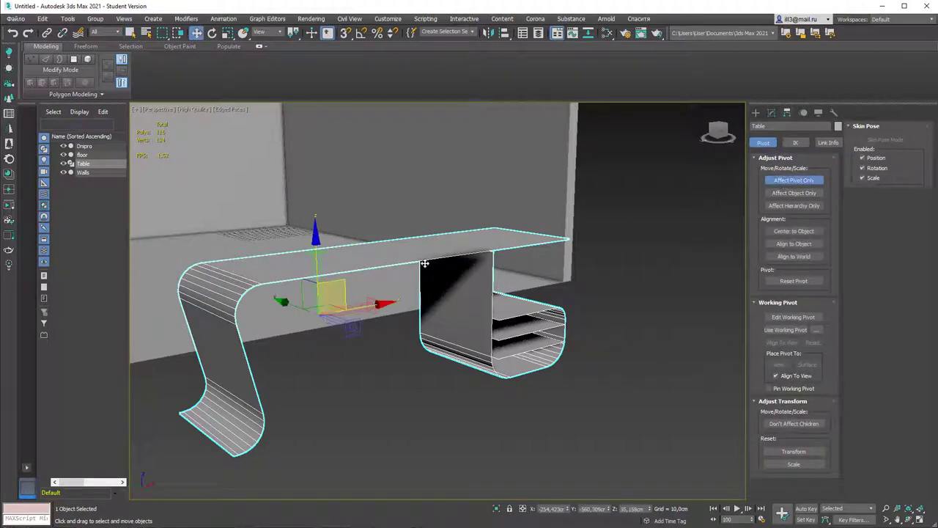
{"action": "key", "text": "s"}
{"action": "middle_click_drag", "start_coordinate": [356, 345], "coordinate": [330, 275], "text": "alt"}
{"action": "left_click_drag", "start_coordinate": [326, 263], "coordinate": [513, 397]}
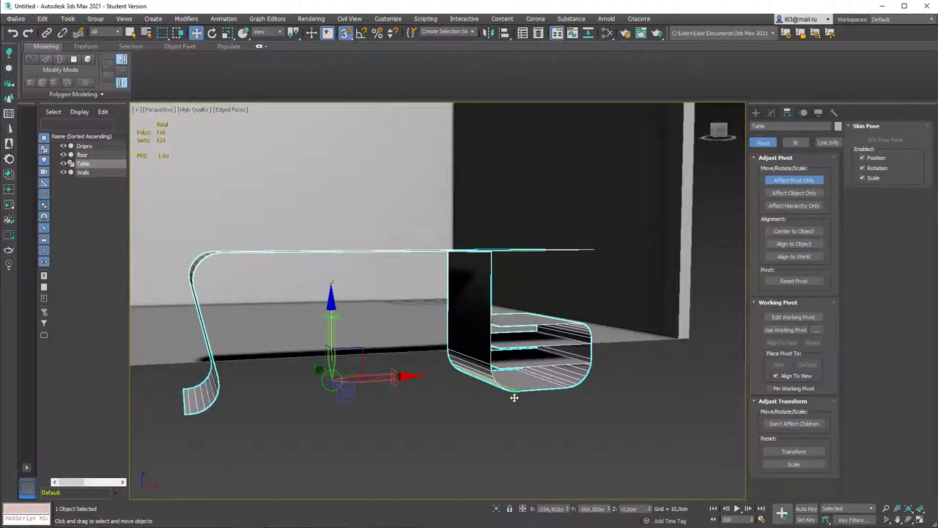
{"action": "left_click", "coordinate": [770, 180]}
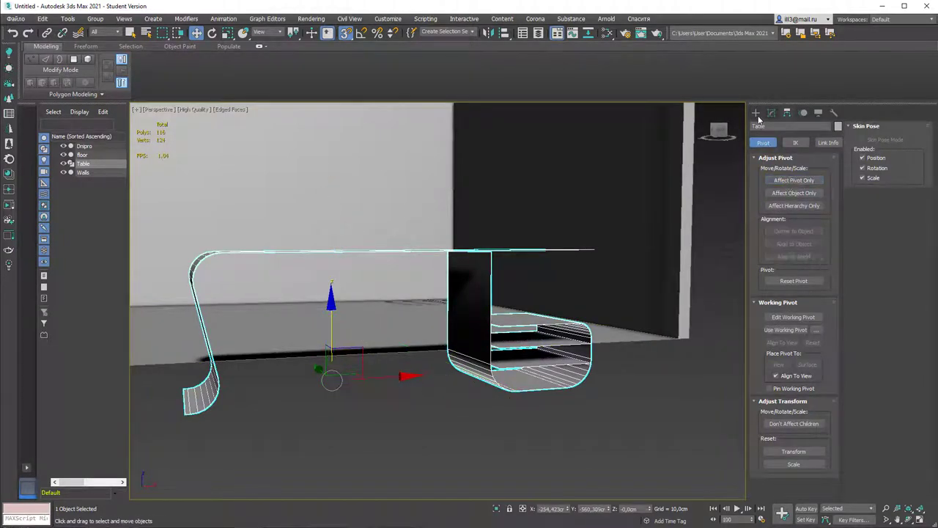
{"action": "left_click", "coordinate": [756, 114]}
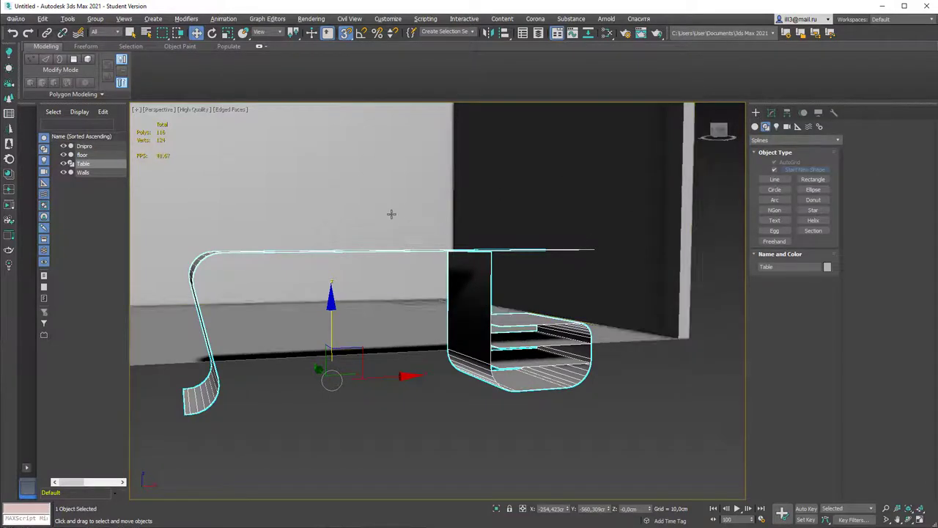
{"action": "key", "text": "q"}
Add a UVW Map modifier on top of the table's Extrude and set its mapping to Box.
{"action": "middle_click_drag", "start_coordinate": [389, 201], "coordinate": [498, 236], "text": "alt"}
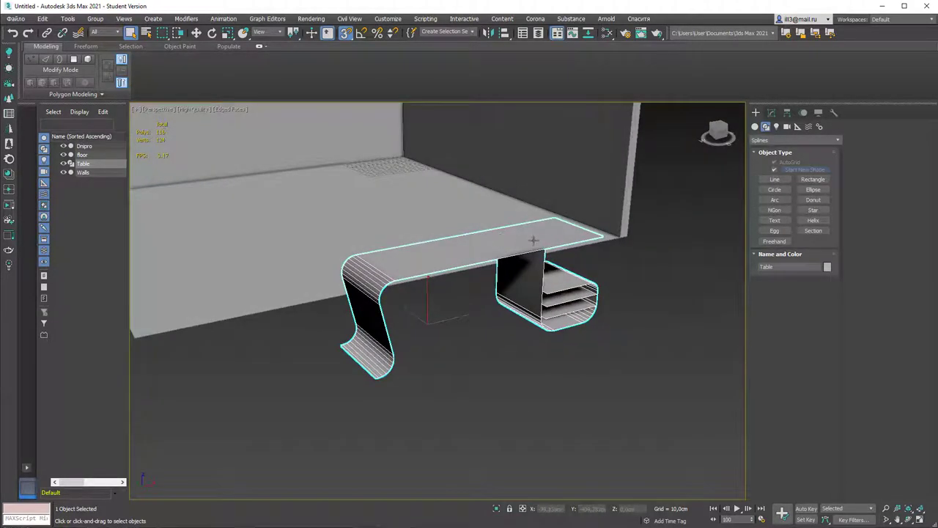
{"action": "left_click", "coordinate": [598, 337]}
{"action": "left_click", "coordinate": [510, 249]}
{"action": "left_click", "coordinate": [771, 112]}
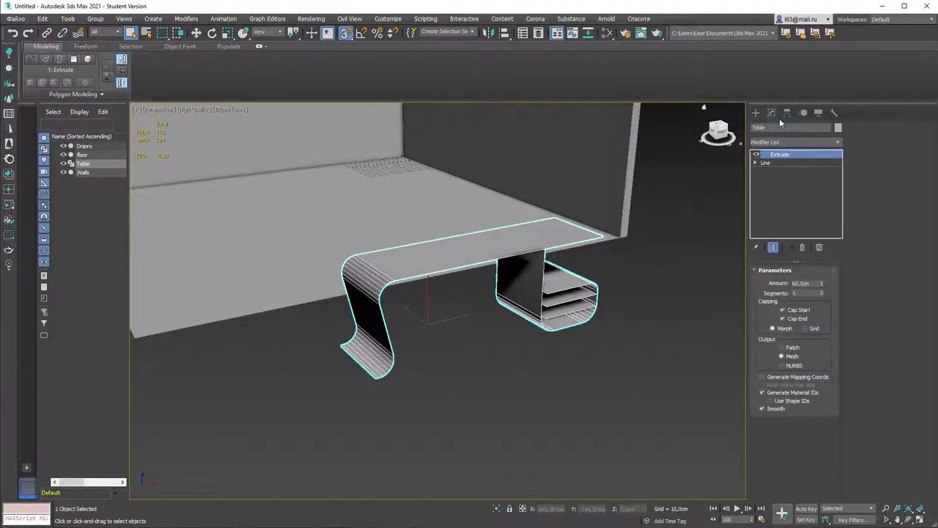
{"action": "left_click", "coordinate": [836, 142]}
{"action": "scroll", "coordinate": [836, 150], "scroll_direction": "down", "scroll_amount": 10}
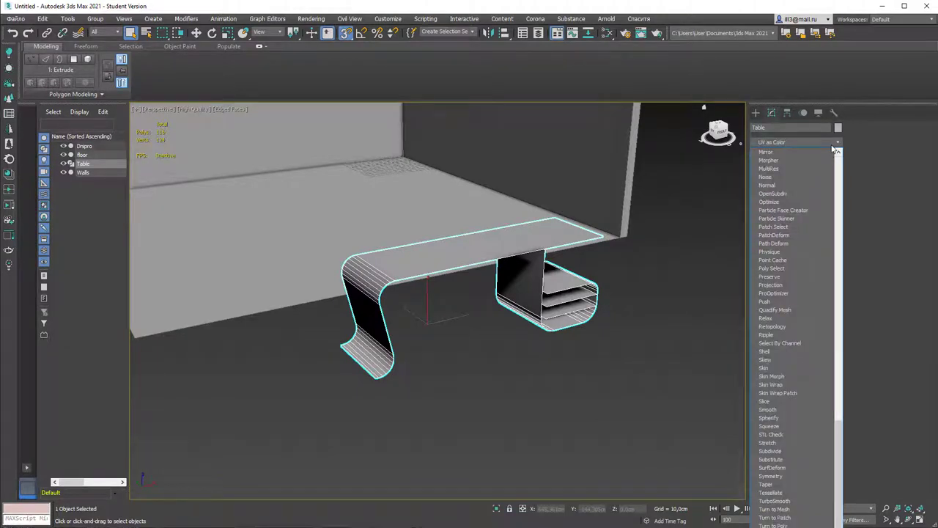
{"action": "key", "text": "u"}
{"action": "key", "text": "u"}
{"action": "key", "text": "u"}
{"action": "key", "text": "u"}
{"action": "key", "text": "Up"}
{"action": "key", "text": "Return"}
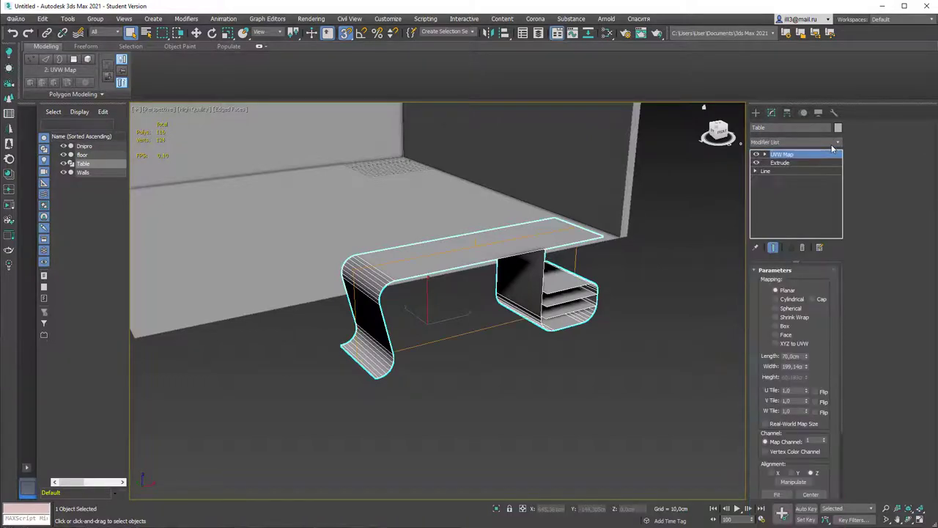
{"action": "left_click", "coordinate": [781, 325]}
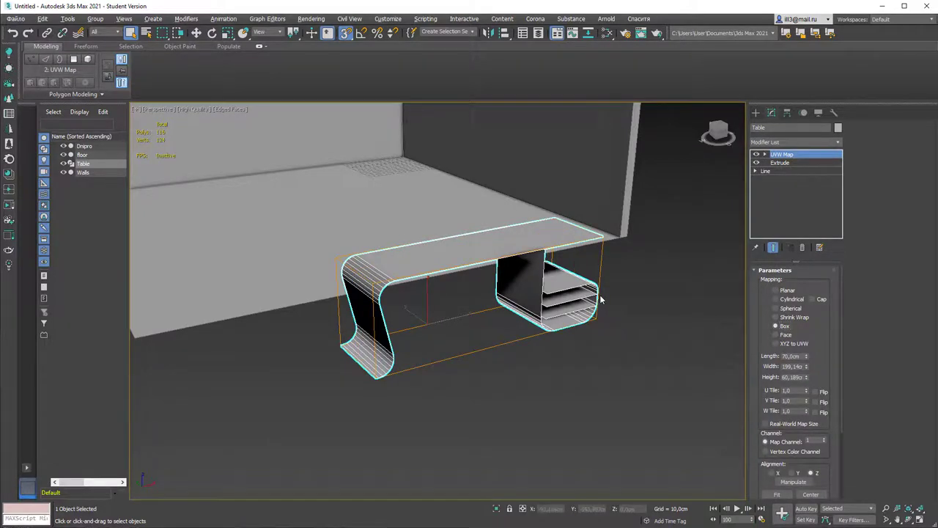
{"action": "middle_click_drag", "start_coordinate": [599, 298], "coordinate": [600, 324], "text": "alt"}
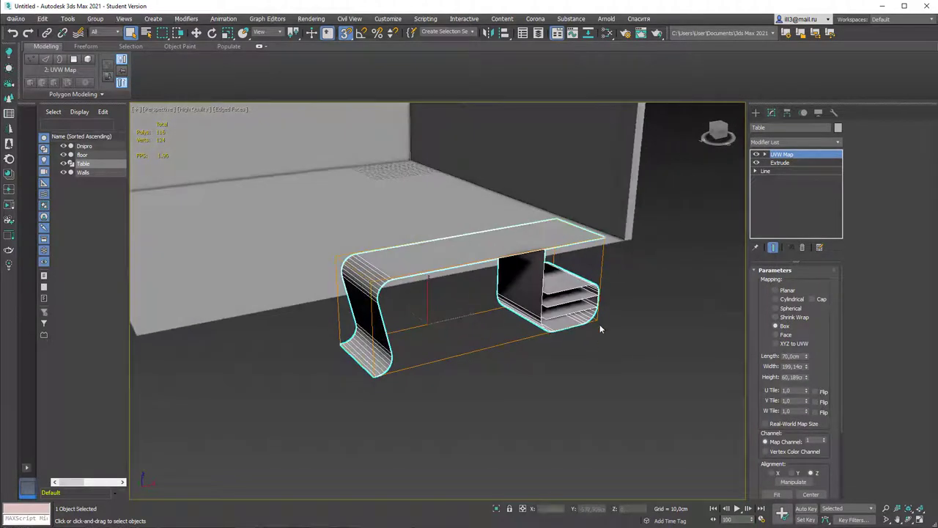
{"action": "left_click", "coordinate": [590, 362]}
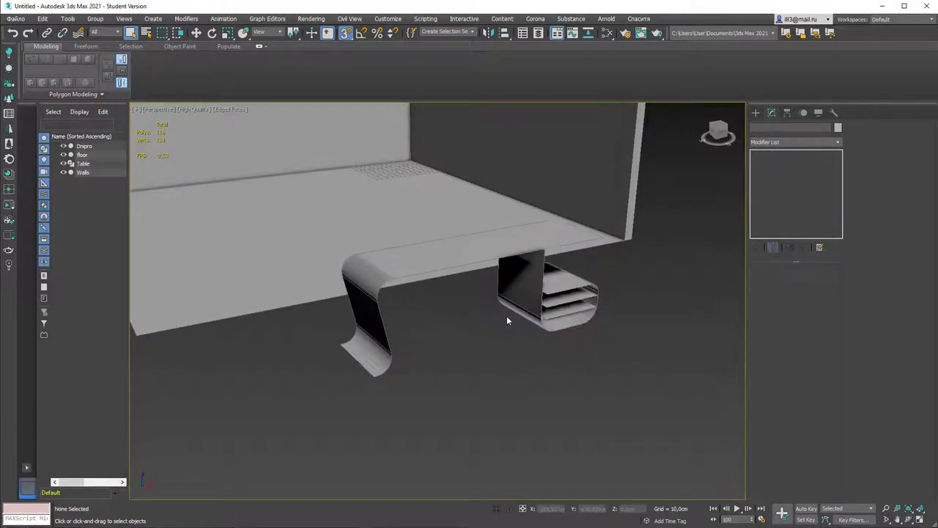
Move the table about 382 cm along X, placing it outside the room beyond the side wall.
{"action": "left_click", "coordinate": [469, 248]}
{"action": "middle_click_drag", "start_coordinate": [535, 276], "coordinate": [440, 341], "text": "alt"}
{"action": "key", "text": "w"}
{"action": "scroll", "coordinate": [440, 341], "scroll_direction": "down", "scroll_amount": 3}
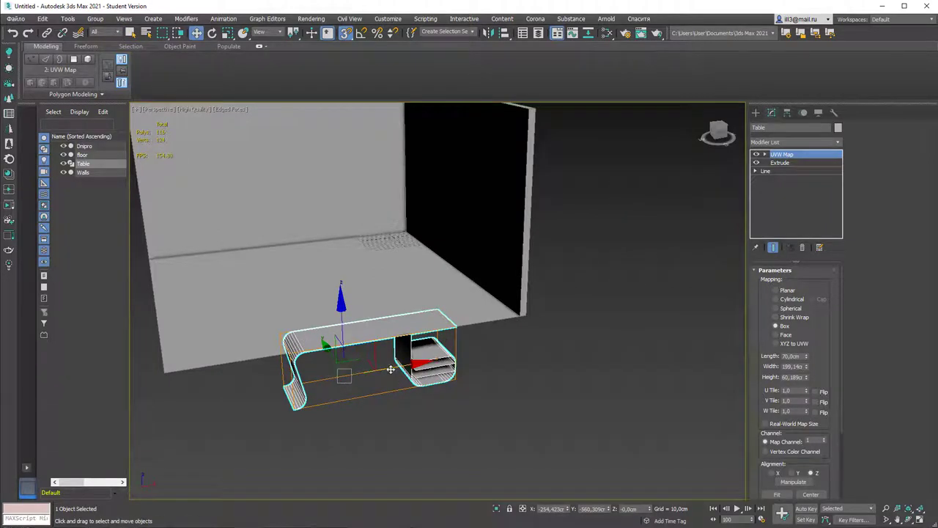
{"action": "left_click_drag", "start_coordinate": [395, 380], "coordinate": [659, 316]}
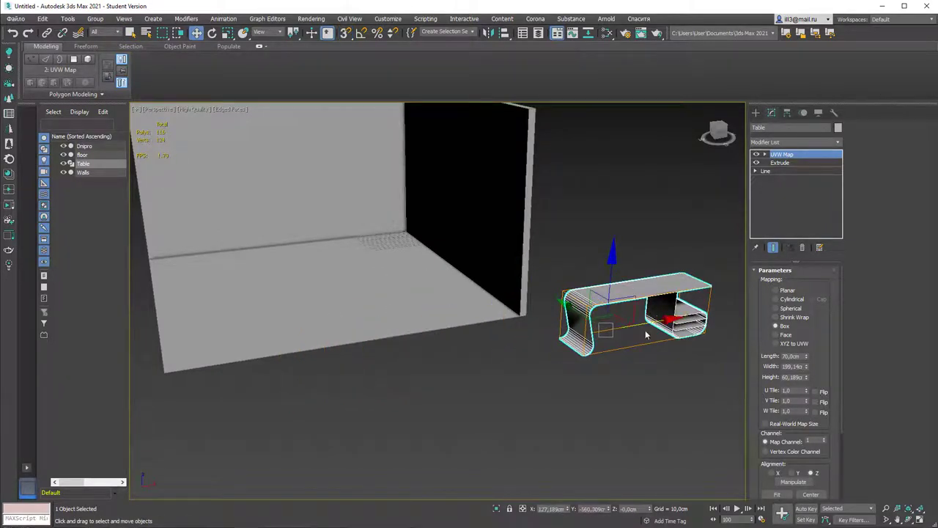
{"action": "key", "text": "q"}
{"action": "middle_click_drag", "start_coordinate": [635, 349], "coordinate": [565, 337], "text": "alt"}
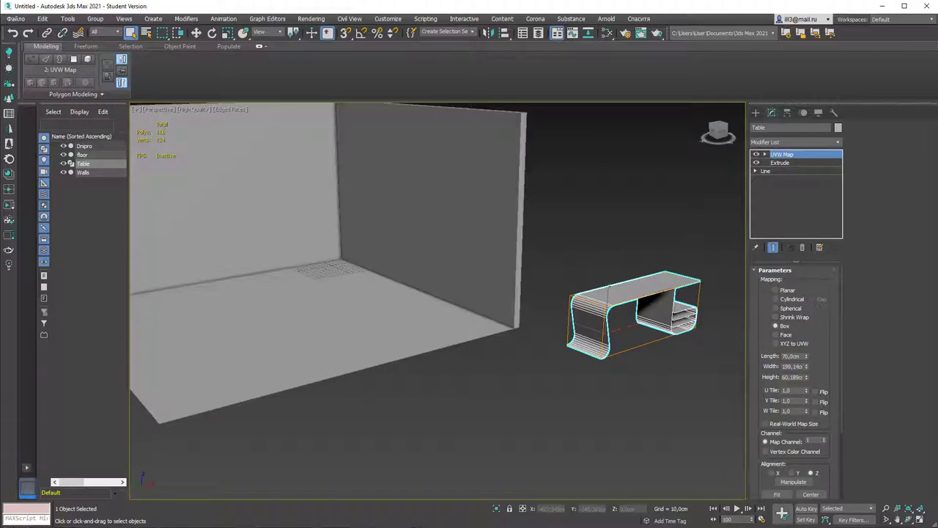
Switch to the CorelDRAW reference drawing, examine the green shelved seat sketch and its height dimensions, and return to 3ds Max.
{"action": "left_click_drag", "start_coordinate": [0, 149], "coordinate": [576, 8]}
{"action": "scroll", "coordinate": [533, 358], "scroll_direction": "up", "scroll_amount": 3}
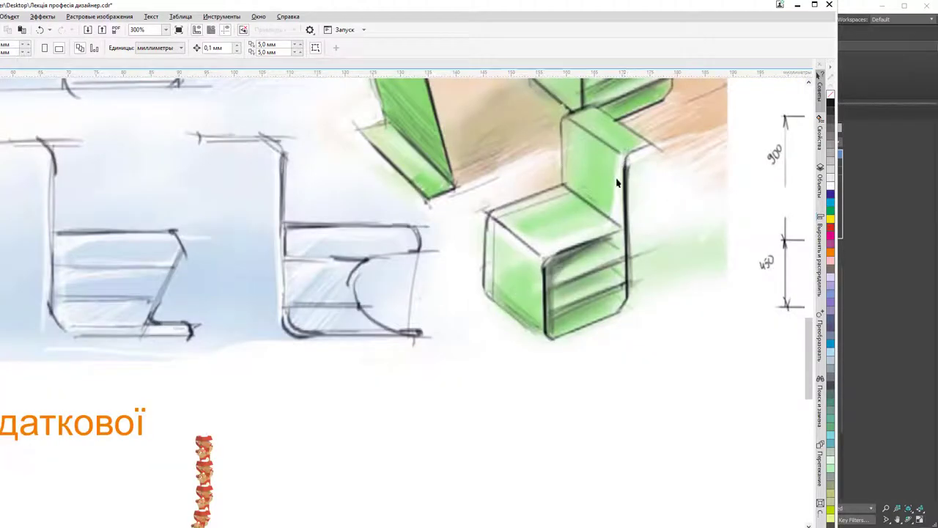
{"action": "left_click_drag", "start_coordinate": [645, 6], "coordinate": [0, 211]}
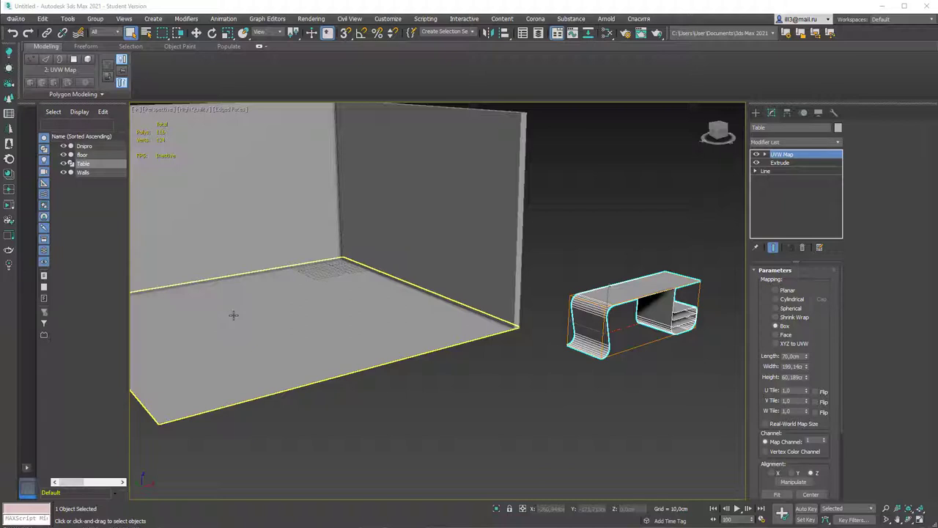
Clone the table as an independent copy about 307 cm back along negative X, in front of the room.
{"action": "middle_click_drag", "start_coordinate": [654, 398], "coordinate": [532, 316], "text": "alt"}
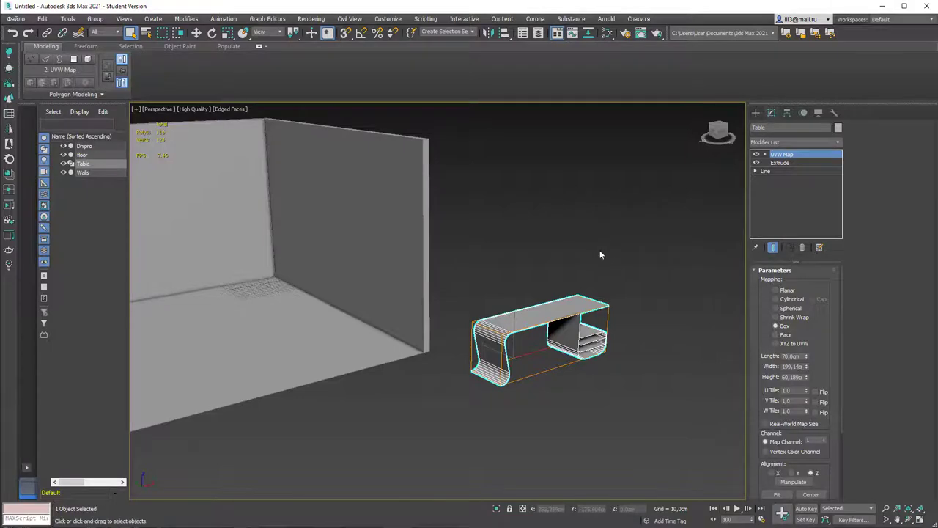
{"action": "middle_click_drag", "start_coordinate": [601, 256], "coordinate": [537, 361], "text": "alt"}
{"action": "scroll", "coordinate": [537, 361], "scroll_direction": "up", "scroll_amount": 6}
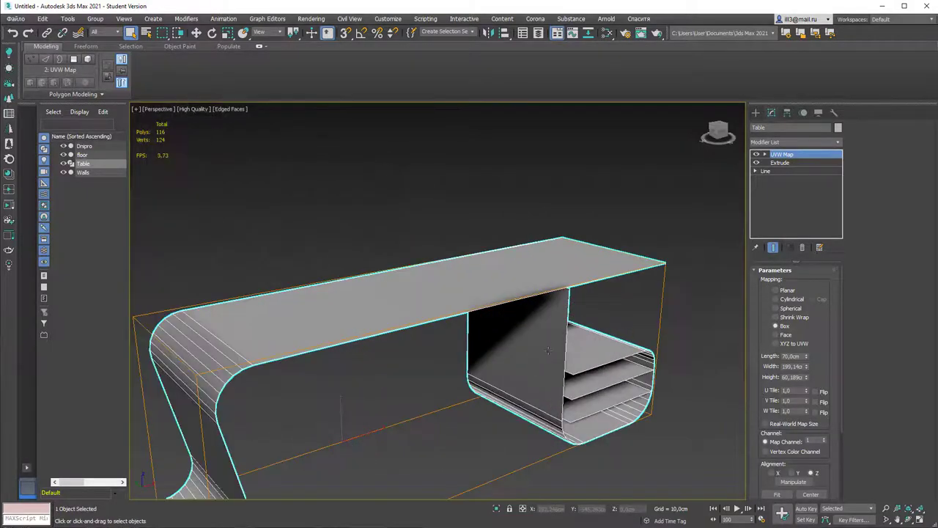
{"action": "middle_click_drag", "start_coordinate": [597, 379], "coordinate": [548, 332], "text": "alt"}
{"action": "scroll", "coordinate": [575, 342], "scroll_direction": "down", "scroll_amount": 3}
{"action": "scroll", "coordinate": [522, 277], "scroll_direction": "down", "scroll_amount": 5}
{"action": "key", "text": "w"}
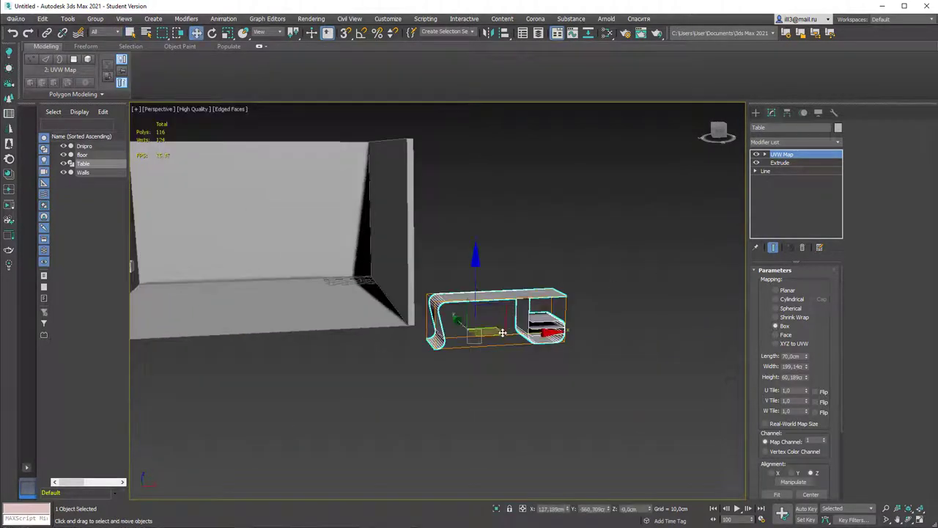
{"action": "left_click_drag", "start_coordinate": [504, 335], "coordinate": [271, 344], "text": "shift"}
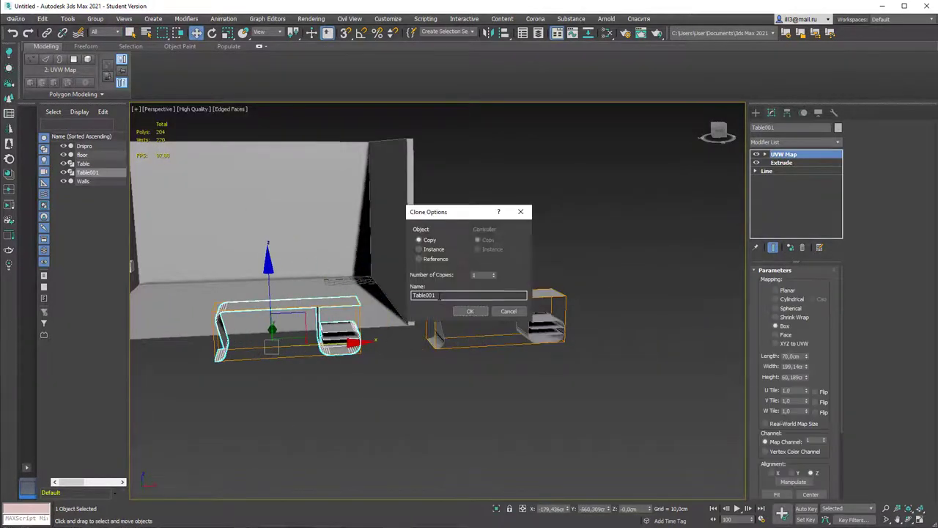
{"action": "left_click", "coordinate": [465, 310]}
In the copied table's base Line, delete the spline forming the tabletop and curved leg, keeping only the shelved compartment.
{"action": "left_click", "coordinate": [777, 171]}
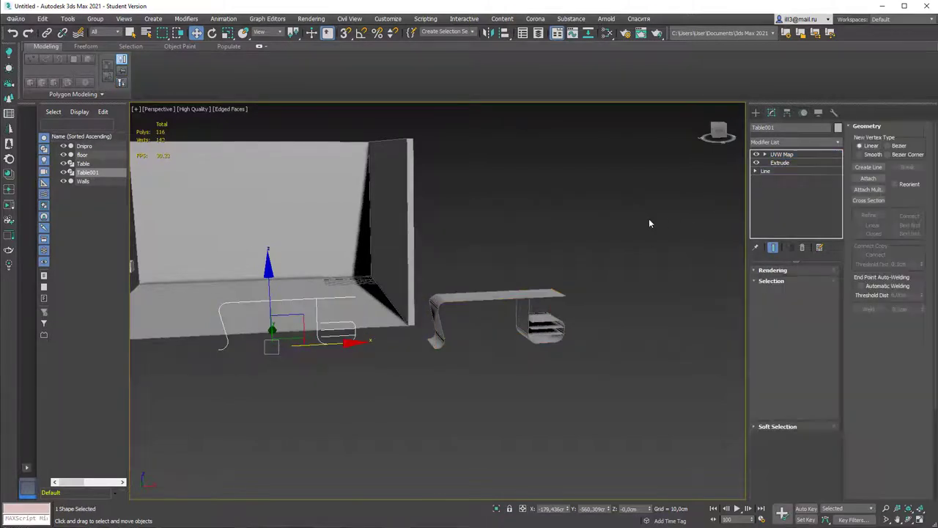
{"action": "middle_click_drag", "start_coordinate": [396, 290], "coordinate": [409, 296], "text": "alt"}
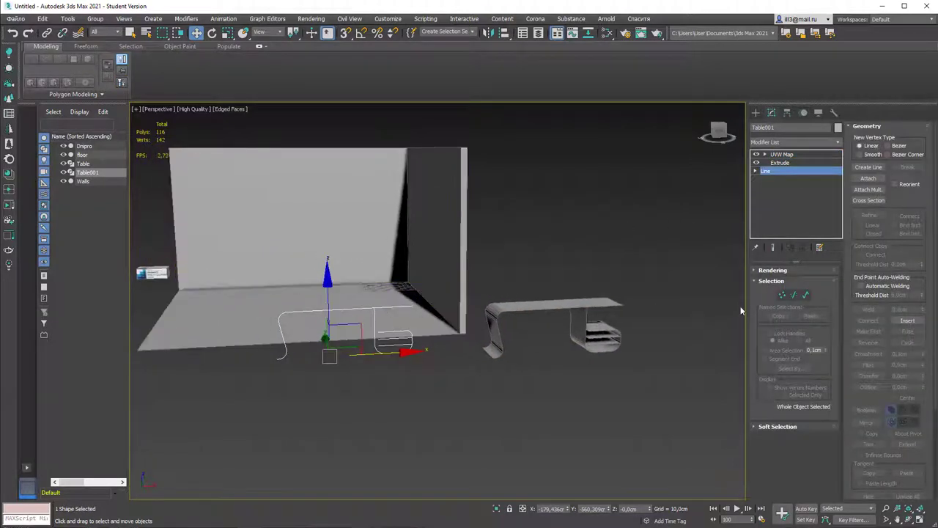
{"action": "key", "text": "1"}
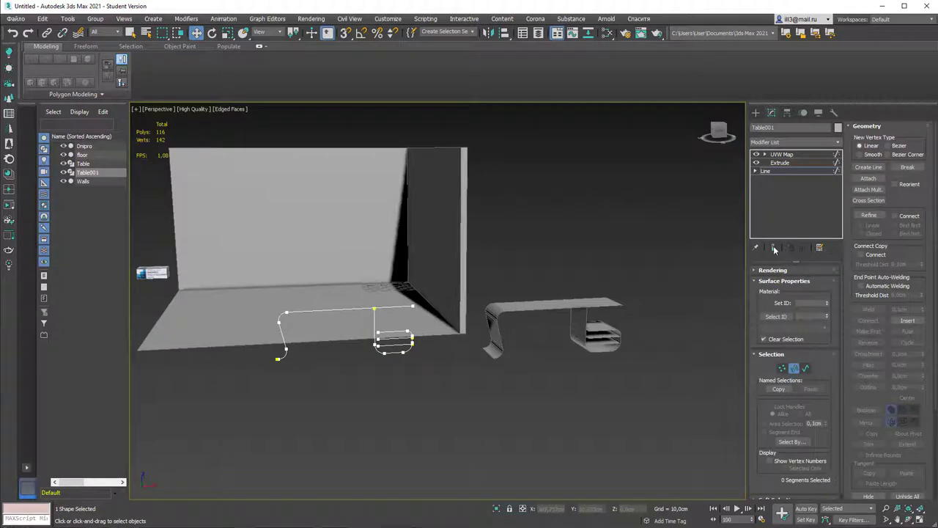
{"action": "key", "text": "3"}
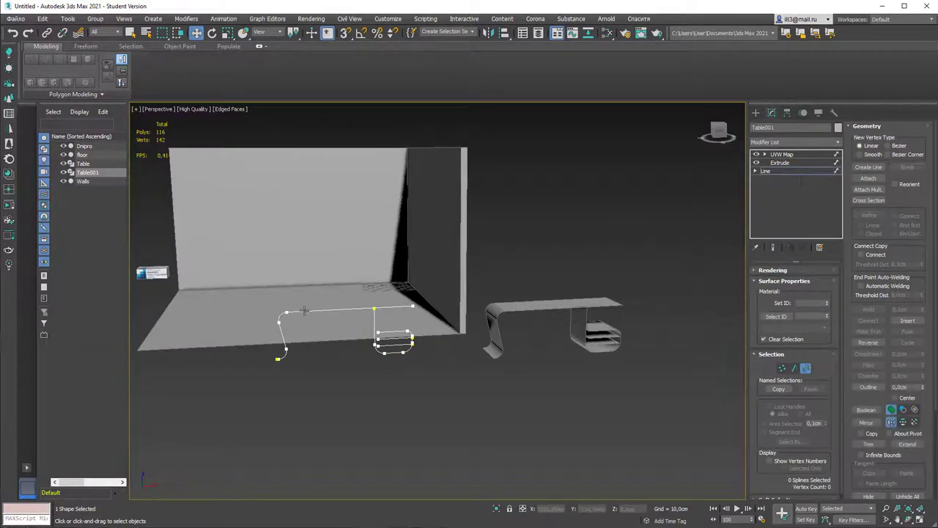
{"action": "left_click", "coordinate": [304, 312]}
{"action": "key", "text": "Delete"}
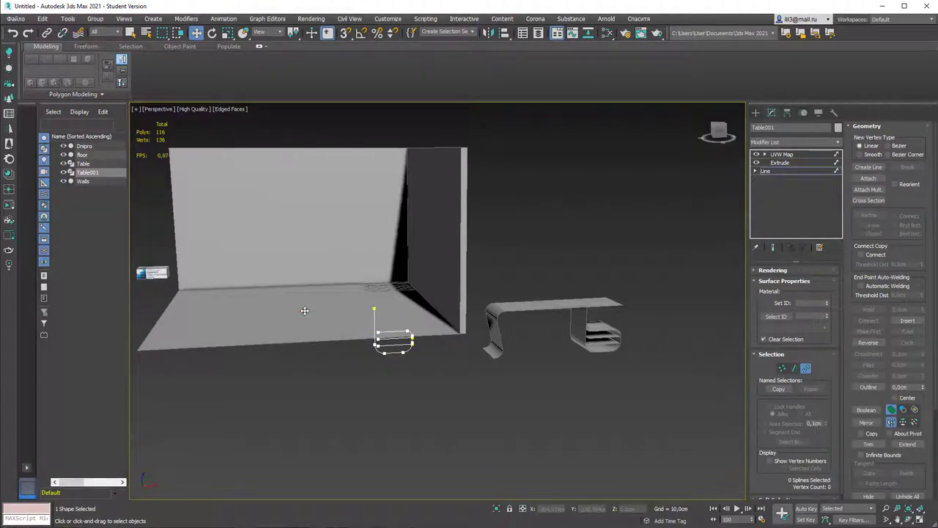
Move the two bottom vertices of the copied compartment outward along X to tighten its lower corner curves.
{"action": "scroll", "coordinate": [418, 319], "scroll_direction": "up", "scroll_amount": 5}
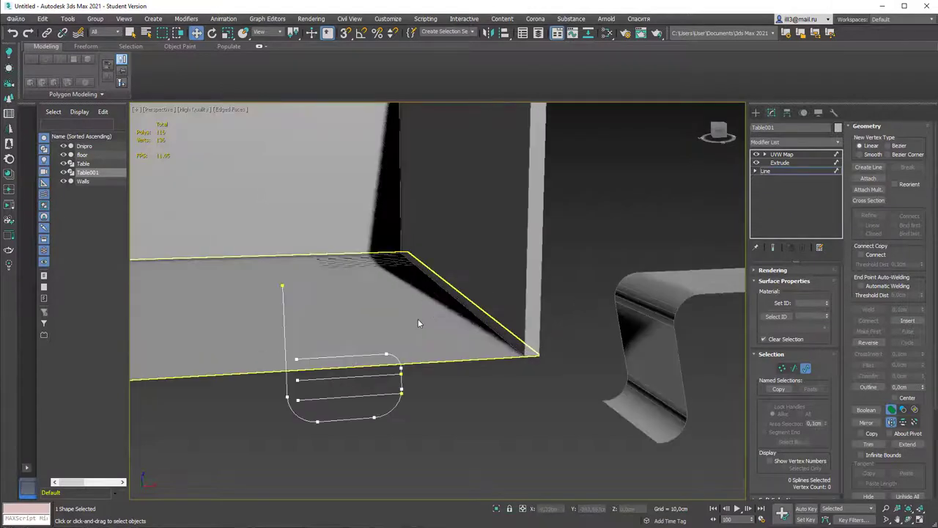
{"action": "middle_click_drag", "start_coordinate": [366, 398], "coordinate": [368, 377]}
{"action": "key", "text": "1"}
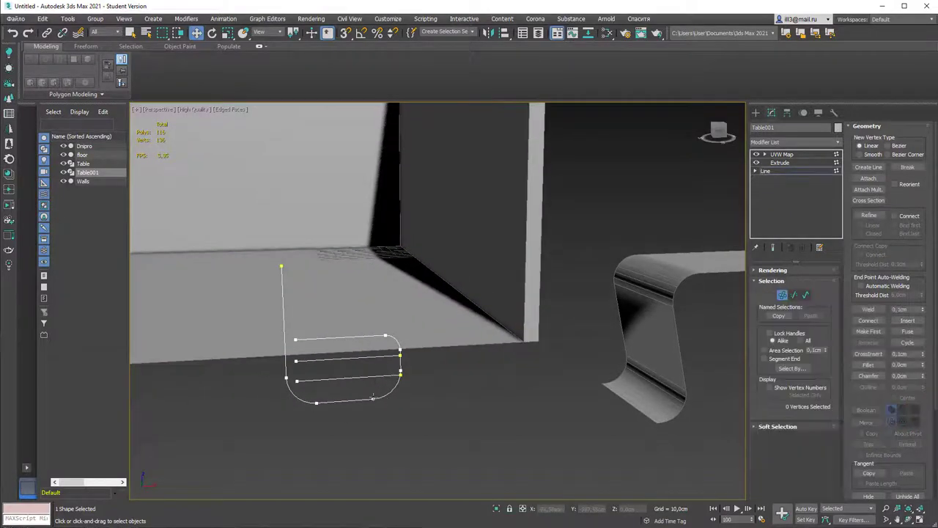
{"action": "left_click_drag", "start_coordinate": [383, 419], "coordinate": [383, 419]}
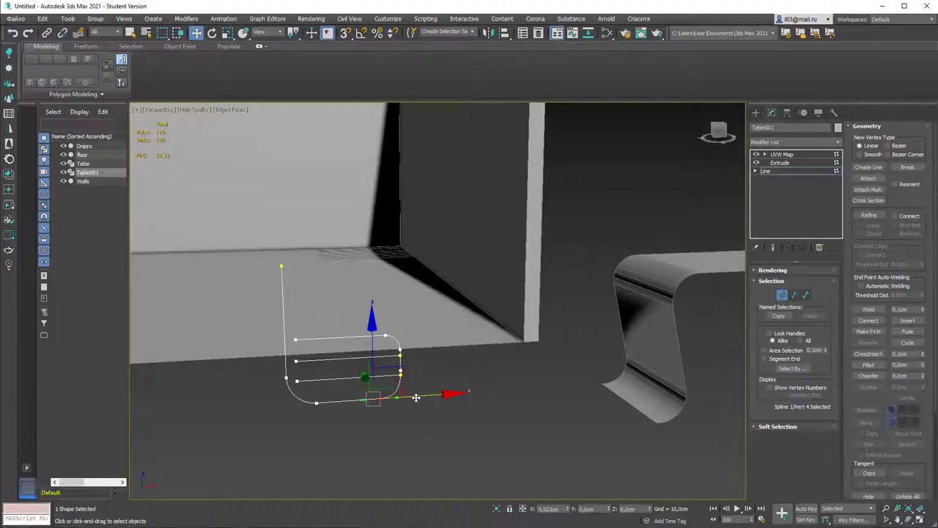
{"action": "left_click_drag", "start_coordinate": [421, 397], "coordinate": [436, 397]}
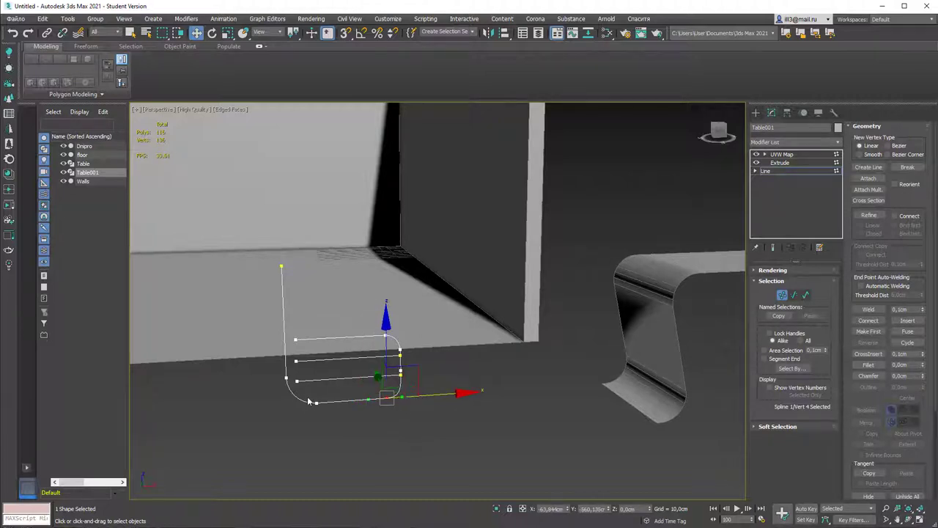
{"action": "left_click_drag", "start_coordinate": [309, 402], "coordinate": [329, 402]}
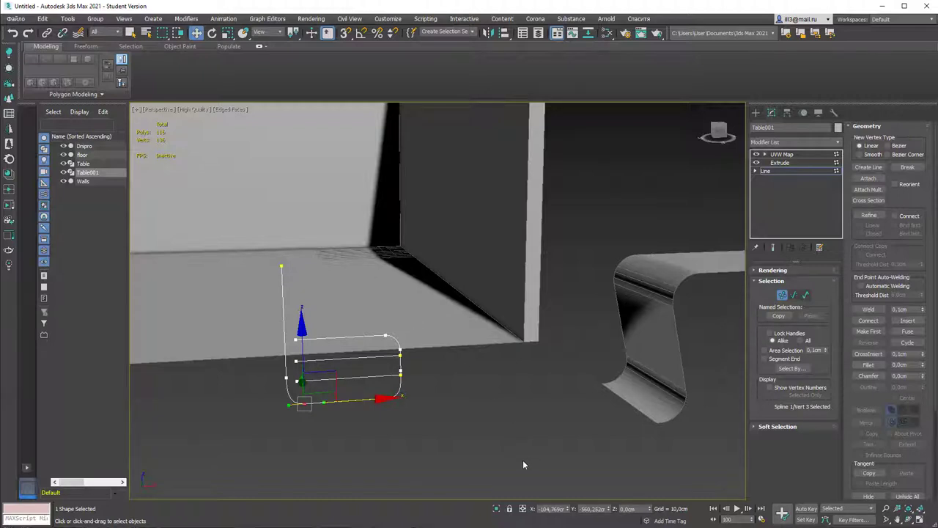
Isolate the copied compartment's line and frame its upper part in the Front view.
{"action": "left_click", "coordinate": [496, 508]}
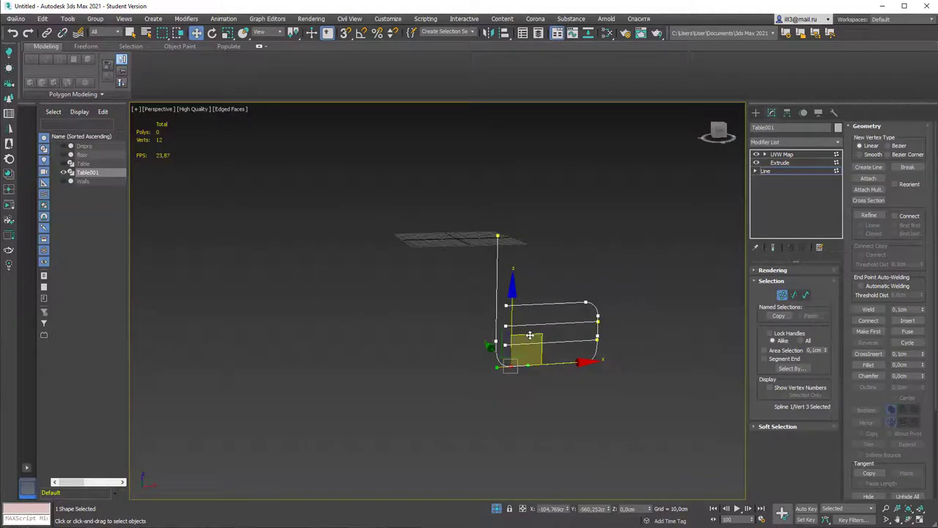
{"action": "key", "text": "f"}
{"action": "middle_click_drag", "start_coordinate": [586, 241], "coordinate": [442, 327]}
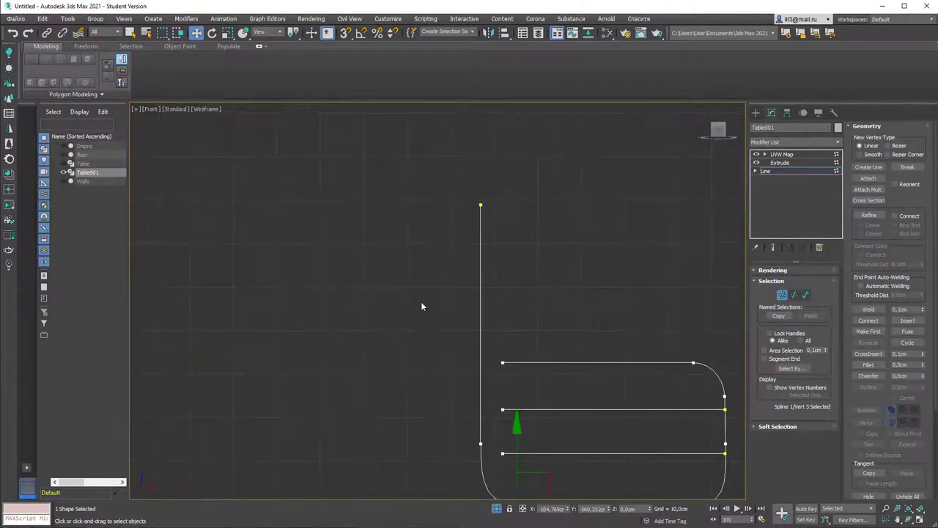
{"action": "left_click", "coordinate": [869, 168]}
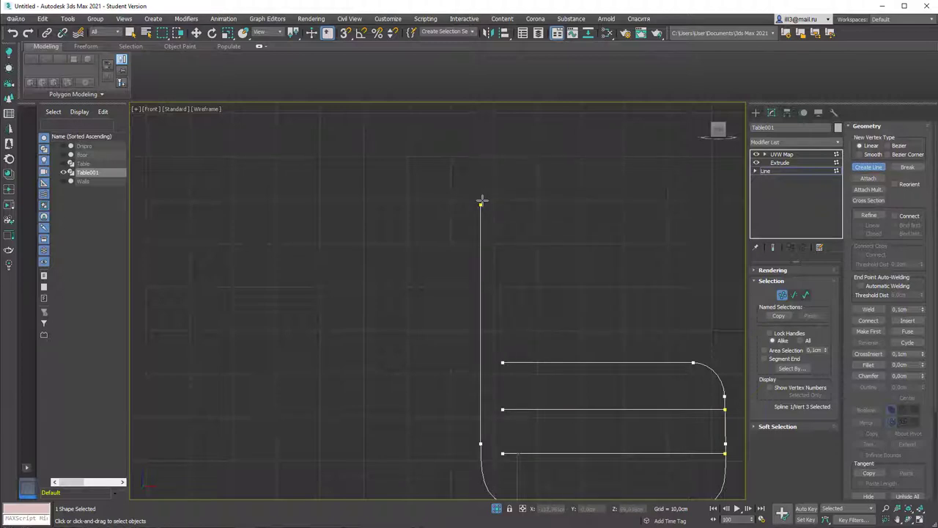
{"action": "left_click", "coordinate": [865, 168]}
{"action": "key", "text": "w"}
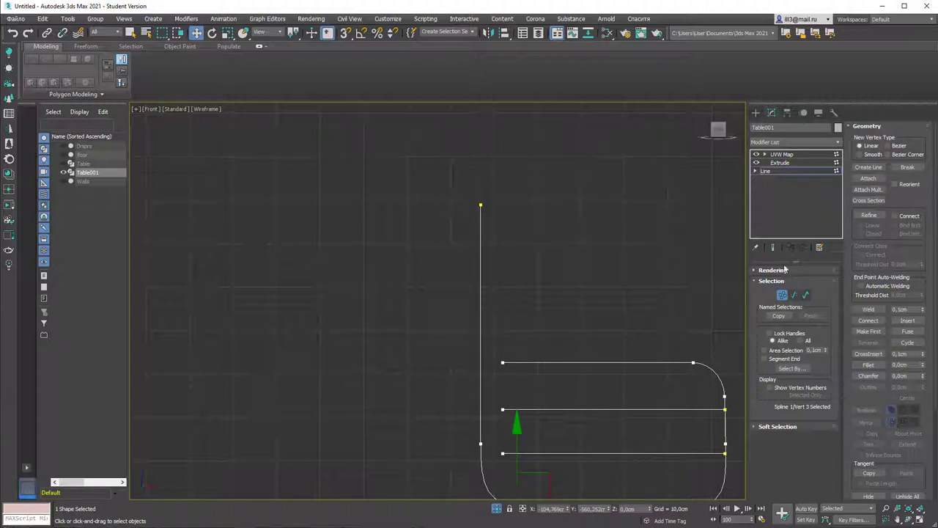
Refine the compartment's tall back line with a vertex just below its upper end, and convert the end vertex to Corner.
{"action": "left_click", "coordinate": [869, 215]}
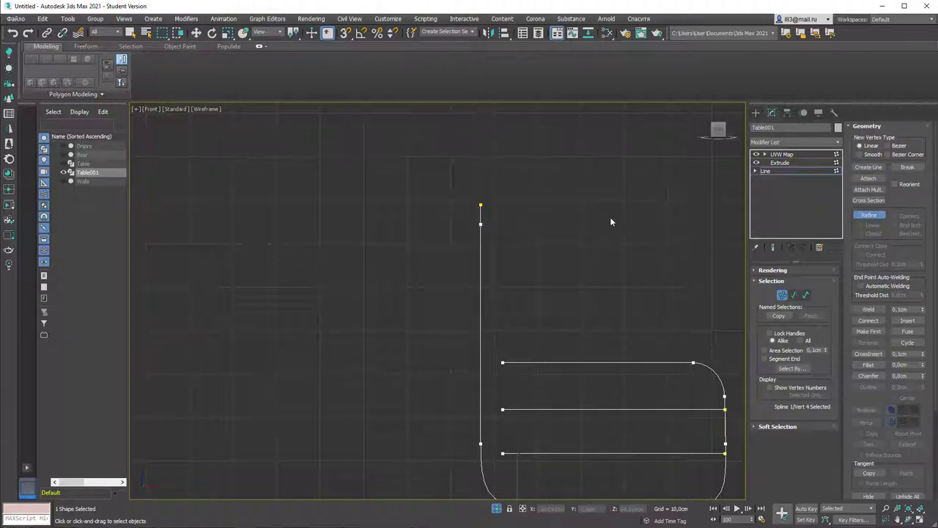
{"action": "key", "text": "w"}
{"action": "left_click_drag", "start_coordinate": [461, 219], "coordinate": [522, 252]}
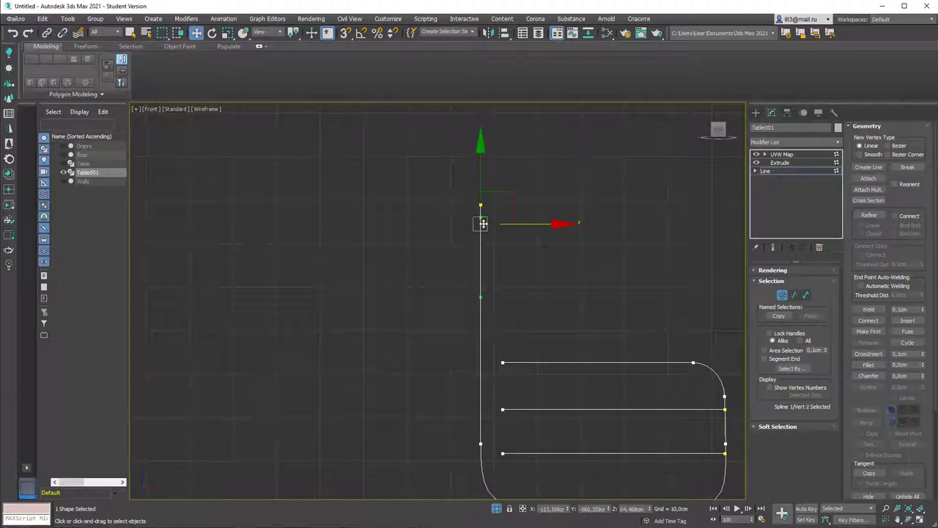
{"action": "right_click", "coordinate": [481, 221]}
{"action": "left_click", "coordinate": [469, 203]}
{"action": "right_click", "coordinate": [481, 204]}
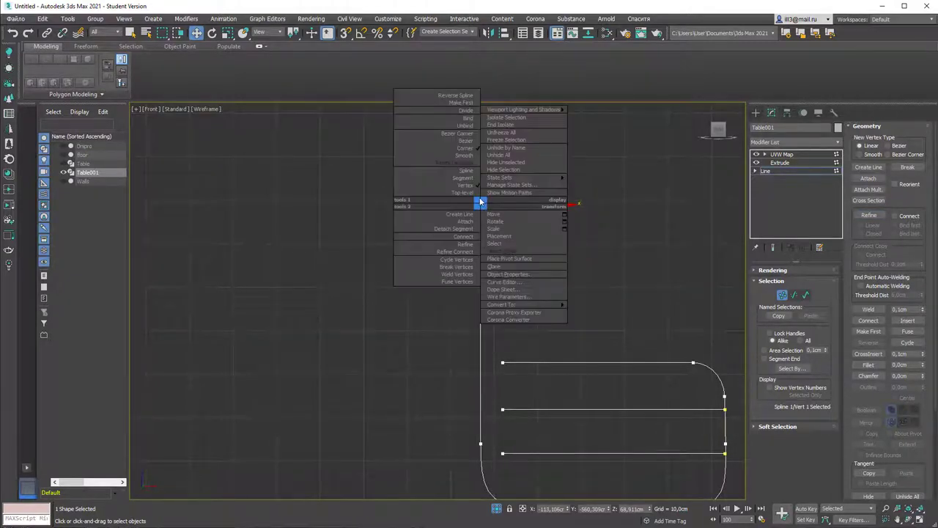
{"action": "left_click", "coordinate": [470, 150]}
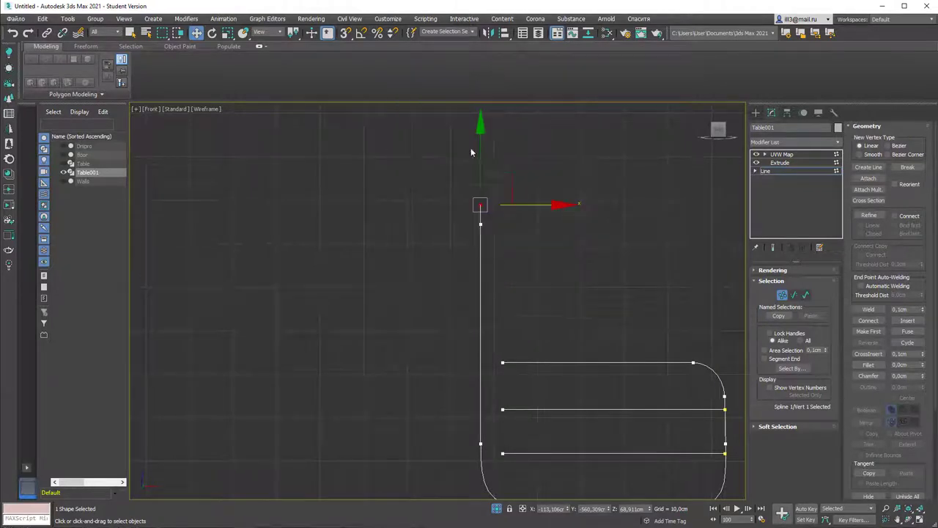
Move the upper end vertex of the back line about 21 cm along negative X.
{"action": "left_click_drag", "start_coordinate": [490, 234], "coordinate": [506, 237]}
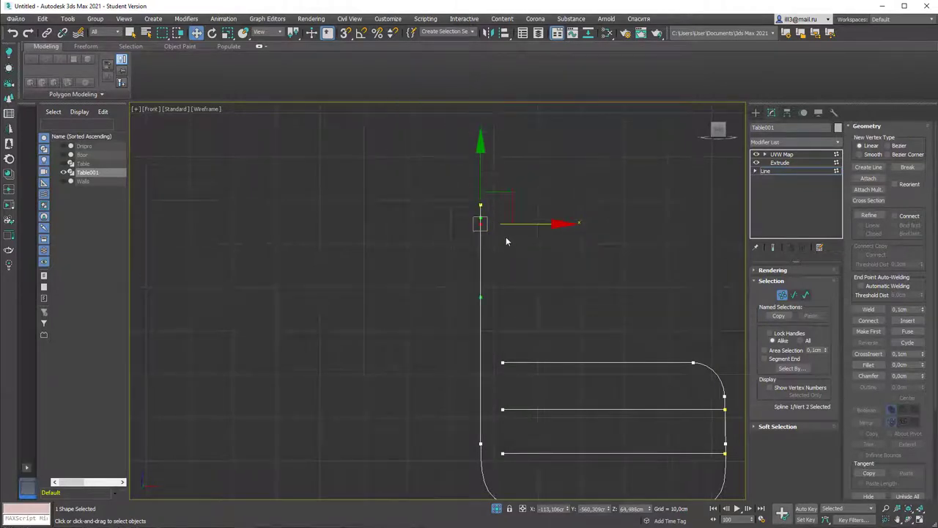
{"action": "left_click", "coordinate": [480, 205]}
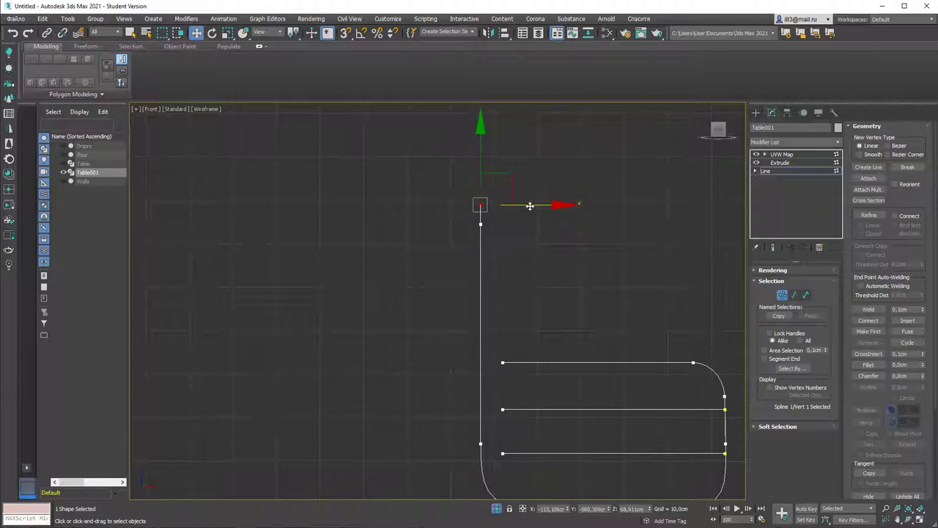
{"action": "left_click_drag", "start_coordinate": [529, 205], "coordinate": [439, 205]}
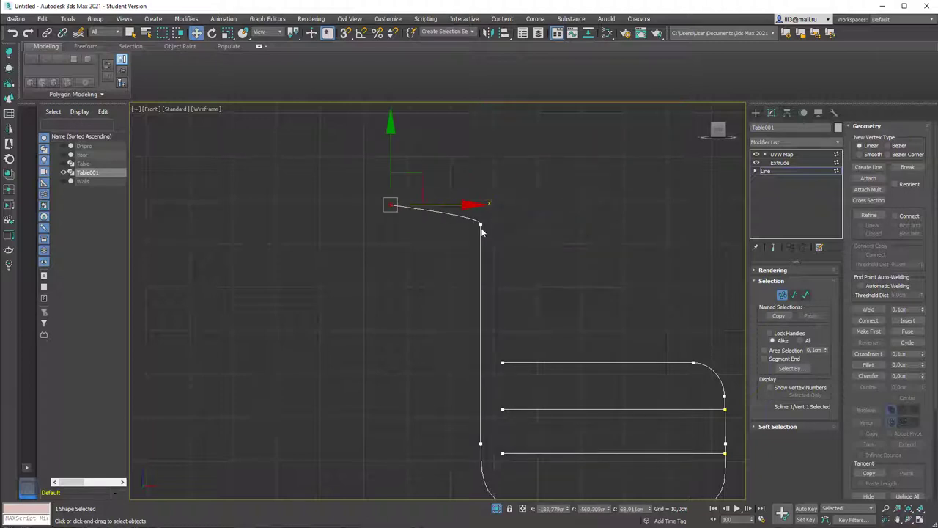
Convert the end vertex and the added bend vertex to Corner so the slanted top segment is straight.
{"action": "left_click_drag", "start_coordinate": [368, 189], "coordinate": [528, 245]}
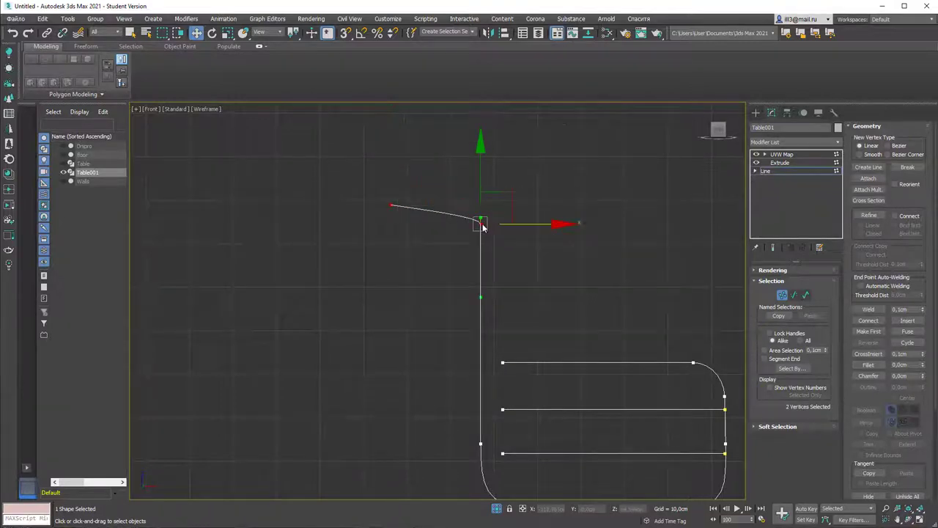
{"action": "right_click", "coordinate": [481, 227]}
{"action": "left_click", "coordinate": [425, 157]}
{"action": "left_click_drag", "start_coordinate": [372, 189], "coordinate": [405, 216]}
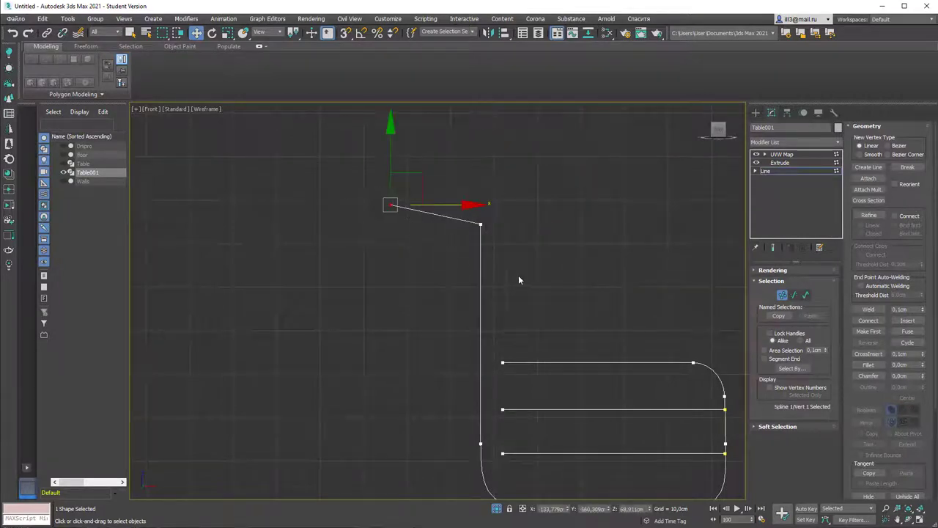
{"action": "middle_click_drag", "start_coordinate": [518, 275], "coordinate": [449, 245]}
{"action": "scroll", "coordinate": [450, 245], "scroll_direction": "down", "scroll_amount": 2}
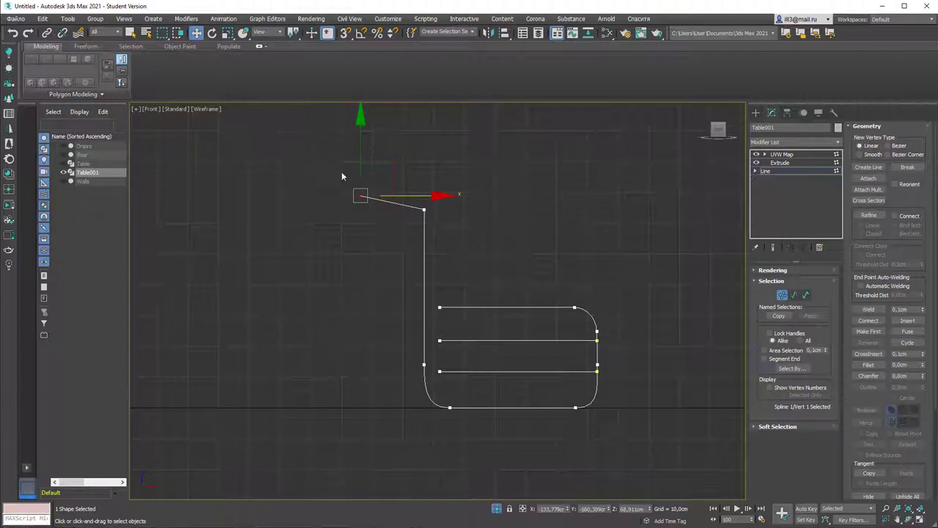
Select all splines of the seat profile, end the isolation, and scale them uniformly to about 72% in the Perspective view.
{"action": "left_click", "coordinate": [807, 294]}
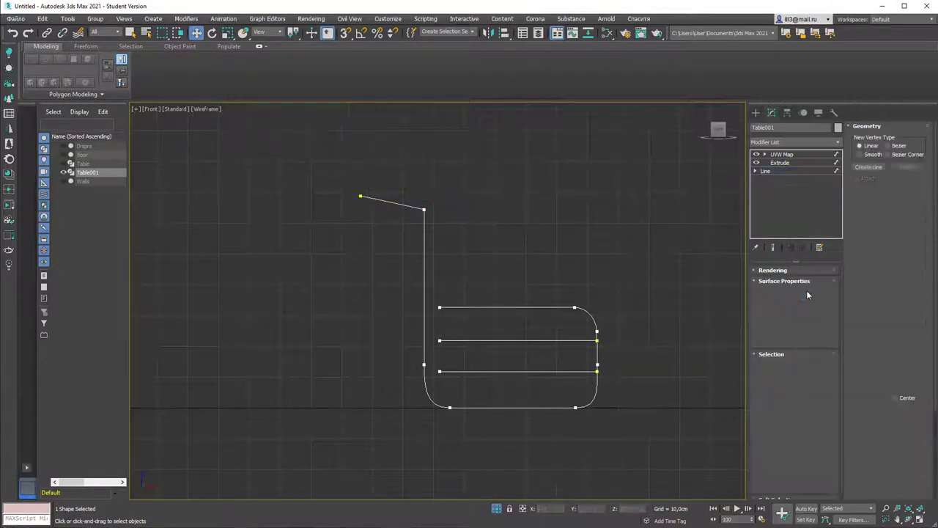
{"action": "left_click_drag", "start_coordinate": [338, 162], "coordinate": [654, 438]}
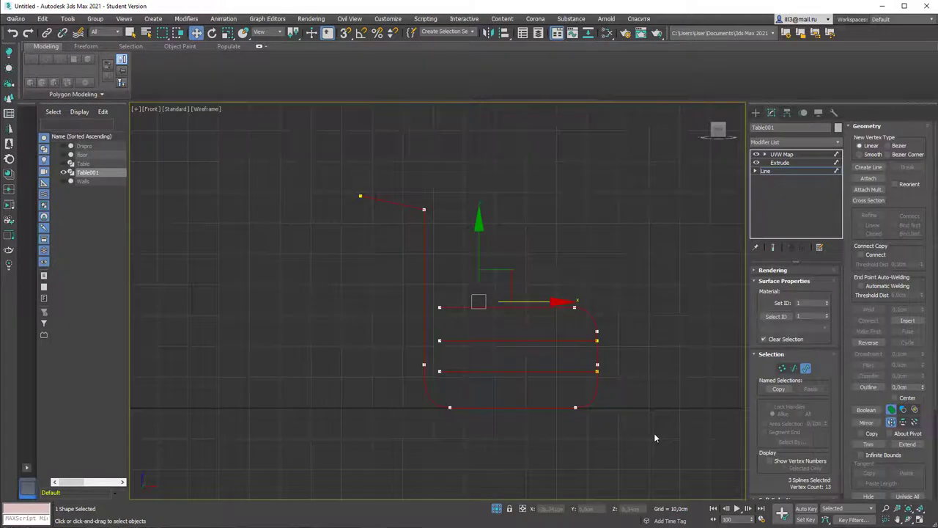
{"action": "key", "text": "p"}
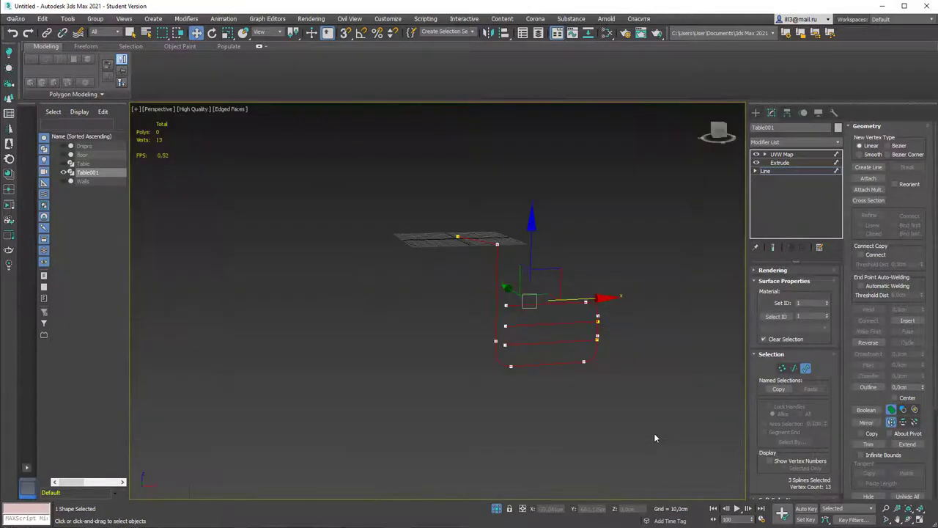
{"action": "left_click", "coordinate": [497, 508]}
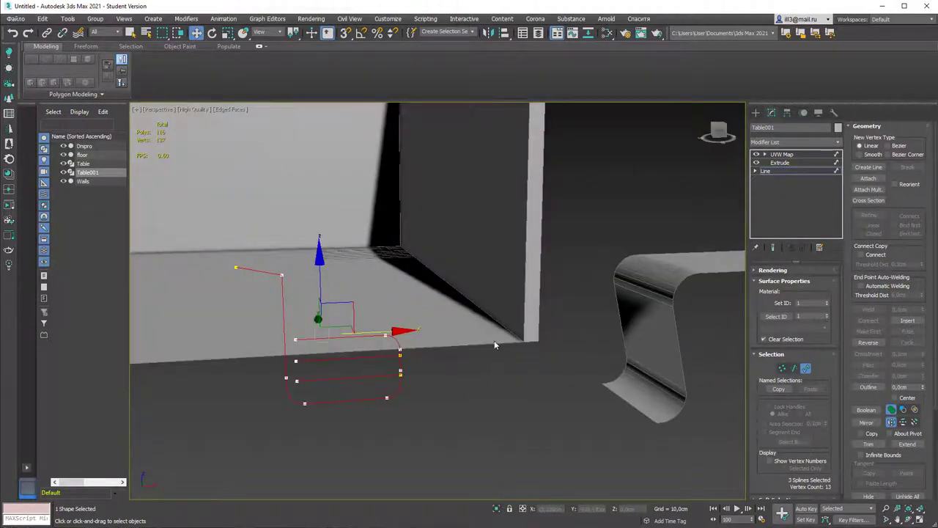
{"action": "key", "text": "t"}
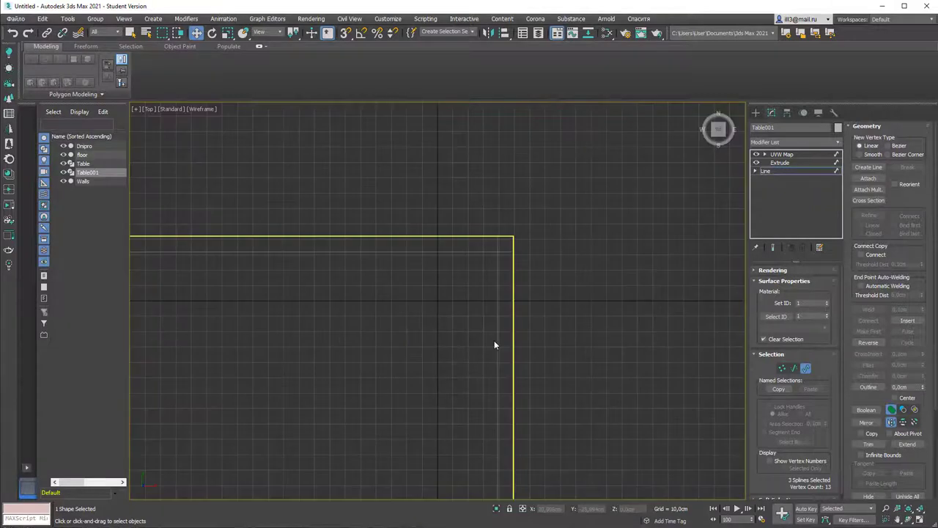
{"action": "key", "text": "p"}
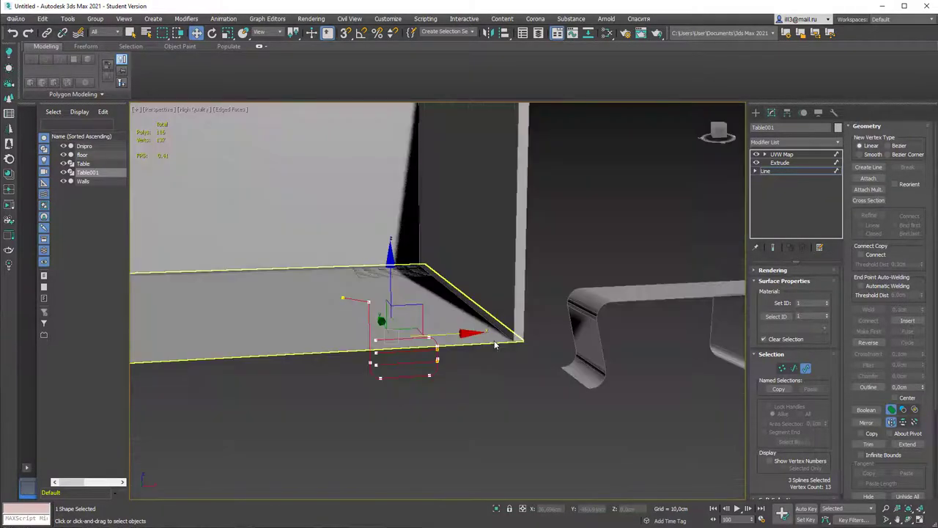
{"action": "key", "text": "r"}
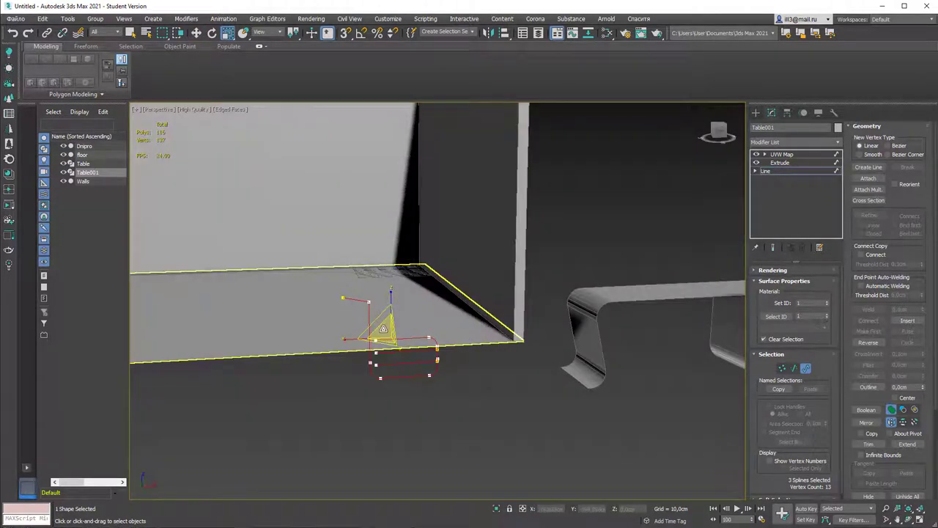
{"action": "left_click_drag", "start_coordinate": [382, 329], "coordinate": [396, 349]}
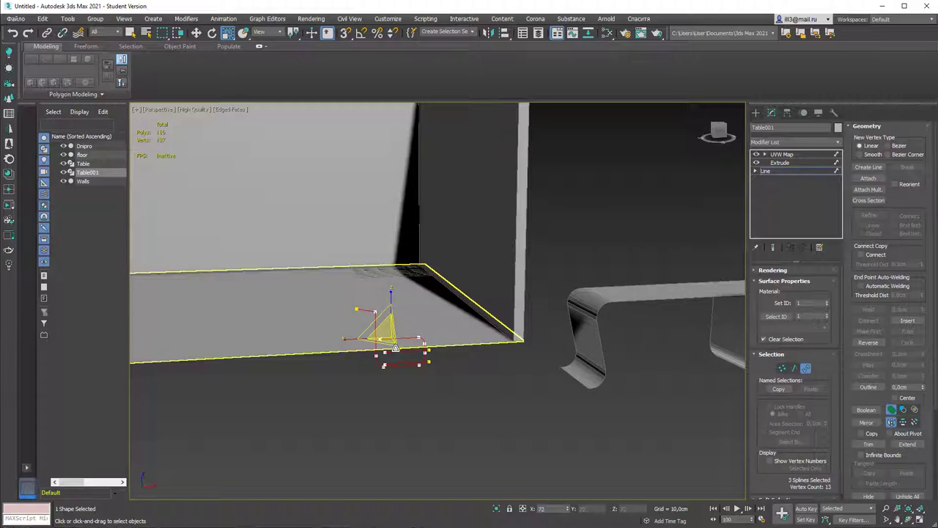
{"action": "left_click_drag", "start_coordinate": [396, 348], "coordinate": [396, 349]}
Fillet the vertex where the slanted top segment meets the vertical back line into a smooth curve.
{"action": "left_click", "coordinate": [783, 368]}
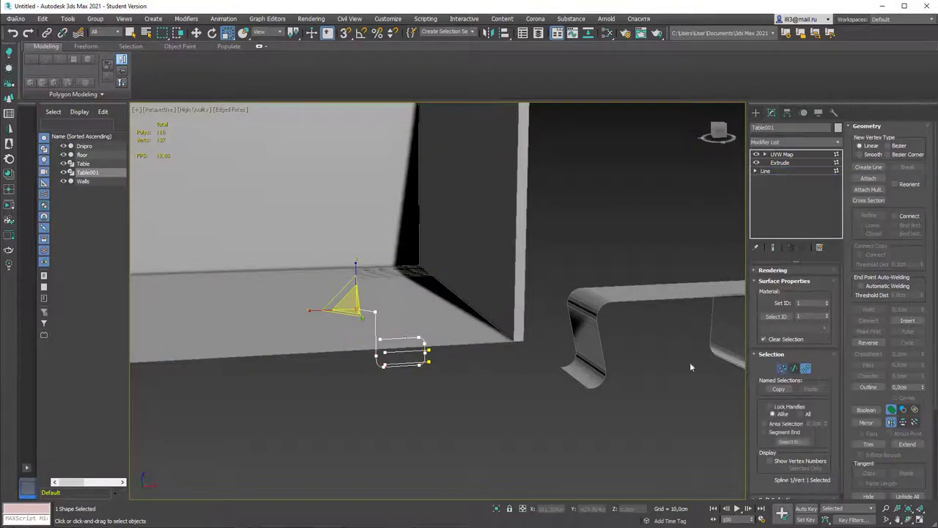
{"action": "scroll", "coordinate": [379, 316], "scroll_direction": "up", "scroll_amount": 5}
{"action": "left_click_drag", "start_coordinate": [346, 318], "coordinate": [347, 317]}
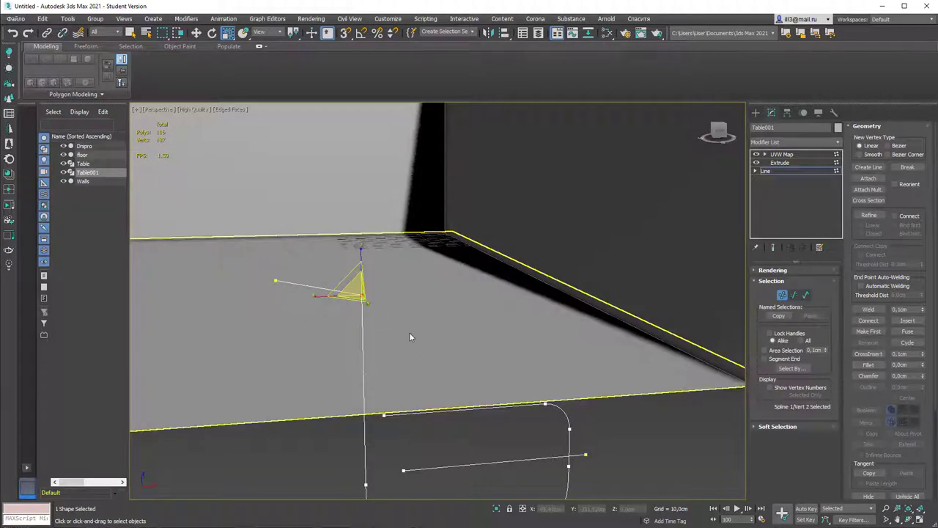
{"action": "scroll", "coordinate": [409, 331], "scroll_direction": "down", "scroll_amount": 3}
{"action": "key", "text": "q"}
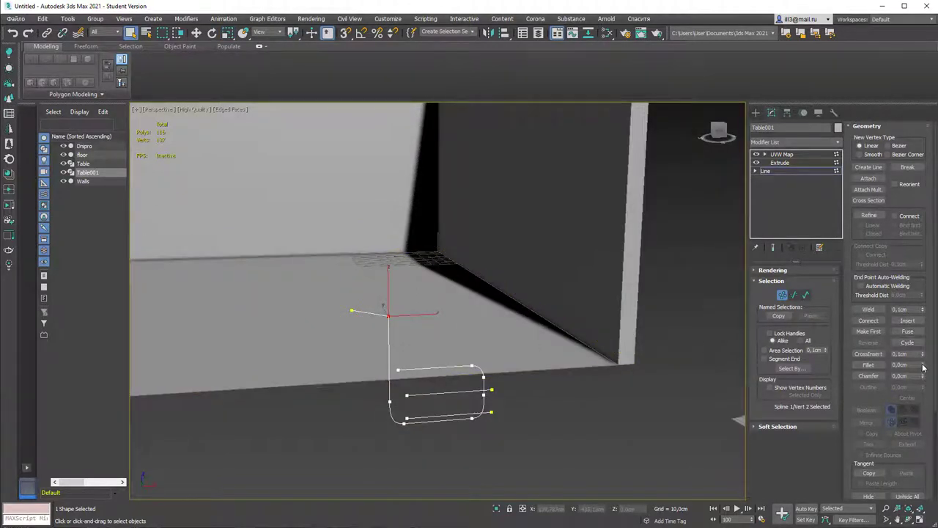
{"action": "left_click_drag", "start_coordinate": [922, 364], "coordinate": [923, 361]}
{"action": "left_click", "coordinate": [569, 407]}
Move the protruding right end vertices of both inner shelves back along X onto the compartment's curved side.
{"action": "middle_click_drag", "start_coordinate": [564, 398], "coordinate": [519, 400], "text": "alt"}
{"action": "left_click_drag", "start_coordinate": [512, 403], "coordinate": [488, 442]}
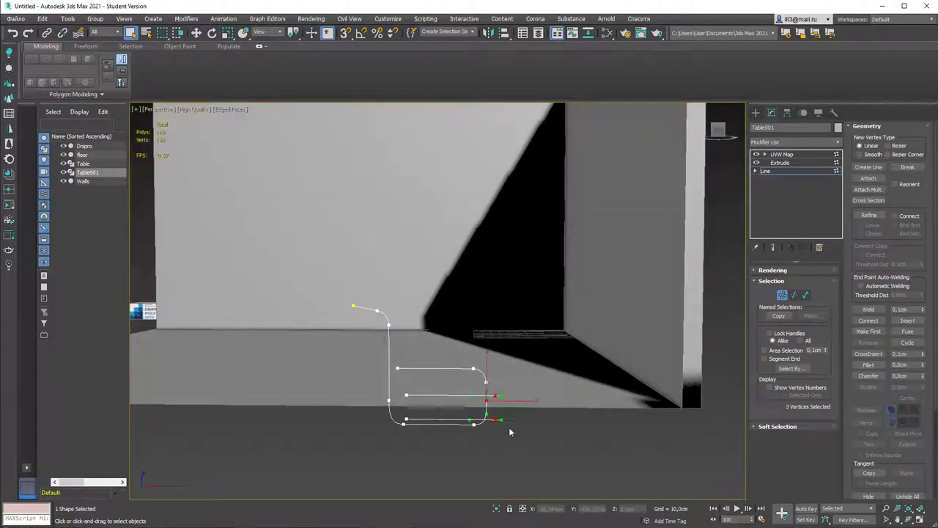
{"action": "key", "text": "w"}
{"action": "scroll", "coordinate": [504, 399], "scroll_direction": "up", "scroll_amount": 3}
{"action": "scroll", "coordinate": [504, 398], "scroll_direction": "up", "scroll_amount": 2}
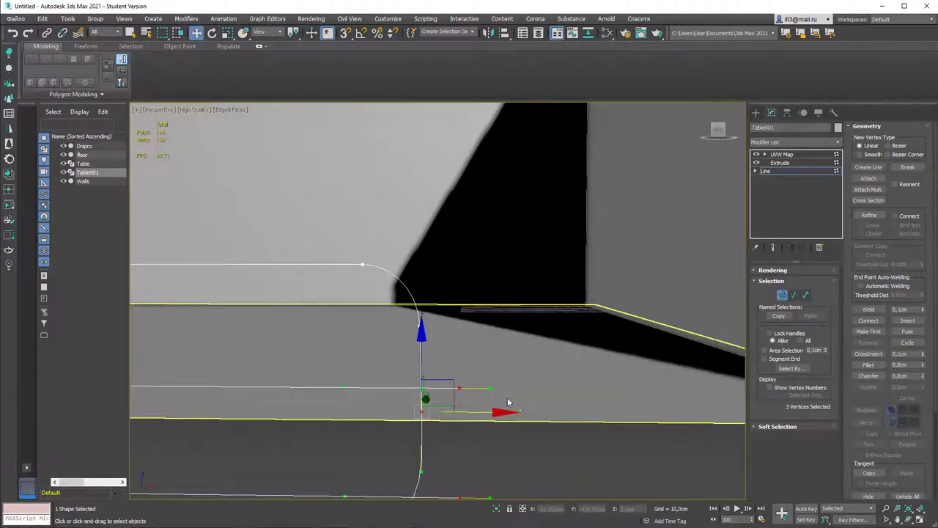
{"action": "scroll", "coordinate": [504, 397], "scroll_direction": "down", "scroll_amount": 2}
{"action": "left_click", "coordinate": [586, 443]}
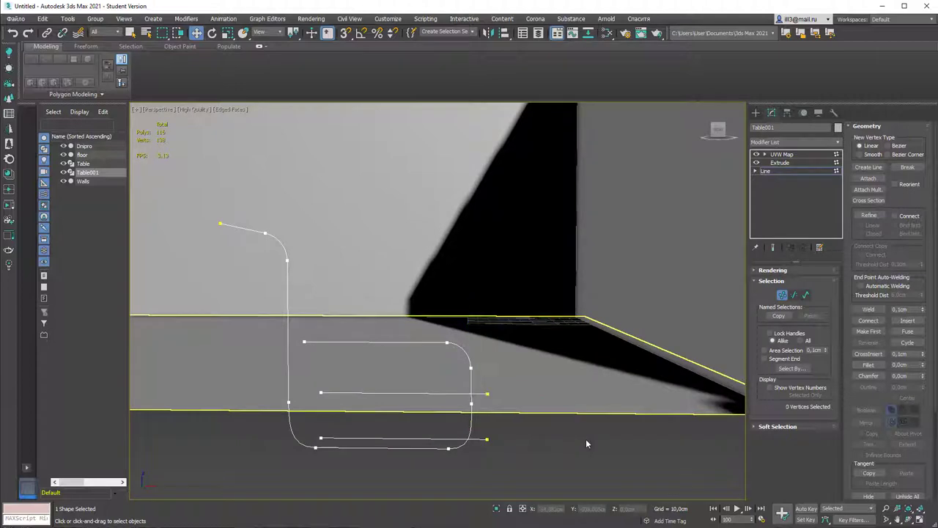
{"action": "left_click", "coordinate": [487, 394]}
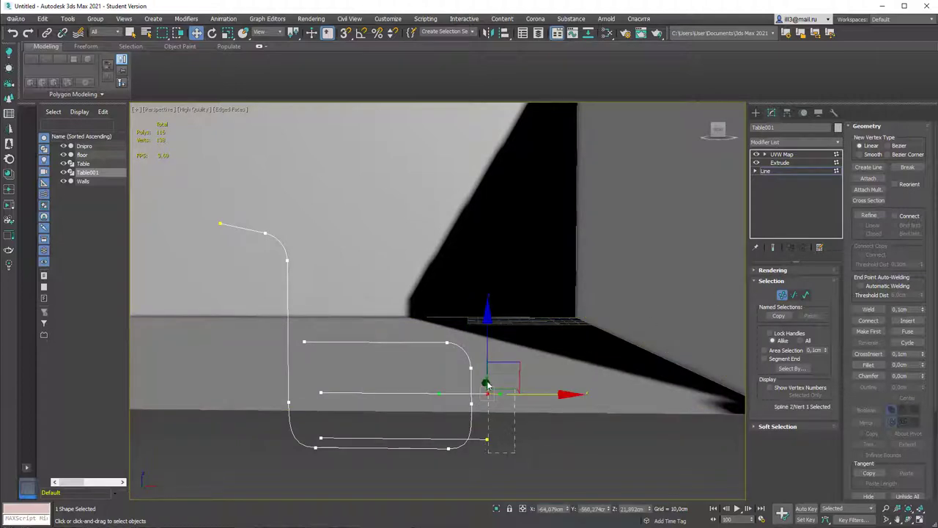
{"action": "left_click_drag", "start_coordinate": [488, 386], "coordinate": [527, 395]}
{"action": "left_click", "coordinate": [524, 429]}
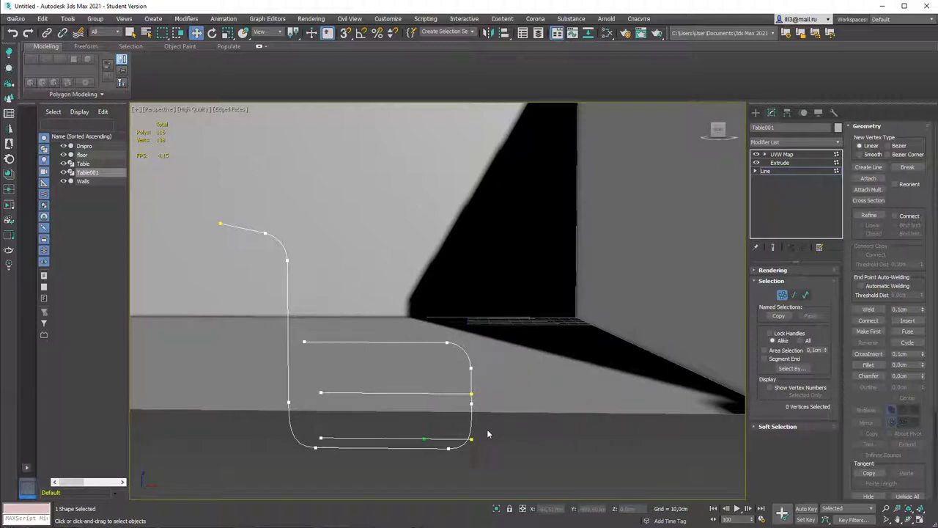
{"action": "left_click", "coordinate": [473, 442]}
{"action": "left_click_drag", "start_coordinate": [501, 440], "coordinate": [491, 440]}
Extend the left ends of both shelves and the compartment's top edge along negative X to meet the back line.
{"action": "left_click_drag", "start_coordinate": [335, 434], "coordinate": [342, 445]}
{"action": "left_click_drag", "start_coordinate": [378, 394], "coordinate": [352, 392]}
{"action": "left_click", "coordinate": [246, 378]}
{"action": "left_click", "coordinate": [295, 393]}
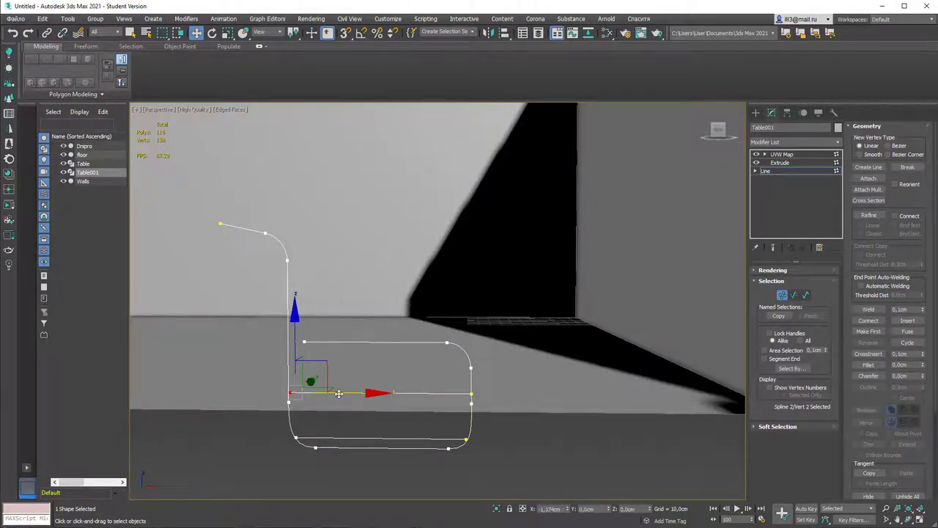
{"action": "left_click_drag", "start_coordinate": [344, 394], "coordinate": [338, 394]}
{"action": "left_click", "coordinate": [304, 341]}
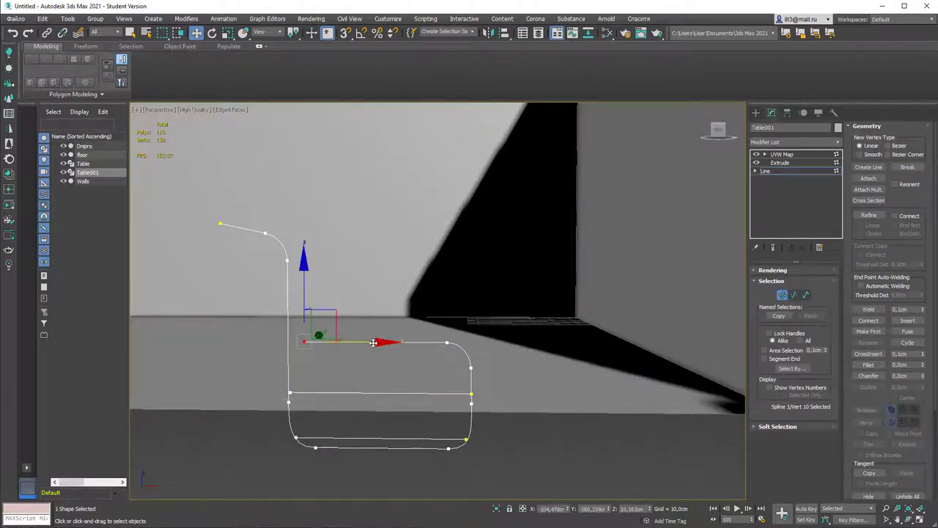
{"action": "left_click_drag", "start_coordinate": [359, 343], "coordinate": [356, 343]}
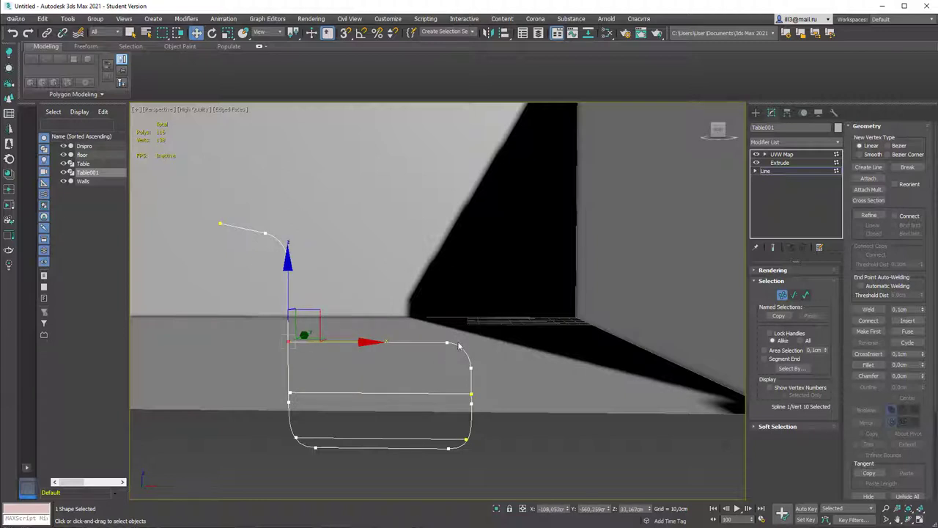
Select the six vertices on the compartment's right side and move them inward along negative X to narrow it.
{"action": "left_click_drag", "start_coordinate": [447, 350], "coordinate": [456, 362]}
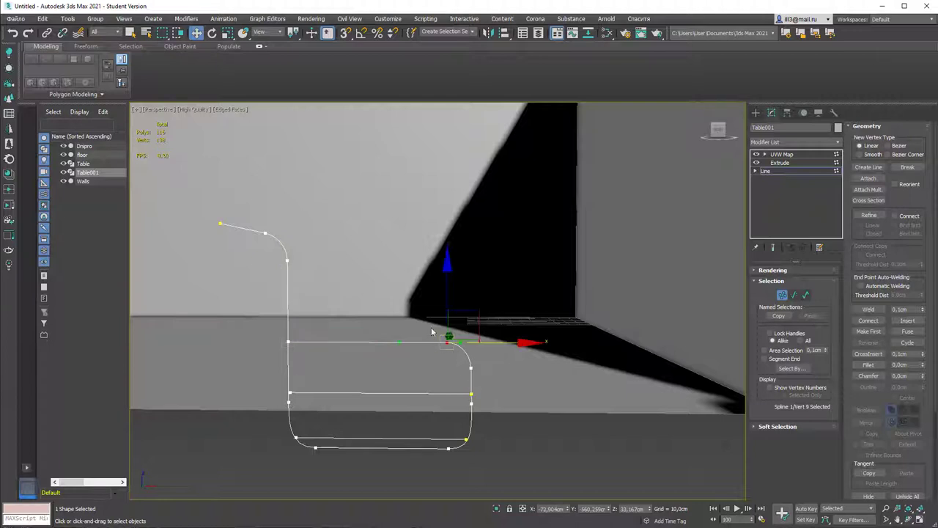
{"action": "left_click_drag", "start_coordinate": [408, 316], "coordinate": [480, 450]}
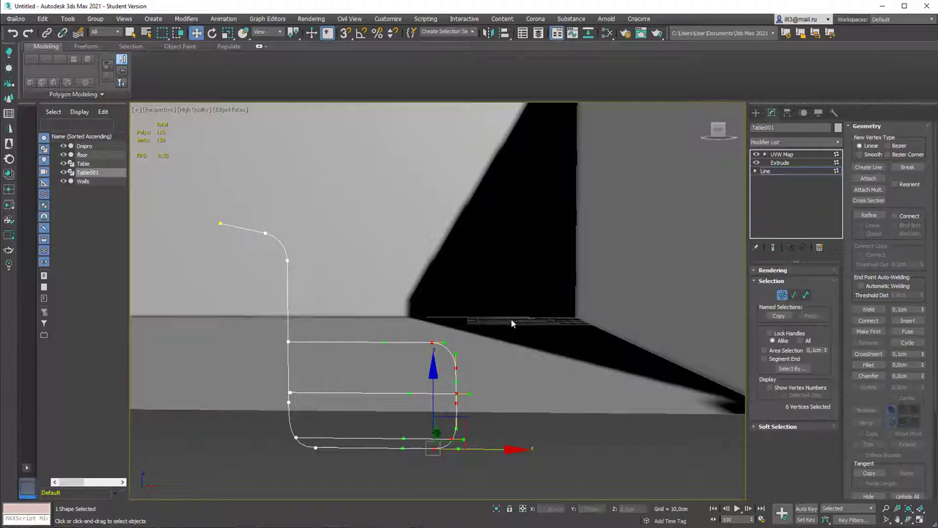
Leave the seat's vertex editing, return to its UVW Map modifier and fit the box mapping gizmo to the reshaped seat.
{"action": "scroll", "coordinate": [511, 318], "scroll_direction": "down", "scroll_amount": 5}
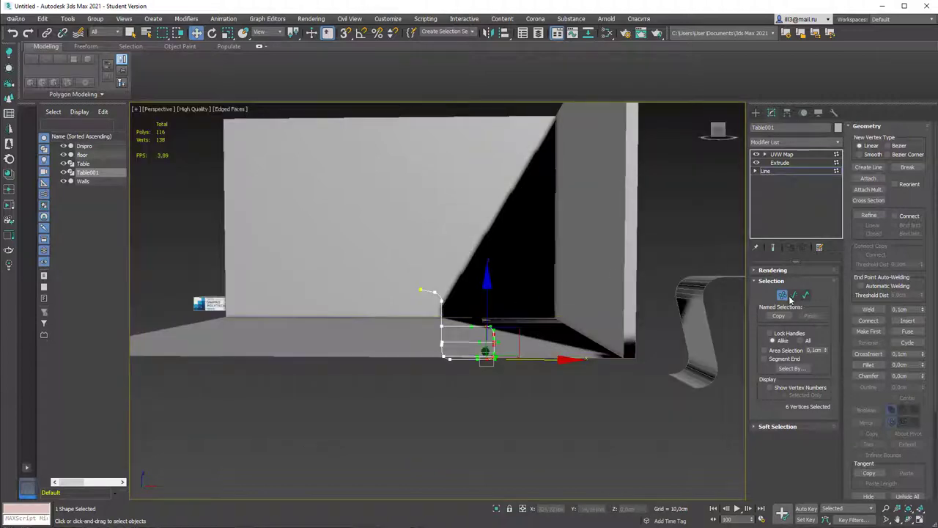
{"action": "left_click", "coordinate": [792, 172]}
{"action": "left_click", "coordinate": [793, 155]}
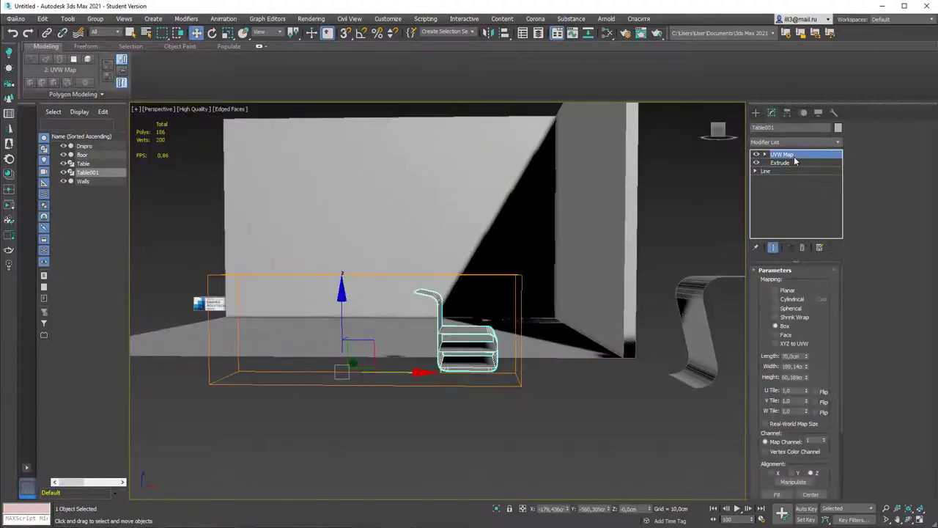
{"action": "middle_click_drag", "start_coordinate": [629, 213], "coordinate": [506, 270], "text": "alt"}
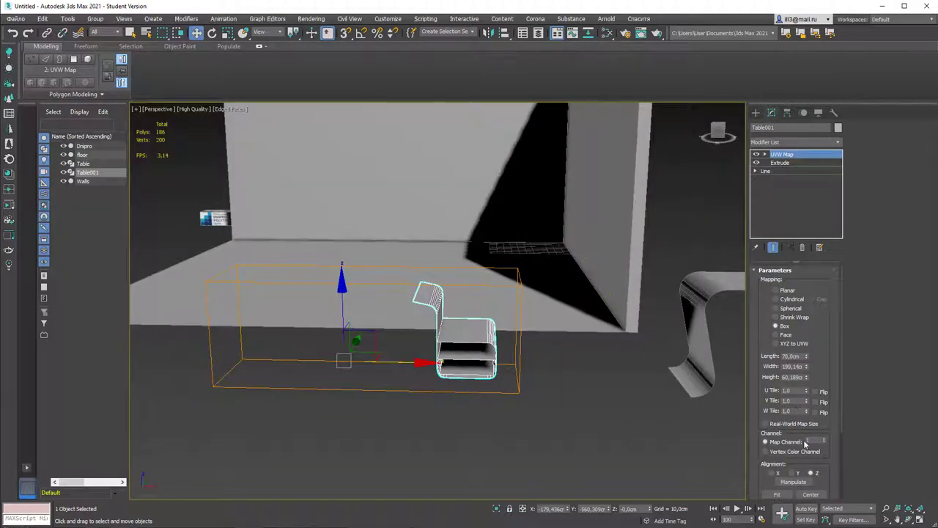
{"action": "left_click", "coordinate": [777, 494]}
{"action": "middle_click_drag", "start_coordinate": [516, 254], "coordinate": [503, 285], "text": "alt"}
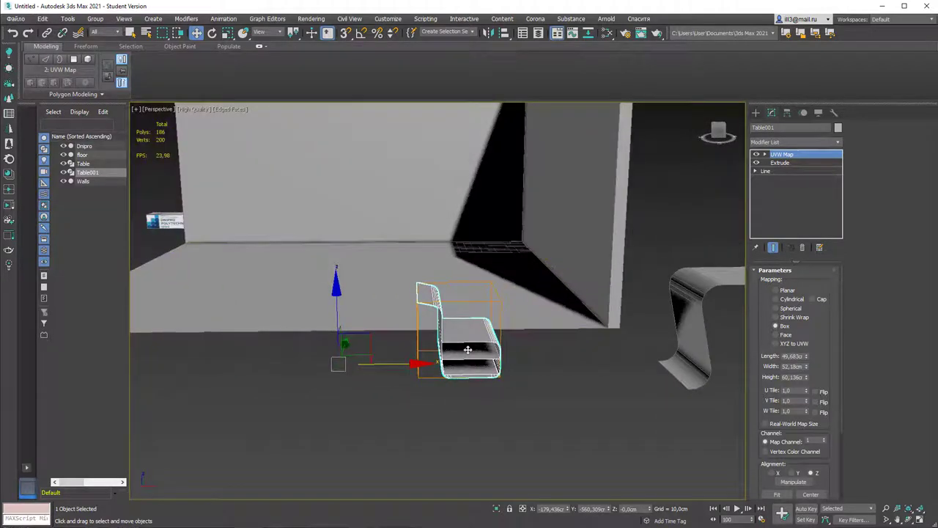
Restrict transforms to the seat's pivot and move it vertically with 3D snapping to the height of the seat's base, Z 9.614 cm.
{"action": "key", "text": "q"}
{"action": "middle_click_drag", "start_coordinate": [528, 314], "coordinate": [534, 303], "text": "alt"}
{"action": "left_click", "coordinate": [784, 114]}
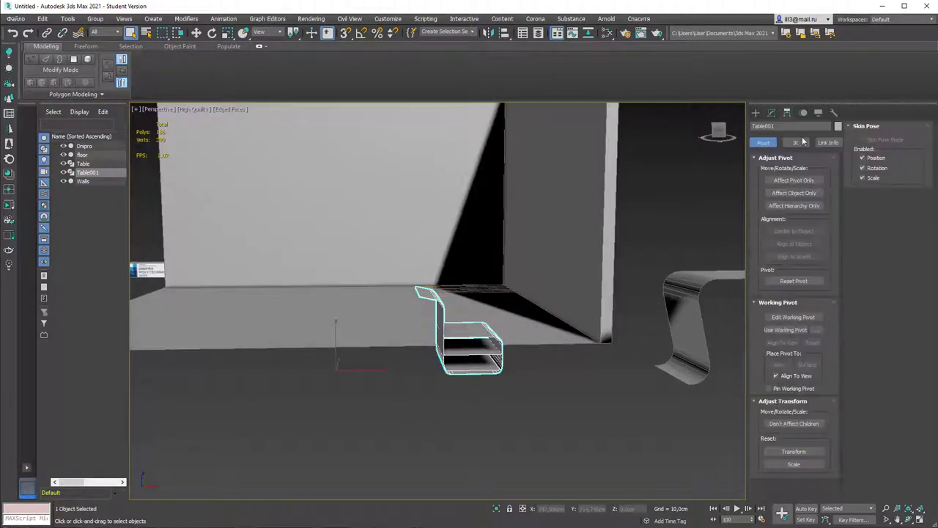
{"action": "left_click", "coordinate": [794, 179]}
{"action": "key", "text": "s"}
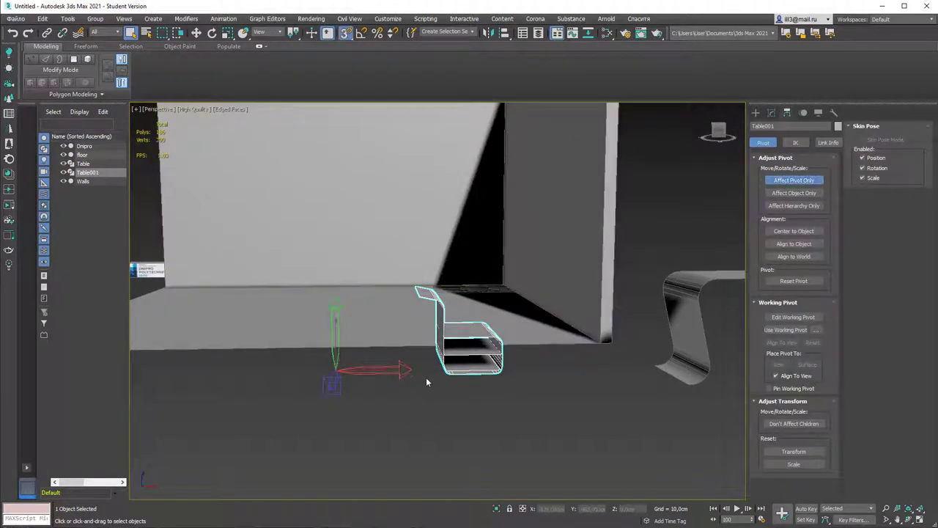
{"action": "scroll", "coordinate": [430, 376], "scroll_direction": "down", "scroll_amount": 2}
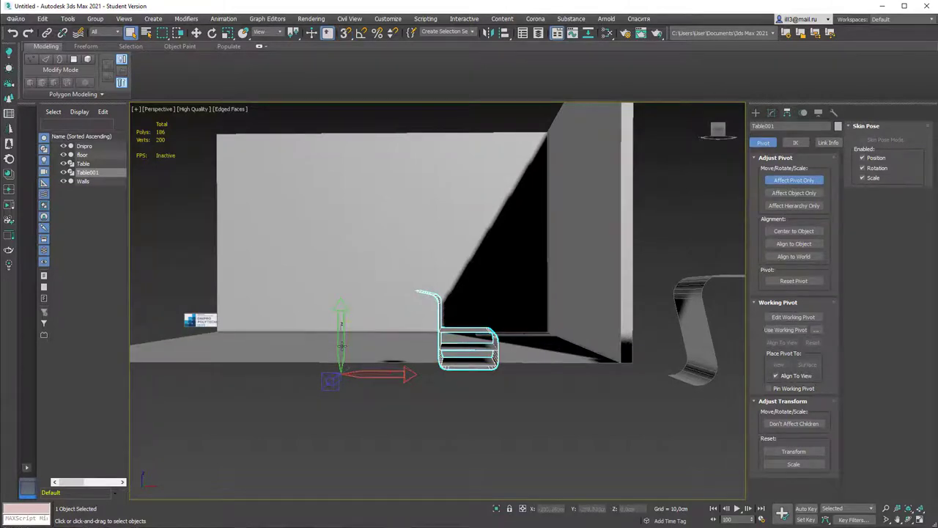
{"action": "key", "text": "w"}
{"action": "left_click_drag", "start_coordinate": [341, 339], "coordinate": [452, 367]}
{"action": "key", "text": "s"}
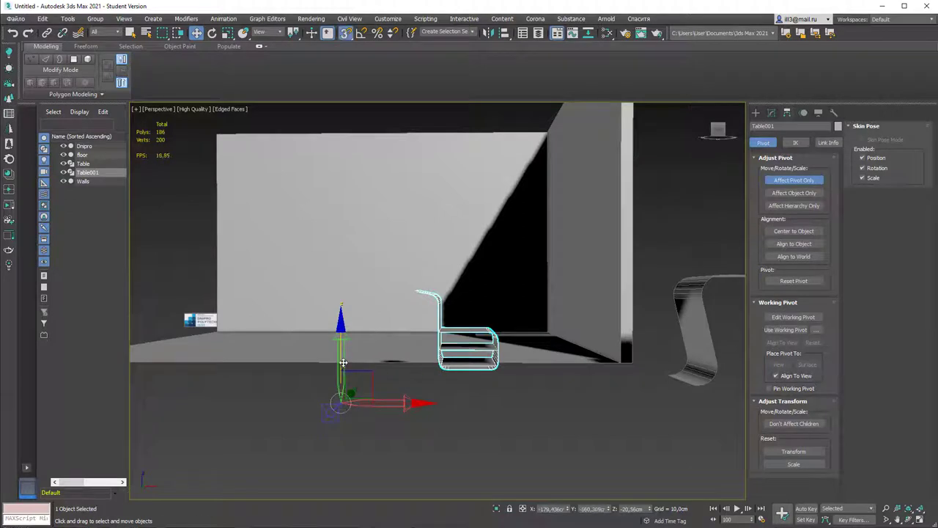
{"action": "left_click_drag", "start_coordinate": [342, 363], "coordinate": [451, 370]}
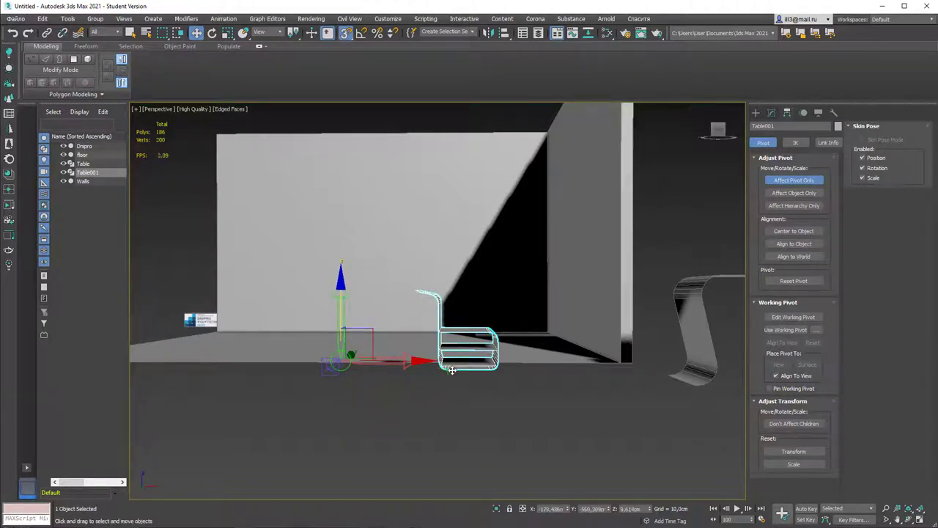
Move the seat's pivot along X to -91.237 cm so it sits inside the seat, and leave pivot-only editing.
{"action": "key", "text": "s"}
{"action": "left_click_drag", "start_coordinate": [375, 361], "coordinate": [502, 366]}
{"action": "middle_click_drag", "start_coordinate": [503, 395], "coordinate": [533, 399], "text": "alt"}
{"action": "left_click_drag", "start_coordinate": [518, 428], "coordinate": [517, 404]}
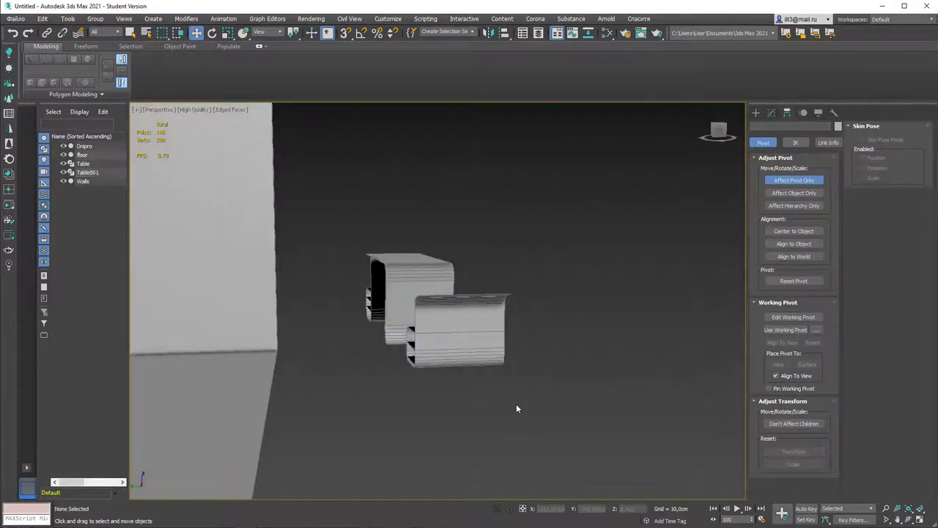
{"action": "left_click", "coordinate": [804, 180]}
{"action": "left_click", "coordinate": [473, 341]}
{"action": "middle_click_drag", "start_coordinate": [605, 318], "coordinate": [540, 359], "text": "alt"}
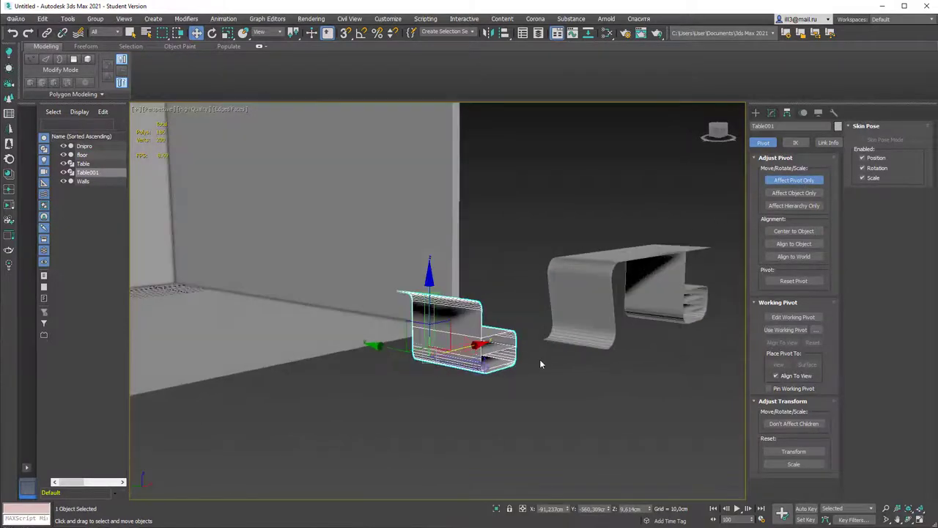
{"action": "right_click", "coordinate": [539, 359]}
{"action": "left_click", "coordinate": [797, 182]}
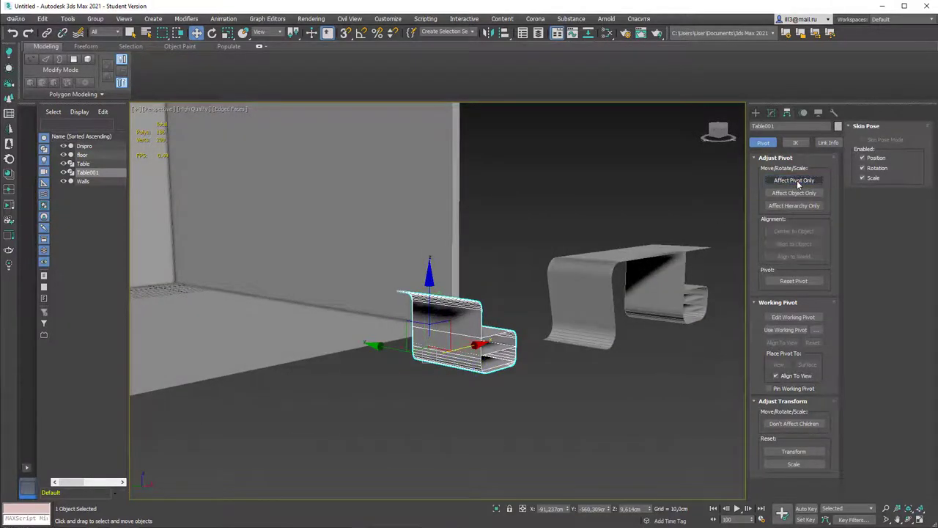
{"action": "left_click", "coordinate": [798, 181]}
{"action": "left_click", "coordinate": [595, 365]}
{"action": "middle_click_drag", "start_coordinate": [603, 361], "coordinate": [562, 366], "text": "alt"}
Select the shelved seat and rename it Chair.
{"action": "left_click", "coordinate": [758, 114]}
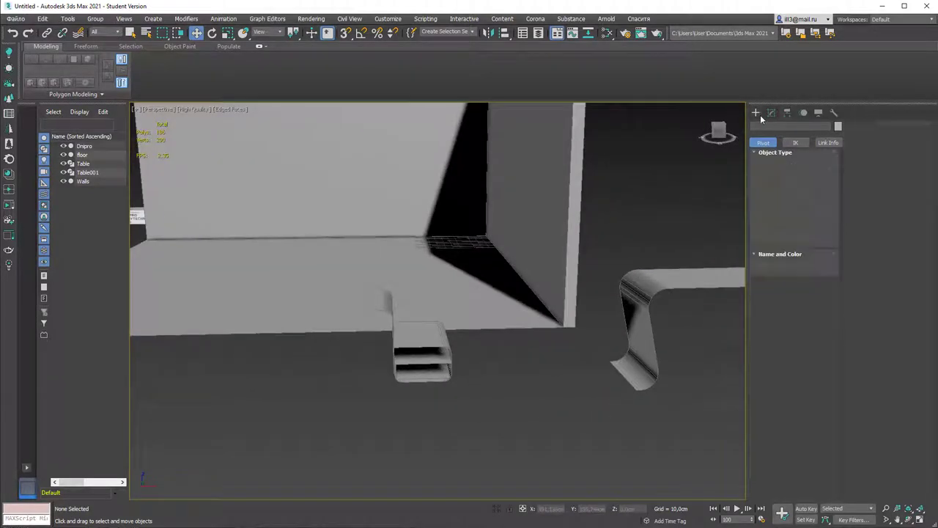
{"action": "left_click", "coordinate": [444, 338]}
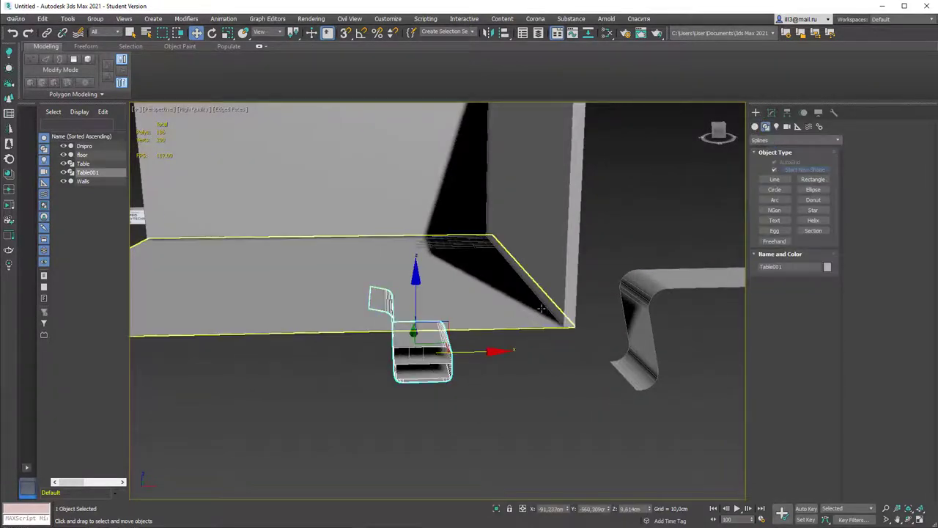
{"action": "middle_click_drag", "start_coordinate": [541, 310], "coordinate": [555, 294], "text": "alt"}
{"action": "left_click", "coordinate": [771, 113]}
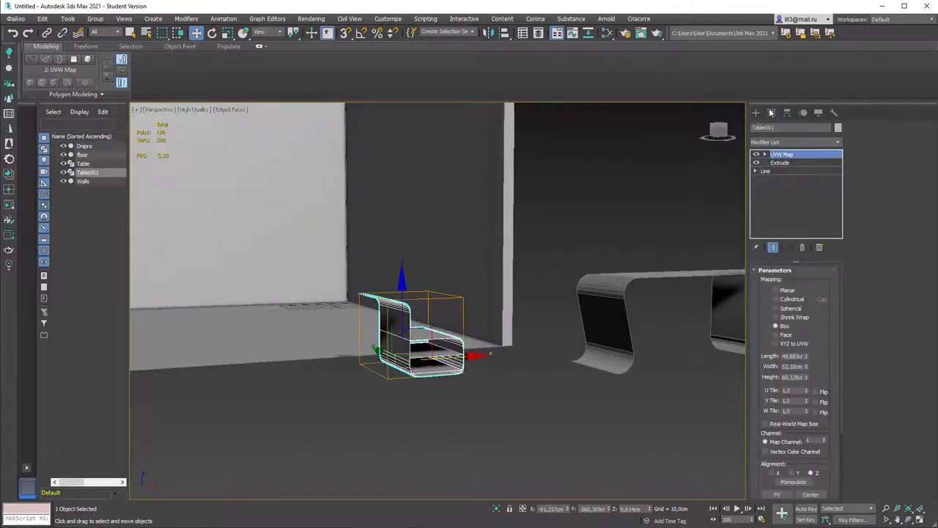
{"action": "left_click", "coordinate": [757, 113]}
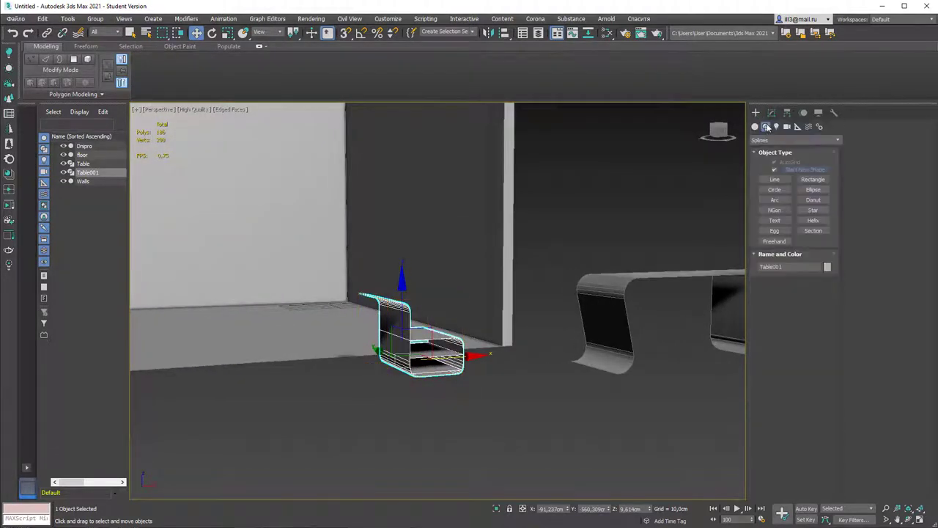
{"action": "left_click", "coordinate": [771, 112]}
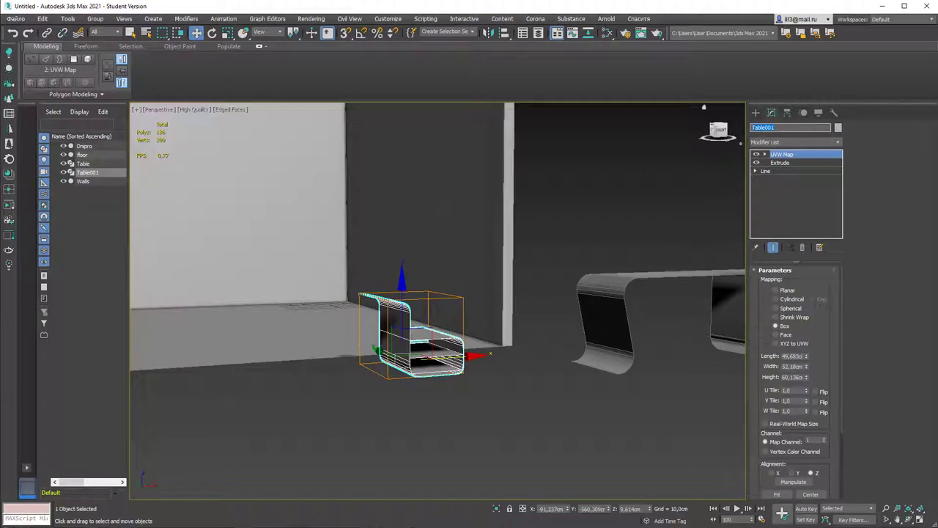
{"action": "type", "text": "Chair"}
{"action": "key", "text": "Return"}
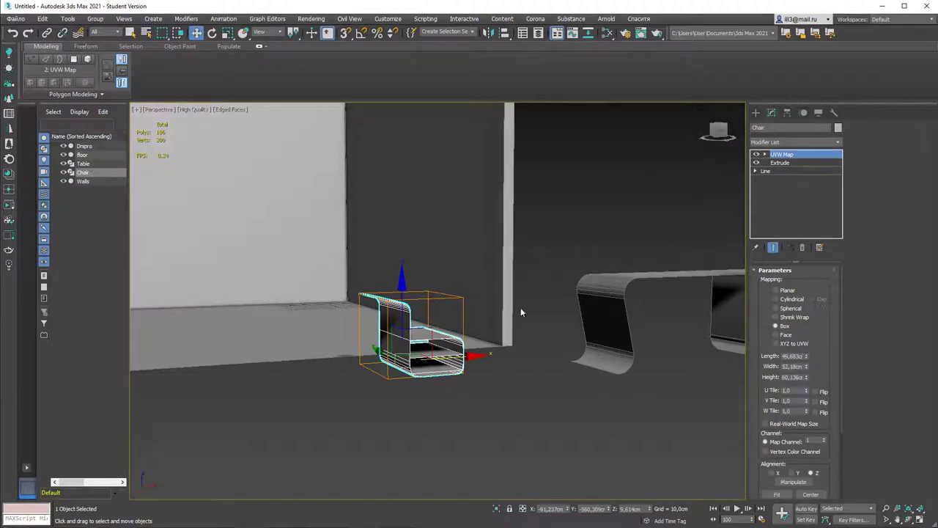
Turn snapping off and move the chair along X, away from the room corner to a spot next to the desk.
{"action": "key", "text": "s"}
{"action": "key", "text": "q"}
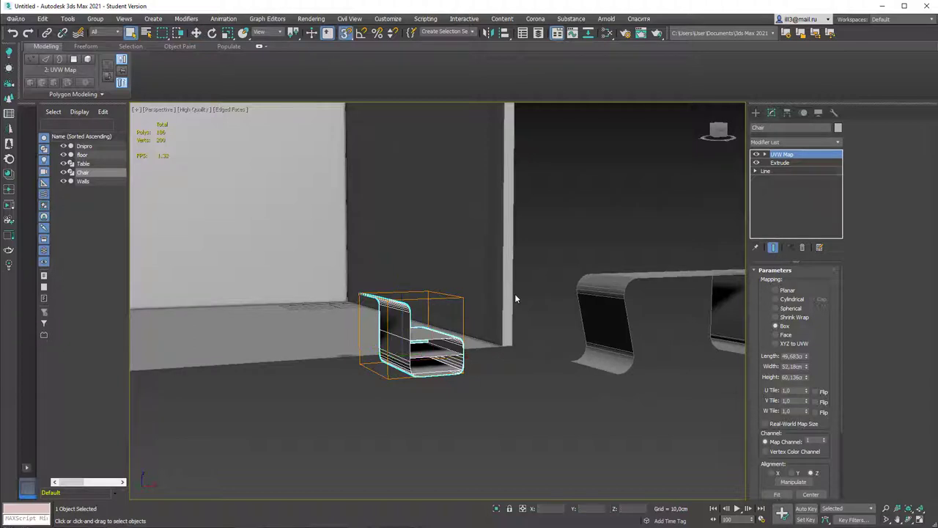
{"action": "middle_click_drag", "start_coordinate": [551, 301], "coordinate": [583, 324], "text": "alt"}
{"action": "left_click", "coordinate": [522, 366]}
{"action": "scroll", "coordinate": [560, 337], "scroll_direction": "down", "scroll_amount": 4}
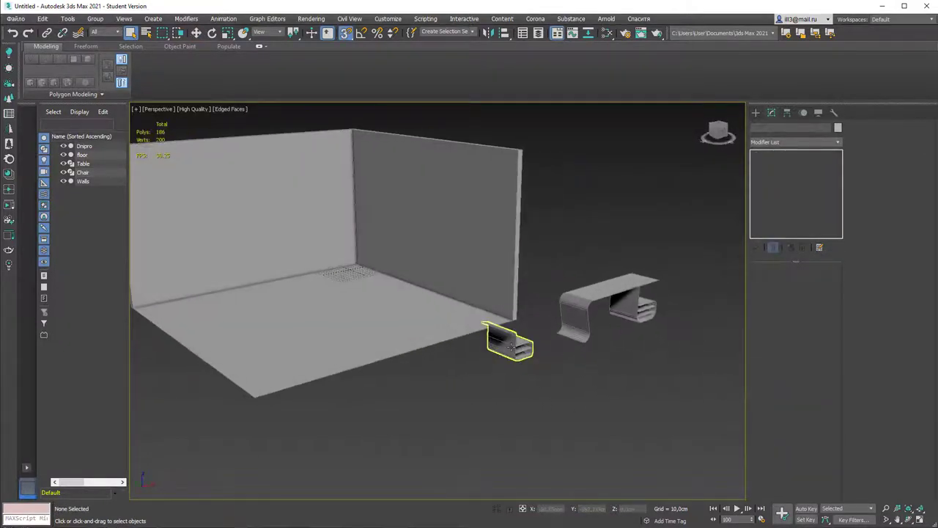
{"action": "left_click", "coordinate": [527, 361]}
{"action": "key", "text": "w"}
{"action": "left_click_drag", "start_coordinate": [526, 335], "coordinate": [489, 343]}
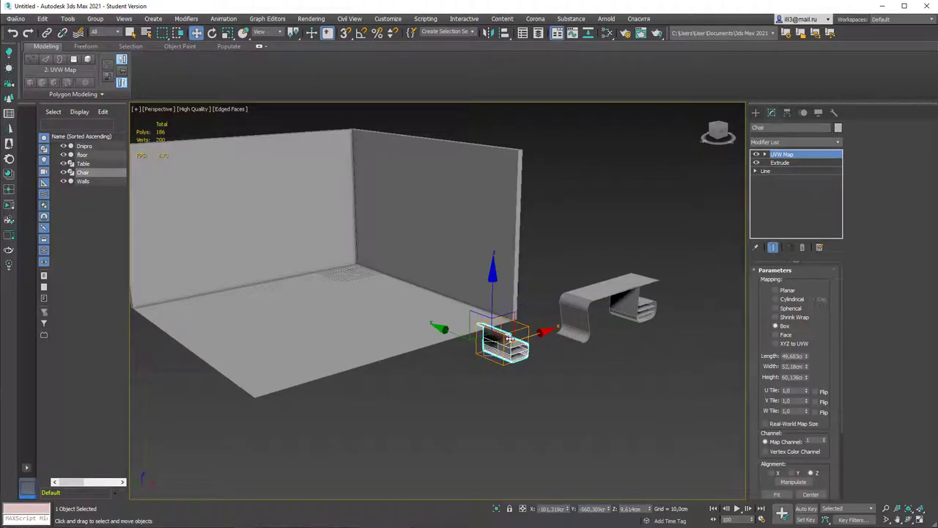
{"action": "left_click_drag", "start_coordinate": [496, 338], "coordinate": [683, 329]}
{"action": "key", "text": "q"}
{"action": "middle_click_drag", "start_coordinate": [581, 350], "coordinate": [567, 367], "text": "alt"}
{"action": "left_click", "coordinate": [567, 368]}
{"action": "middle_click_drag", "start_coordinate": [485, 266], "coordinate": [503, 314]}
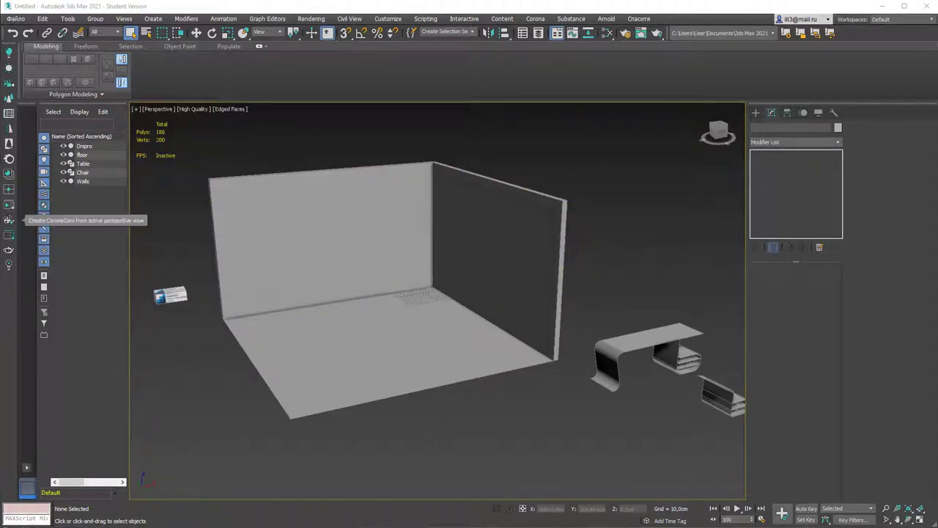
Switch to CorelDRAW, examine the rounded corner shelving unit in the reference room picture, and return to 3ds Max.
{"action": "left_click_drag", "start_coordinate": [0, 184], "coordinate": [534, 76]}
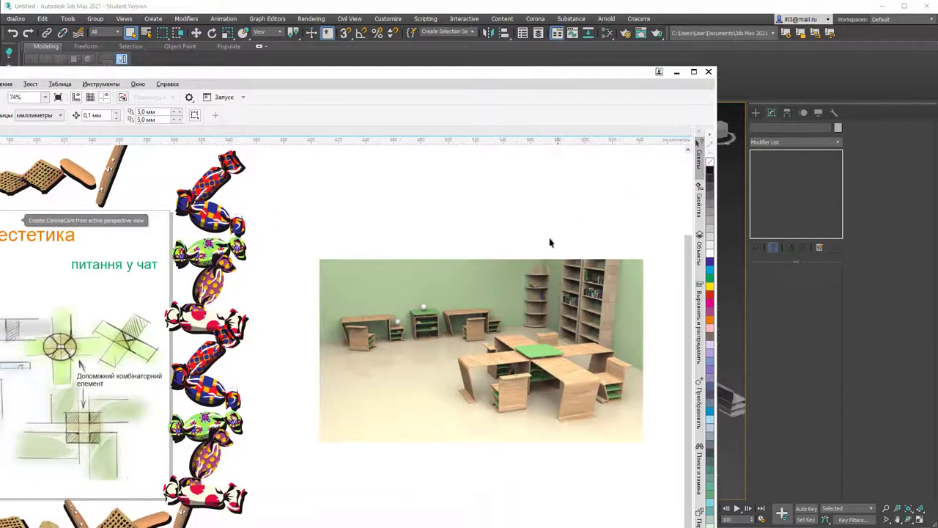
{"action": "scroll", "coordinate": [547, 295], "scroll_direction": "up", "scroll_amount": 5}
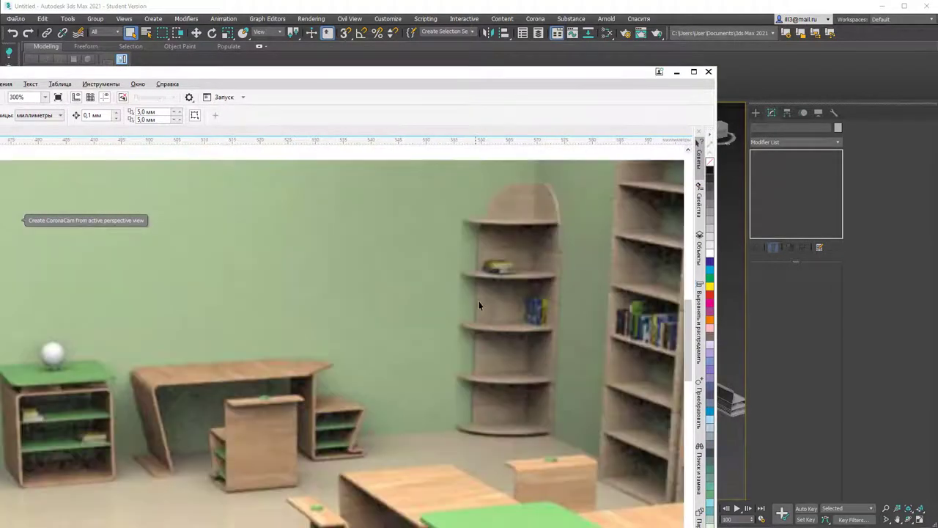
{"action": "scroll", "coordinate": [521, 264], "scroll_direction": "down", "scroll_amount": 5}
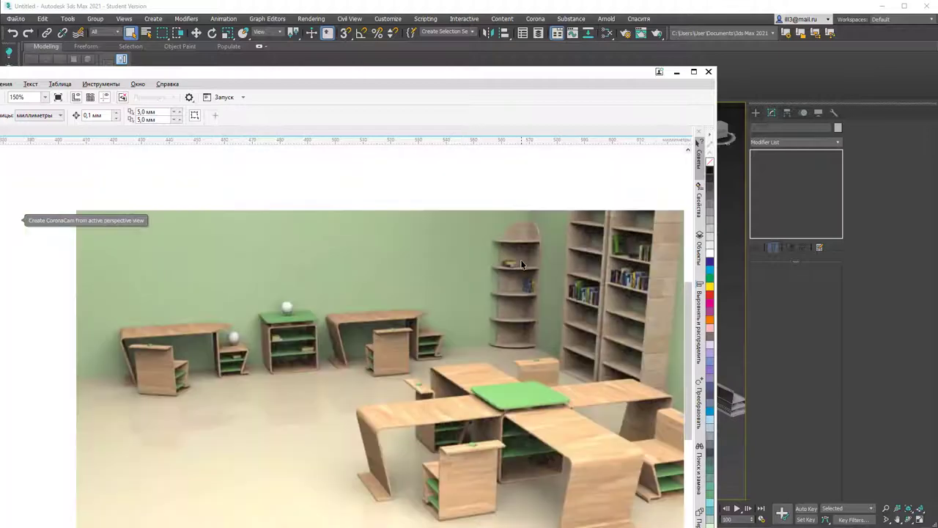
{"action": "key", "text": "alt+Tab"}
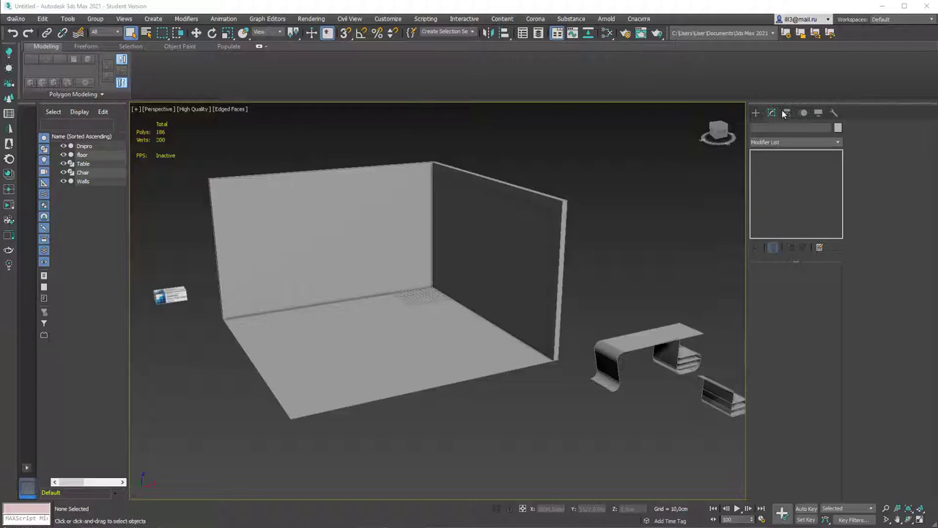
{"action": "left_click", "coordinate": [756, 112]}
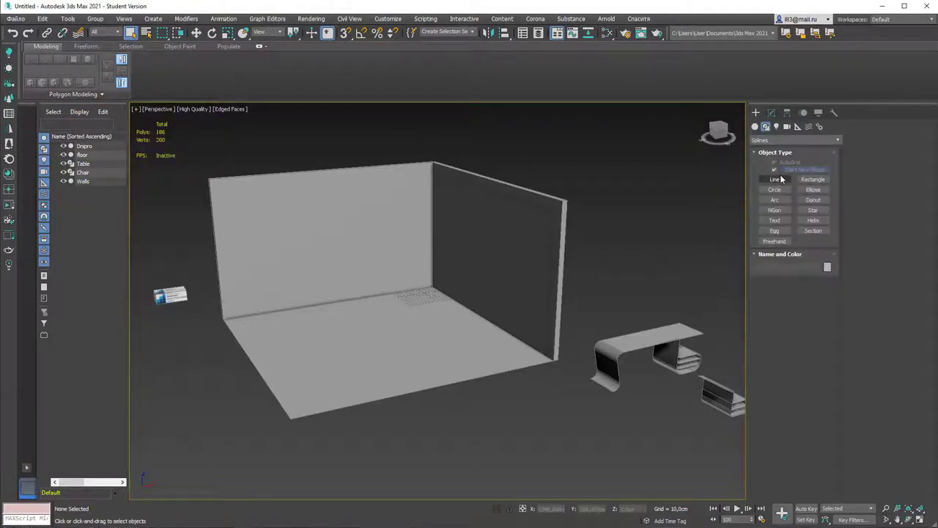
{"action": "left_click", "coordinate": [776, 190]}
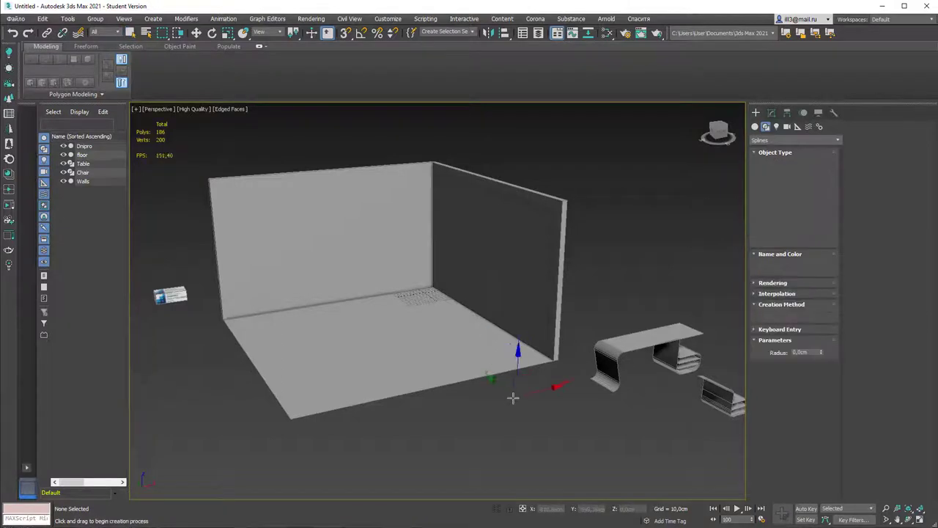
{"action": "left_click_drag", "start_coordinate": [504, 401], "coordinate": [525, 416]}
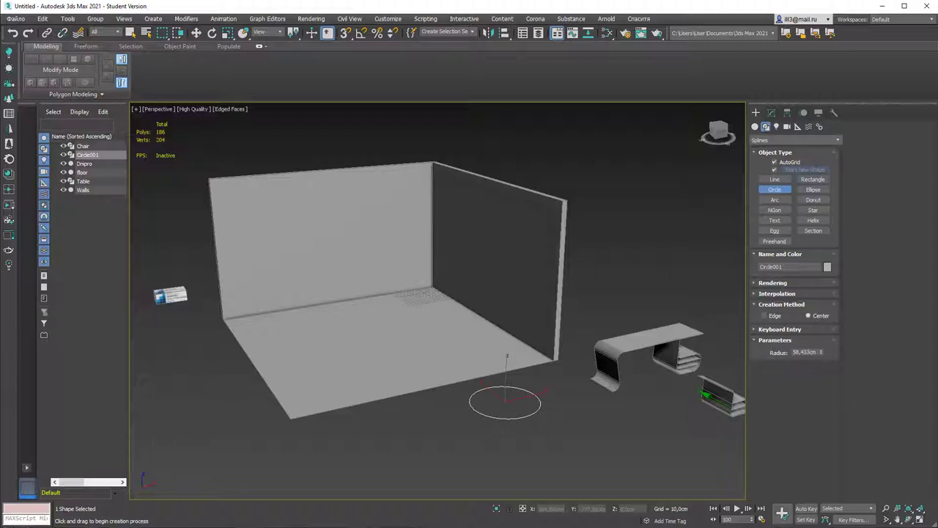
{"action": "left_click", "coordinate": [772, 113]}
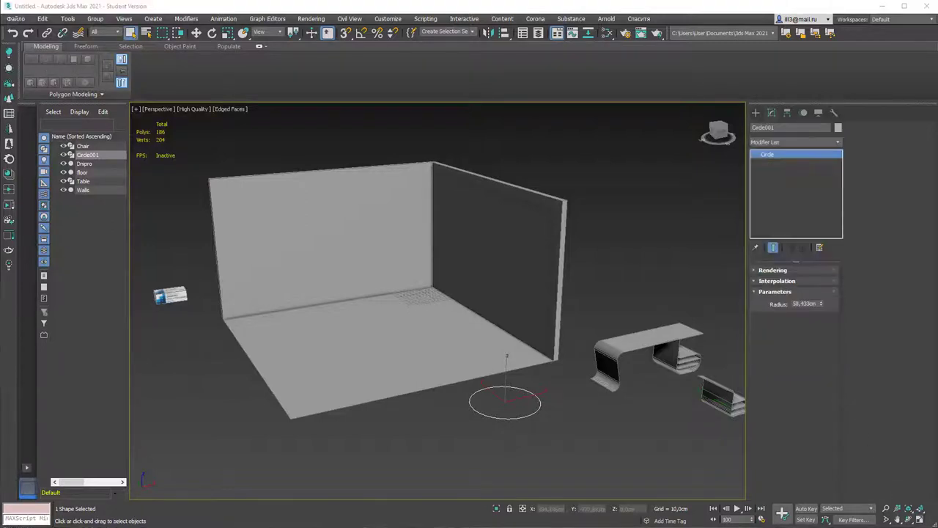
{"action": "left_click", "coordinate": [542, 397]}
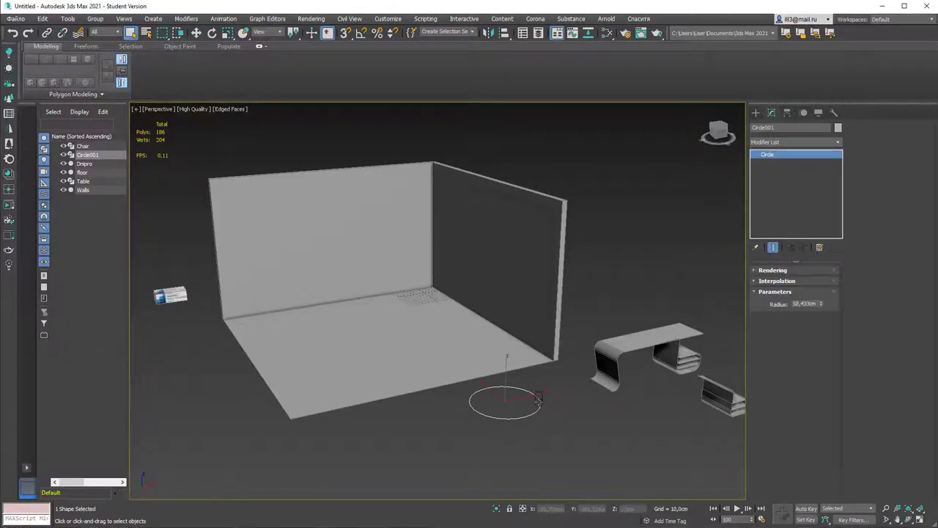
{"action": "right_click", "coordinate": [541, 399]}
{"action": "key", "text": "Delete"}
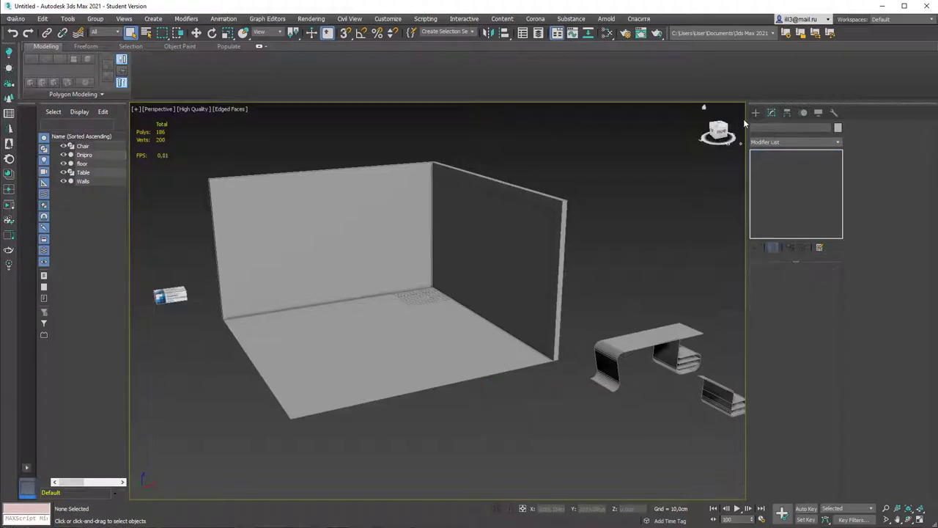
Create a flat cylinder in front of the room's open corner, with a radius of about 45.6 cm and a height of about 8.5 cm.
{"action": "left_click", "coordinate": [755, 112]}
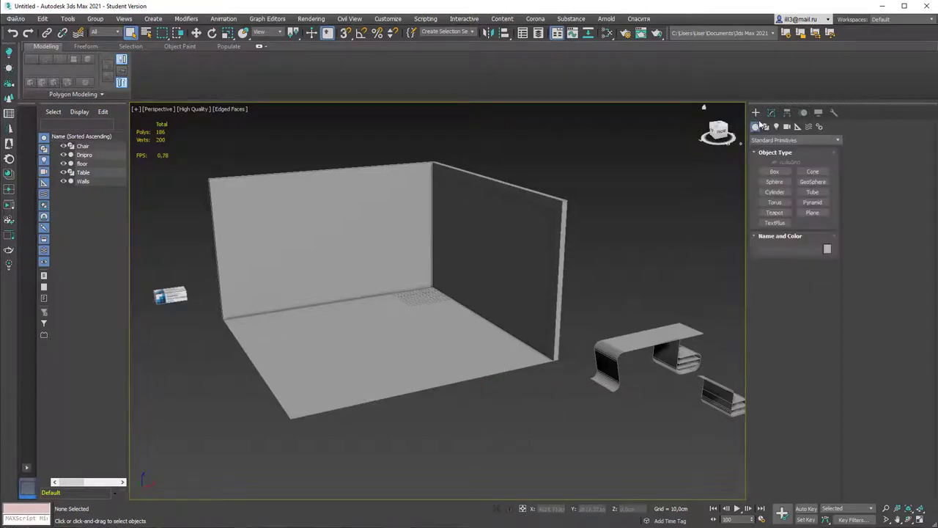
{"action": "left_click", "coordinate": [774, 191]}
{"action": "mouse_move", "coordinate": [528, 404]}
{"action": "left_mouse_down"}
{"action": "mouse_move", "coordinate": [561, 409]}
{"action": "mouse_move", "coordinate": [542, 415]}
{"action": "left_mouse_up"}
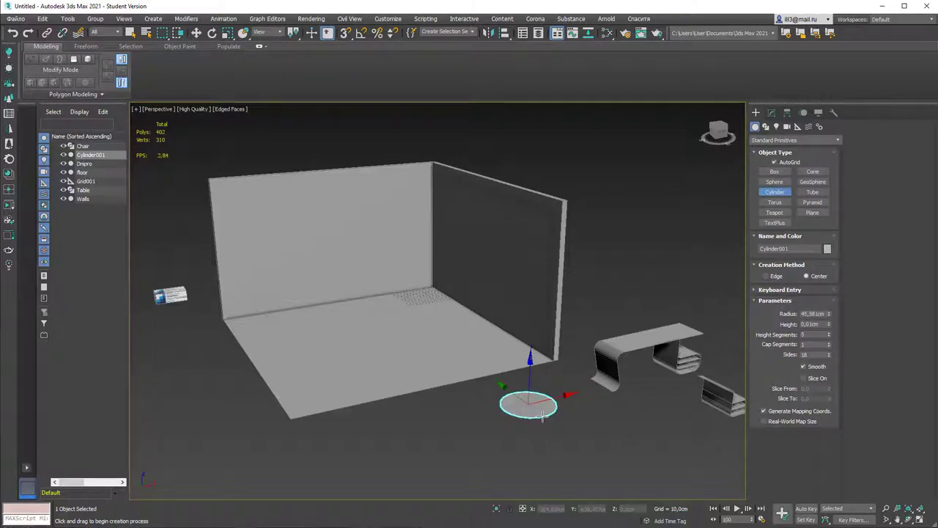
{"action": "scroll", "coordinate": [542, 415], "scroll_direction": "up", "scroll_amount": 3}
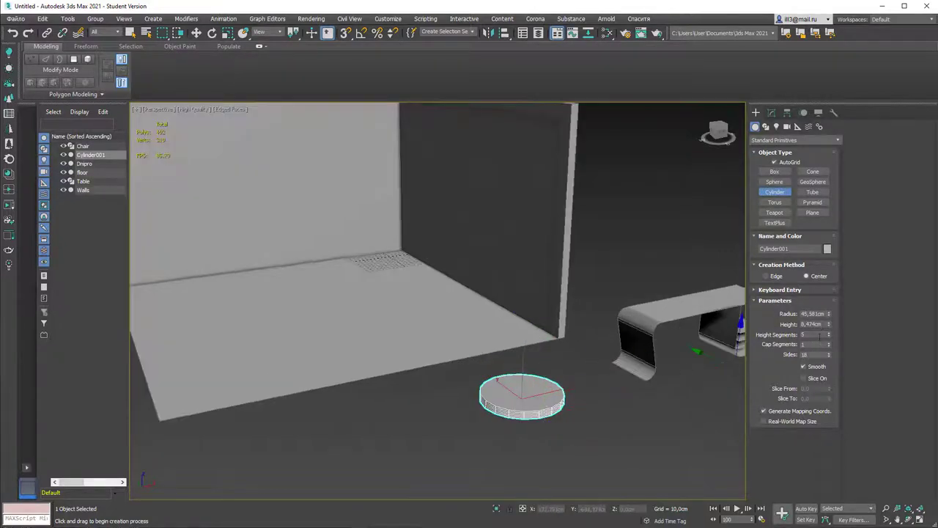
Set the new cylinder's radius to 50 cm and its height to 1 cm.
{"action": "double_click", "coordinate": [808, 313]}
{"action": "type", "text": "50"}
{"action": "key", "text": "Return"}
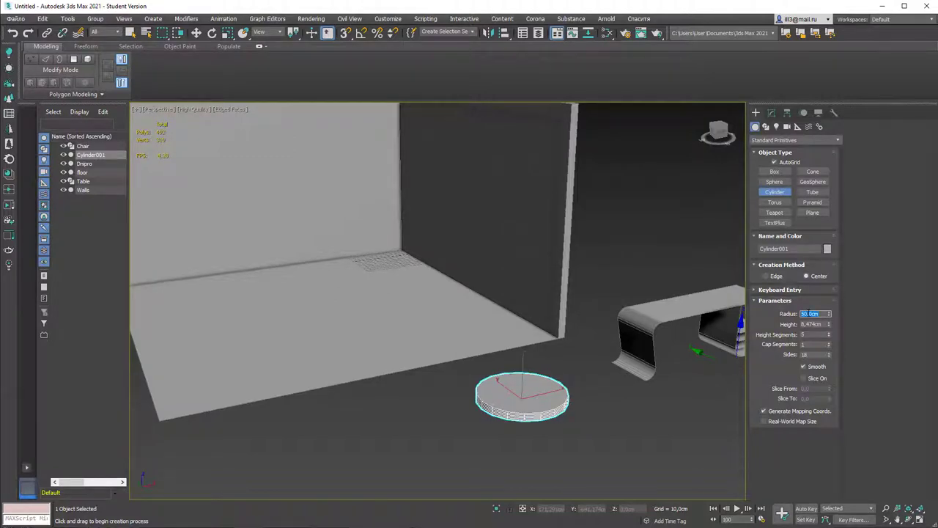
{"action": "key", "text": "Tab"}
{"action": "type", "text": "1"}
{"action": "key", "text": "Return"}
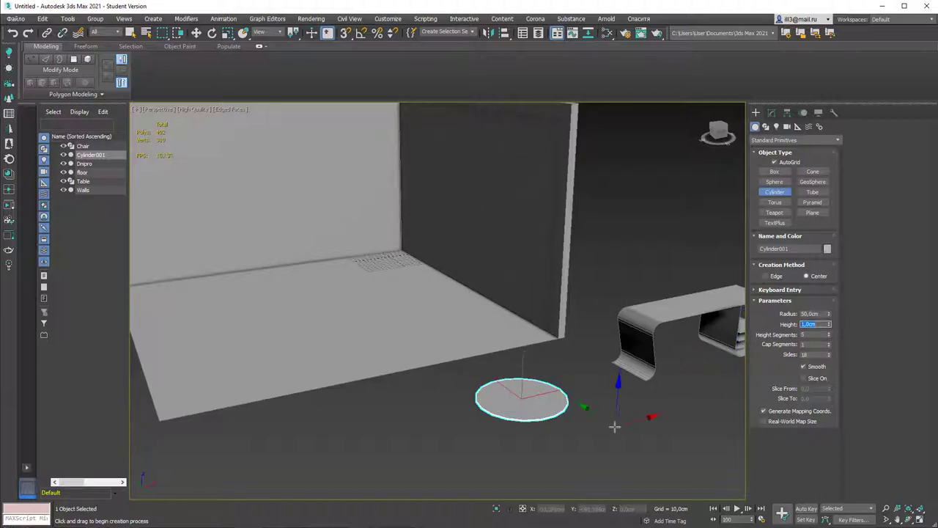
Reduce the flat cylinder's height segments to 1.
{"action": "key", "text": "F4"}
{"action": "scroll", "coordinate": [599, 415], "scroll_direction": "up", "scroll_amount": 2}
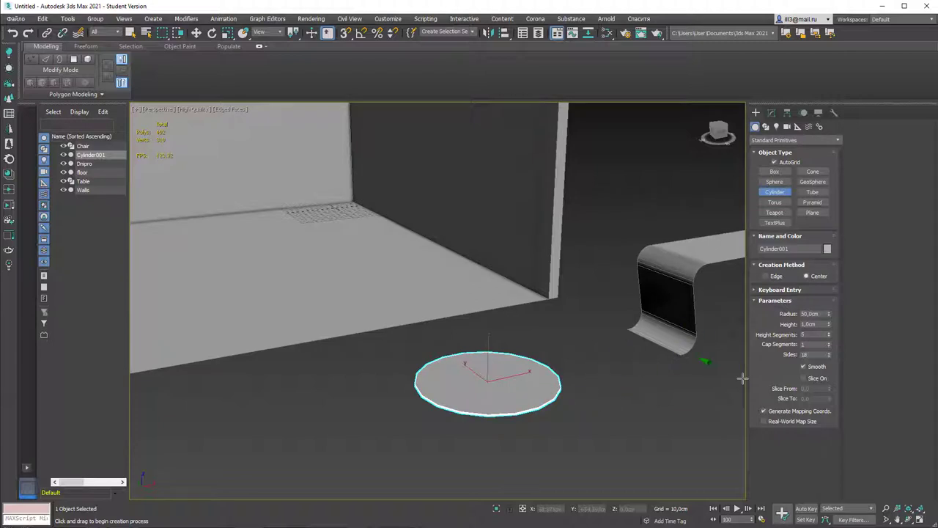
{"action": "double_click", "coordinate": [815, 334]}
{"action": "type", "text": "1"}
{"action": "key", "text": "Return"}
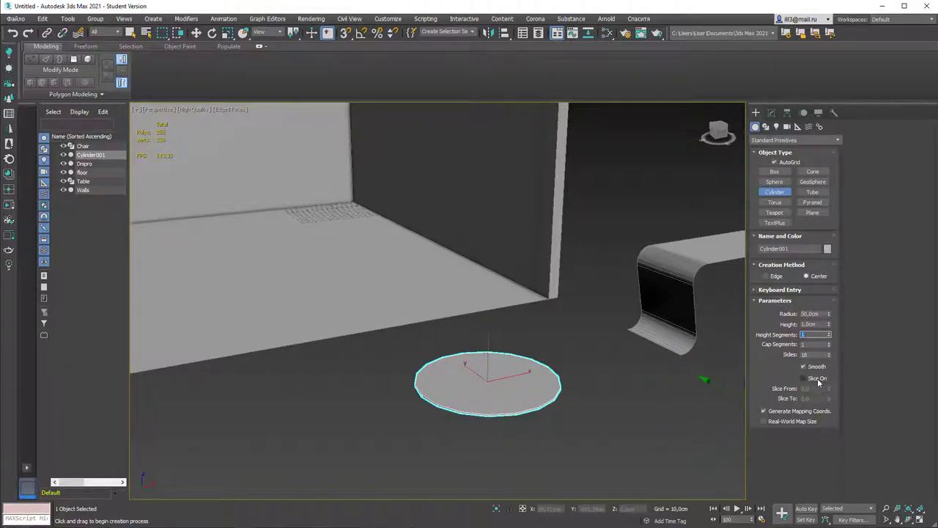
Enable slicing on the cylinder and set Slice From to 90 to leave a quarter disc, and finish creating cylinders.
{"action": "left_click", "coordinate": [804, 377]}
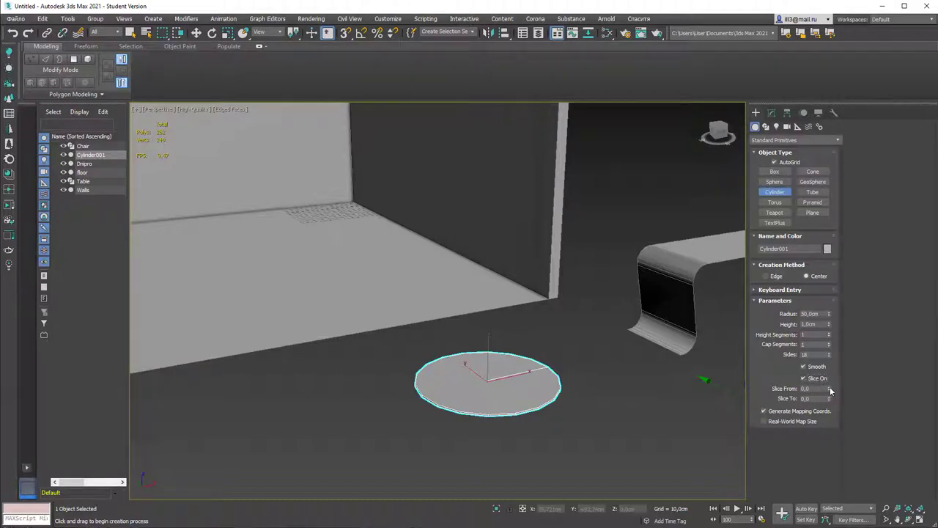
{"action": "left_click_drag", "start_coordinate": [829, 386], "coordinate": [845, 294]}
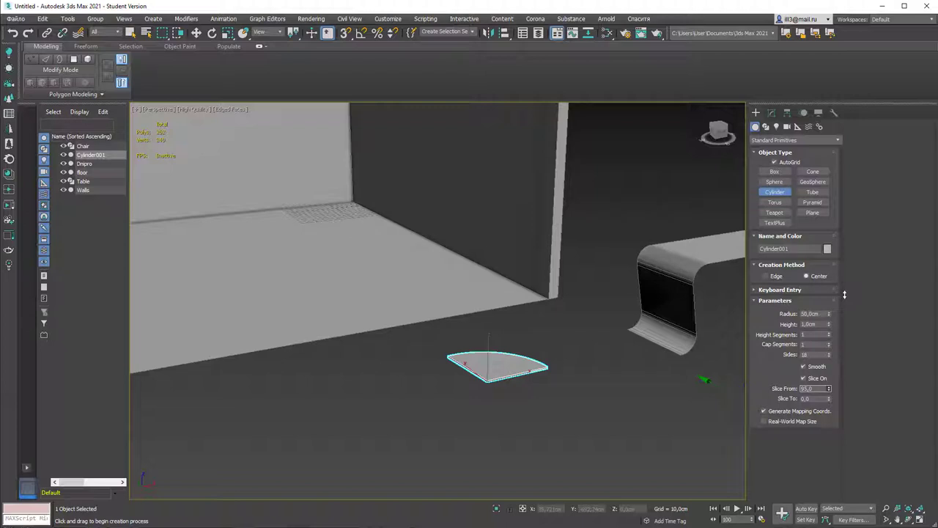
{"action": "double_click", "coordinate": [812, 389]}
{"action": "type", "text": "90"}
{"action": "key", "text": "Return"}
{"action": "right_click", "coordinate": [593, 391]}
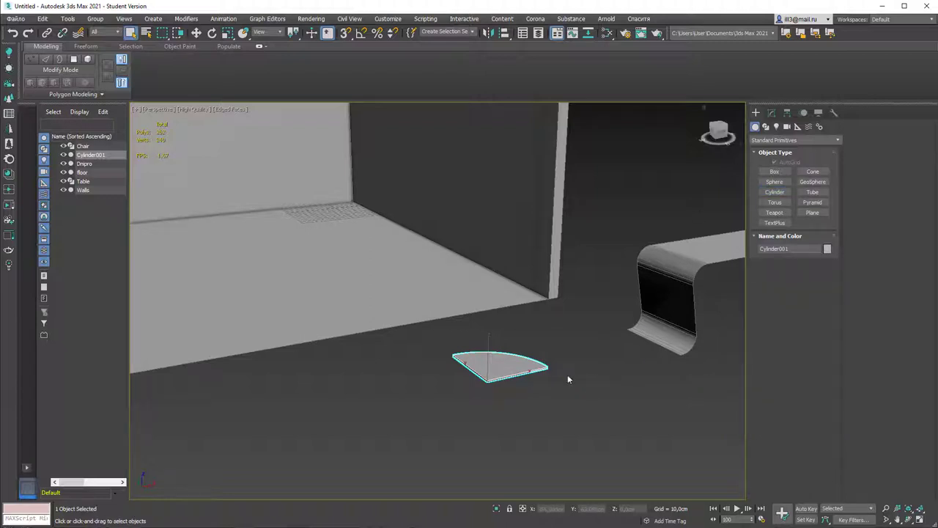
Turn on angle snapping and rotate the quarter disc itself 180 degrees around the Z axis, without making a copy.
{"action": "key", "text": "e"}
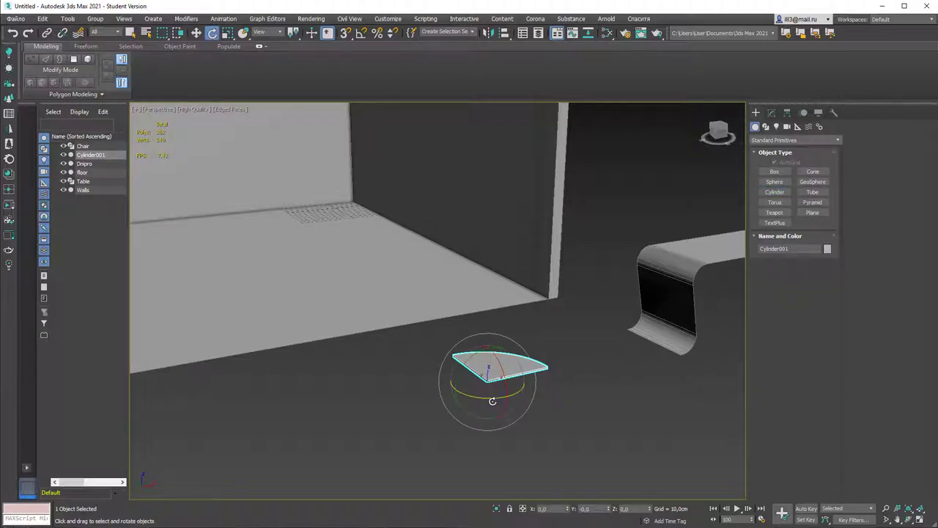
{"action": "key", "text": "a"}
{"action": "left_click_drag", "start_coordinate": [491, 399], "coordinate": [579, 367]}
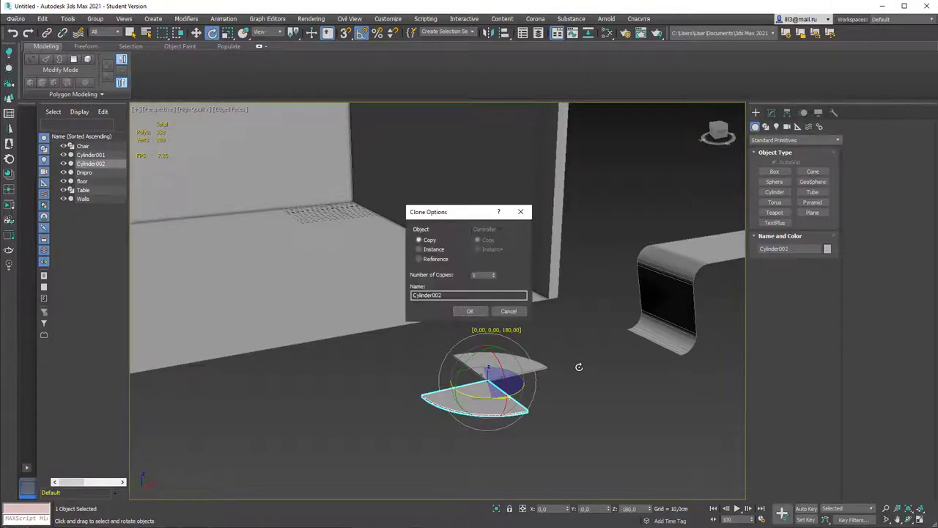
{"action": "left_click", "coordinate": [508, 311]}
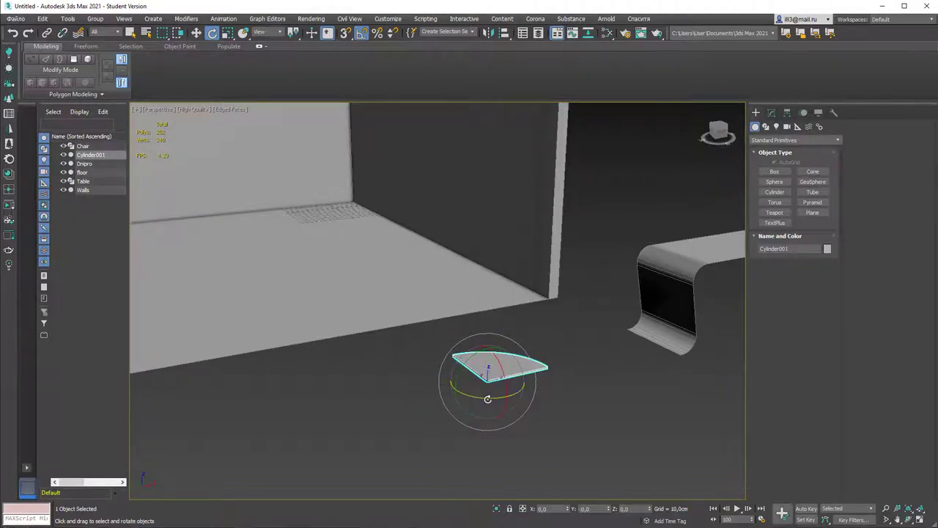
{"action": "left_click_drag", "start_coordinate": [491, 395], "coordinate": [570, 374]}
{"action": "key", "text": "w"}
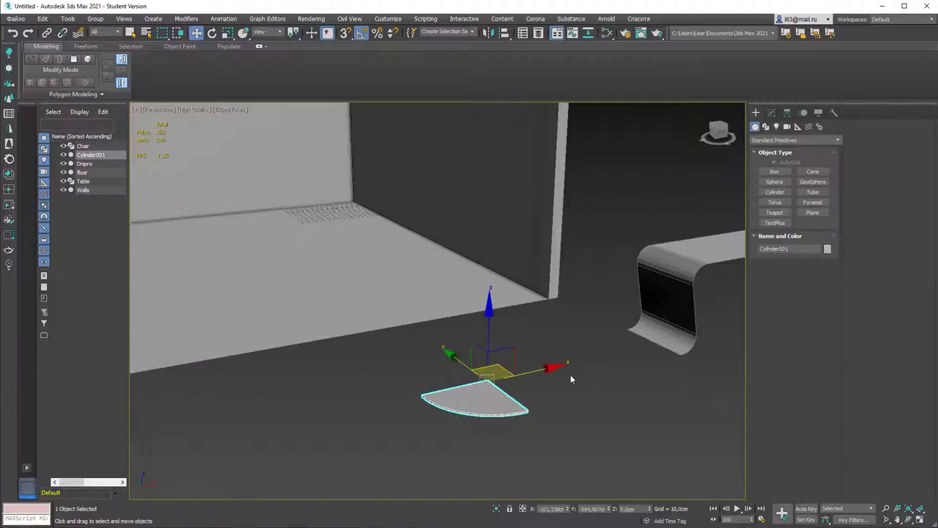
With snapping on, draw an open line in the Top view along the quarter disc's two straight edges, through its corner.
{"action": "mouse_move", "coordinate": [564, 379]}
{"action": "middle_mouse_down", "text": "alt"}
{"action": "mouse_move", "coordinate": [577, 352]}
{"action": "mouse_move", "coordinate": [550, 398]}
{"action": "mouse_move", "coordinate": [554, 389]}
{"action": "middle_mouse_up", "text": "alt"}
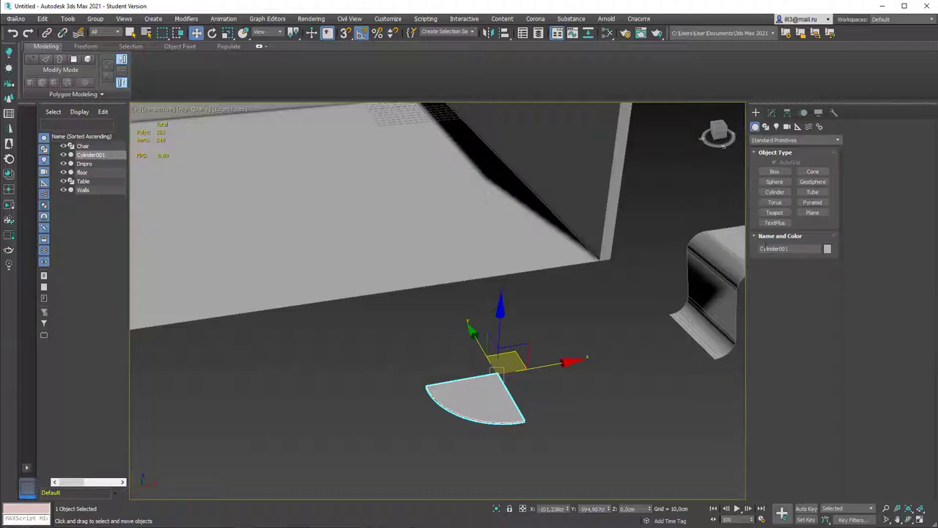
{"action": "left_click", "coordinate": [772, 113]}
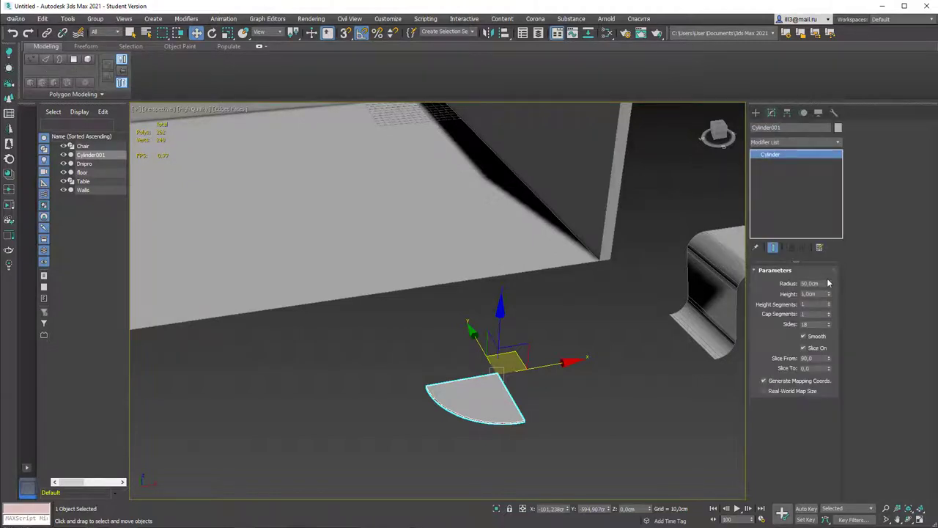
{"action": "left_click", "coordinate": [756, 113]}
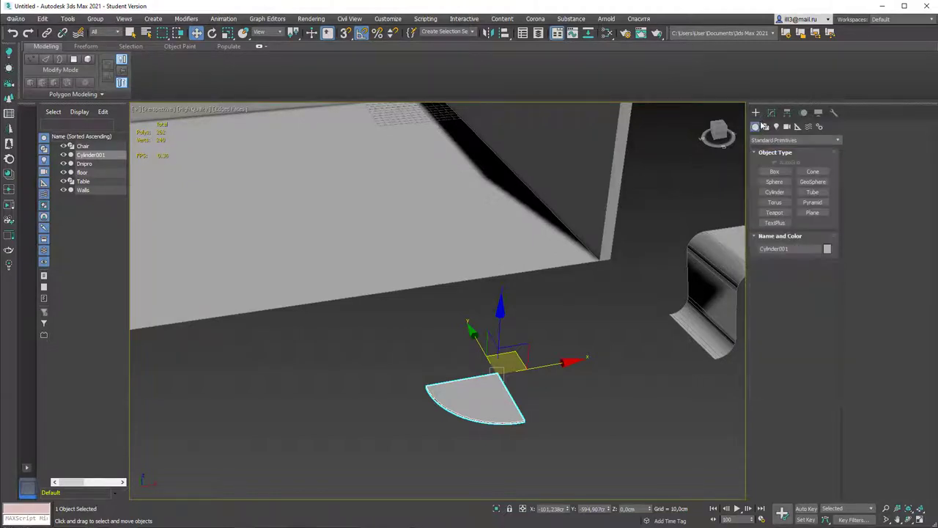
{"action": "left_click", "coordinate": [766, 126]}
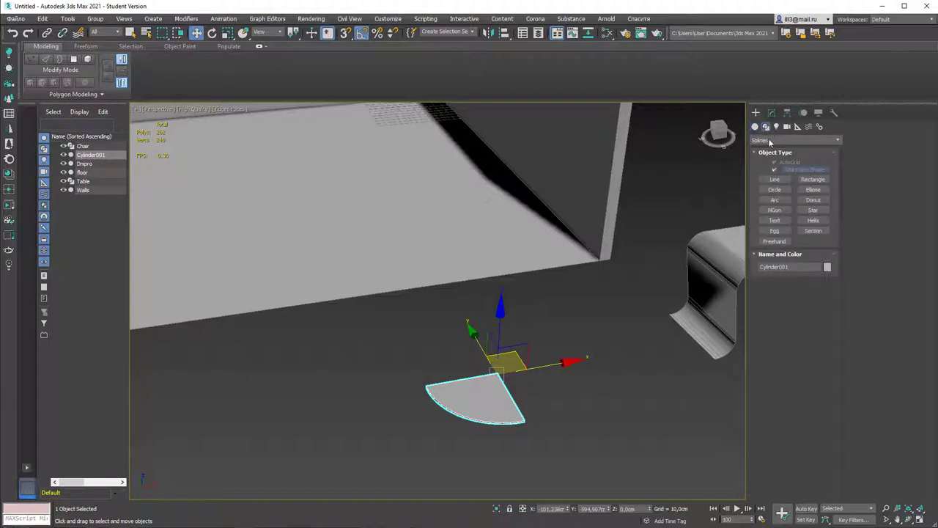
{"action": "left_click", "coordinate": [775, 182]}
{"action": "scroll", "coordinate": [431, 382], "scroll_direction": "up", "scroll_amount": 2}
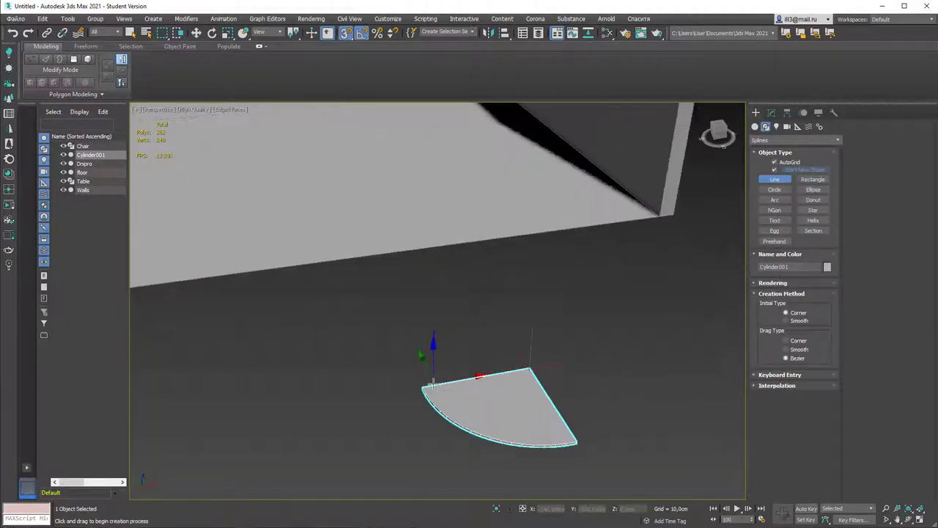
{"action": "scroll", "coordinate": [432, 382], "scroll_direction": "up", "scroll_amount": 2}
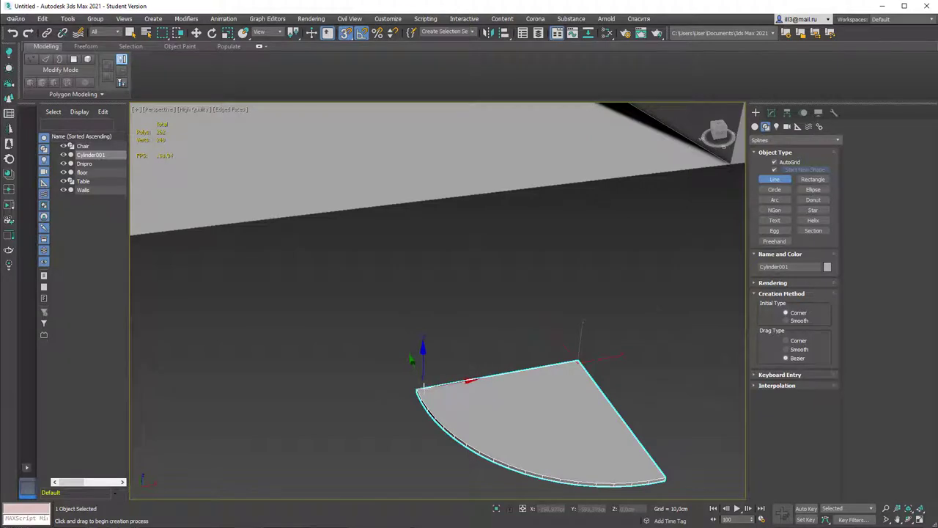
{"action": "scroll", "coordinate": [424, 389], "scroll_direction": "up", "scroll_amount": 2}
{"action": "key", "text": "t"}
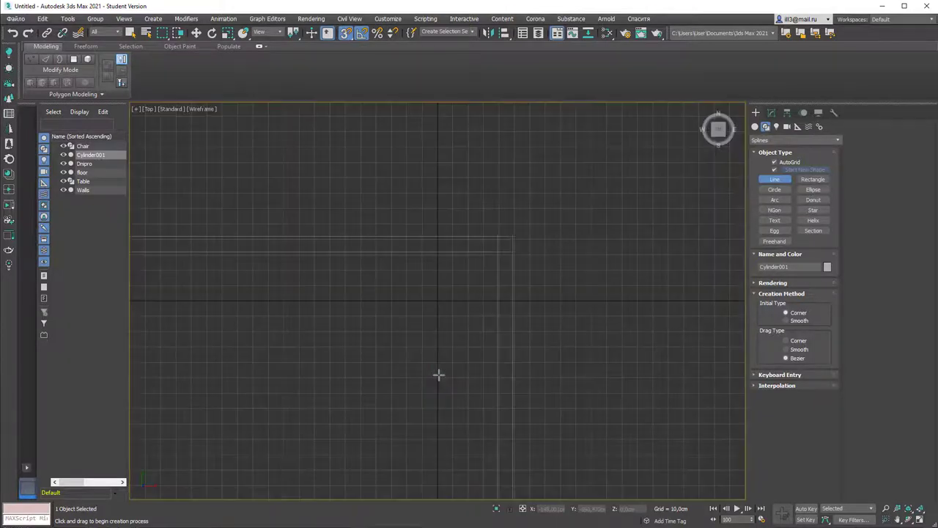
{"action": "scroll", "coordinate": [437, 375], "scroll_direction": "down", "scroll_amount": 3}
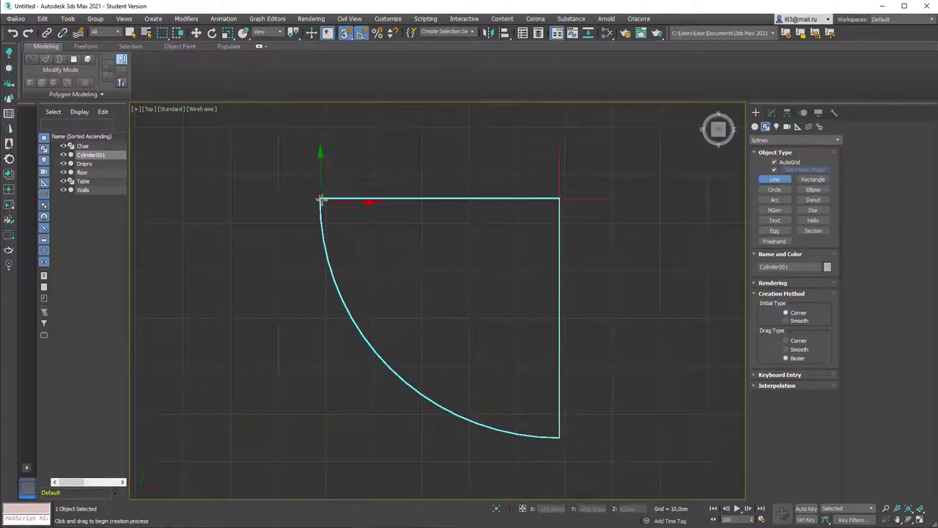
{"action": "left_click", "coordinate": [320, 198]}
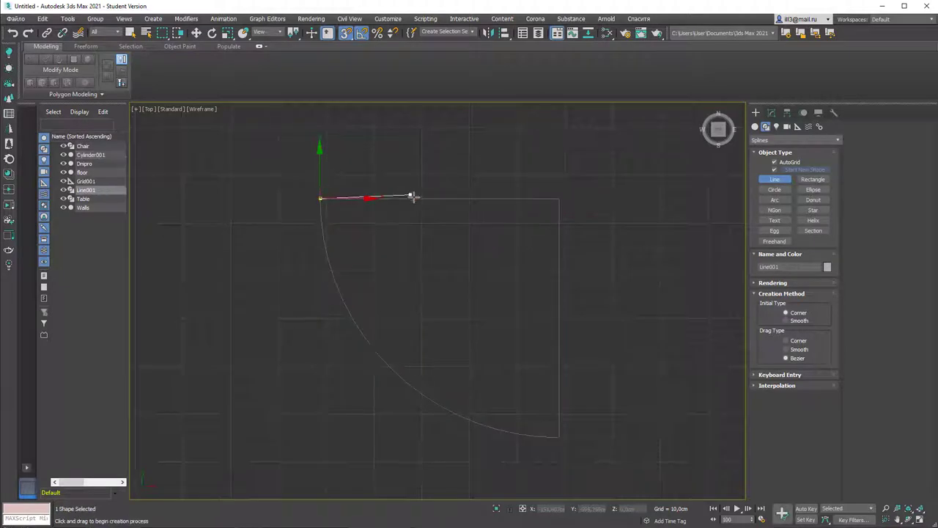
{"action": "left_click", "coordinate": [559, 198]}
{"action": "left_click", "coordinate": [560, 436]}
{"action": "right_click", "coordinate": [561, 437]}
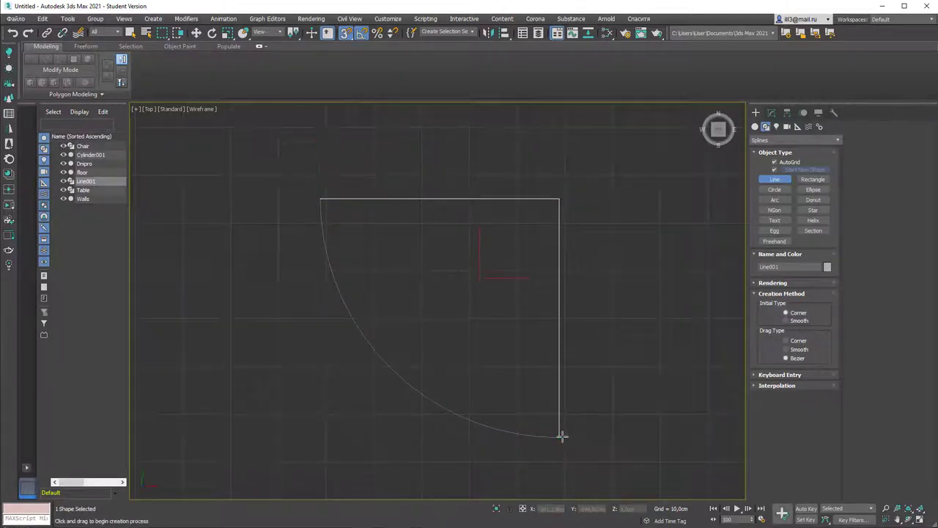
In the perspective view, apply an Extrude modifier to the L-shaped line with an amount of 200 cm.
{"action": "key", "text": "p"}
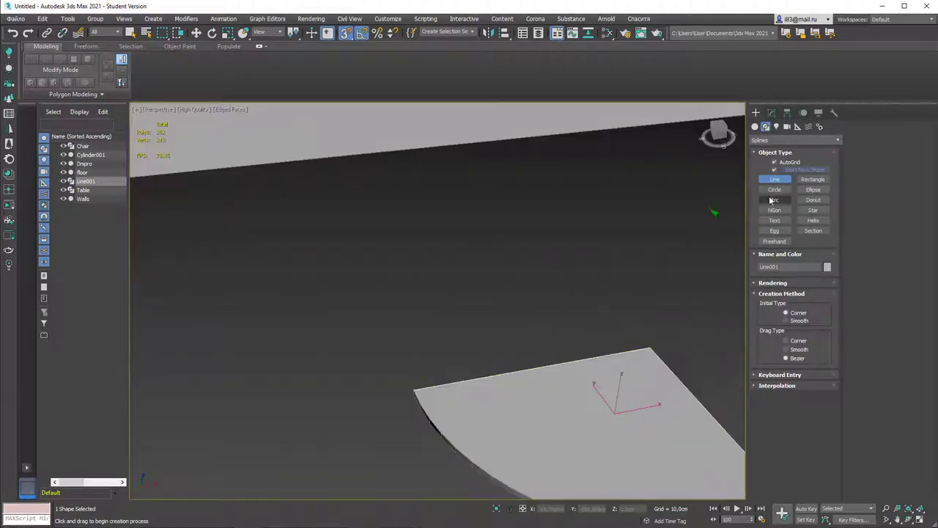
{"action": "left_click", "coordinate": [771, 114]}
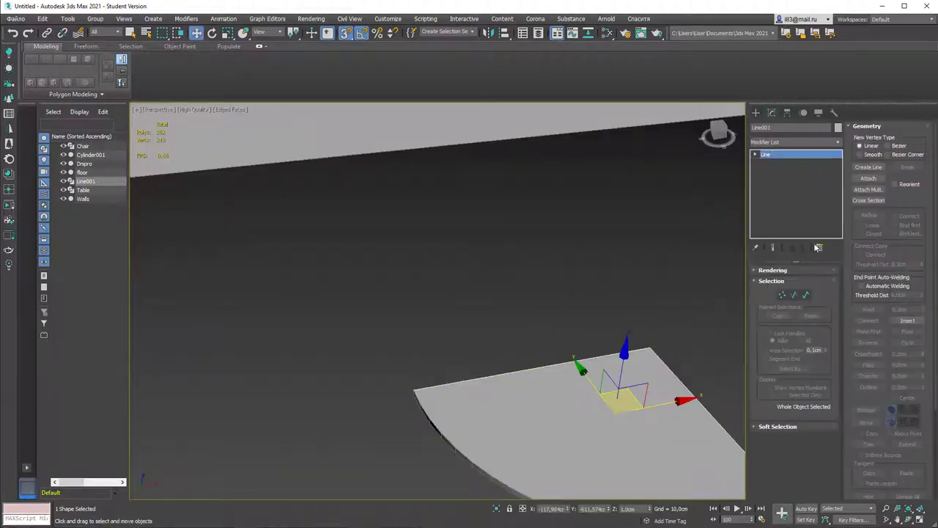
{"action": "left_click", "coordinate": [838, 144]}
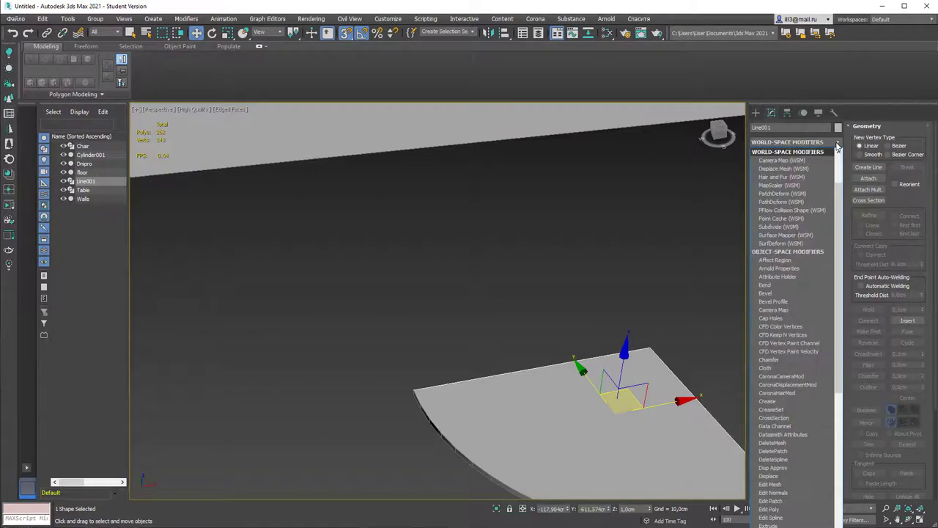
{"action": "key", "text": "e"}
{"action": "key", "text": "x"}
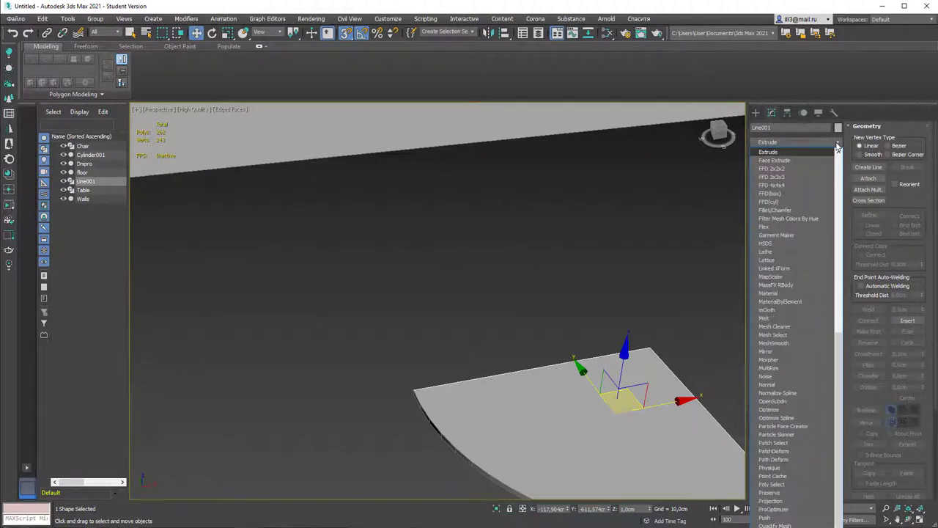
{"action": "key", "text": "Return"}
{"action": "middle_click_drag", "start_coordinate": [589, 248], "coordinate": [561, 266]}
{"action": "scroll", "coordinate": [555, 275], "scroll_direction": "down", "scroll_amount": 3}
{"action": "scroll", "coordinate": [594, 256], "scroll_direction": "down", "scroll_amount": 3}
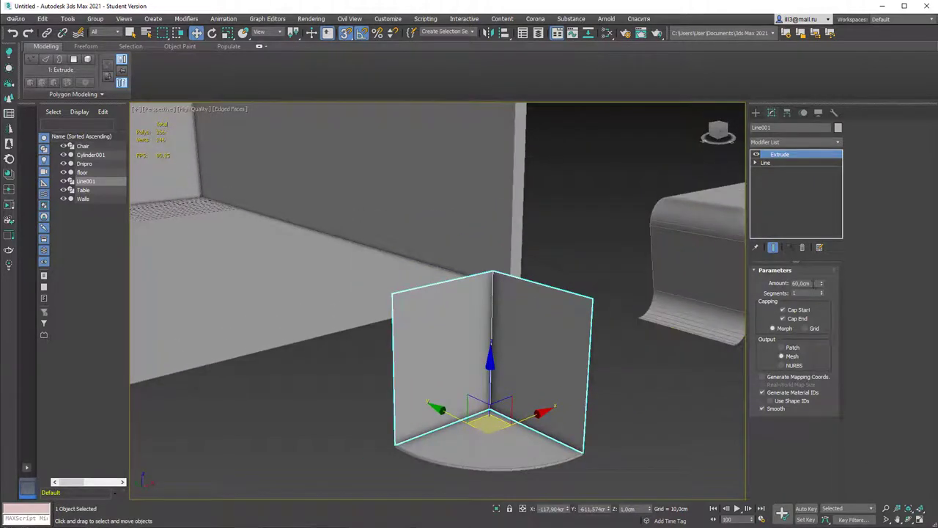
{"action": "double_click", "coordinate": [817, 283]}
{"action": "type", "text": "200"}
{"action": "key", "text": "Return"}
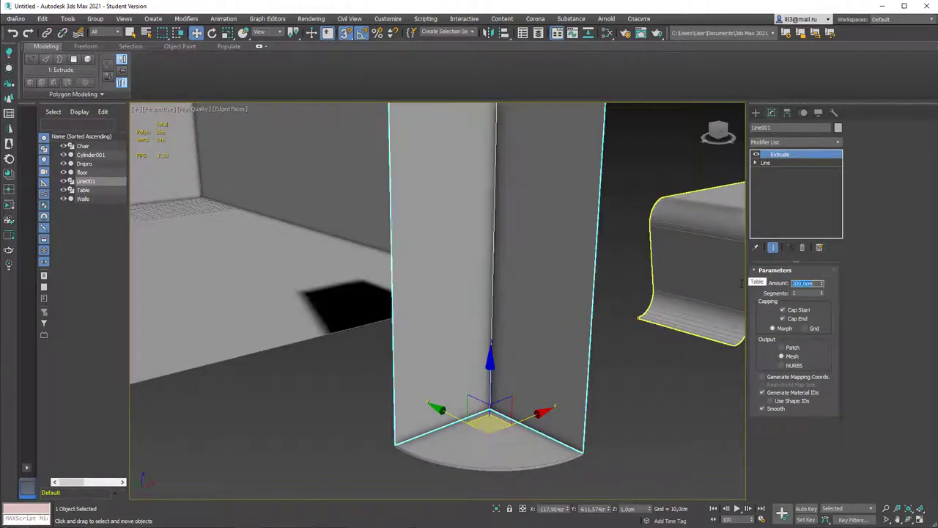
With snapping off, clone the quarter-disc shelf upward along Z as three copies spaced about 53 cm apart.
{"action": "scroll", "coordinate": [519, 298], "scroll_direction": "down", "scroll_amount": 4}
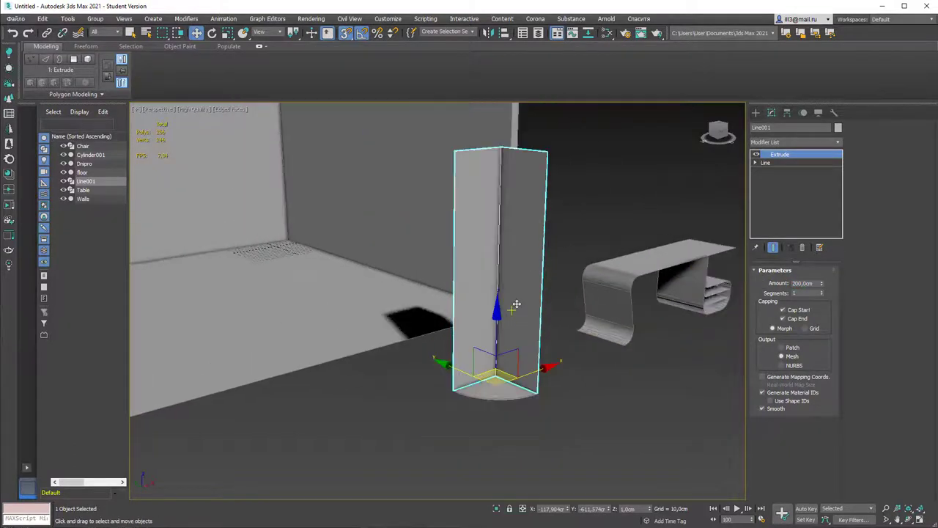
{"action": "middle_click_drag", "start_coordinate": [516, 304], "coordinate": [462, 339]}
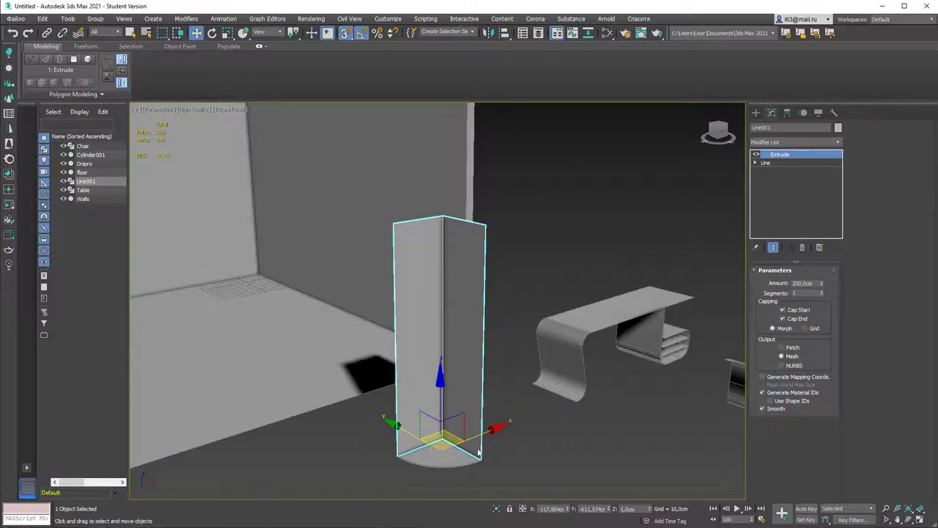
{"action": "right_click", "coordinate": [454, 455]}
{"action": "mouse_move", "coordinate": [527, 414]}
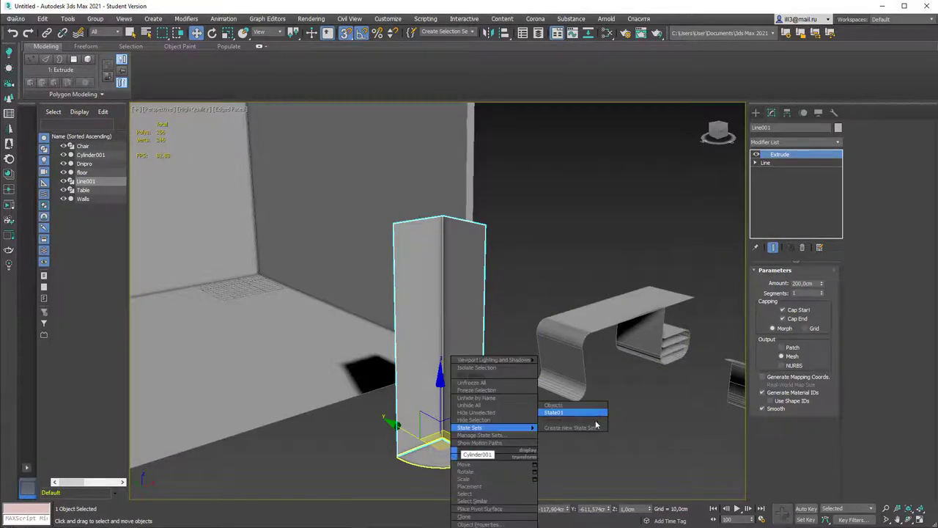
{"action": "left_click", "coordinate": [593, 425]}
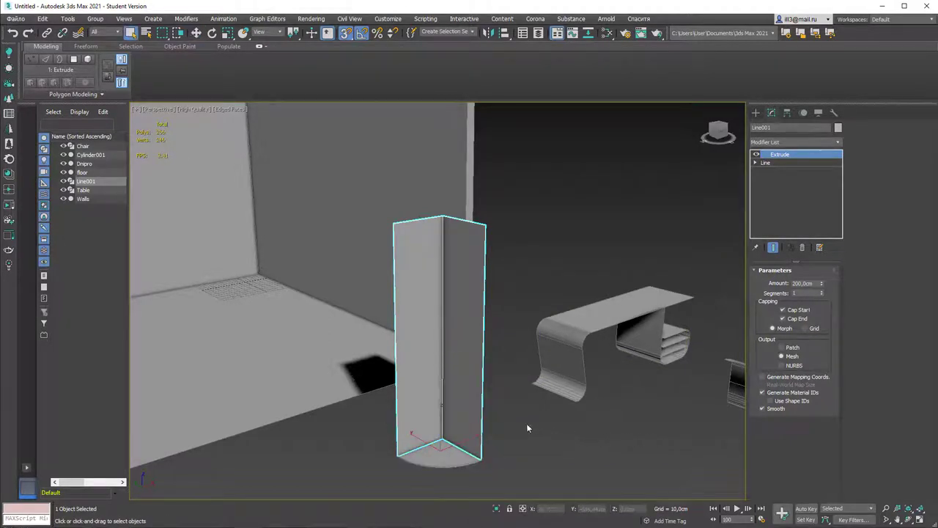
{"action": "left_click", "coordinate": [439, 454]}
{"action": "key", "text": "w"}
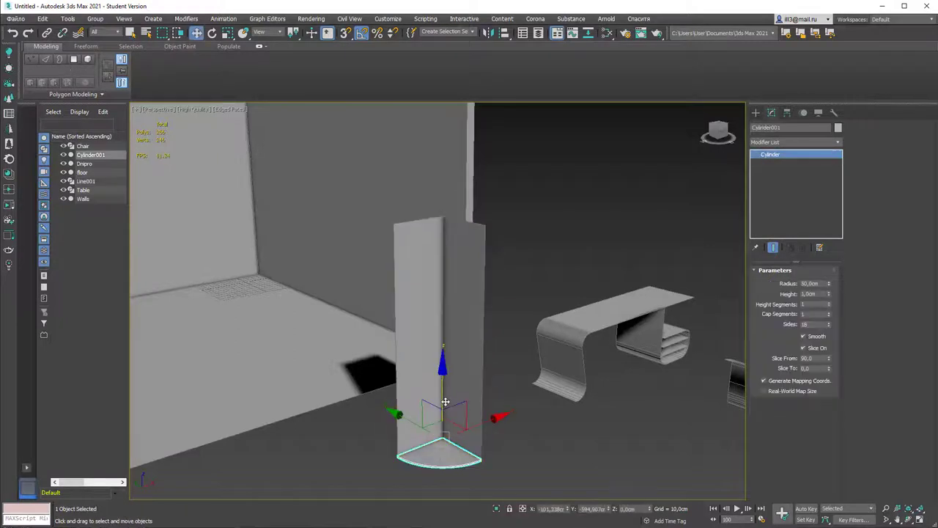
{"action": "left_click_drag", "start_coordinate": [443, 399], "coordinate": [453, 339]}
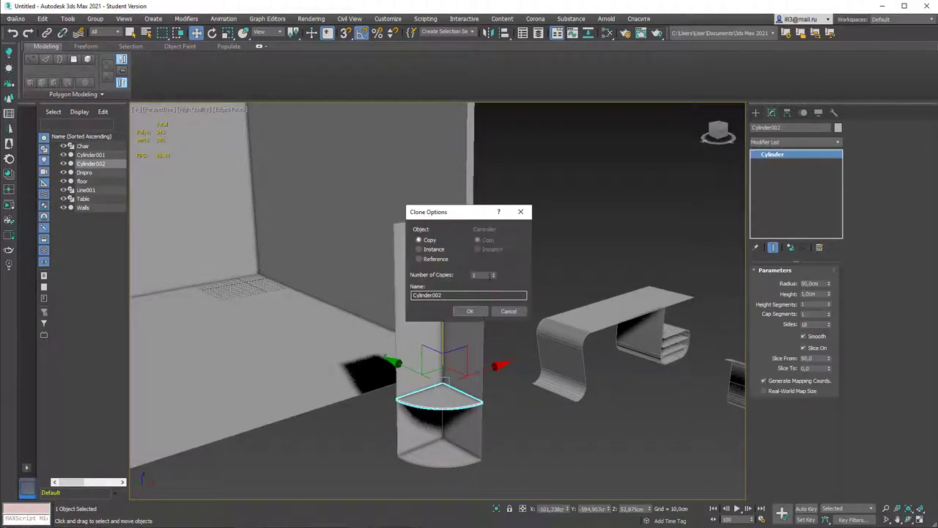
{"action": "left_click", "coordinate": [493, 273]}
{"action": "left_click", "coordinate": [493, 273]}
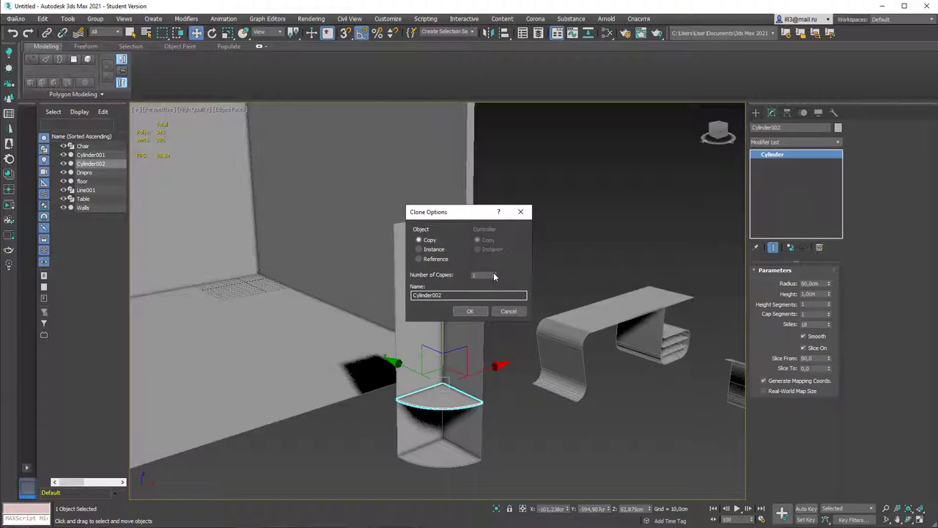
{"action": "left_click", "coordinate": [477, 310]}
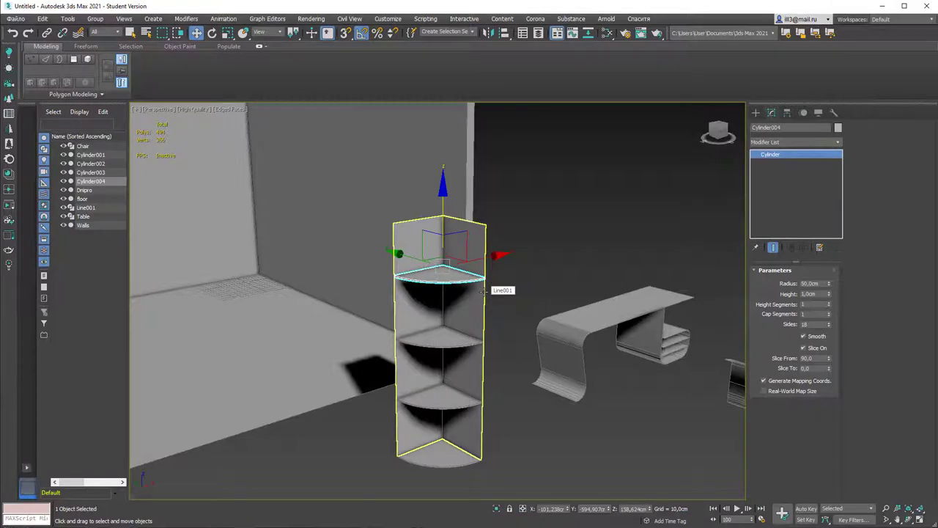
Convert the extruded L-shaped back panel of the shelving unit to an Editable Poly.
{"action": "mouse_move", "coordinate": [489, 282]}
{"action": "middle_mouse_down", "text": "alt"}
{"action": "mouse_move", "coordinate": [519, 272]}
{"action": "mouse_move", "coordinate": [491, 284]}
{"action": "middle_mouse_up", "text": "alt"}
{"action": "scroll", "coordinate": [491, 283], "scroll_direction": "up", "scroll_amount": 2}
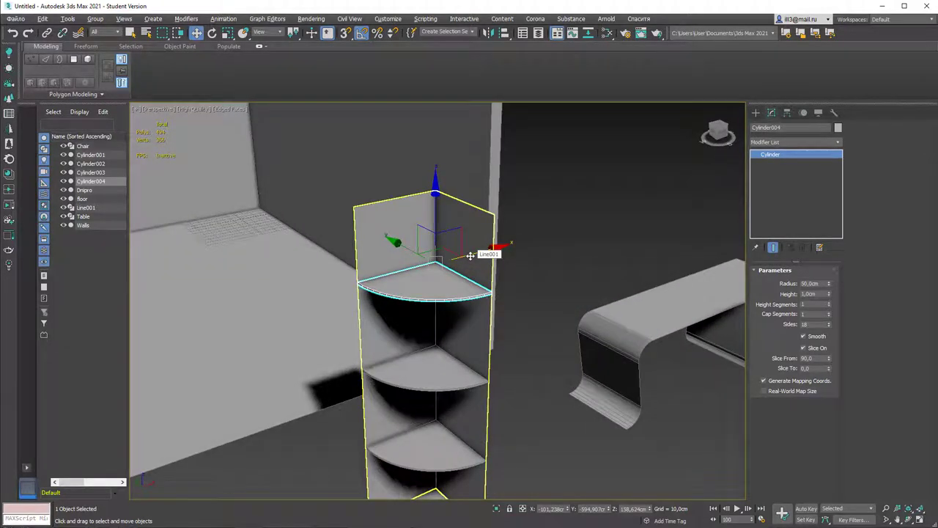
{"action": "left_click", "coordinate": [379, 212]}
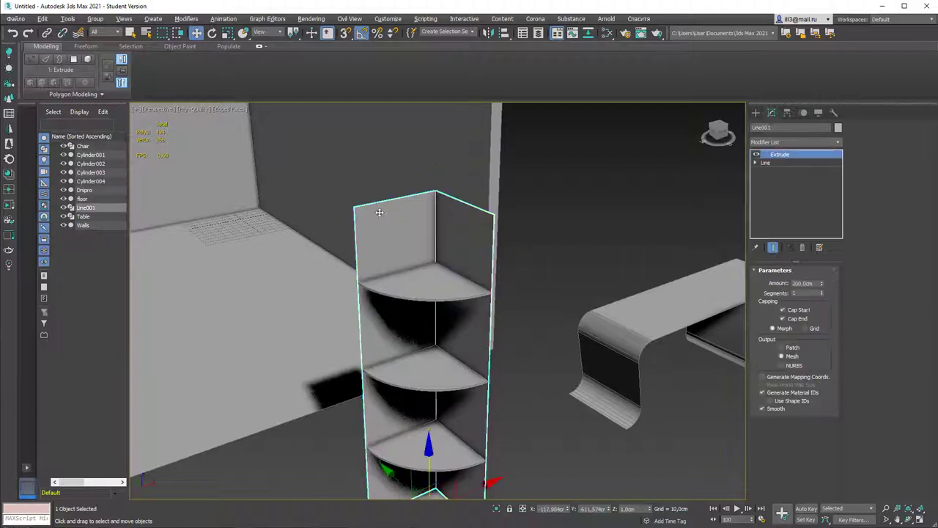
{"action": "left_click", "coordinate": [513, 223]}
{"action": "left_click", "coordinate": [394, 219]}
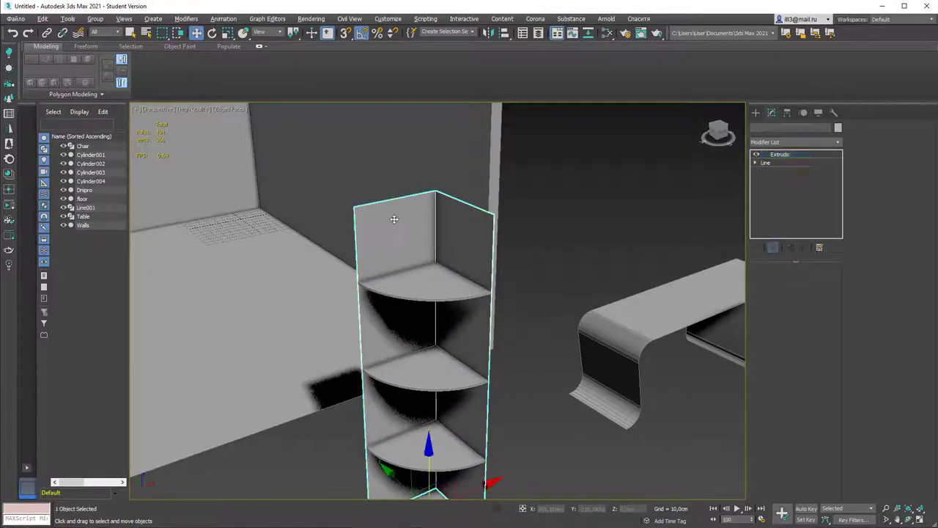
{"action": "right_click", "coordinate": [394, 218]}
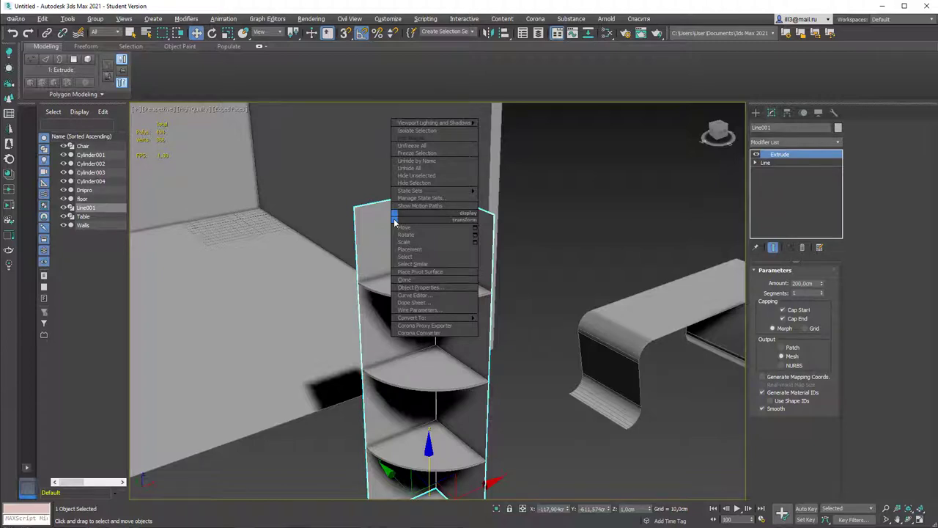
{"action": "mouse_move", "coordinate": [448, 321]}
{"action": "left_click", "coordinate": [510, 325]}
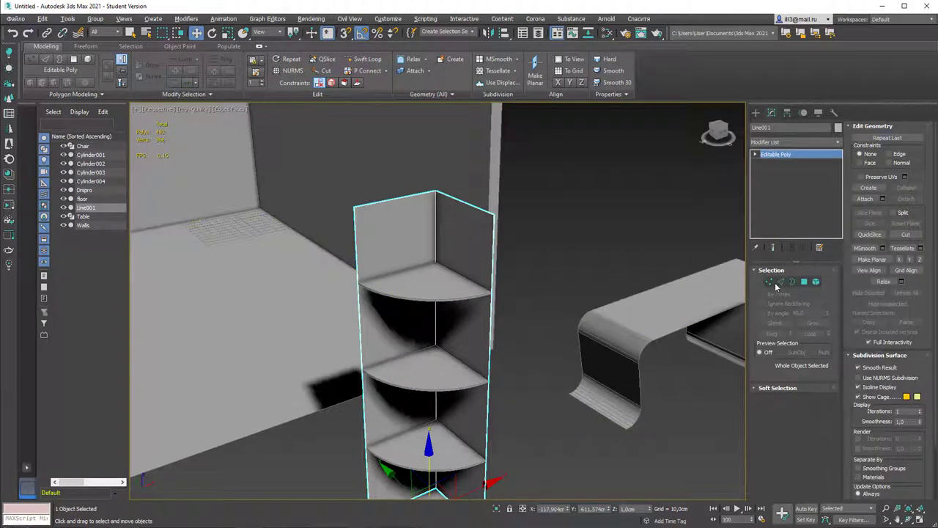
{"action": "left_click", "coordinate": [769, 282]}
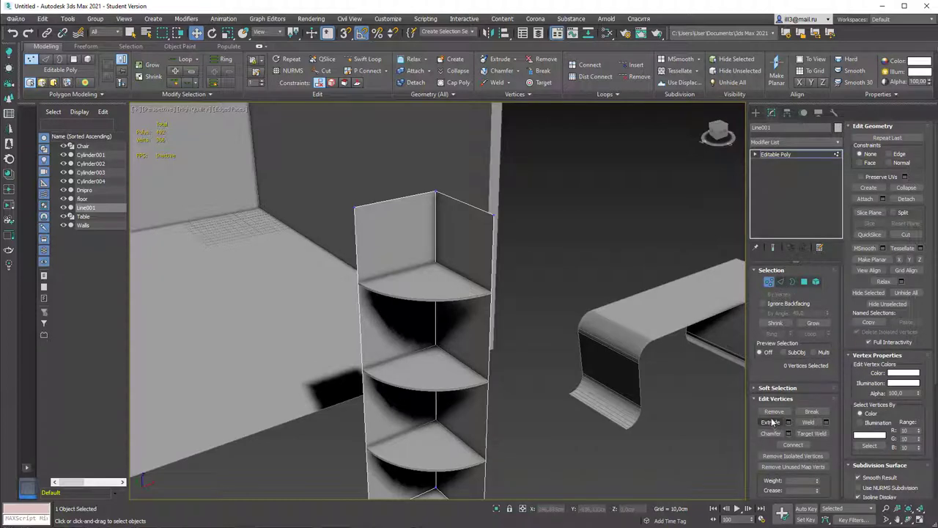
{"action": "left_click_drag", "start_coordinate": [334, 205], "coordinate": [368, 235]}
{"action": "left_click", "coordinate": [499, 220], "text": "ctrl"}
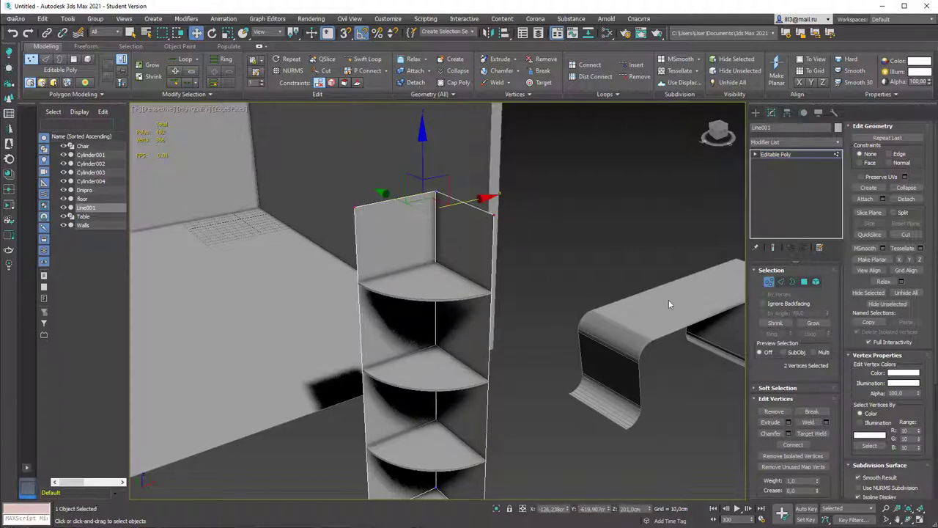
{"action": "left_click", "coordinate": [788, 435]}
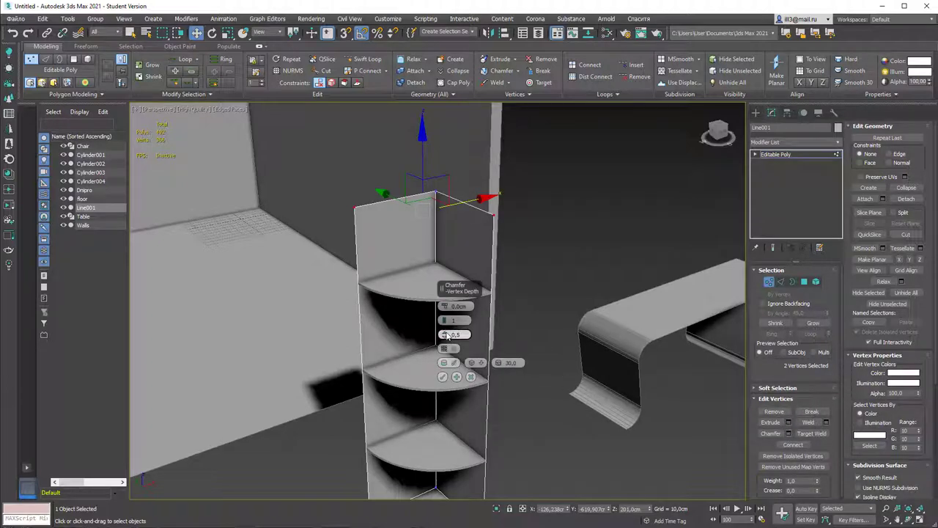
{"action": "left_click_drag", "start_coordinate": [447, 334], "coordinate": [448, 307]}
{"action": "key", "text": "Escape"}
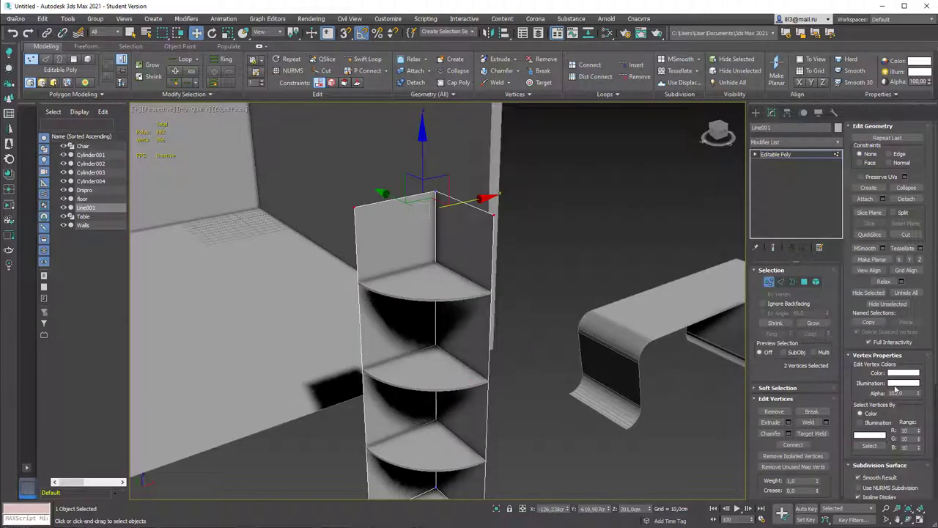
{"action": "left_click", "coordinate": [782, 283]}
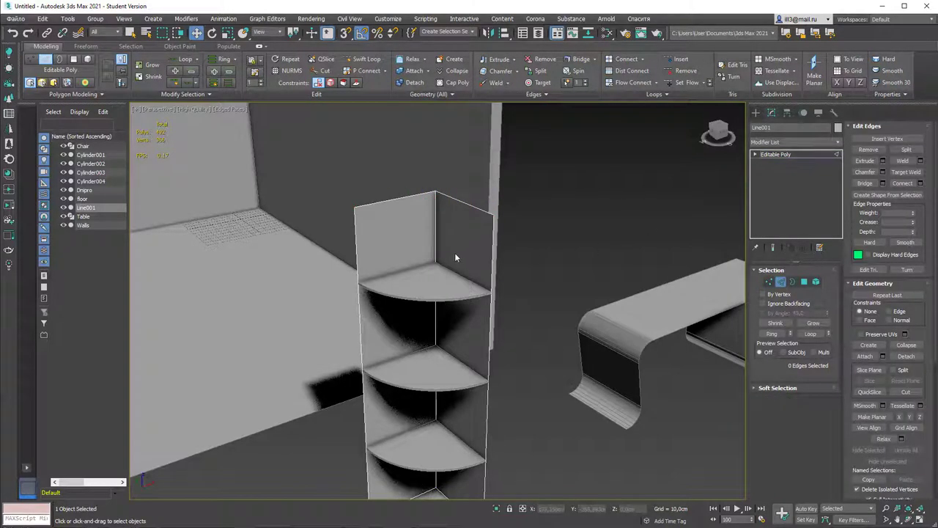
{"action": "left_click", "coordinate": [361, 208]}
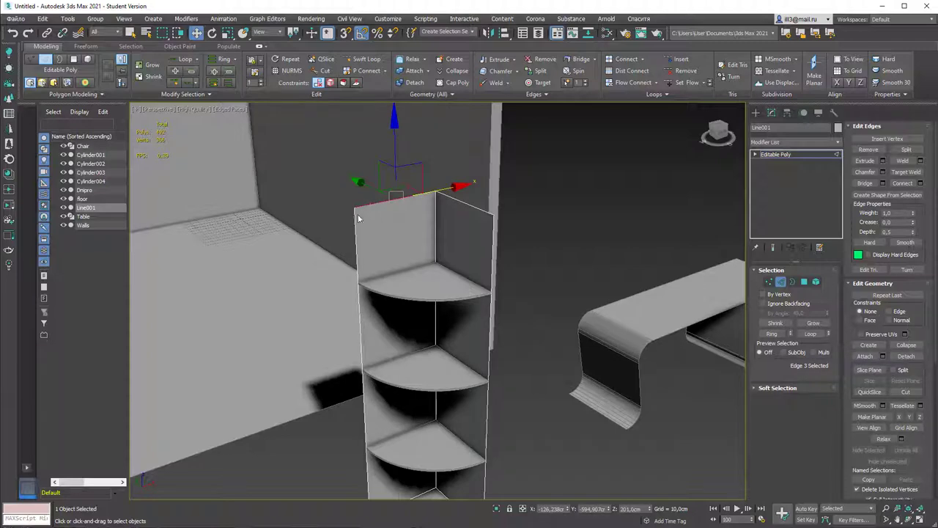
{"action": "left_click", "coordinate": [354, 220]}
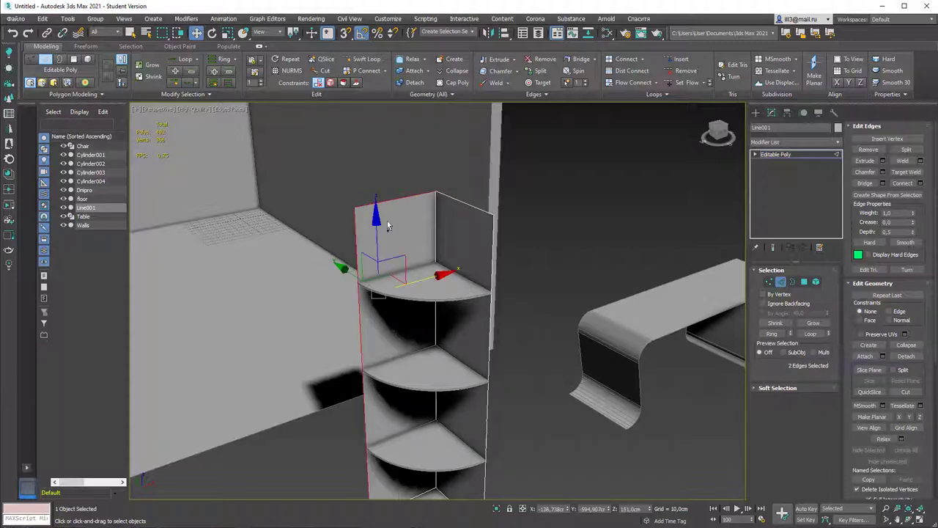
{"action": "left_click", "coordinate": [883, 172]}
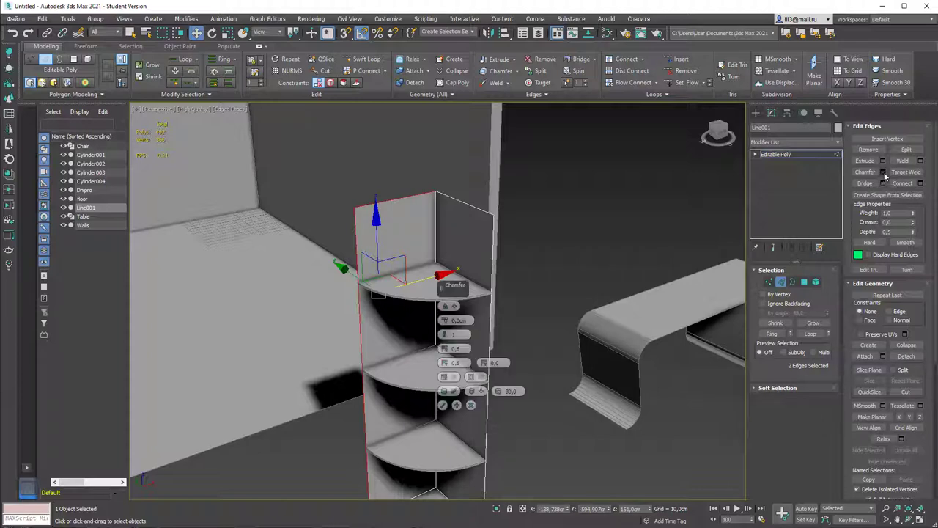
{"action": "left_click_drag", "start_coordinate": [456, 323], "coordinate": [457, 320]}
{"action": "left_click_drag", "start_coordinate": [466, 220], "coordinate": [466, 217]}
{"action": "scroll", "coordinate": [555, 326], "scroll_direction": "down", "scroll_amount": 5}
{"action": "middle_click_drag", "start_coordinate": [527, 312], "coordinate": [547, 323], "text": "alt"}
{"action": "key", "text": "Escape"}
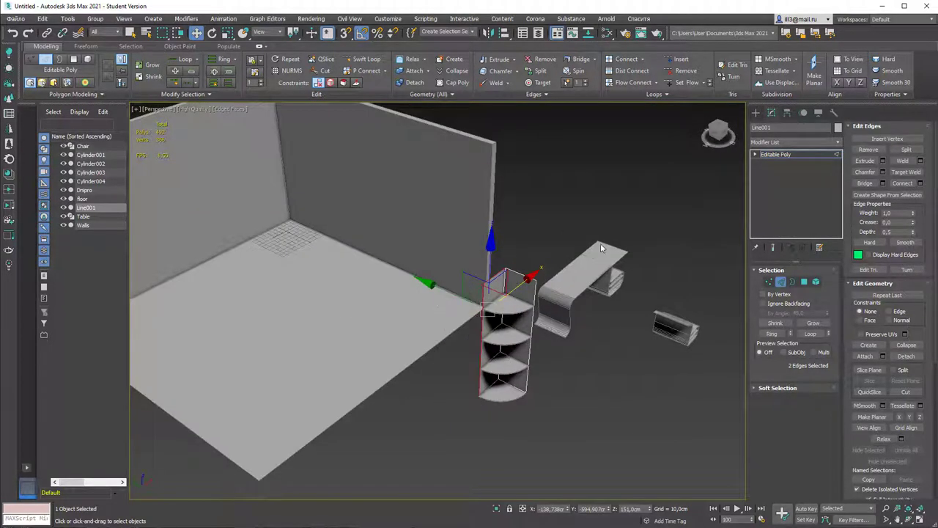
{"action": "left_click", "coordinate": [777, 155]}
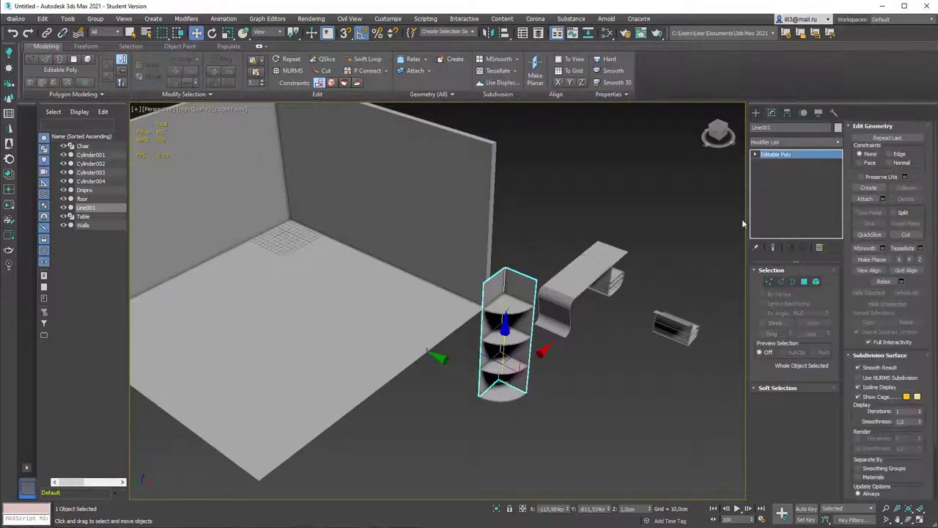
Apply a Shell modifier to the shelving unit's L-shaped back panel.
{"action": "scroll", "coordinate": [554, 280], "scroll_direction": "up", "scroll_amount": 3}
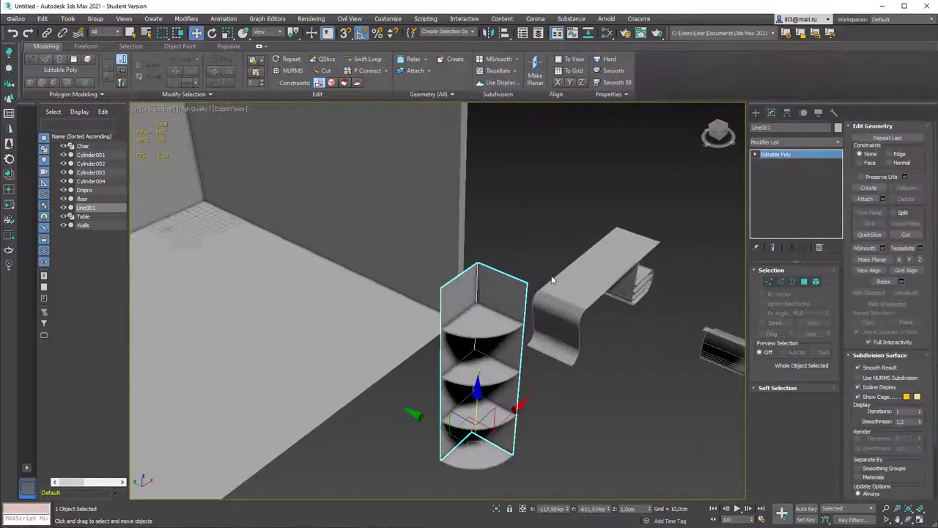
{"action": "left_click", "coordinate": [837, 143]}
{"action": "type", "text": "sh"}
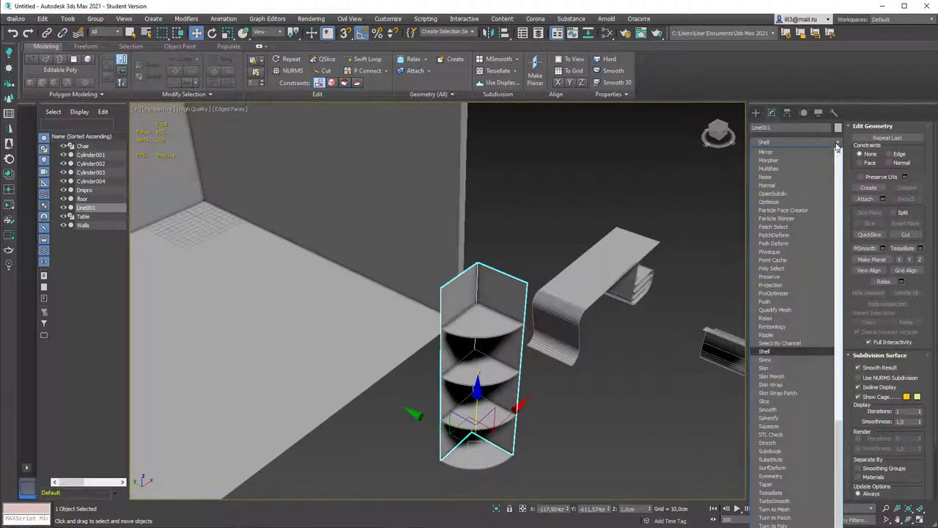
{"action": "key", "text": "Return"}
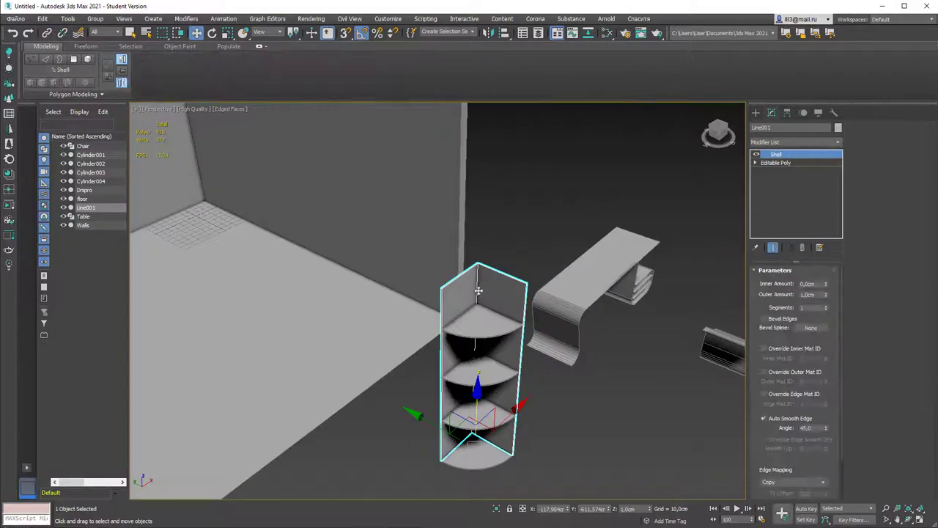
Set the Shell modifier's inner amount to 1 cm and its outer amount to 0 cm.
{"action": "scroll", "coordinate": [478, 291], "scroll_direction": "up", "scroll_amount": 8}
{"action": "middle_click_drag", "start_coordinate": [320, 274], "coordinate": [425, 241]}
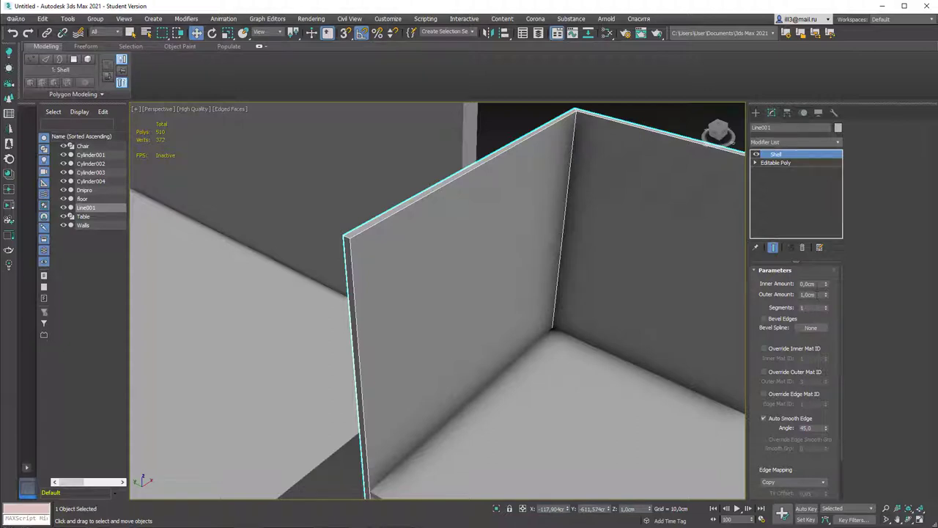
{"action": "left_click_drag", "start_coordinate": [818, 284], "coordinate": [787, 284]}
{"action": "type", "text": "1"}
{"action": "key", "text": "Return"}
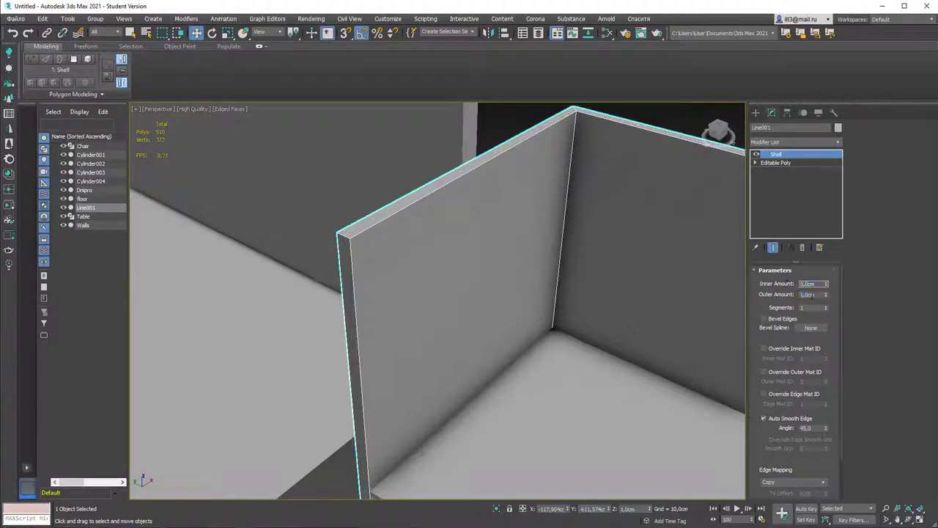
{"action": "key", "text": "Tab"}
{"action": "type", "text": "0"}
{"action": "key", "text": "Return"}
{"action": "scroll", "coordinate": [622, 269], "scroll_direction": "down", "scroll_amount": 3}
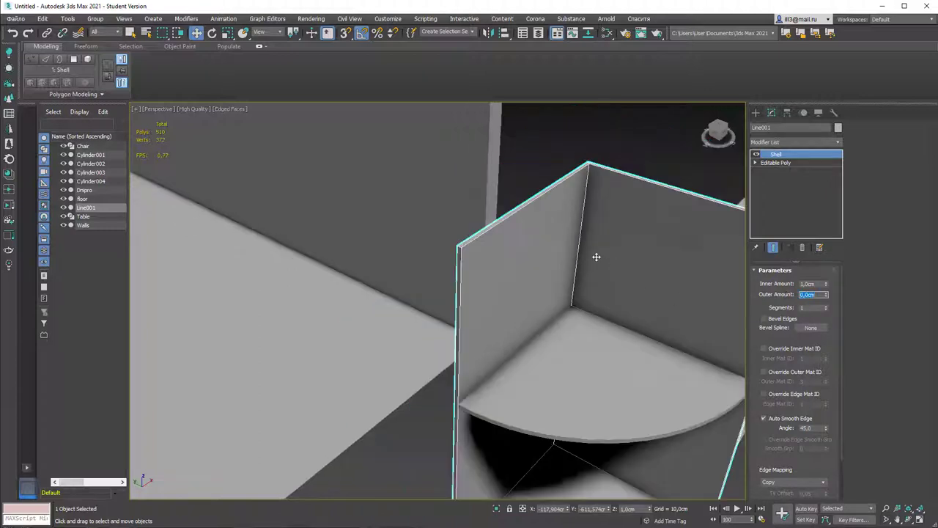
Collapse the back panel with its Shell thickness into an Editable Poly.
{"action": "right_click", "coordinate": [526, 235]}
{"action": "mouse_move", "coordinate": [581, 336]}
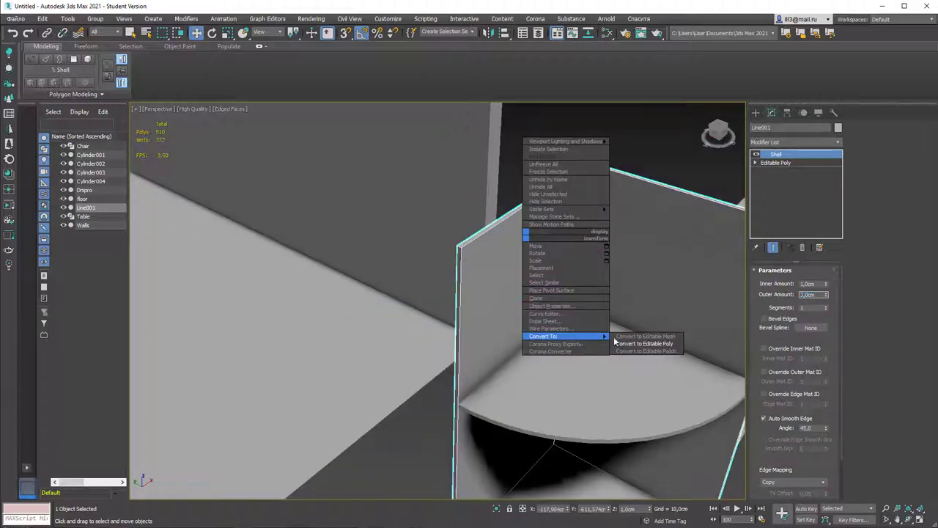
{"action": "left_click", "coordinate": [631, 341]}
Chamfer the short thickness edges at the back panel's two outer top corners by about 23.7 cm with 3 segments.
{"action": "key", "text": "2"}
{"action": "left_click", "coordinate": [461, 246]}
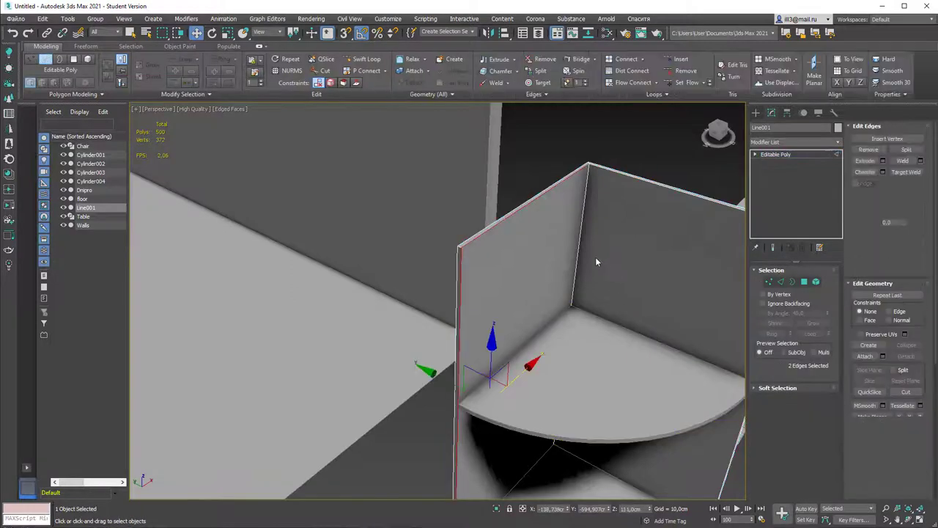
{"action": "left_click", "coordinate": [462, 247]}
{"action": "scroll", "coordinate": [466, 247], "scroll_direction": "up", "scroll_amount": 3}
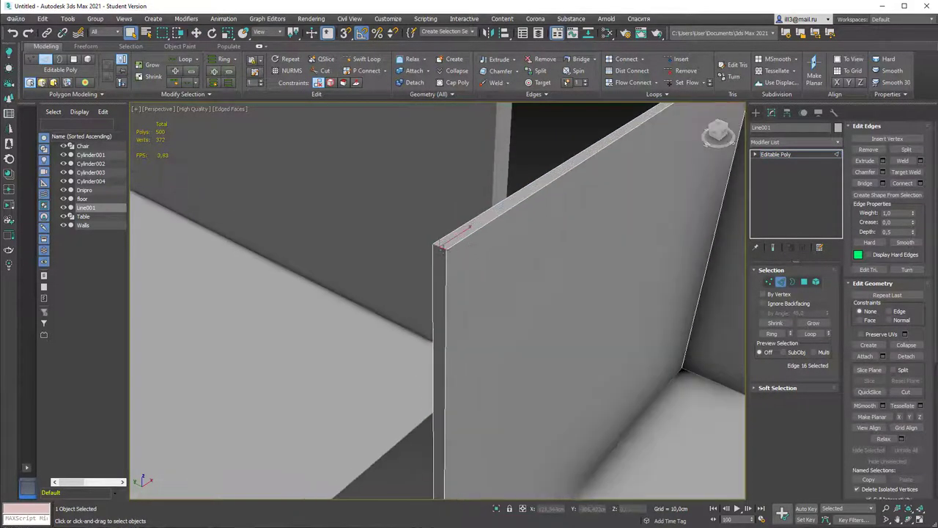
{"action": "mouse_move", "coordinate": [467, 247]}
{"action": "middle_mouse_down"}
{"action": "mouse_move", "coordinate": [557, 244]}
{"action": "mouse_move", "coordinate": [465, 261]}
{"action": "middle_mouse_up"}
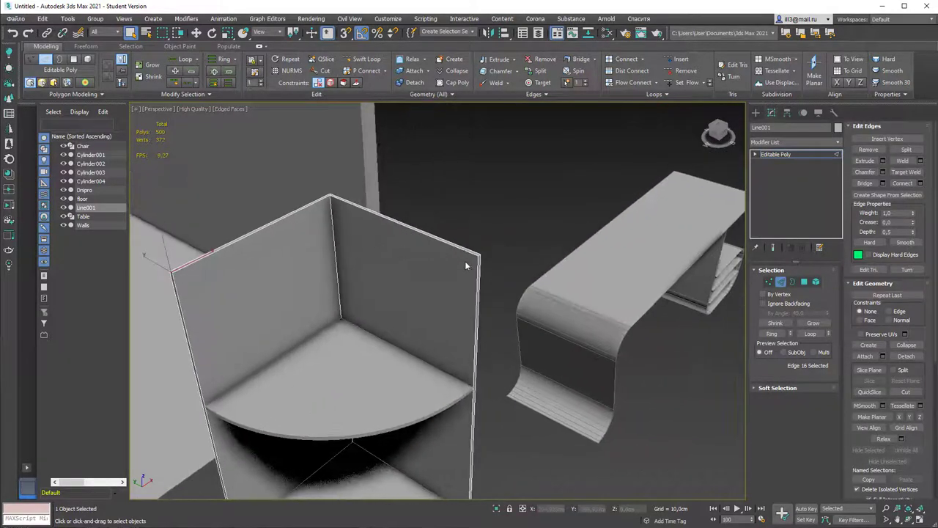
{"action": "scroll", "coordinate": [488, 249], "scroll_direction": "up", "scroll_amount": 2}
{"action": "scroll", "coordinate": [483, 249], "scroll_direction": "down", "scroll_amount": 1}
{"action": "left_click", "coordinate": [464, 261], "text": "ctrl"}
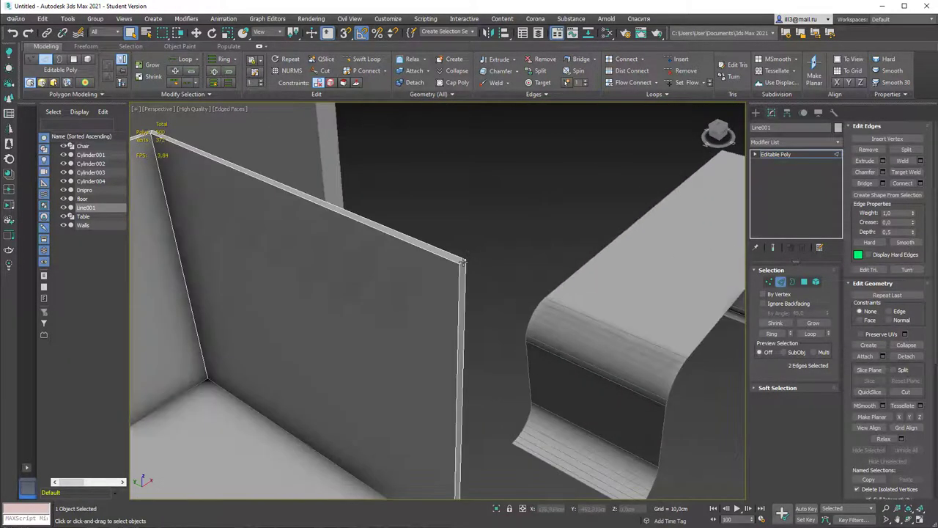
{"action": "scroll", "coordinate": [400, 263], "scroll_direction": "down", "scroll_amount": 3}
{"action": "middle_click_drag", "start_coordinate": [350, 264], "coordinate": [468, 256]}
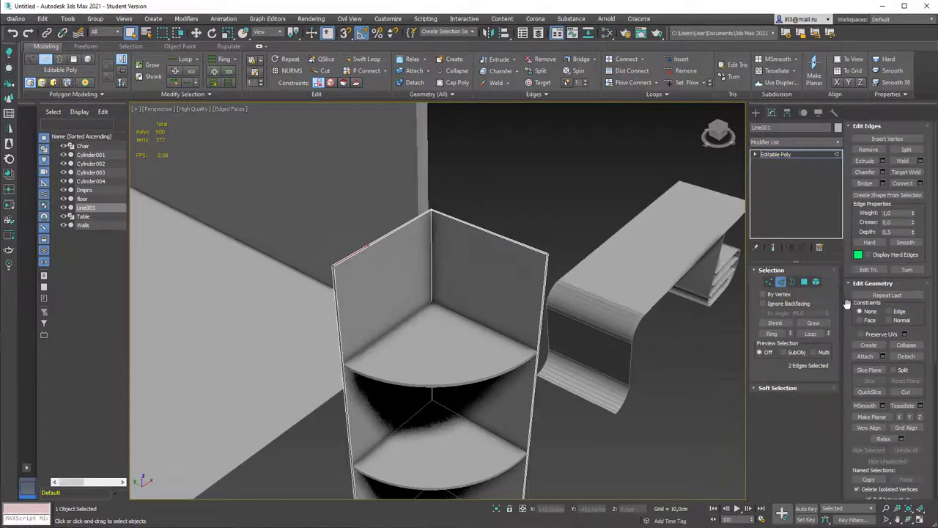
{"action": "left_click", "coordinate": [883, 173]}
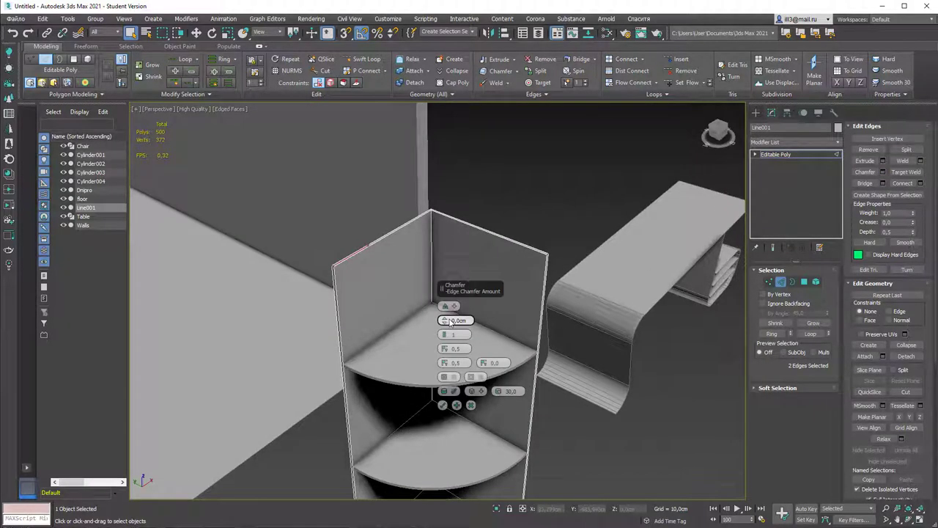
{"action": "left_click_drag", "start_coordinate": [448, 320], "coordinate": [465, 253]}
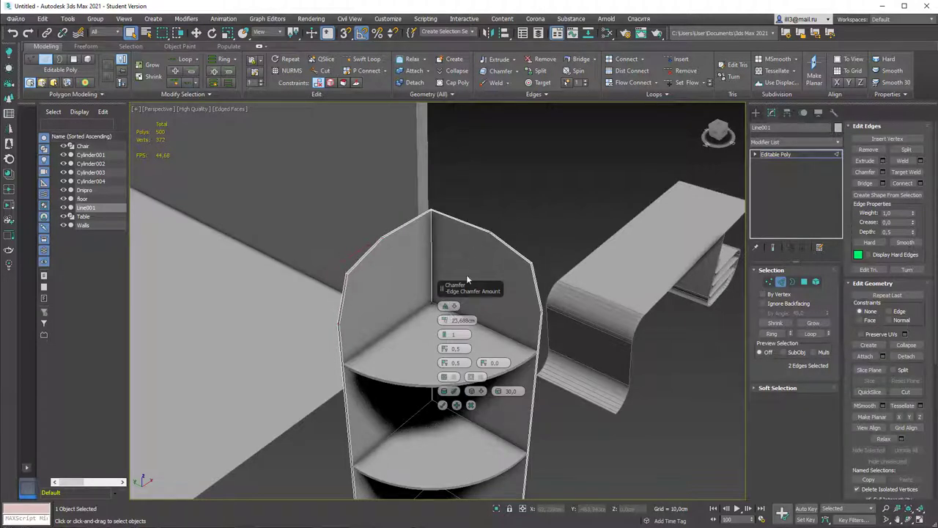
{"action": "left_click", "coordinate": [448, 335]}
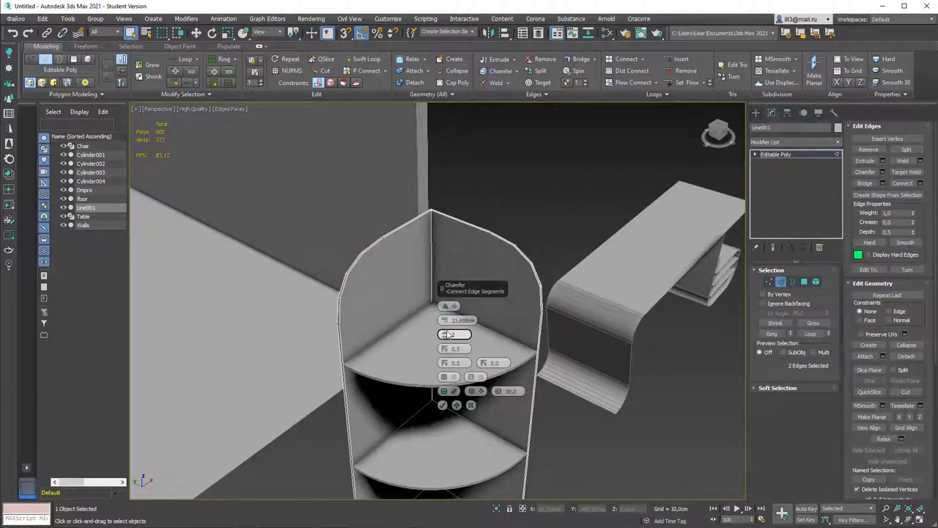
{"action": "left_click", "coordinate": [448, 334]}
{"action": "mouse_move", "coordinate": [594, 278]}
{"action": "middle_mouse_down", "text": "alt"}
{"action": "mouse_move", "coordinate": [569, 267]}
{"action": "mouse_move", "coordinate": [585, 273]}
{"action": "middle_mouse_up", "text": "alt"}
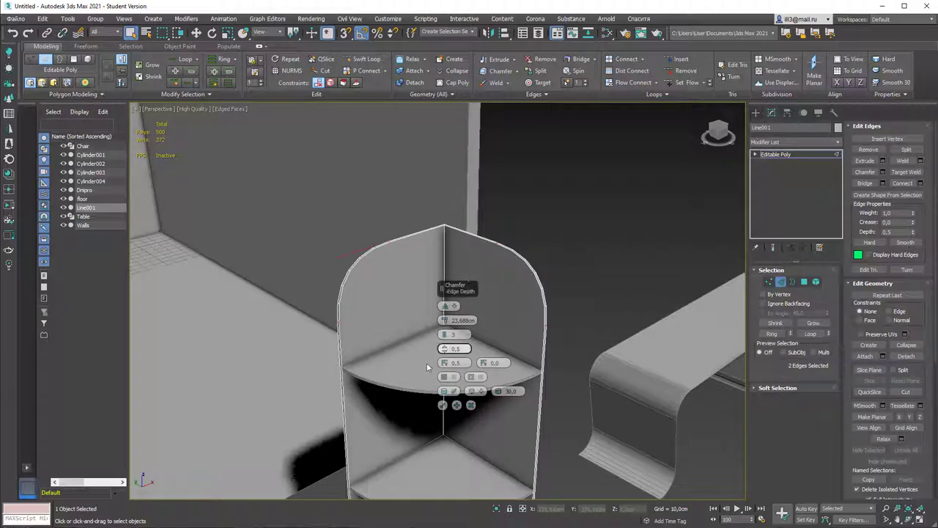
{"action": "left_click", "coordinate": [442, 405]}
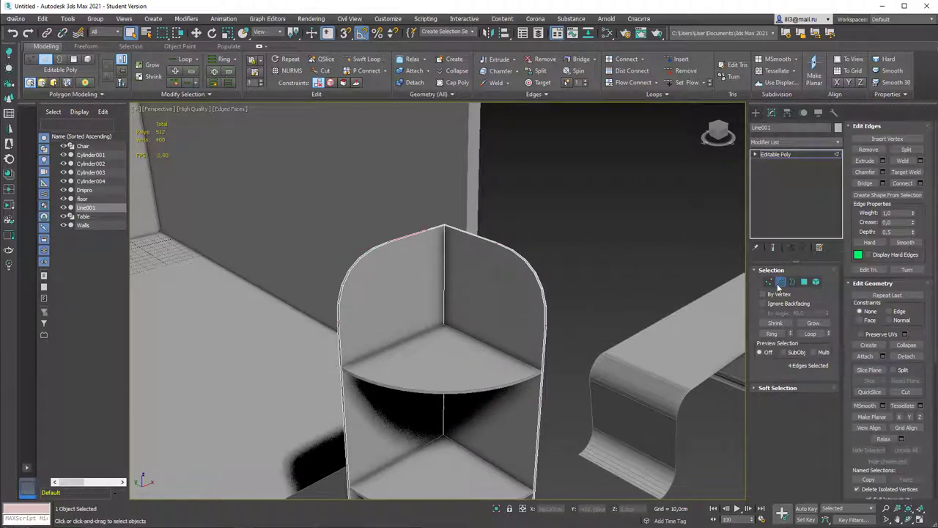
Raise the two vertices at the top of the back panel's inner corner about 4.9 cm along Z.
{"action": "left_click", "coordinate": [771, 283]}
{"action": "left_click_drag", "start_coordinate": [435, 204], "coordinate": [459, 232]}
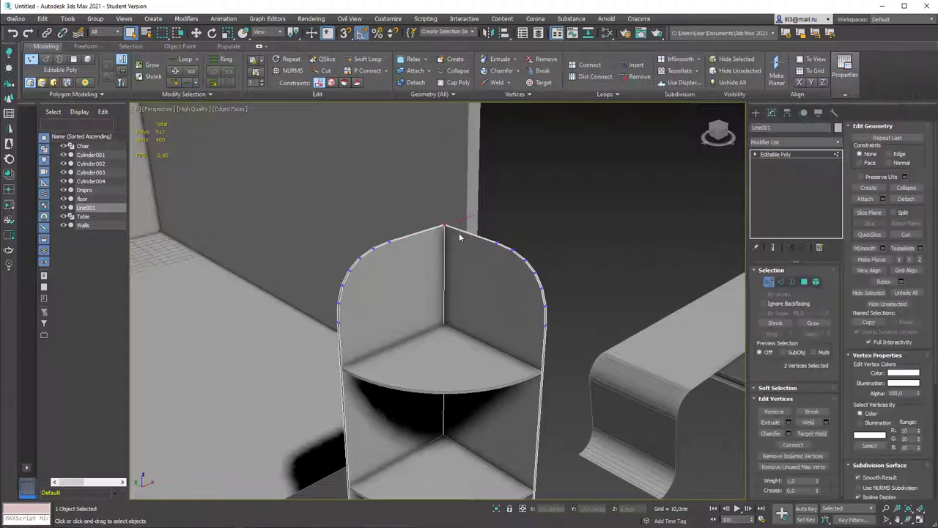
{"action": "key", "text": "w"}
{"action": "left_click_drag", "start_coordinate": [444, 185], "coordinate": [444, 173]}
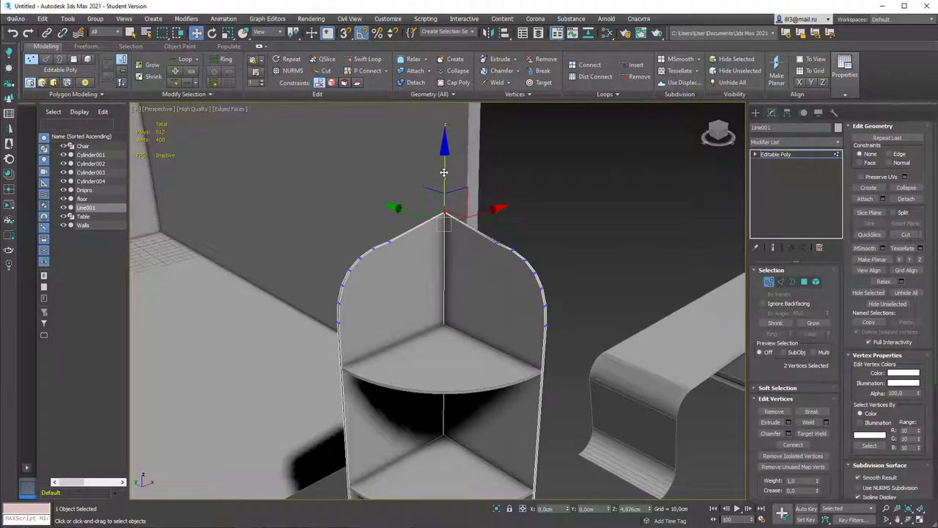
{"action": "mouse_move", "coordinate": [504, 189]}
{"action": "middle_mouse_down", "text": "alt"}
{"action": "mouse_move", "coordinate": [514, 184]}
{"action": "mouse_move", "coordinate": [503, 178]}
{"action": "mouse_move", "coordinate": [505, 186]}
{"action": "middle_mouse_up", "text": "alt"}
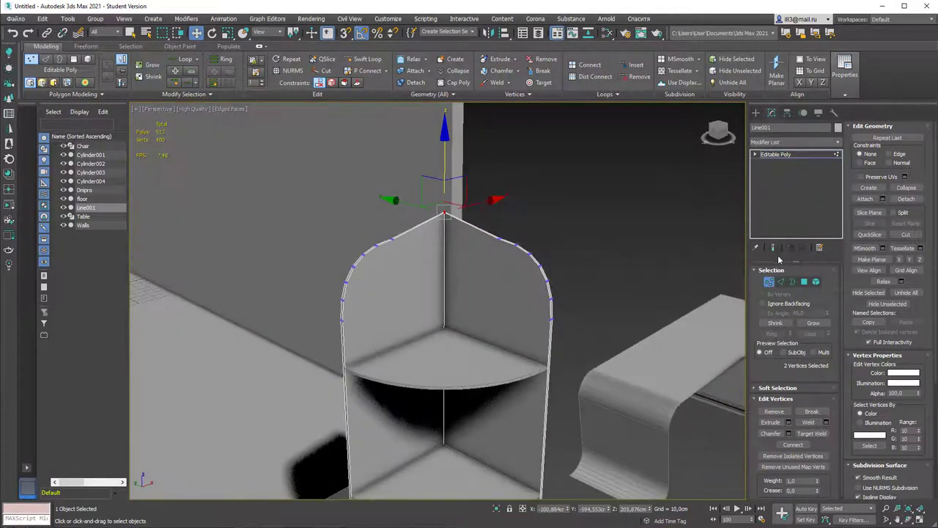
Attach the four quarter-round shelves to the rounded back panel so the corner unit is one Editable Poly.
{"action": "left_click", "coordinate": [769, 281]}
{"action": "scroll", "coordinate": [618, 232], "scroll_direction": "down", "scroll_amount": 4}
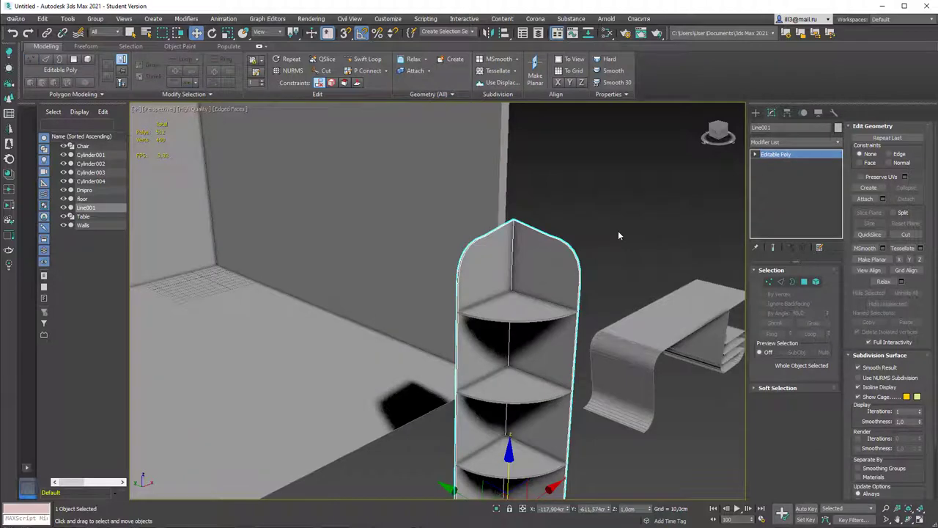
{"action": "scroll", "coordinate": [618, 232], "scroll_direction": "down", "scroll_amount": 3}
{"action": "middle_click_drag", "start_coordinate": [619, 230], "coordinate": [524, 220]}
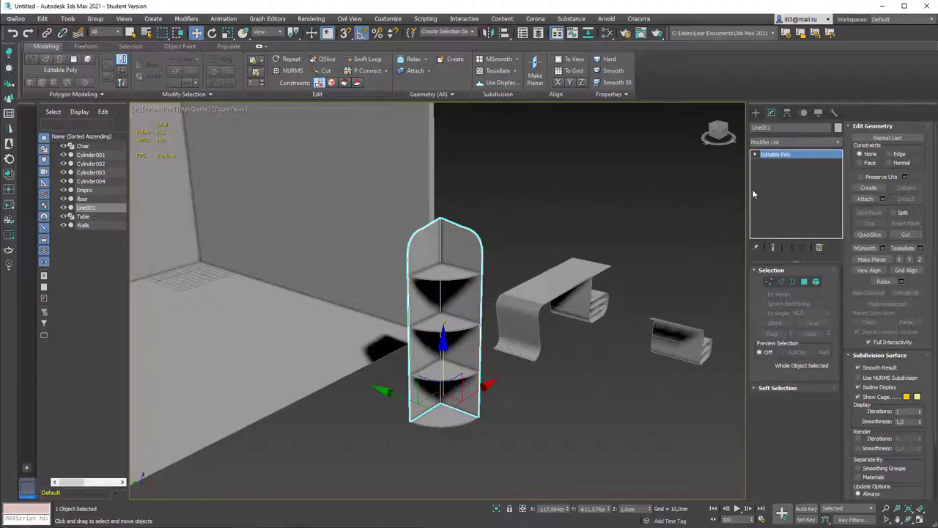
{"action": "left_click", "coordinate": [860, 199]}
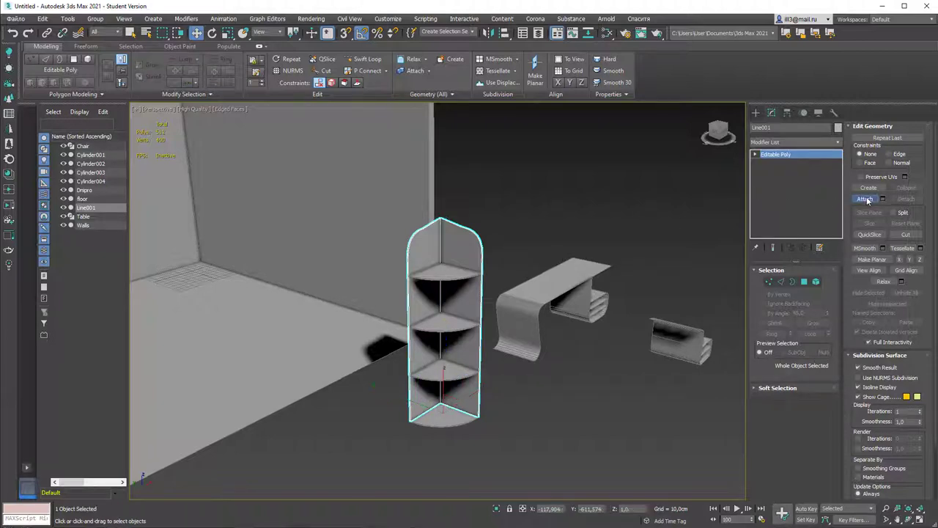
{"action": "left_click", "coordinate": [454, 272]}
{"action": "left_click", "coordinate": [462, 318]}
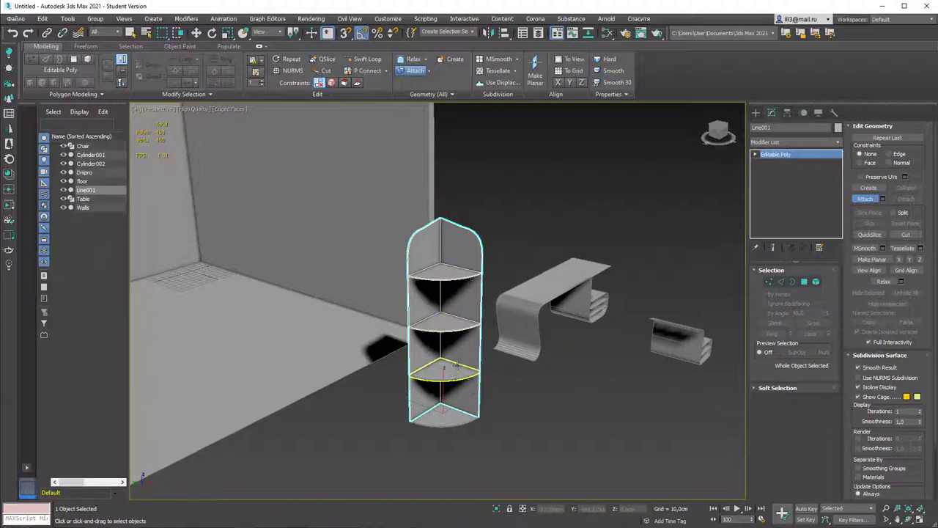
{"action": "left_click", "coordinate": [455, 370]}
{"action": "left_click", "coordinate": [455, 414]}
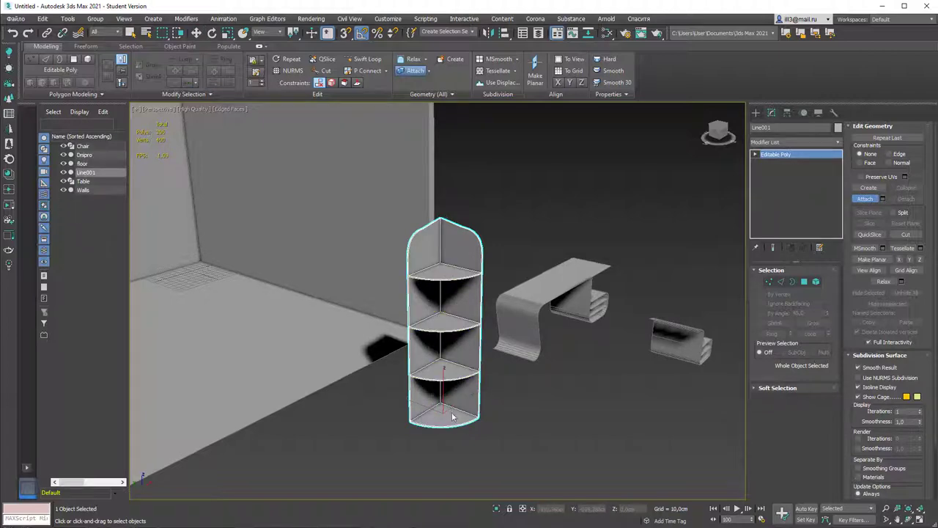
{"action": "right_click", "coordinate": [493, 238]}
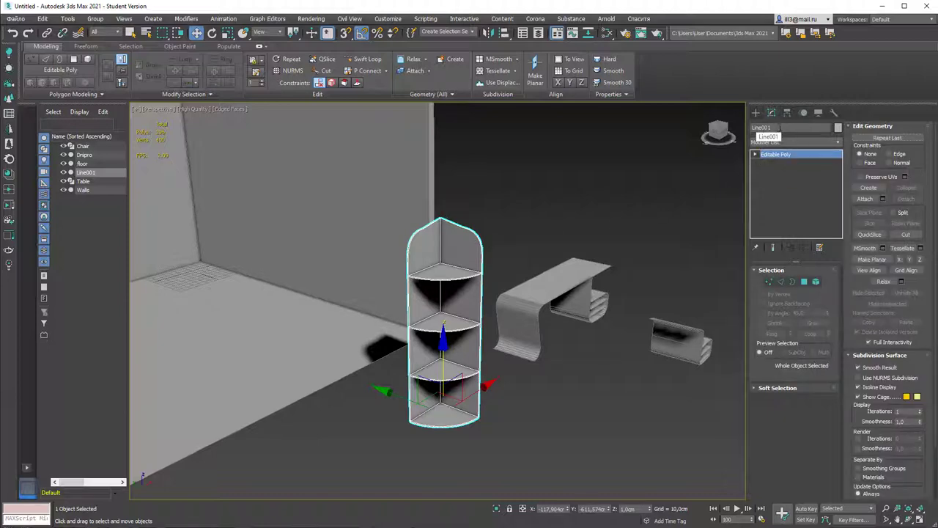
Rename the combined shelving unit as Corner.
{"action": "left_click_drag", "start_coordinate": [773, 128], "coordinate": [749, 128]}
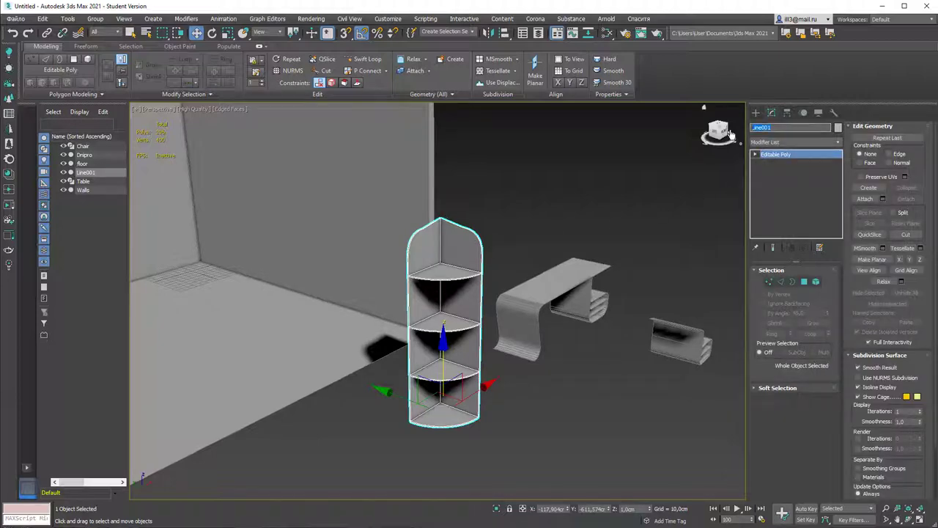
{"action": "type", "text": "Corner"}
{"action": "key", "text": "Return"}
Lower only the pivot of the corner unit along Z to 0 cm with snapping on, leaving its geometry in place.
{"action": "key", "text": "q"}
{"action": "middle_click_drag", "start_coordinate": [585, 355], "coordinate": [546, 342], "text": "alt"}
{"action": "scroll", "coordinate": [536, 339], "scroll_direction": "down", "scroll_amount": 4}
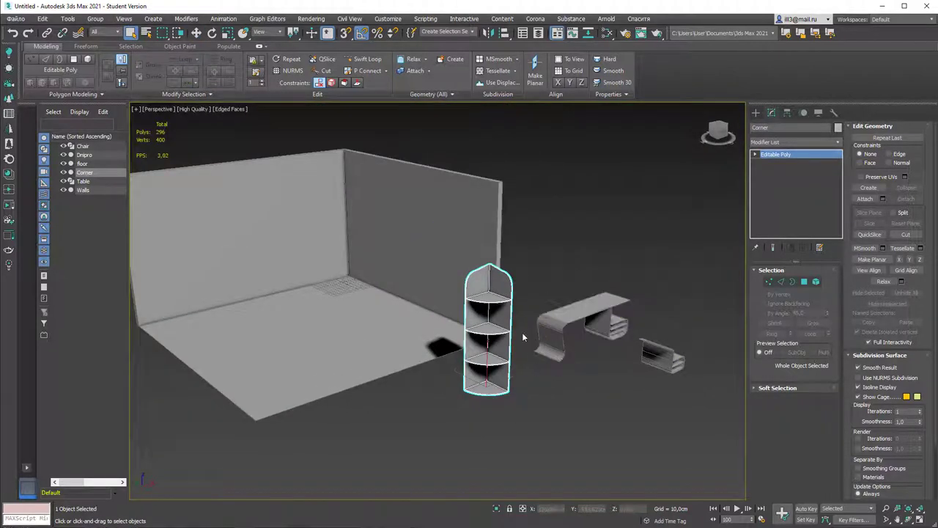
{"action": "scroll", "coordinate": [499, 315], "scroll_direction": "up", "scroll_amount": 3}
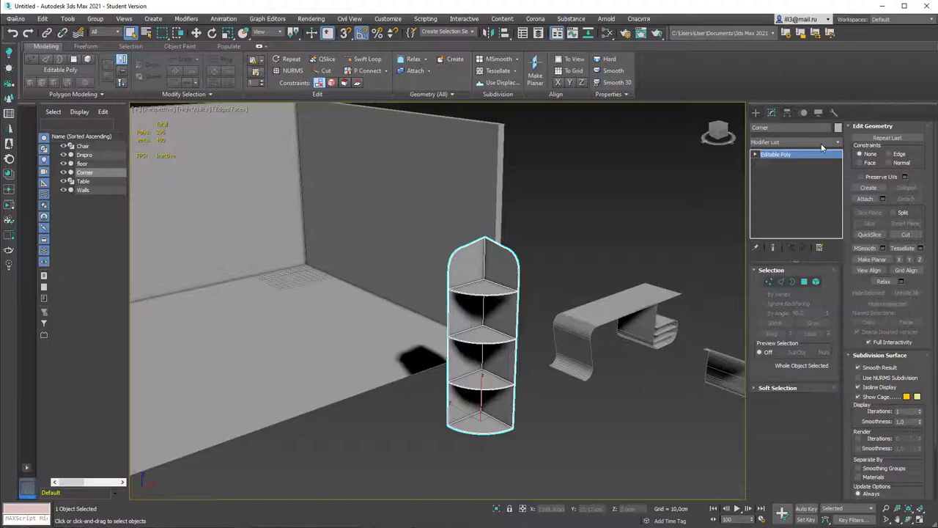
{"action": "left_click", "coordinate": [786, 114]}
{"action": "left_click", "coordinate": [794, 180]}
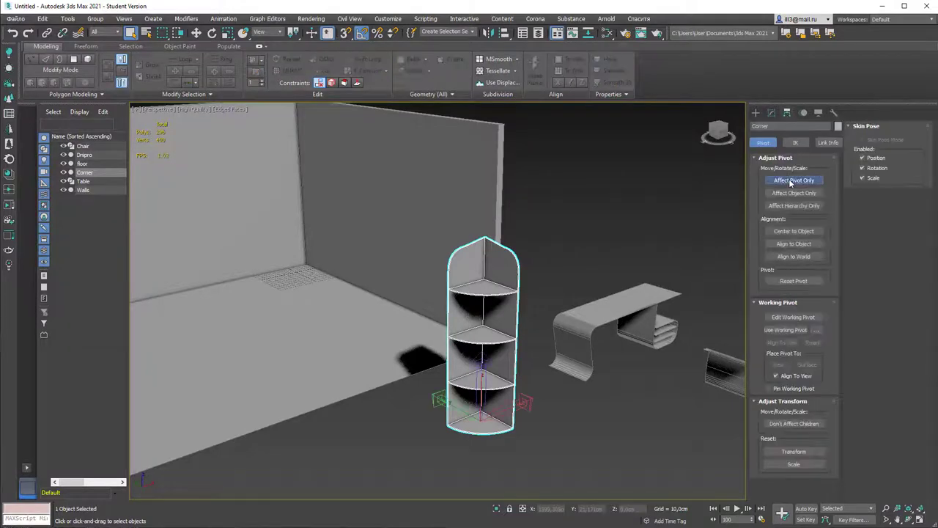
{"action": "key", "text": "w"}
{"action": "middle_click_drag", "start_coordinate": [533, 396], "coordinate": [517, 346], "text": "alt"}
{"action": "key", "text": "s"}
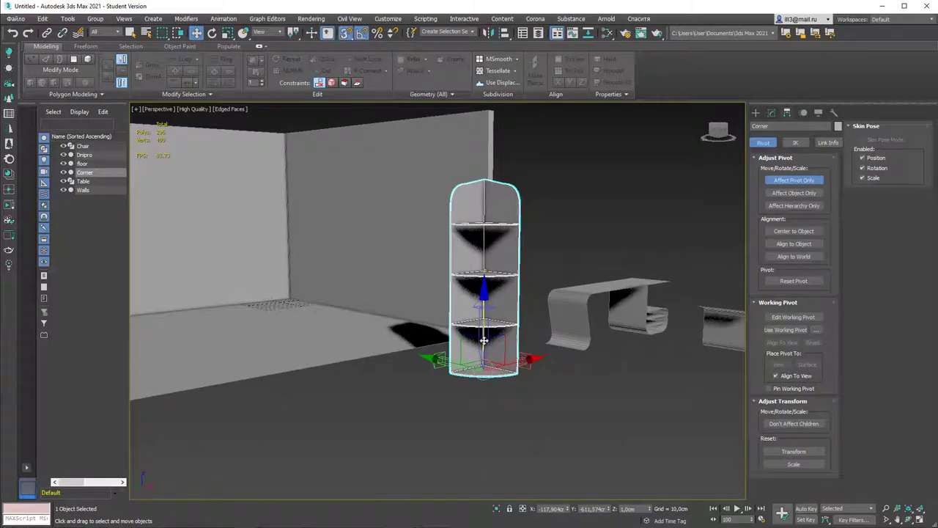
{"action": "left_click_drag", "start_coordinate": [481, 357], "coordinate": [447, 382]}
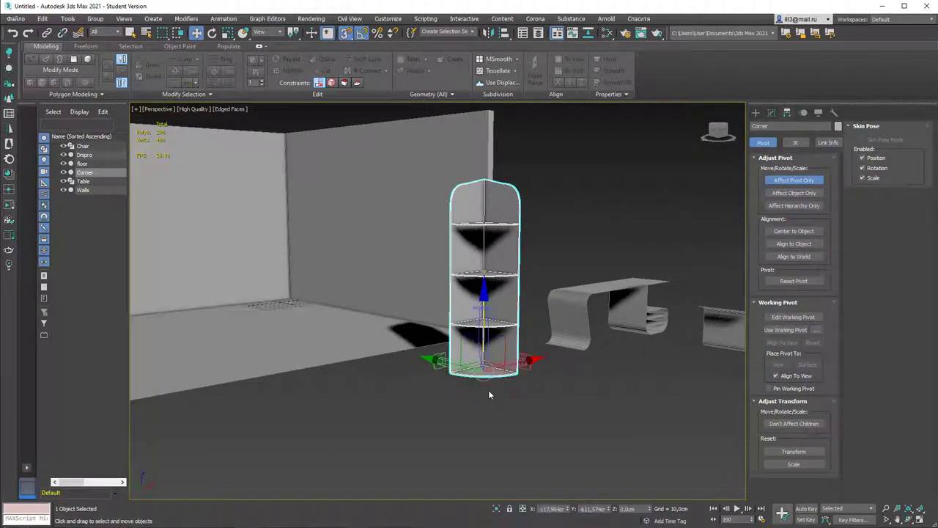
{"action": "mouse_move", "coordinate": [489, 392]}
{"action": "middle_mouse_down", "text": "alt"}
{"action": "mouse_move", "coordinate": [527, 370]}
{"action": "mouse_move", "coordinate": [504, 382]}
{"action": "middle_mouse_up", "text": "alt"}
{"action": "left_click", "coordinate": [809, 180]}
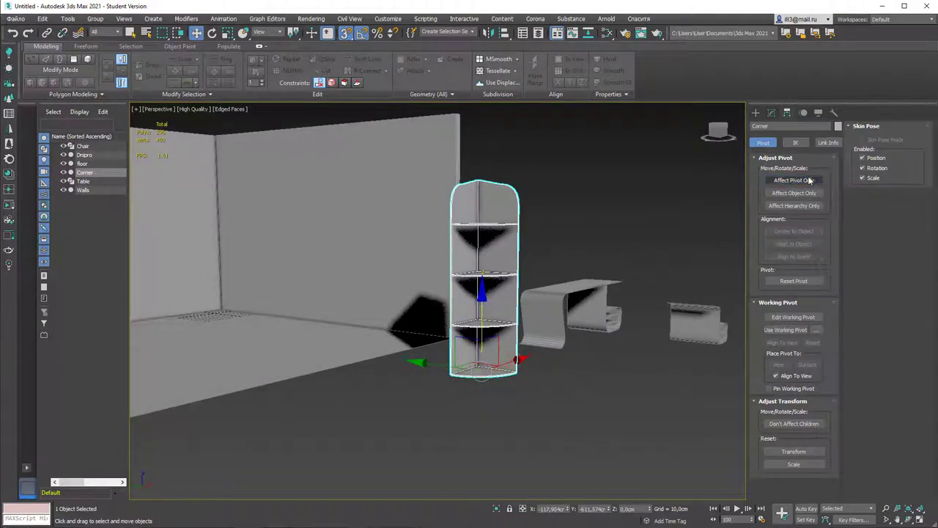
Add a UVW Map modifier to the corner unit and set its mapping type to Box.
{"action": "left_click", "coordinate": [773, 113]}
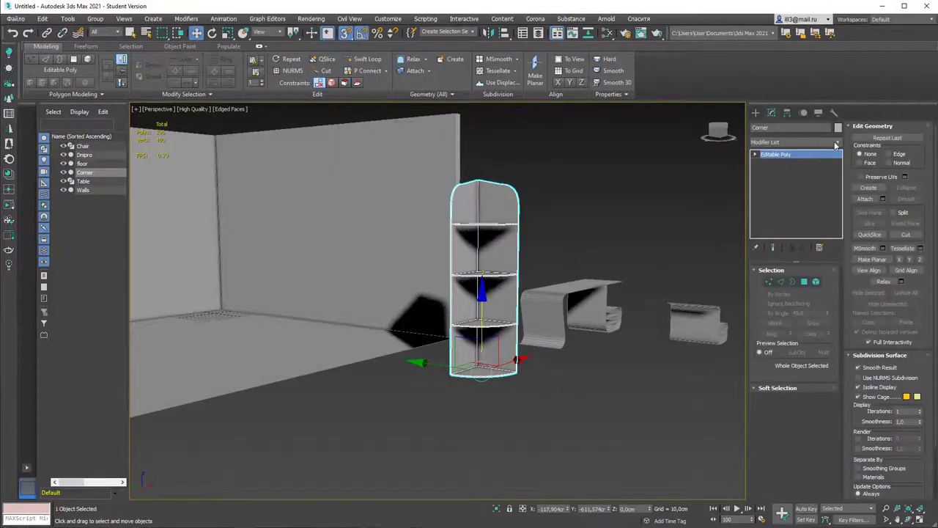
{"action": "left_click", "coordinate": [836, 144]}
{"action": "key", "text": "u"}
{"action": "key", "text": "u"}
{"action": "key", "text": "u"}
{"action": "key", "text": "u"}
{"action": "key", "text": "u"}
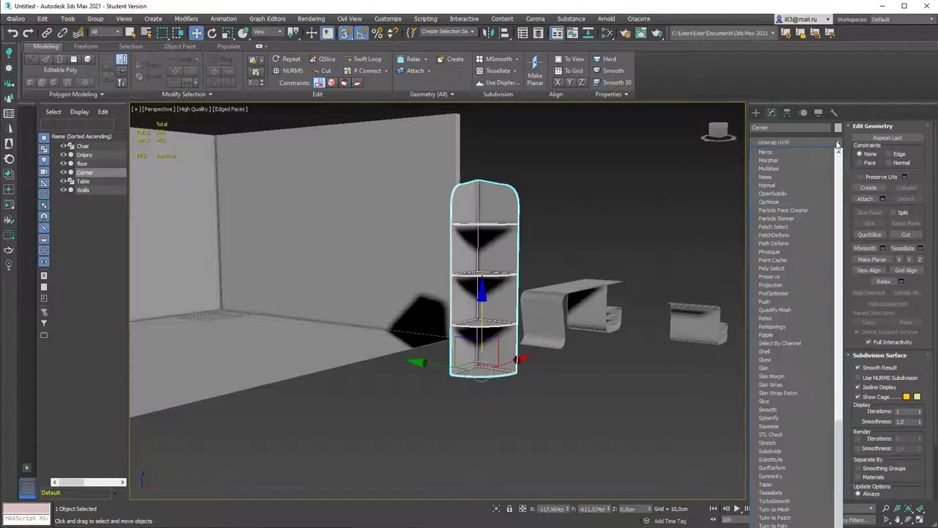
{"action": "key", "text": "u"}
{"action": "key", "text": "Return"}
{"action": "left_click", "coordinate": [778, 325]}
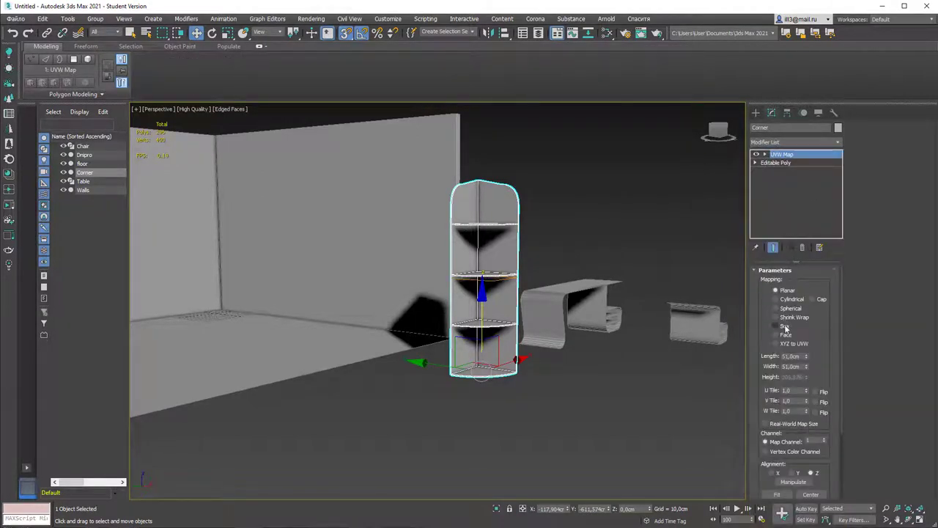
{"action": "middle_click_drag", "start_coordinate": [599, 334], "coordinate": [565, 289], "text": "alt"}
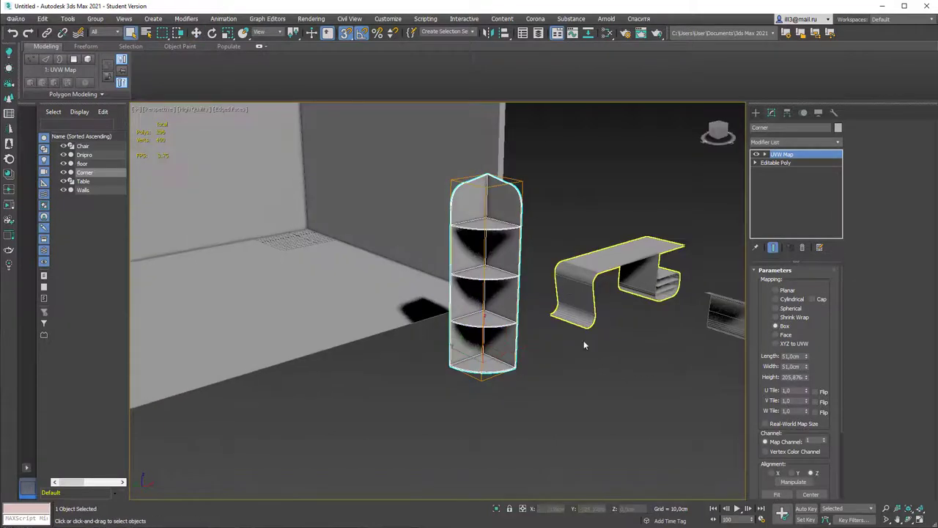
{"action": "left_click", "coordinate": [589, 382]}
Move the corner shelving unit along X to about 136 cm, away from the room walls.
{"action": "middle_click_drag", "start_coordinate": [578, 336], "coordinate": [513, 354], "text": "alt"}
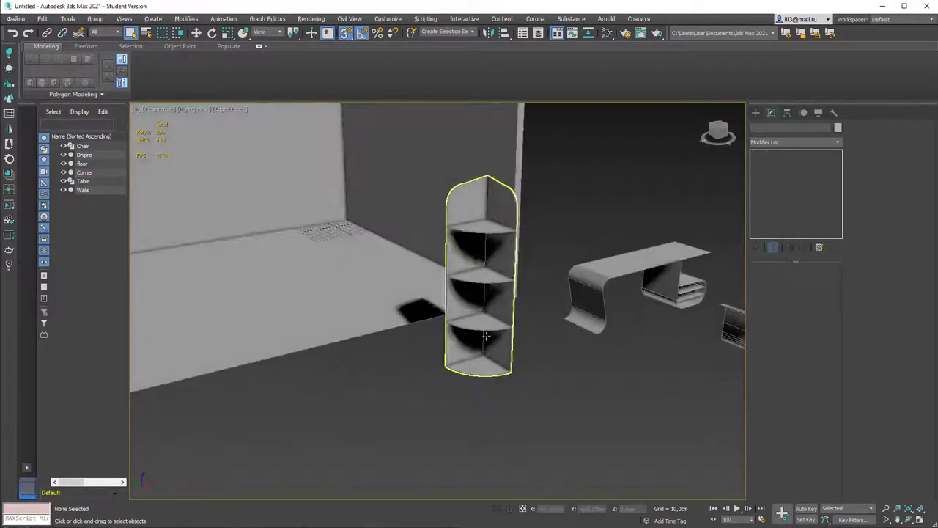
{"action": "left_click", "coordinate": [512, 353]}
{"action": "key", "text": "w"}
{"action": "left_click_drag", "start_coordinate": [530, 349], "coordinate": [678, 322]}
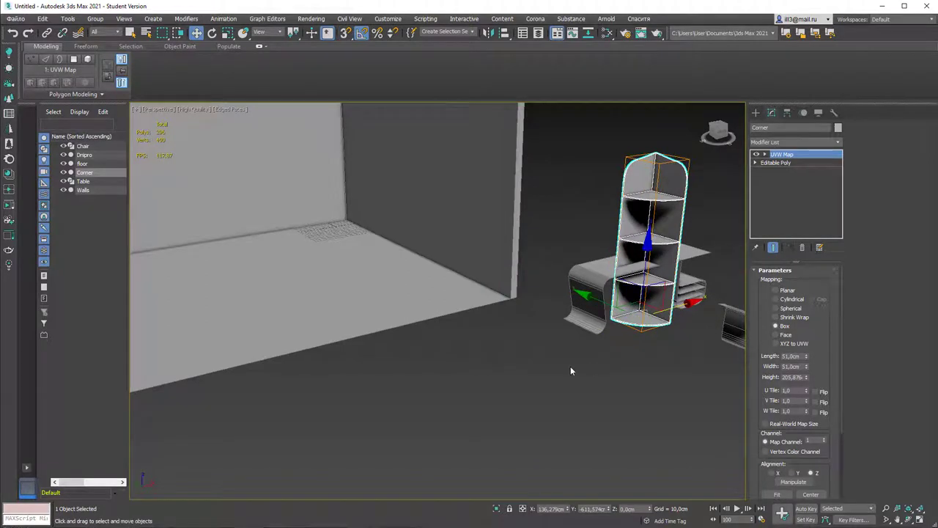
{"action": "key", "text": "q"}
{"action": "left_click", "coordinate": [524, 357]}
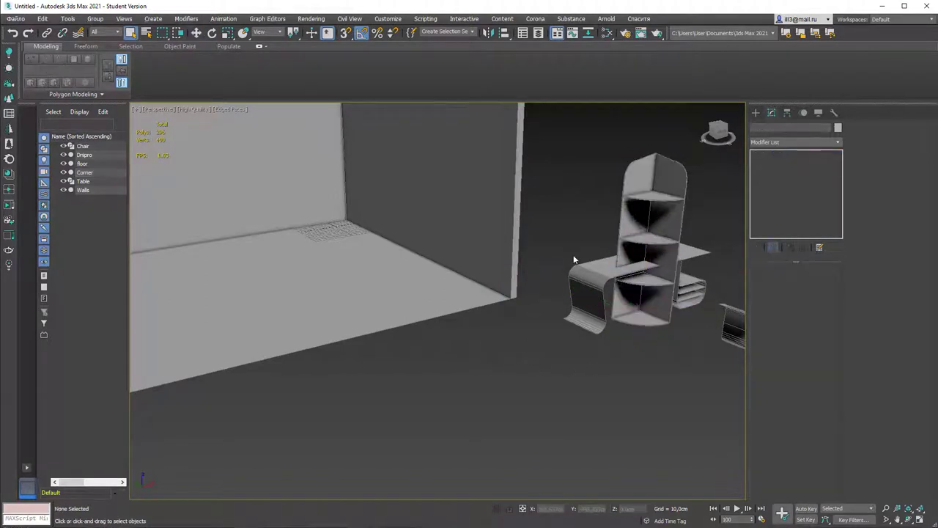
Shift the corner shelving unit farther along X until it stands clear of the desk and chair.
{"action": "middle_click_drag", "start_coordinate": [683, 312], "coordinate": [488, 429]}
{"action": "left_click", "coordinate": [462, 346]}
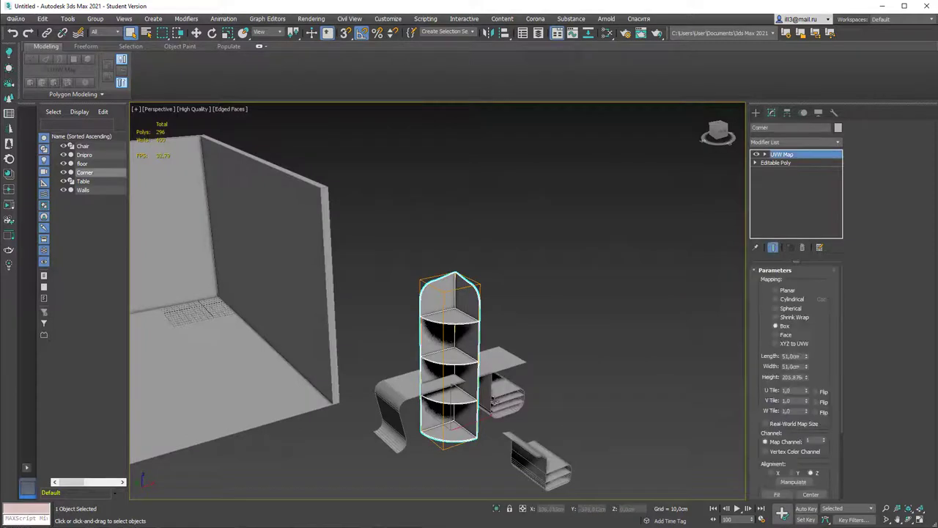
{"action": "key", "text": "w"}
{"action": "left_click_drag", "start_coordinate": [512, 409], "coordinate": [661, 340]}
{"action": "key", "text": "q"}
{"action": "middle_click_drag", "start_coordinate": [513, 369], "coordinate": [521, 406], "text": "alt"}
{"action": "scroll", "coordinate": [436, 373], "scroll_direction": "down", "scroll_amount": 3}
{"action": "left_click", "coordinate": [517, 424]}
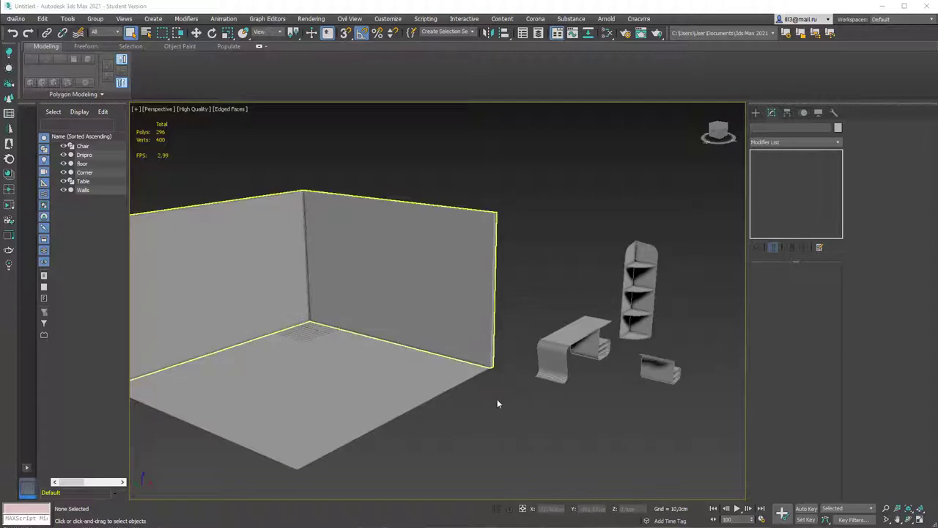
Draw a rectangle spline about 67.4 by 76.9 cm between the chair and the corner unit in the Front view.
{"action": "key", "text": "f"}
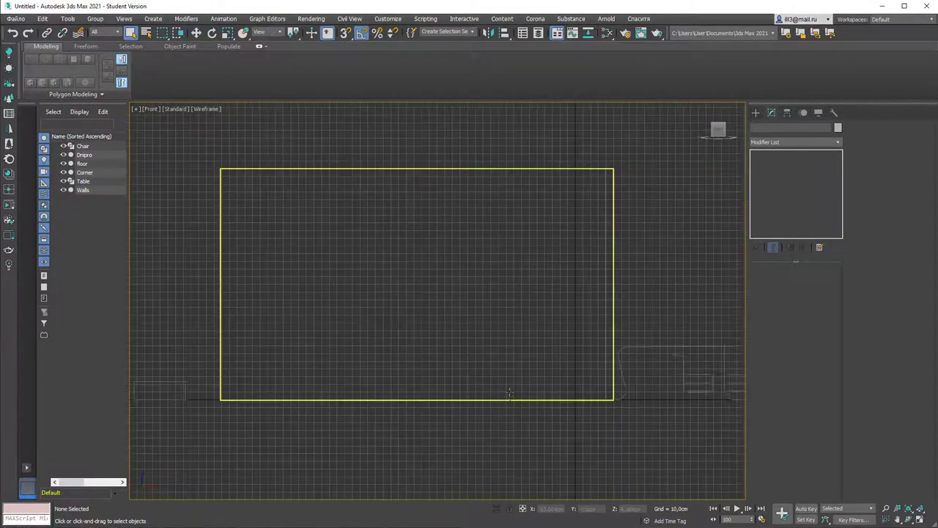
{"action": "scroll", "coordinate": [510, 394], "scroll_direction": "up", "scroll_amount": 3}
{"action": "scroll", "coordinate": [434, 346], "scroll_direction": "up", "scroll_amount": 3}
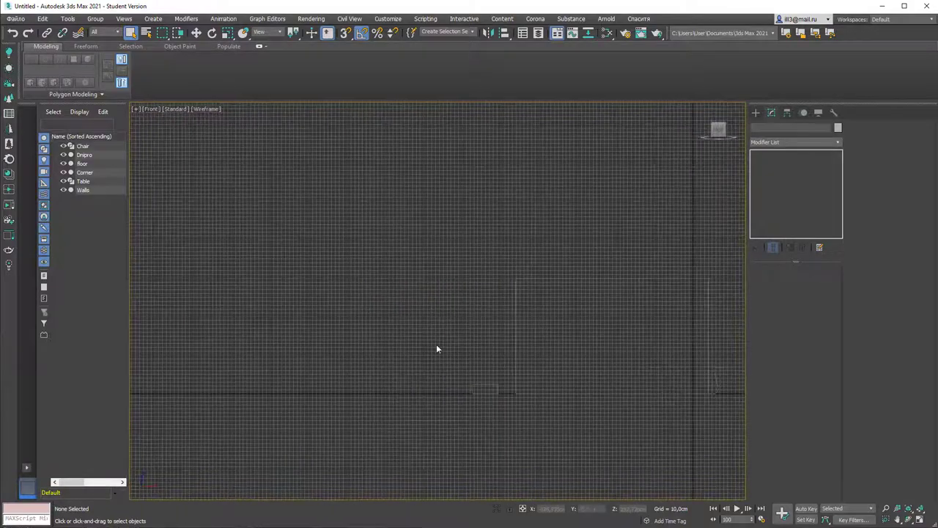
{"action": "scroll", "coordinate": [437, 346], "scroll_direction": "up", "scroll_amount": 2}
{"action": "middle_click_drag", "start_coordinate": [564, 367], "coordinate": [218, 357]}
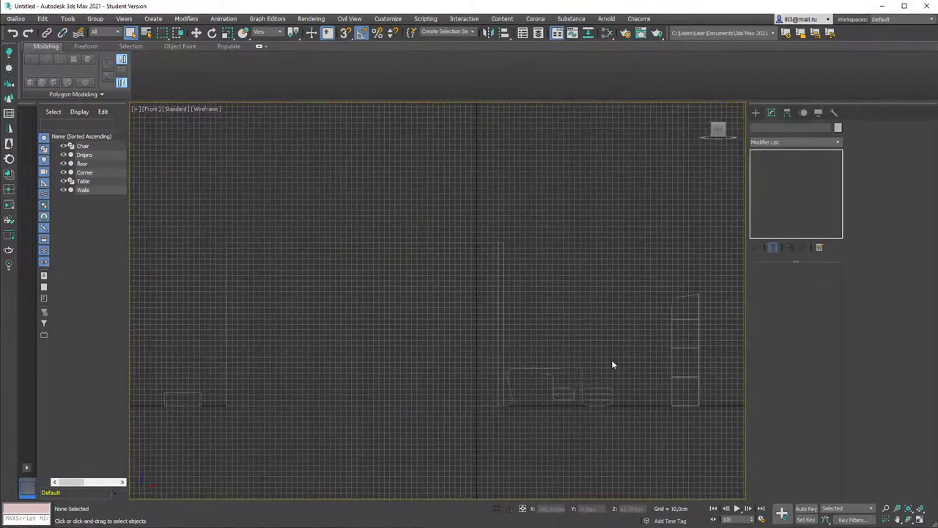
{"action": "middle_click_drag", "start_coordinate": [613, 364], "coordinate": [464, 353]}
{"action": "scroll", "coordinate": [482, 370], "scroll_direction": "up", "scroll_amount": 4}
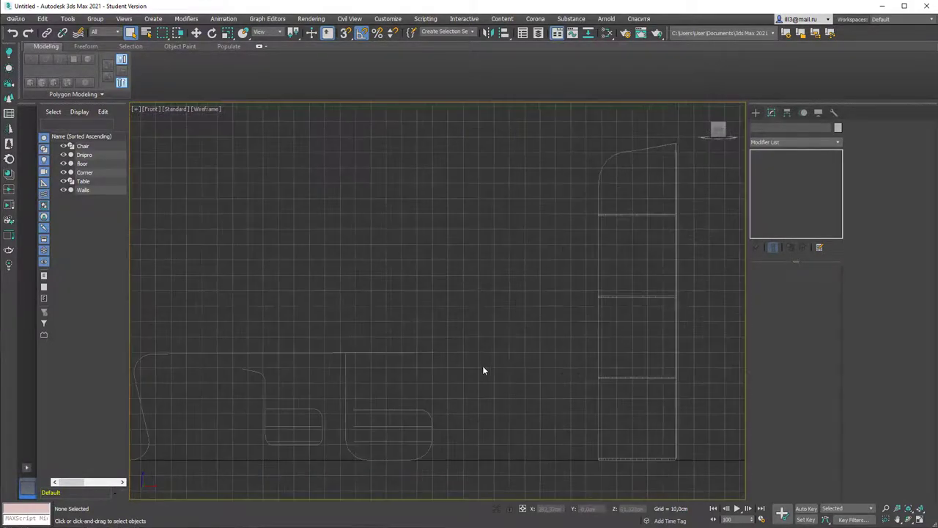
{"action": "left_click", "coordinate": [756, 113]}
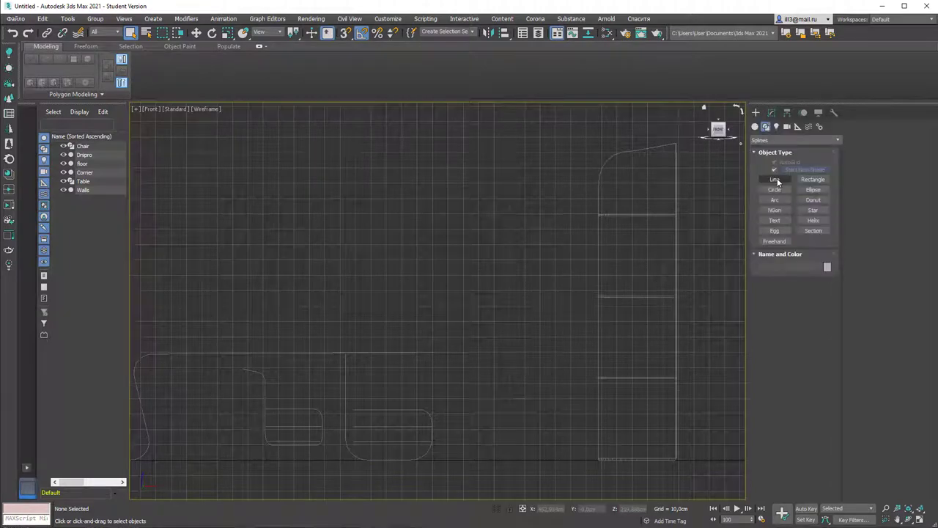
{"action": "left_click", "coordinate": [813, 179]}
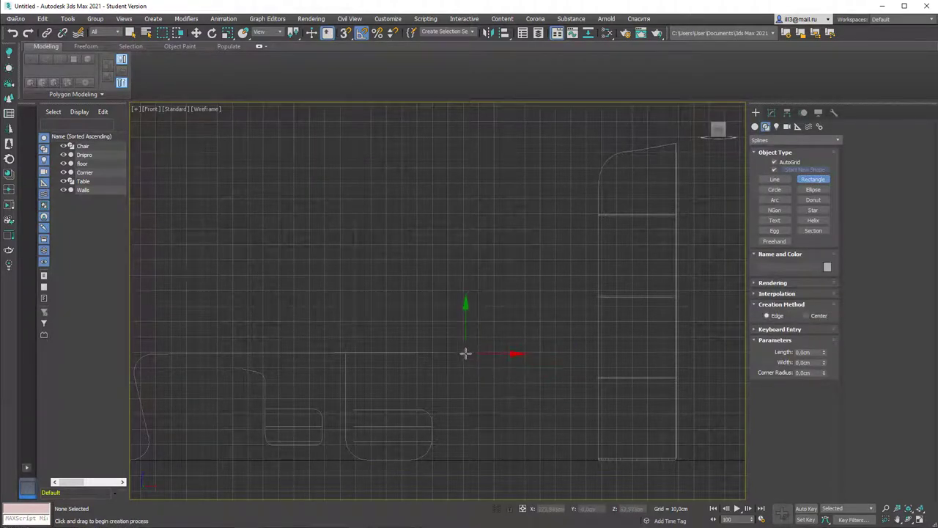
{"action": "left_click_drag", "start_coordinate": [463, 353], "coordinate": [581, 457]}
Set the rectangle's length and width to 70 cm and give its corners a small radius.
{"action": "left_click", "coordinate": [771, 112]}
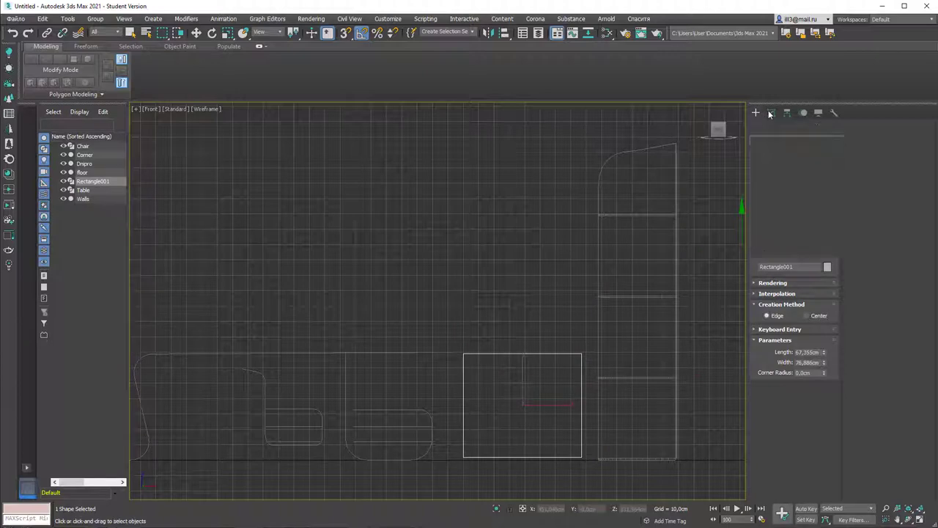
{"action": "left_click_drag", "start_coordinate": [826, 302], "coordinate": [825, 292]}
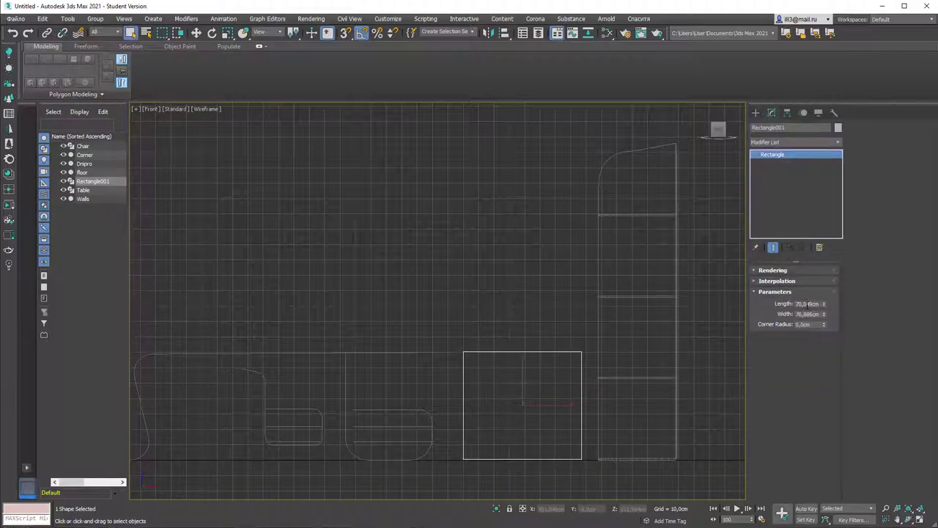
{"action": "double_click", "coordinate": [807, 304]}
{"action": "double_click", "coordinate": [807, 313]}
{"action": "type", "text": "70"}
{"action": "key", "text": "Return"}
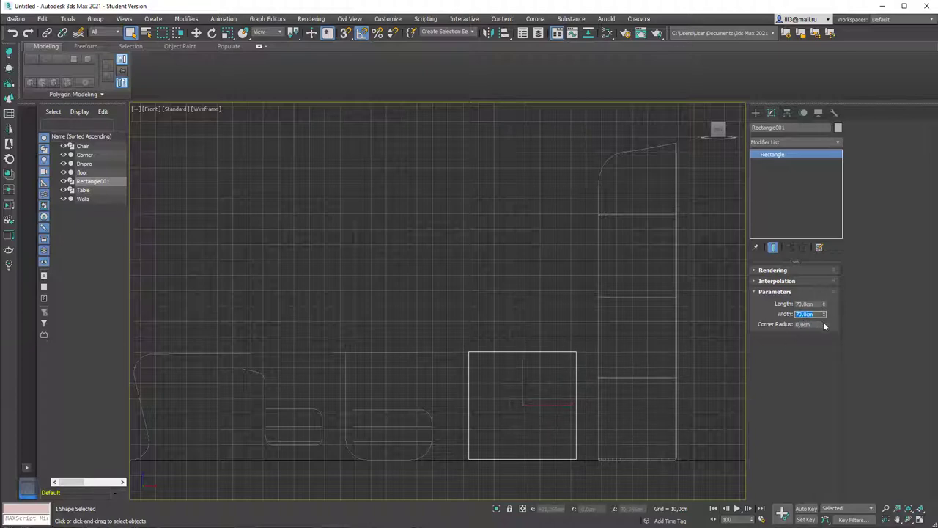
{"action": "left_click_drag", "start_coordinate": [824, 324], "coordinate": [841, 286]}
Convert the rounded square to an Editable Spline.
{"action": "left_click", "coordinate": [757, 113]}
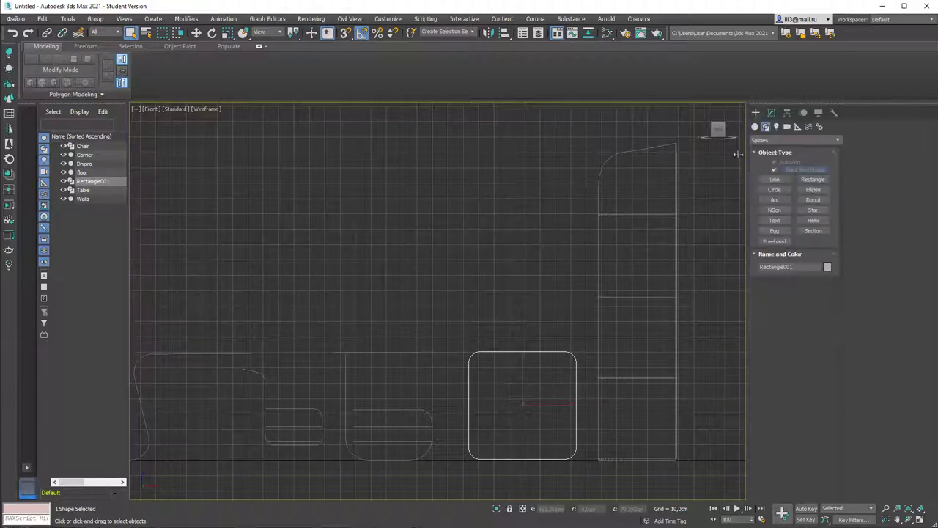
{"action": "right_click", "coordinate": [561, 352]}
{"action": "mouse_move", "coordinate": [640, 451]}
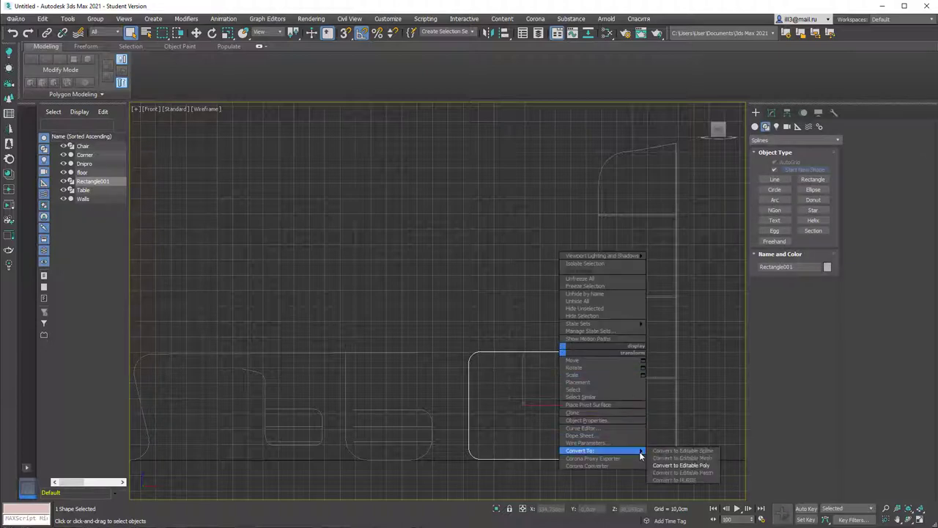
{"action": "left_click", "coordinate": [678, 452]}
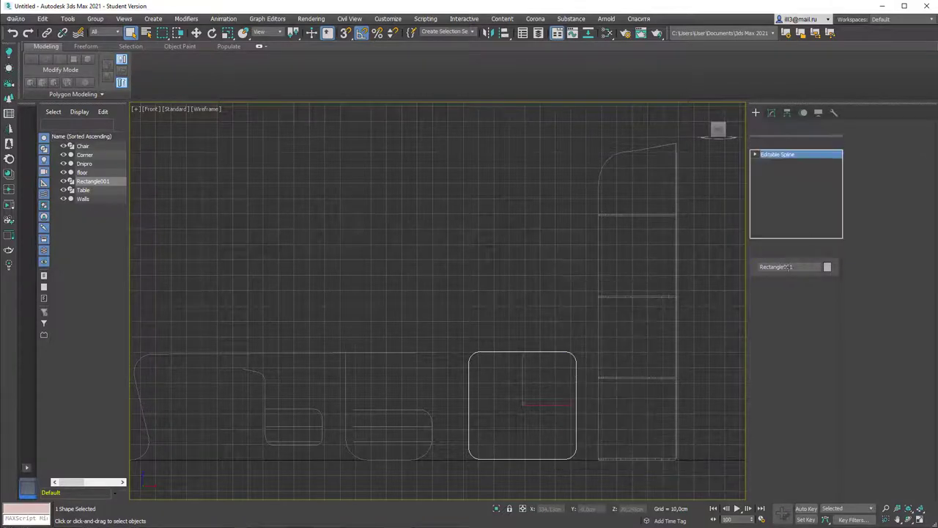
{"action": "left_click", "coordinate": [756, 113]}
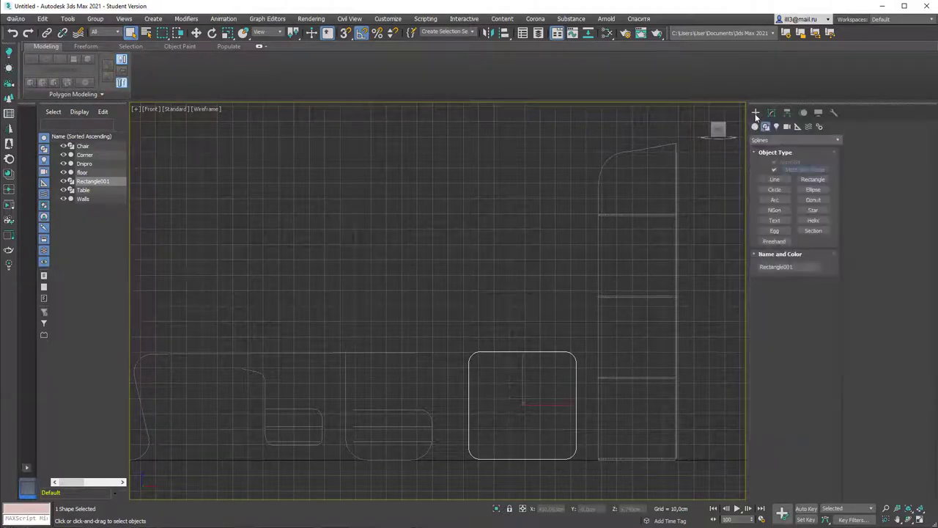
Add a horizontal line to the Editable Spline, spanning the rounded square from side to side just below its top edge.
{"action": "left_click", "coordinate": [777, 180]}
{"action": "scroll", "coordinate": [520, 395], "scroll_direction": "up", "scroll_amount": 2}
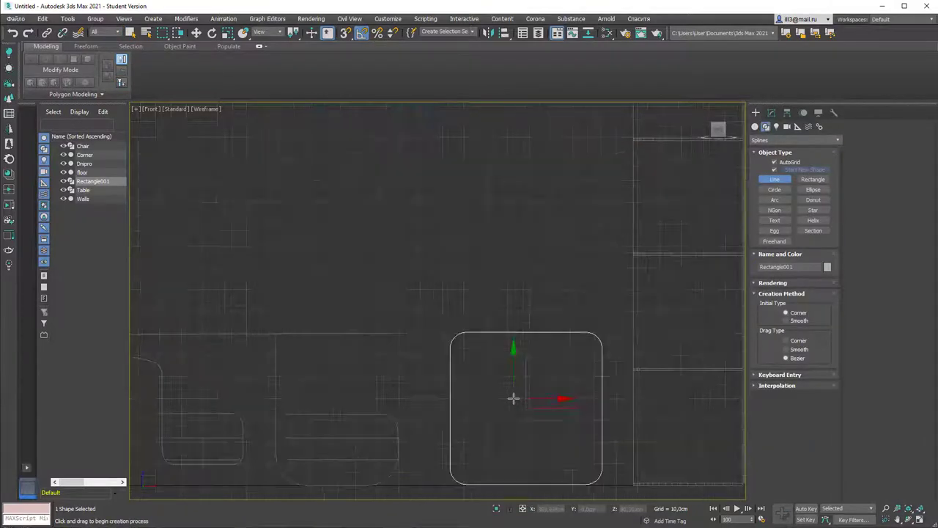
{"action": "key", "text": "s"}
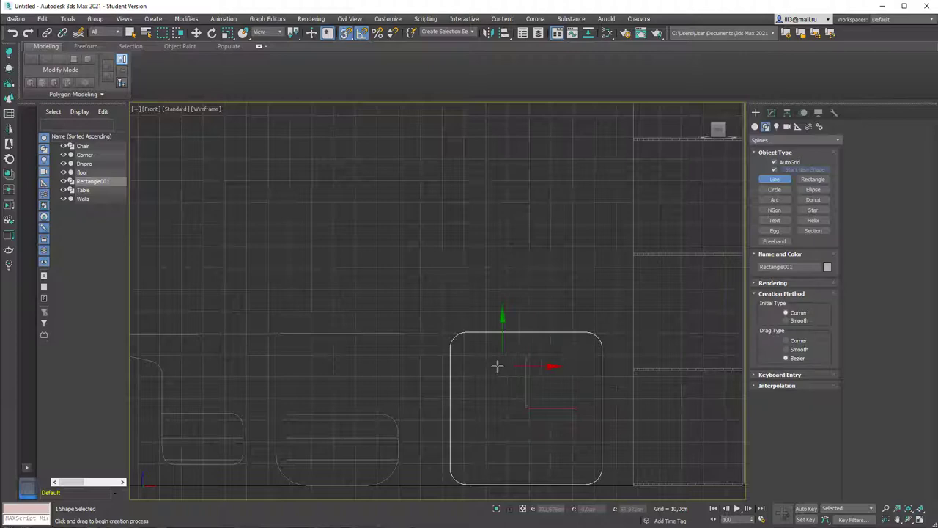
{"action": "left_click", "coordinate": [773, 114]}
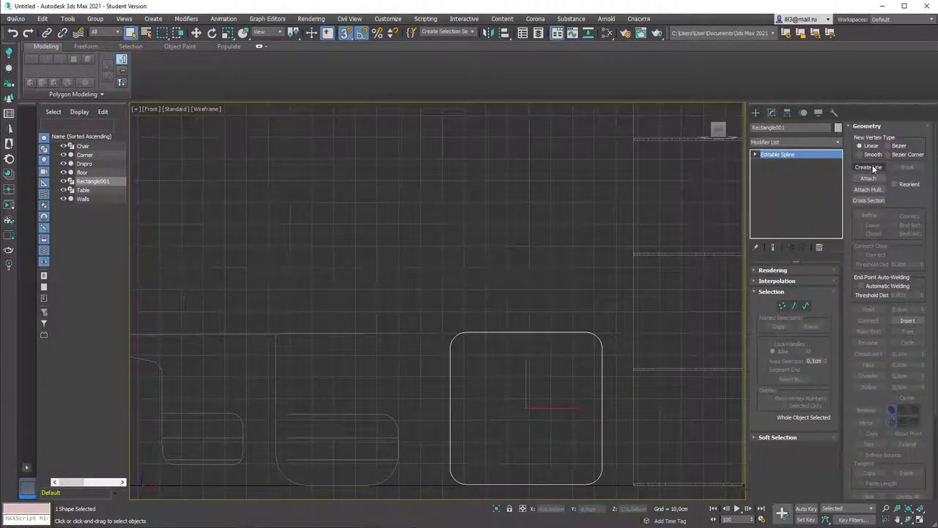
{"action": "left_click", "coordinate": [869, 167]}
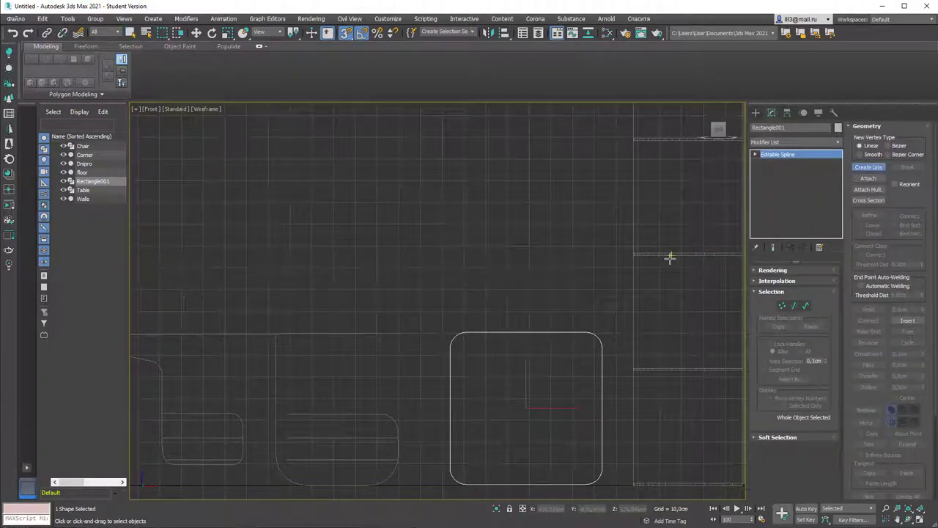
{"action": "left_click", "coordinate": [453, 344]}
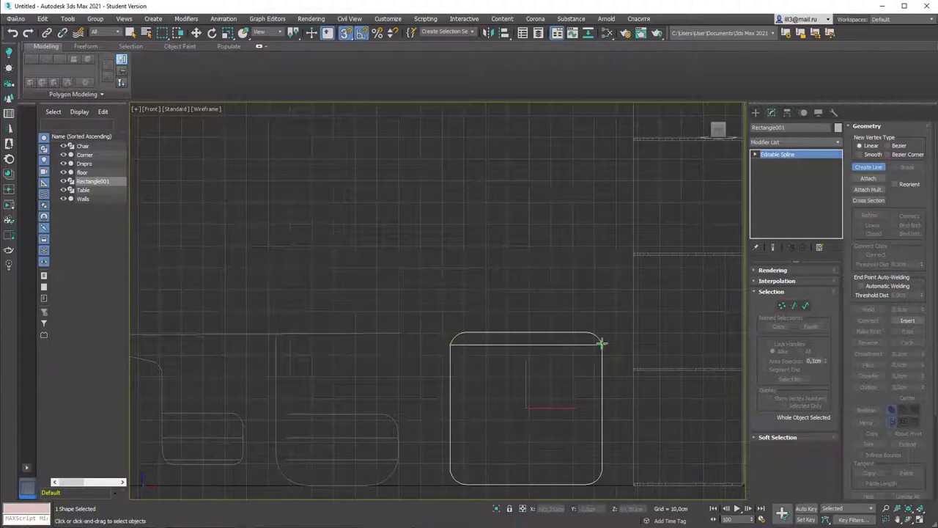
{"action": "right_click", "coordinate": [580, 360]}
Move the new horizontal segment down inside the rounded square to a height of about Z 48 cm.
{"action": "key", "text": "2"}
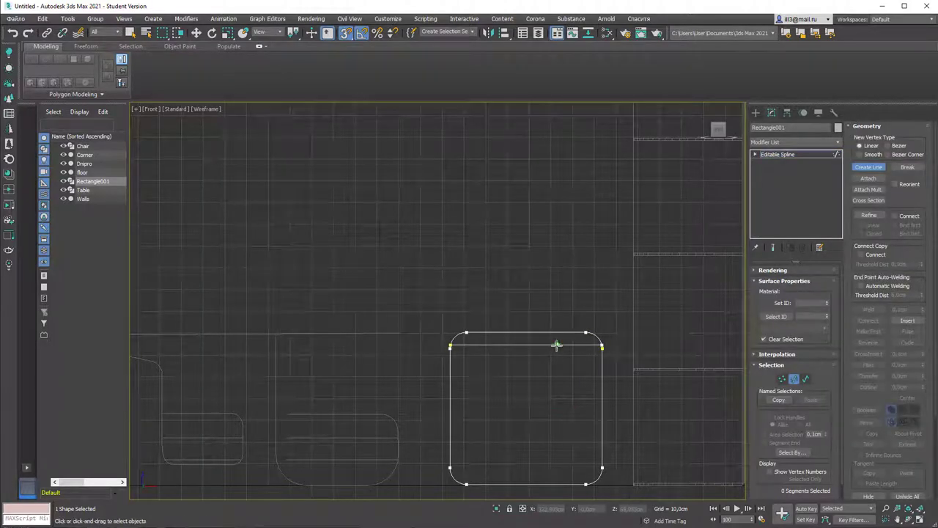
{"action": "key", "text": "w"}
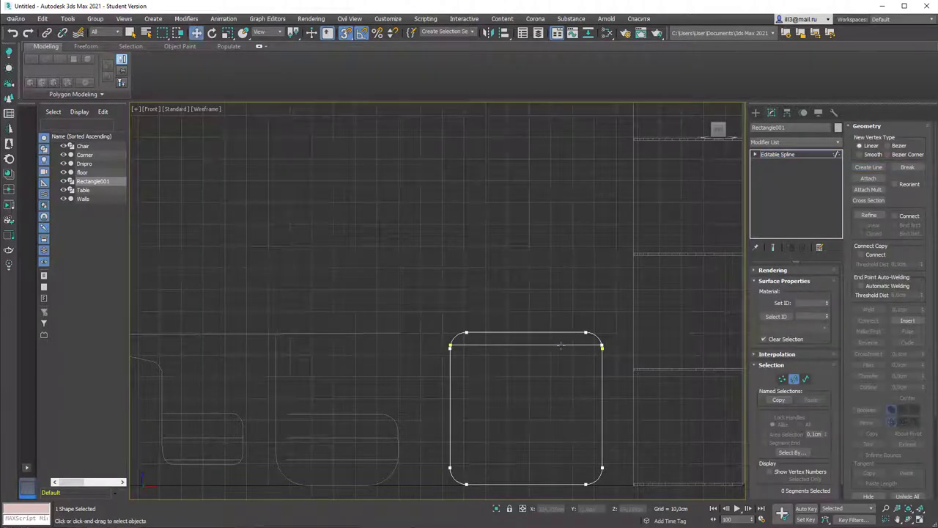
{"action": "left_click", "coordinate": [561, 346]}
{"action": "left_click_drag", "start_coordinate": [524, 311], "coordinate": [522, 381]}
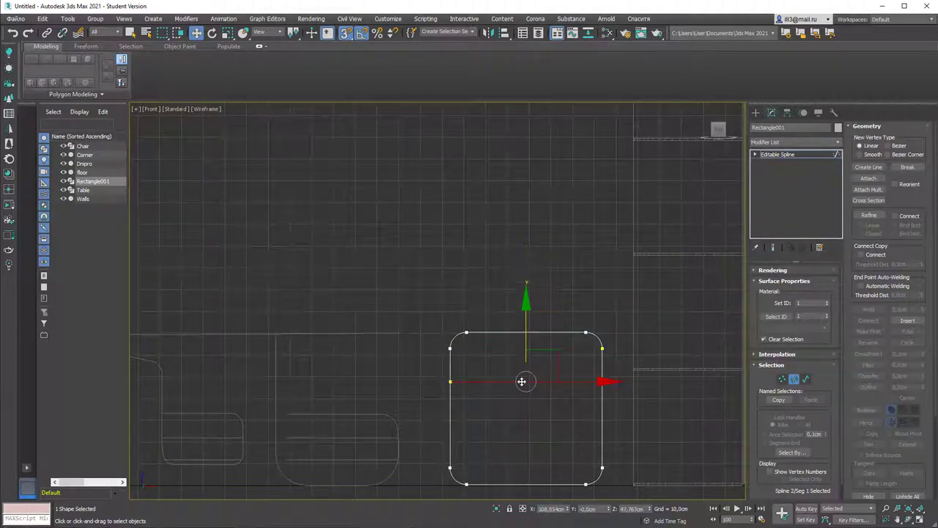
Copy the horizontal segment downward without snapping, and place the two shelf lines at about Z 46 cm and Z 20 cm.
{"action": "key", "text": "s"}
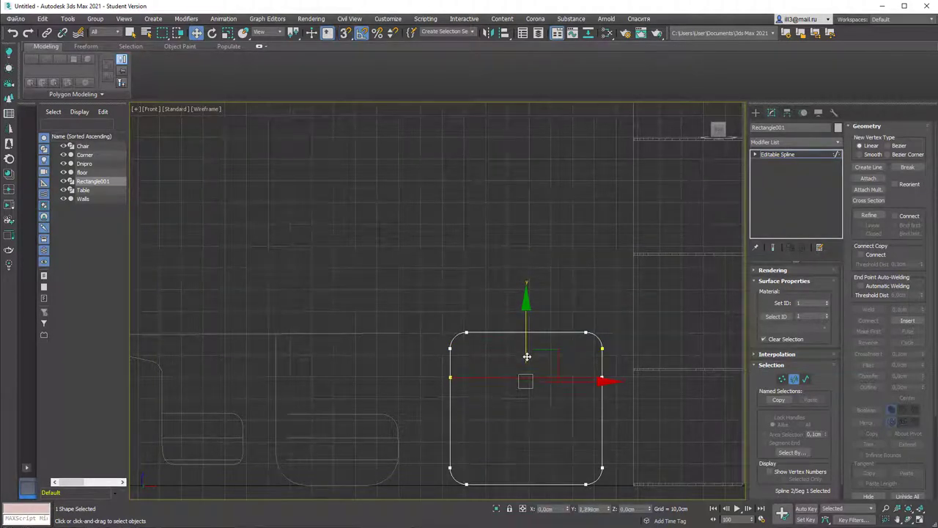
{"action": "left_click_drag", "start_coordinate": [527, 357], "coordinate": [528, 408]}
{"action": "left_click", "coordinate": [537, 386]}
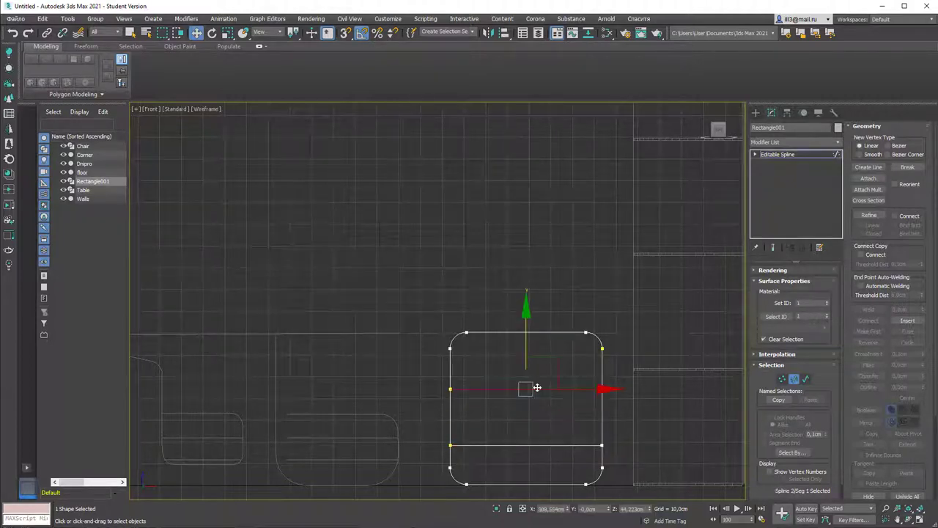
{"action": "left_click_drag", "start_coordinate": [526, 347], "coordinate": [526, 342]}
{"action": "left_click", "coordinate": [559, 443]}
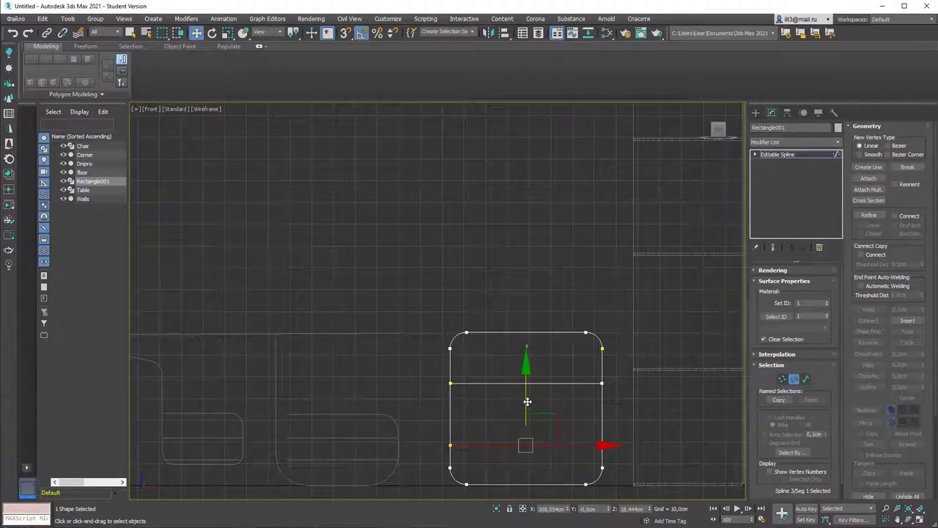
{"action": "left_click_drag", "start_coordinate": [527, 401], "coordinate": [527, 397]}
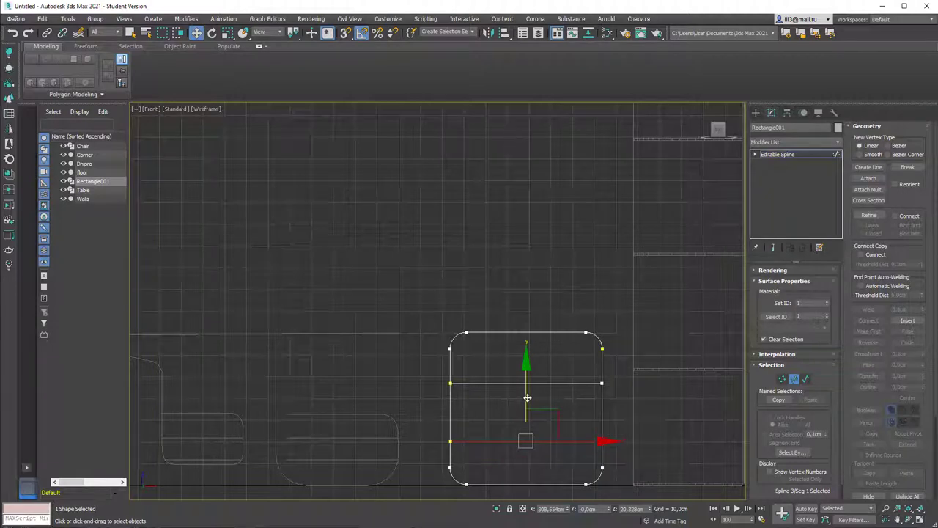
Copy the upper shelf line above the square at about Z 79 cm and draw a short vertical line joining it to the top edge.
{"action": "left_click", "coordinate": [542, 383]}
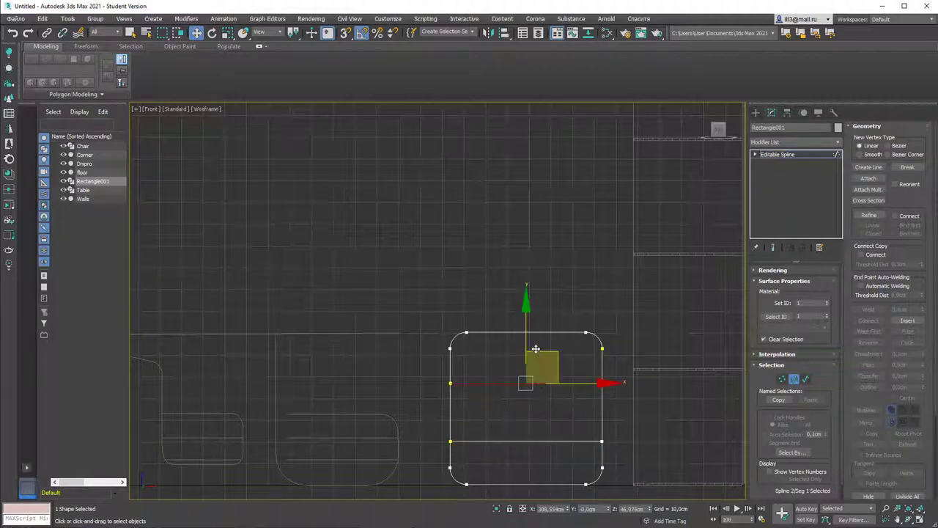
{"action": "left_click_drag", "start_coordinate": [528, 341], "coordinate": [526, 271], "text": "shift"}
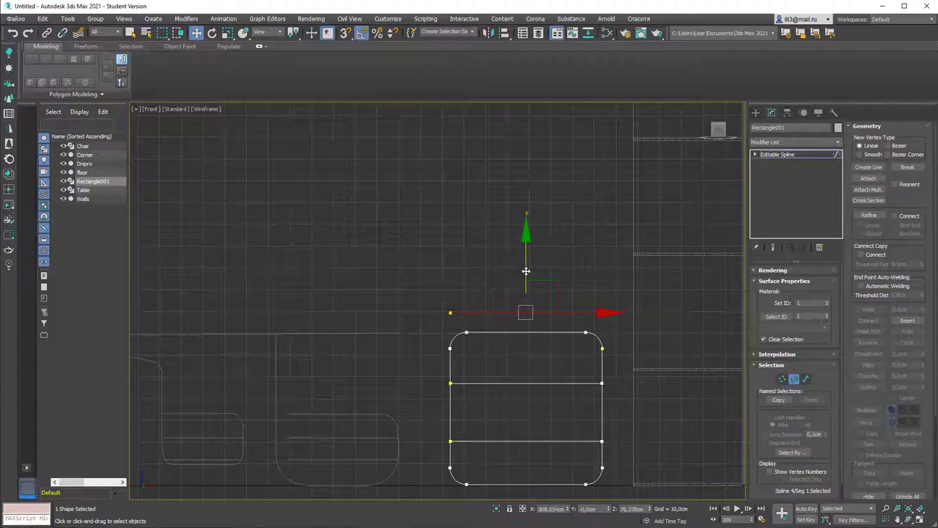
{"action": "left_click", "coordinate": [868, 168]}
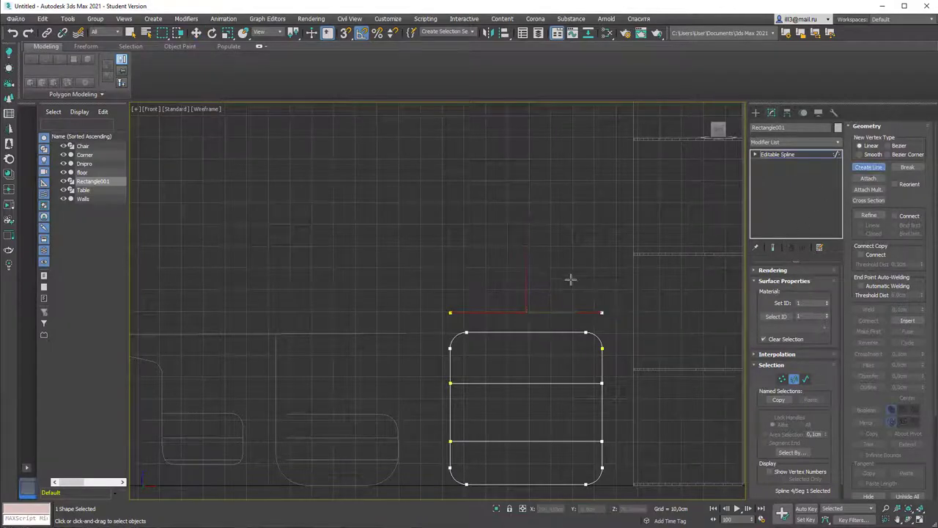
{"action": "scroll", "coordinate": [500, 329], "scroll_direction": "up", "scroll_amount": 3}
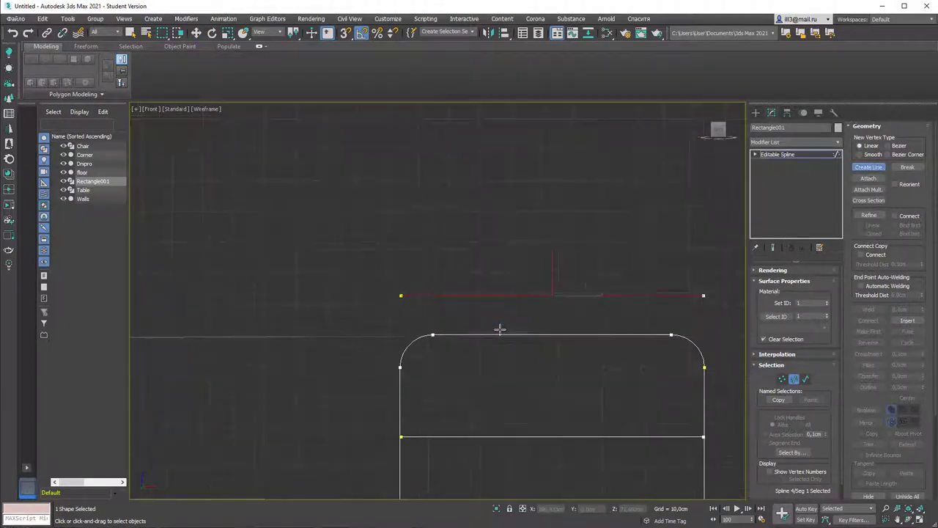
{"action": "left_click", "coordinate": [472, 296]}
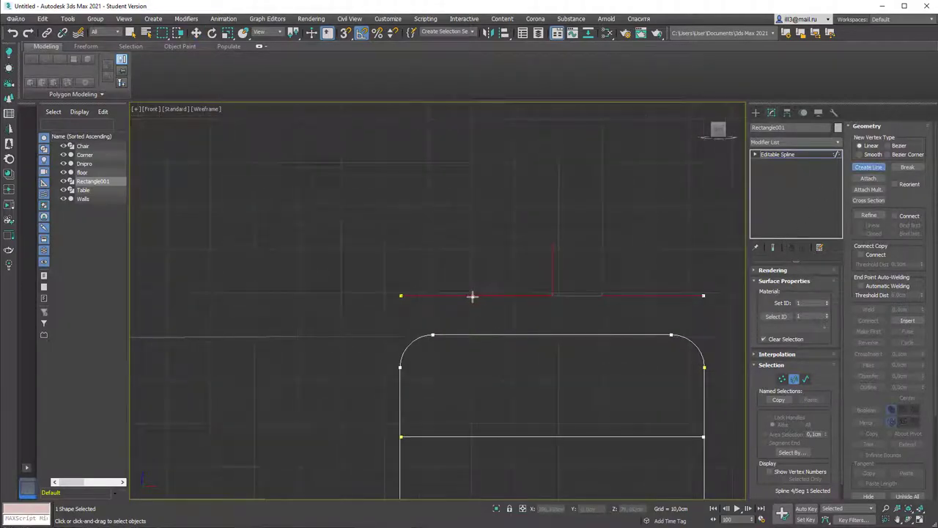
{"action": "left_click", "coordinate": [472, 336]}
{"action": "right_click", "coordinate": [489, 321]}
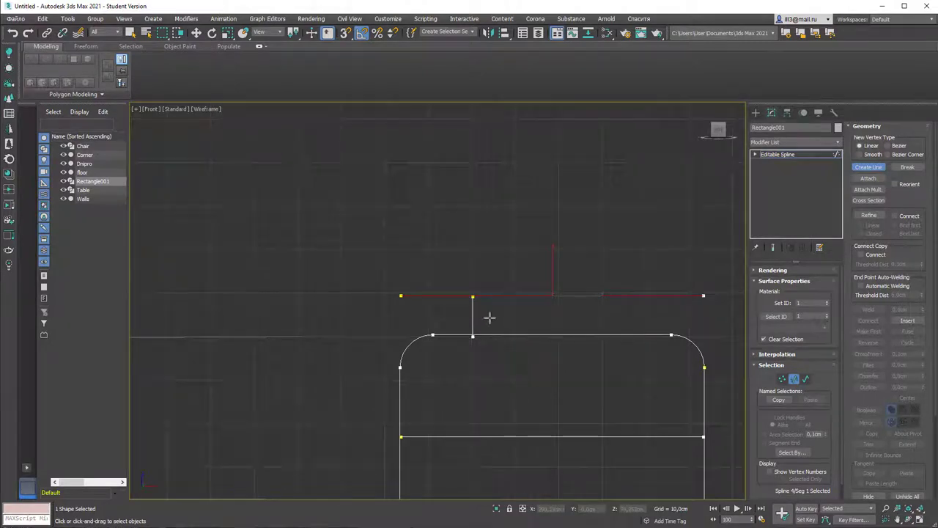
Copy the short vertical connector along X to about X 329 cm, near the other end of the raised top line.
{"action": "key", "text": "w"}
{"action": "left_click", "coordinate": [473, 315]}
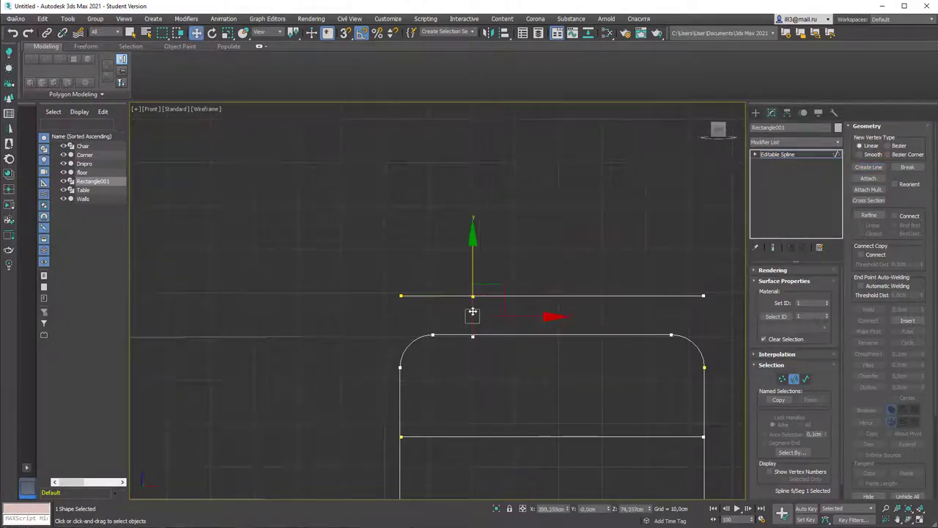
{"action": "left_click_drag", "start_coordinate": [540, 316], "coordinate": [682, 317]}
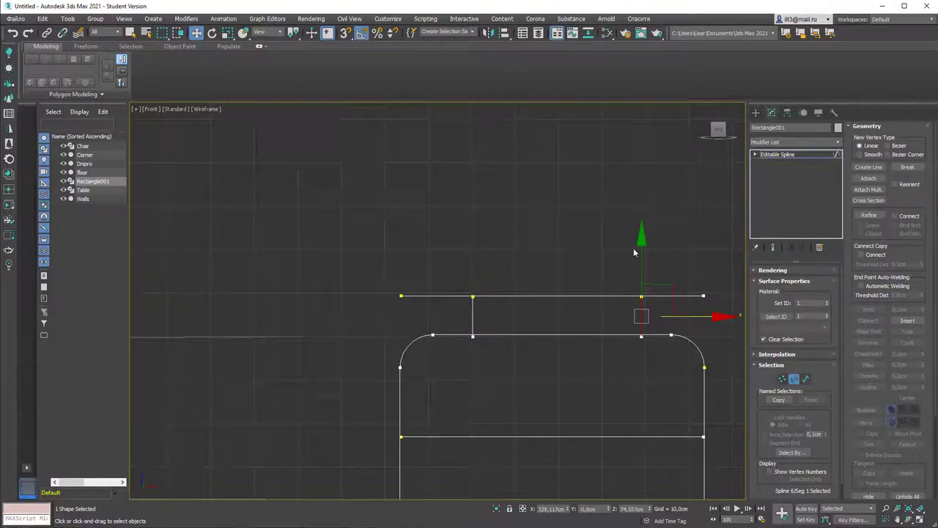
{"action": "scroll", "coordinate": [544, 265], "scroll_direction": "down", "scroll_amount": 4}
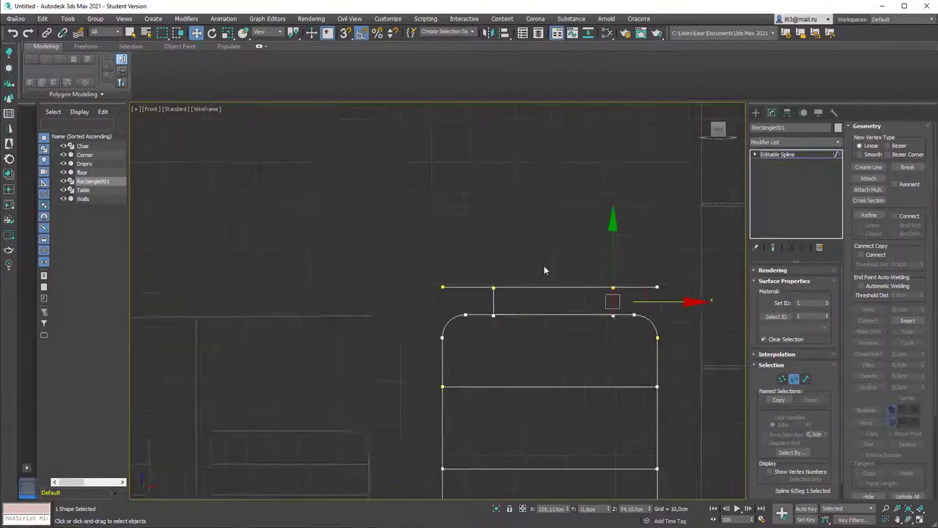
{"action": "left_click", "coordinate": [813, 156]}
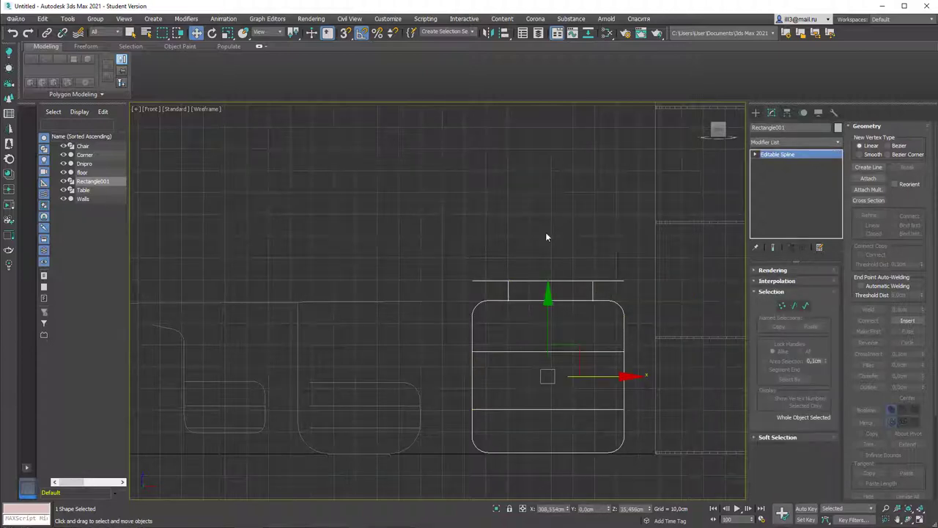
Move the whole cabinet spline in the Perspective view to the open floor in front of the room corner.
{"action": "middle_click_drag", "start_coordinate": [545, 232], "coordinate": [540, 234]}
{"action": "key", "text": "p"}
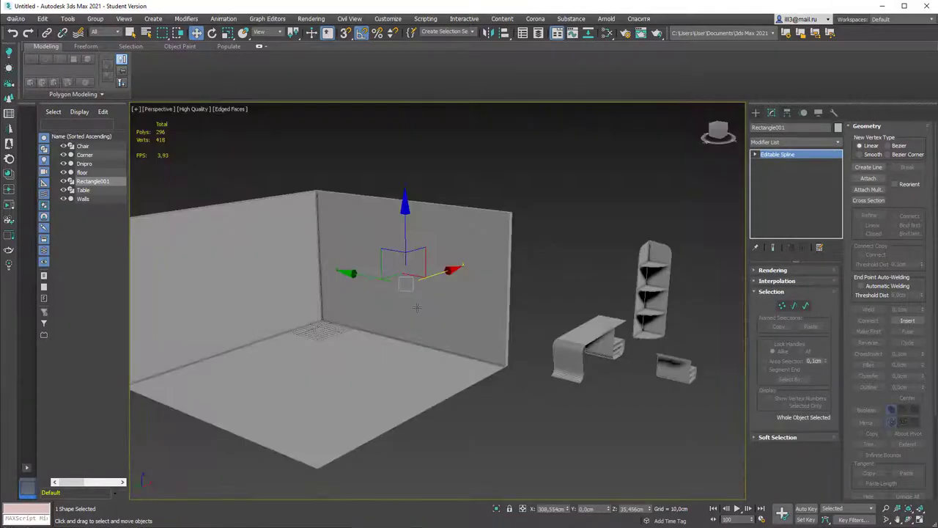
{"action": "middle_click_drag", "start_coordinate": [590, 262], "coordinate": [467, 296], "text": "alt"}
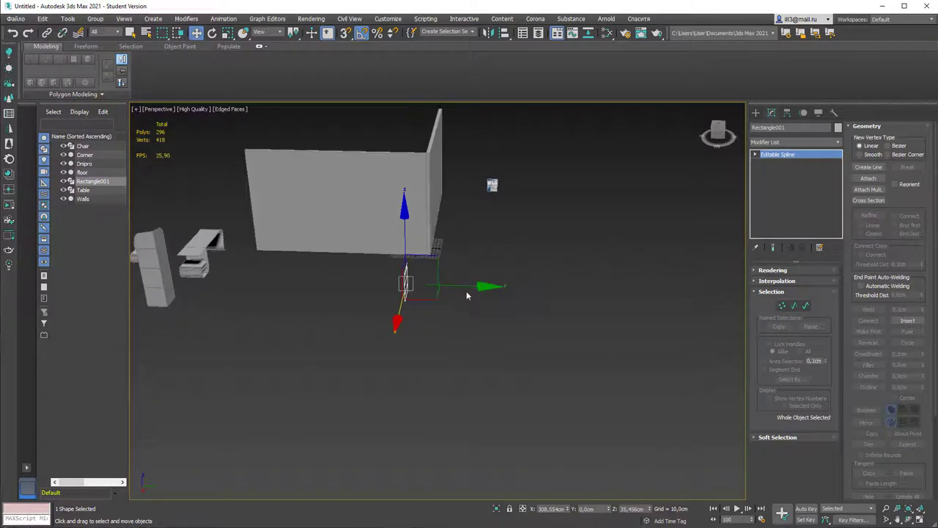
{"action": "left_click_drag", "start_coordinate": [473, 286], "coordinate": [311, 282]}
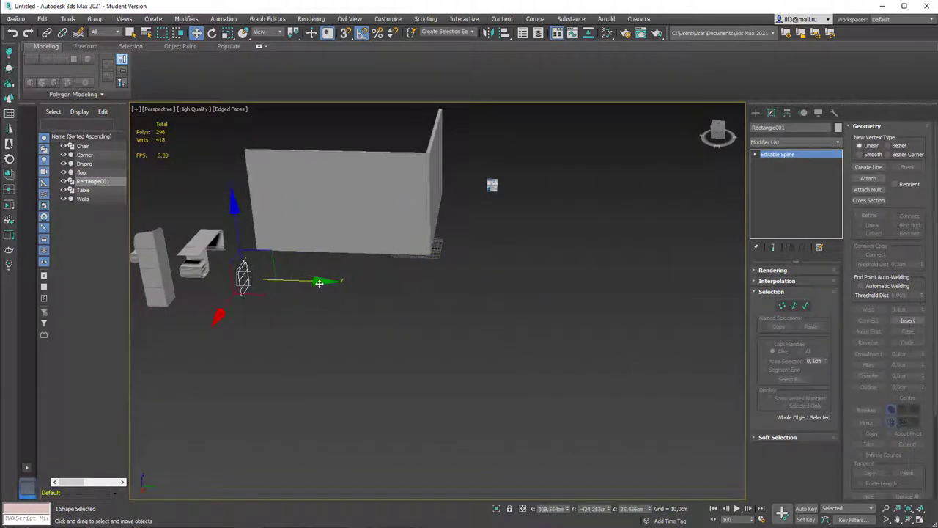
{"action": "middle_click_drag", "start_coordinate": [319, 283], "coordinate": [359, 298], "text": "alt"}
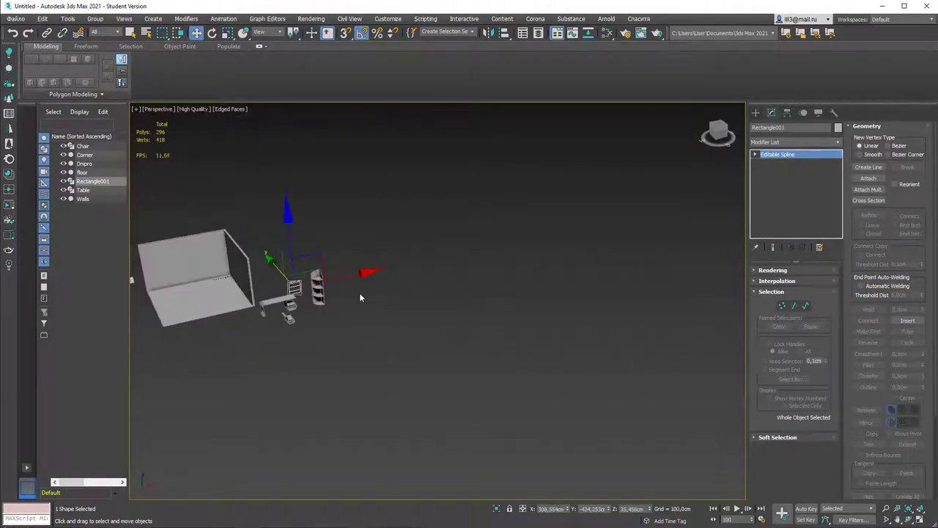
{"action": "left_click_drag", "start_coordinate": [323, 279], "coordinate": [245, 355]}
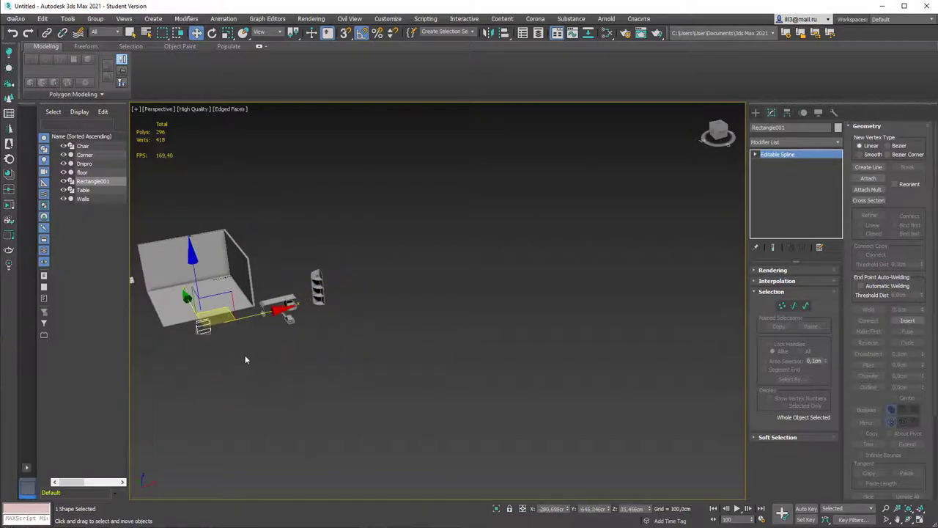
{"action": "scroll", "coordinate": [245, 359], "scroll_direction": "up", "scroll_amount": 5}
{"action": "middle_click_drag", "start_coordinate": [318, 350], "coordinate": [471, 310]}
{"action": "key", "text": "q"}
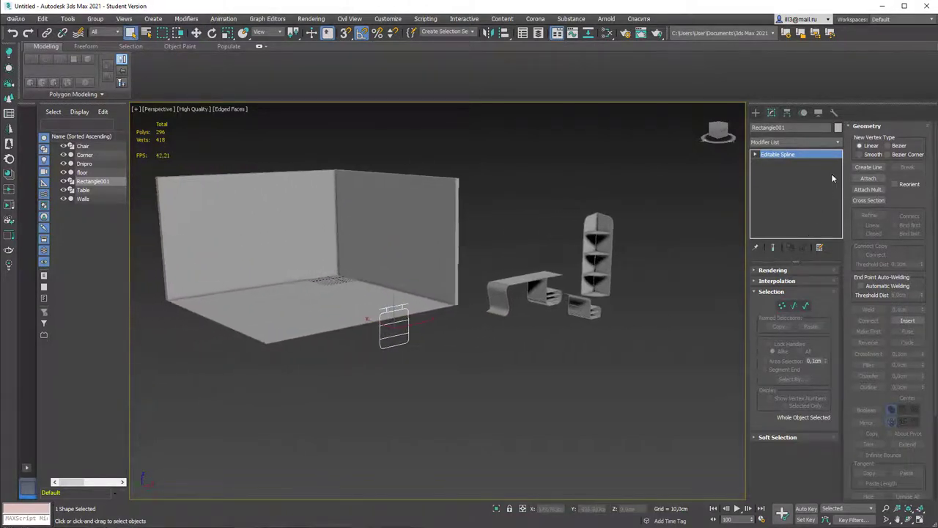
Apply an Extrude modifier to the cabinet spline with an amount of 60 cm.
{"action": "left_click", "coordinate": [840, 145]}
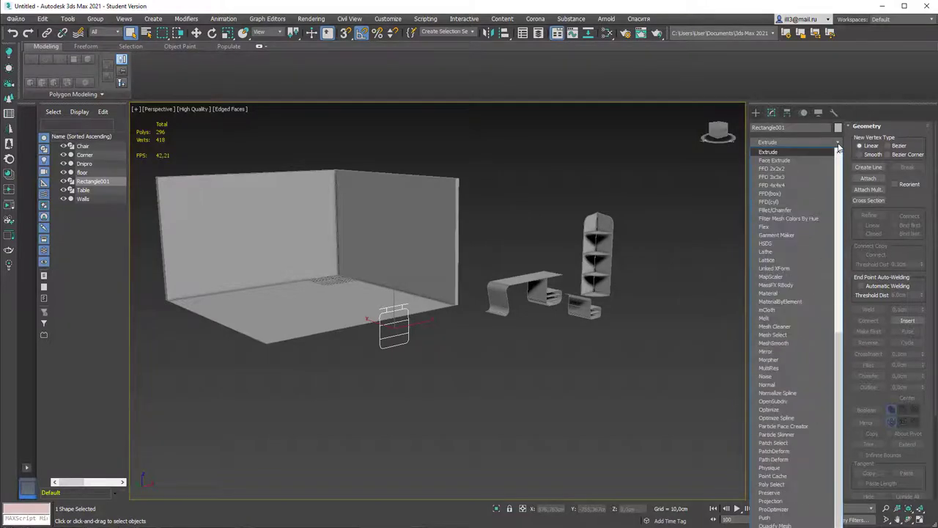
{"action": "left_click", "coordinate": [807, 152]}
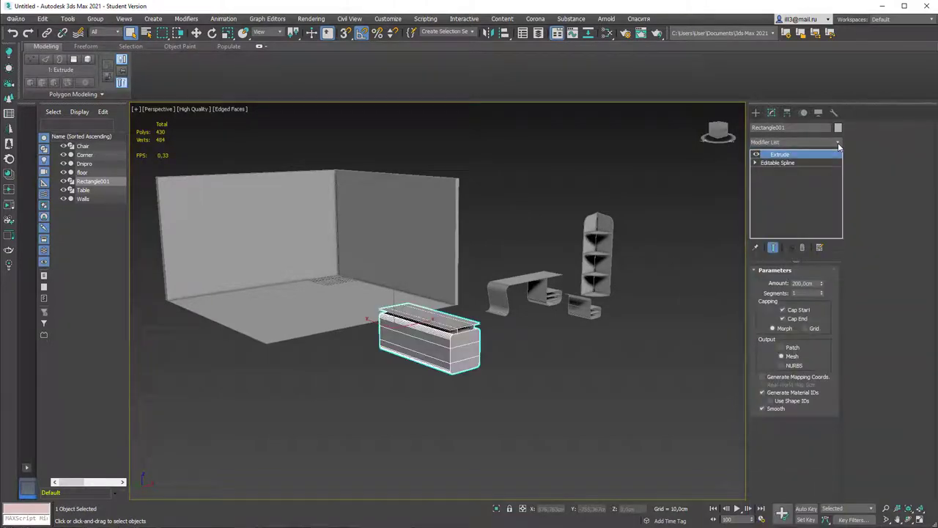
{"action": "double_click", "coordinate": [817, 282]}
{"action": "type", "text": "50"}
{"action": "key", "text": "Return"}
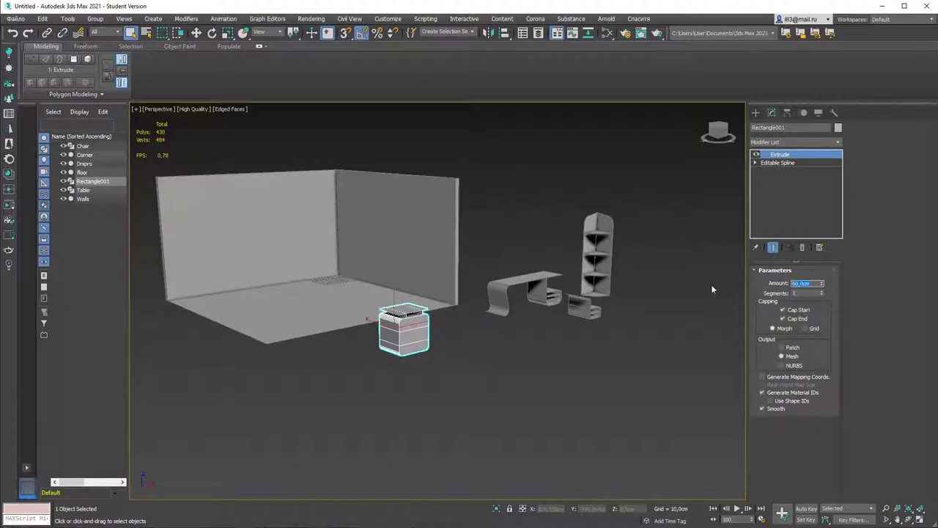
Turn off both extrusion caps and re-enable only Cap Start to give the cabinet an open front and a closed back.
{"action": "middle_click_drag", "start_coordinate": [465, 342], "coordinate": [488, 336], "text": "alt"}
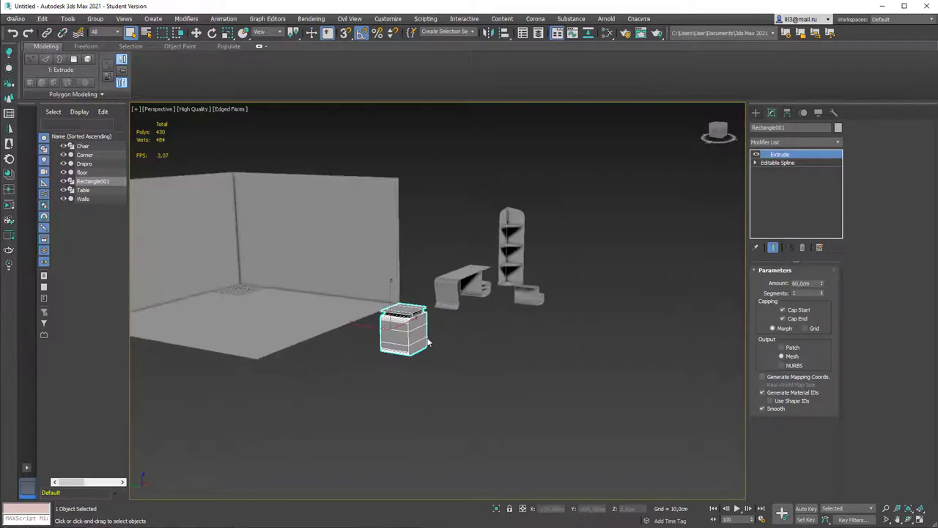
{"action": "left_click", "coordinate": [782, 310]}
{"action": "left_click", "coordinate": [793, 320]}
{"action": "middle_click_drag", "start_coordinate": [557, 317], "coordinate": [497, 315], "text": "alt"}
{"action": "scroll", "coordinate": [416, 311], "scroll_direction": "up", "scroll_amount": 4}
{"action": "scroll", "coordinate": [443, 328], "scroll_direction": "up", "scroll_amount": 3}
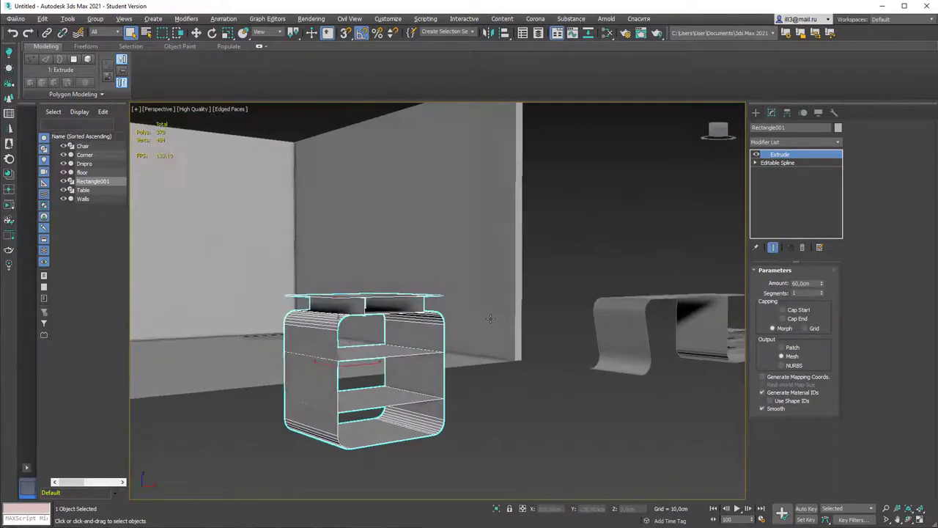
{"action": "left_click", "coordinate": [782, 311]}
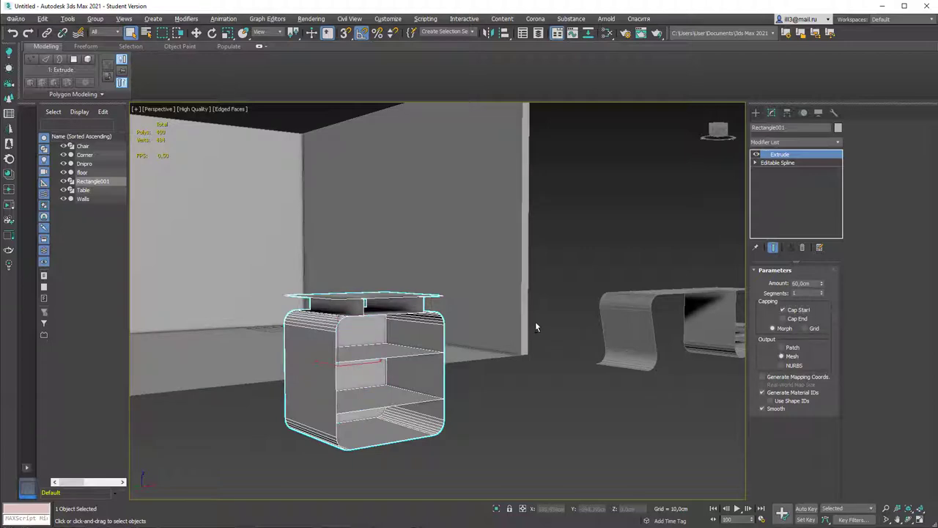
{"action": "middle_click_drag", "start_coordinate": [535, 327], "coordinate": [332, 282], "text": "alt"}
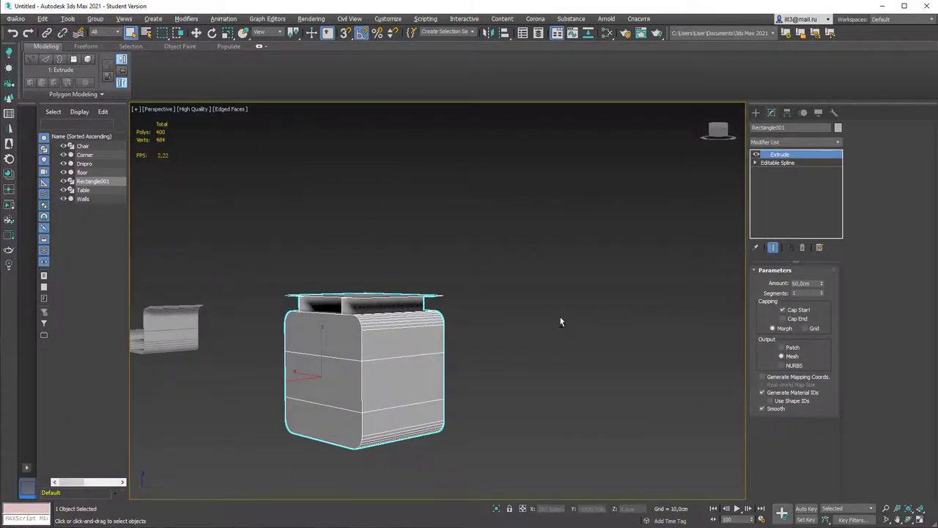
Turn off Cap Start on the cabinet's Extrude modifier to leave both the front and back open.
{"action": "middle_click_drag", "start_coordinate": [560, 321], "coordinate": [669, 335], "text": "alt"}
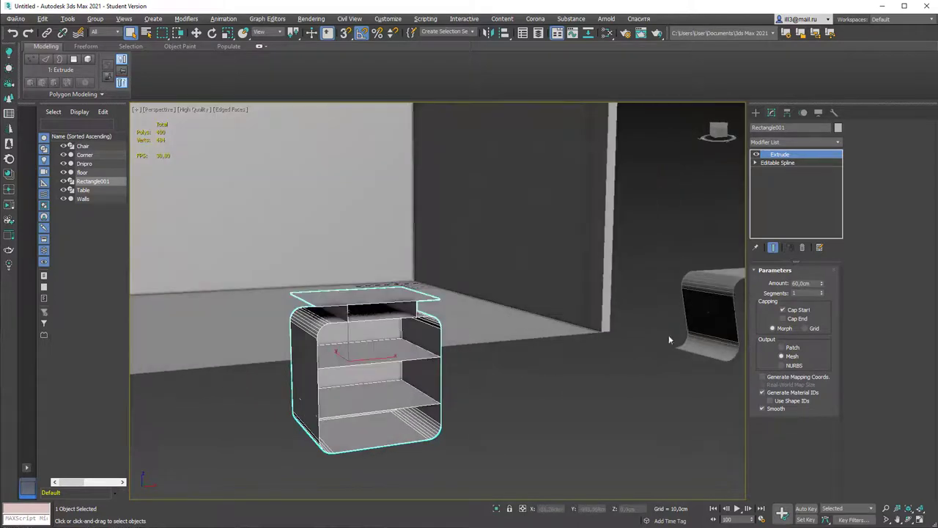
{"action": "left_click", "coordinate": [783, 310]}
{"action": "middle_click_drag", "start_coordinate": [557, 338], "coordinate": [535, 343], "text": "alt"}
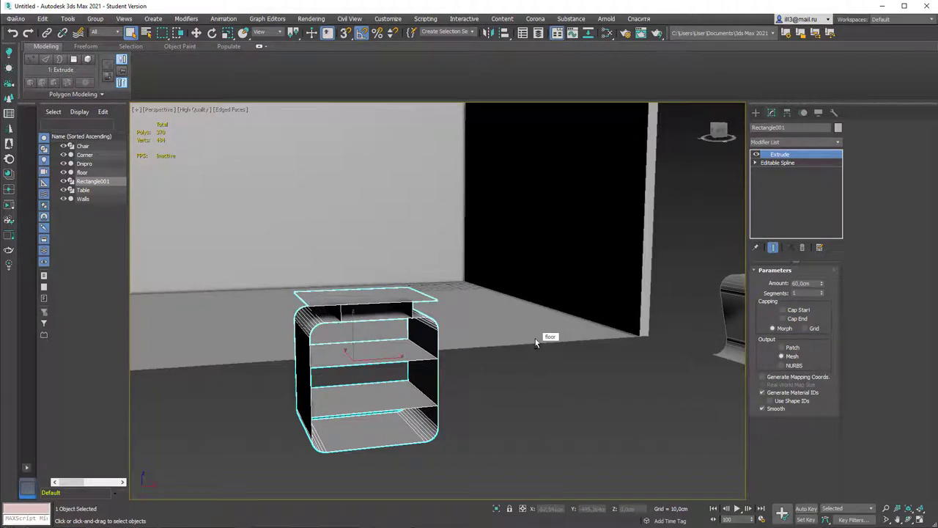
{"action": "middle_click_drag", "start_coordinate": [535, 342], "coordinate": [569, 316], "text": "alt"}
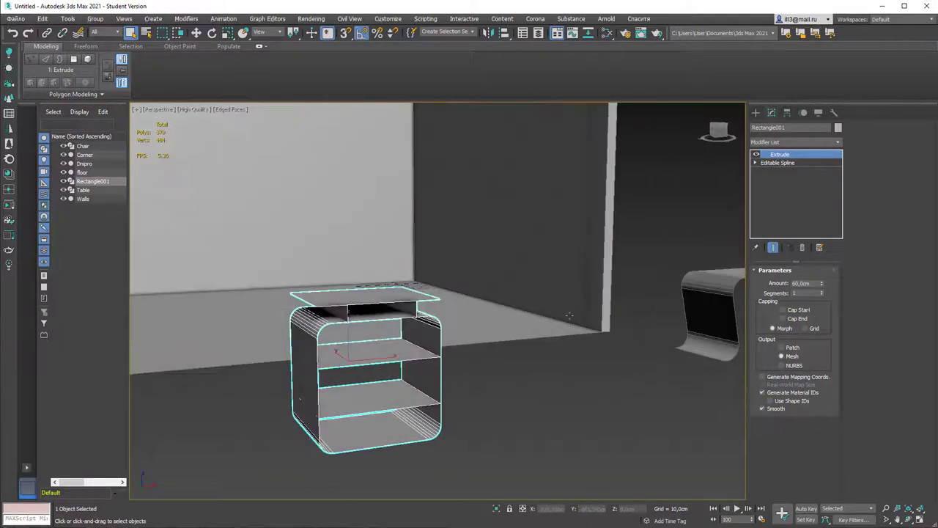
Add a Shell modifier to the extruded cabinet with an inner amount of 1 cm and an outer amount of 0 cm.
{"action": "left_click", "coordinate": [837, 142]}
{"action": "type", "text": "sh"}
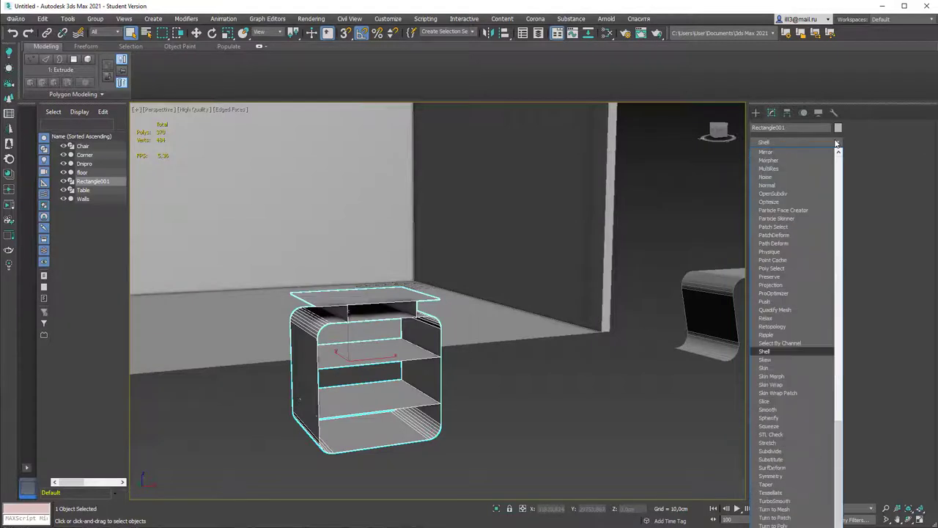
{"action": "key", "text": "Return"}
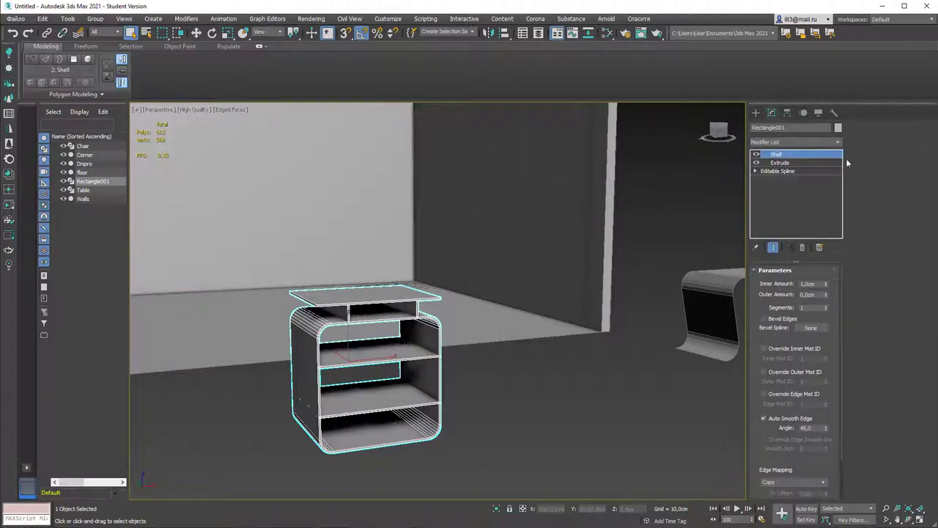
{"action": "scroll", "coordinate": [441, 353], "scroll_direction": "up", "scroll_amount": 2}
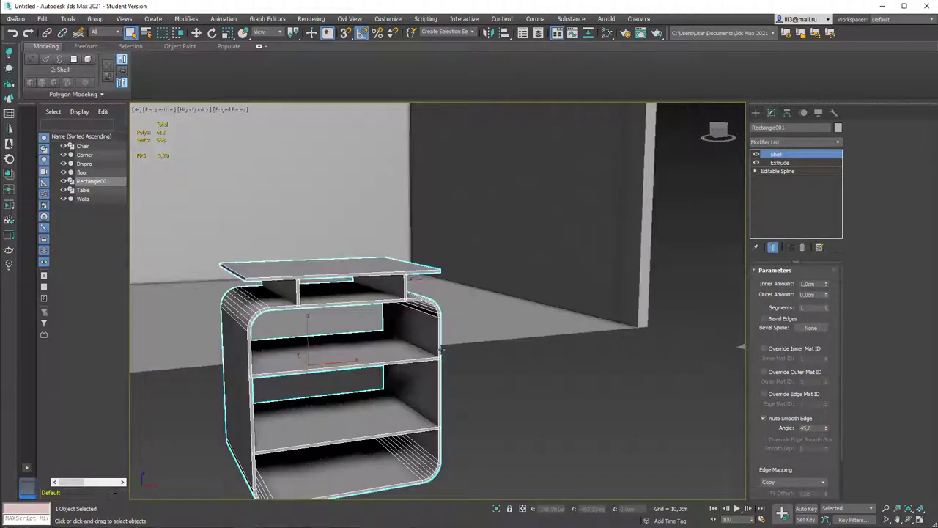
{"action": "scroll", "coordinate": [440, 351], "scroll_direction": "down", "scroll_amount": 2}
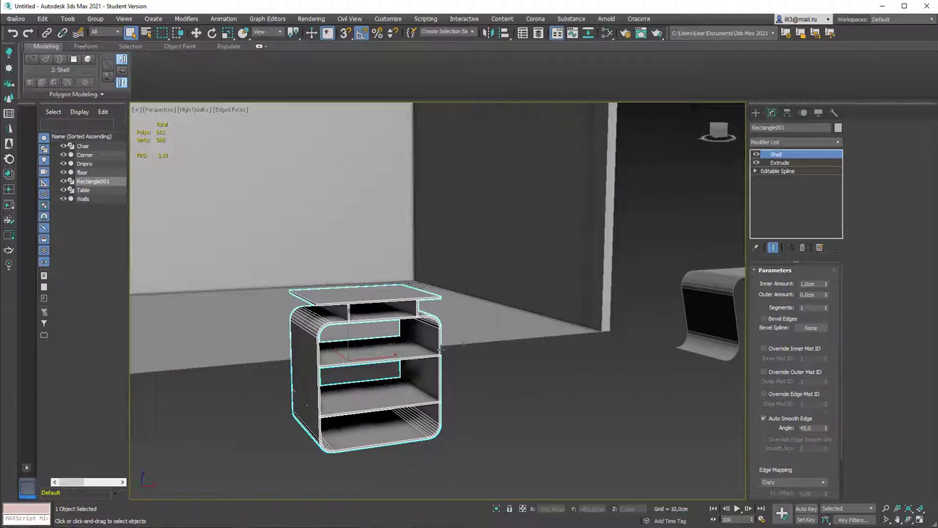
Add a UVW Map modifier to the cabinet and set its mapping type to Box.
{"action": "left_click", "coordinate": [838, 142]}
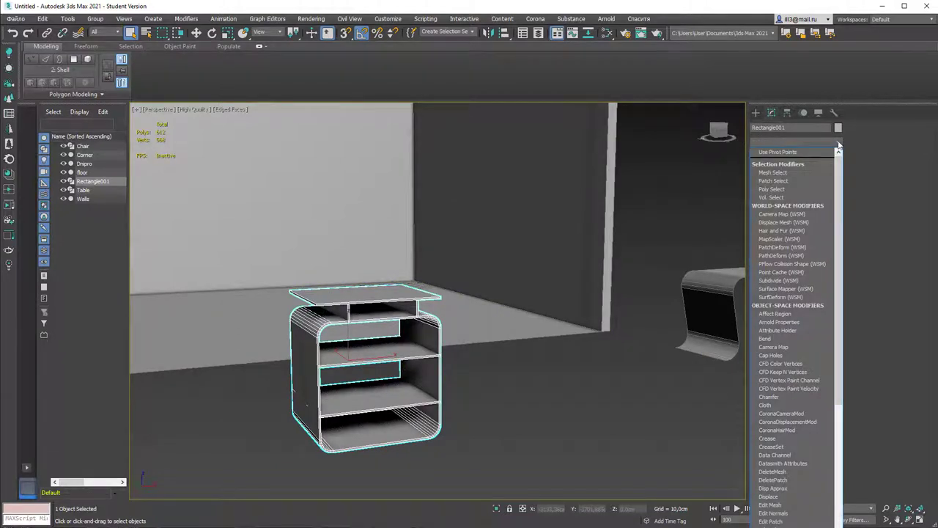
{"action": "key", "text": "u"}
{"action": "key", "text": "u"}
{"action": "key", "text": "u"}
{"action": "key", "text": "u"}
{"action": "key", "text": "u"}
{"action": "key", "text": "u"}
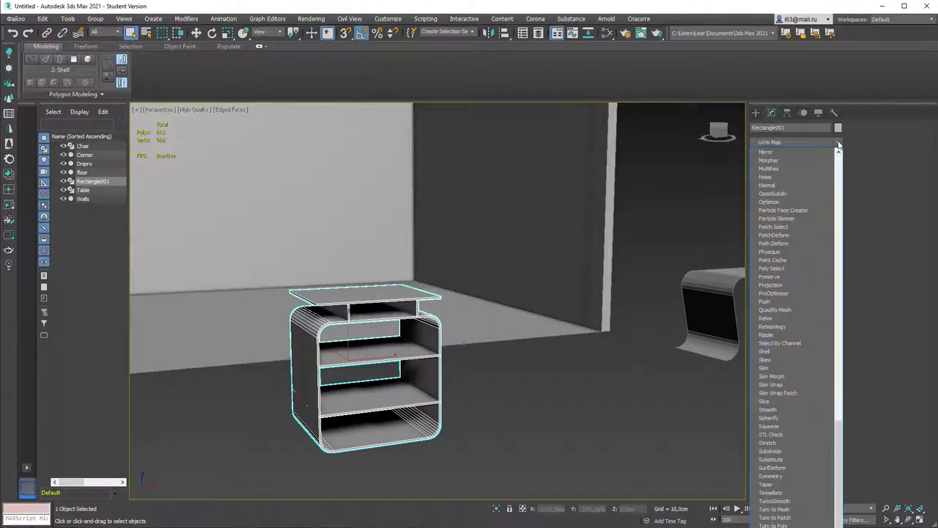
{"action": "key", "text": "Up"}
{"action": "key", "text": "Return"}
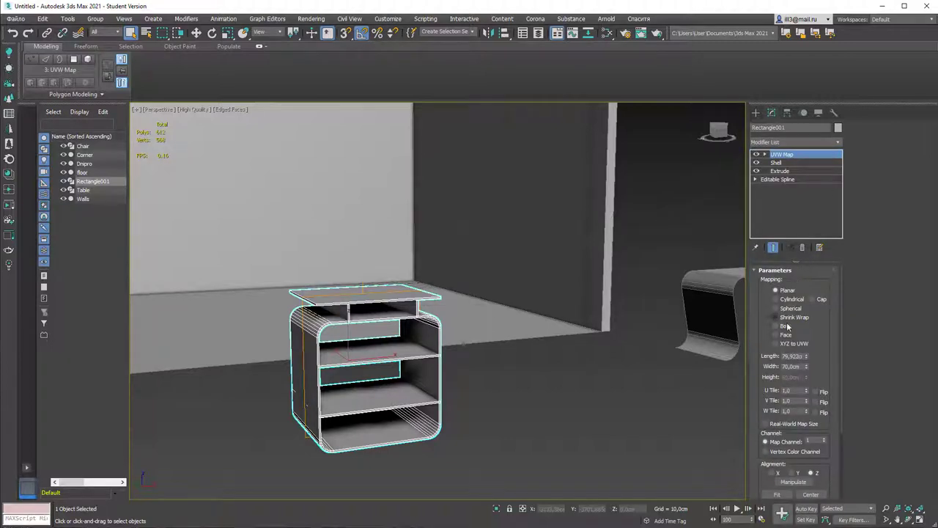
{"action": "left_click", "coordinate": [785, 333]}
{"action": "left_click", "coordinate": [784, 326]}
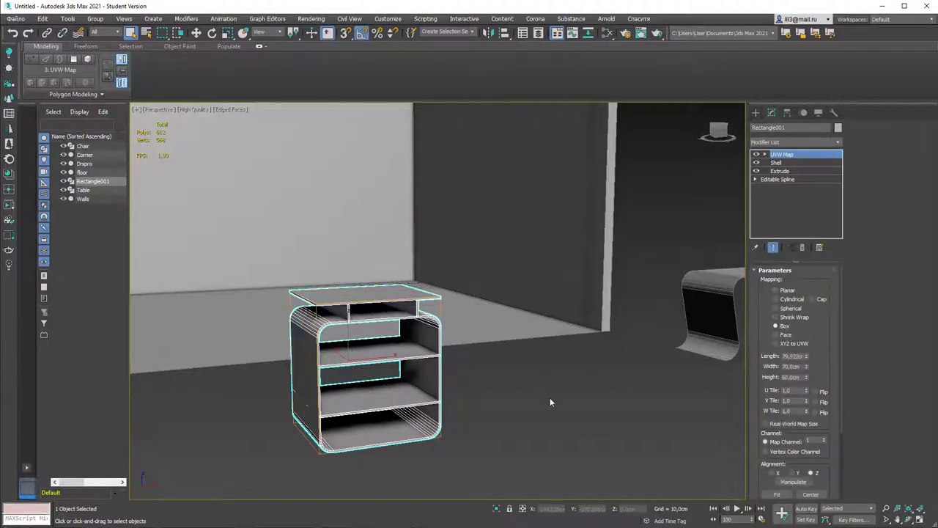
Rename the cabinet object as Comod.
{"action": "left_click", "coordinate": [550, 400]}
{"action": "left_click", "coordinate": [401, 323]}
{"action": "type", "text": "Consol"}
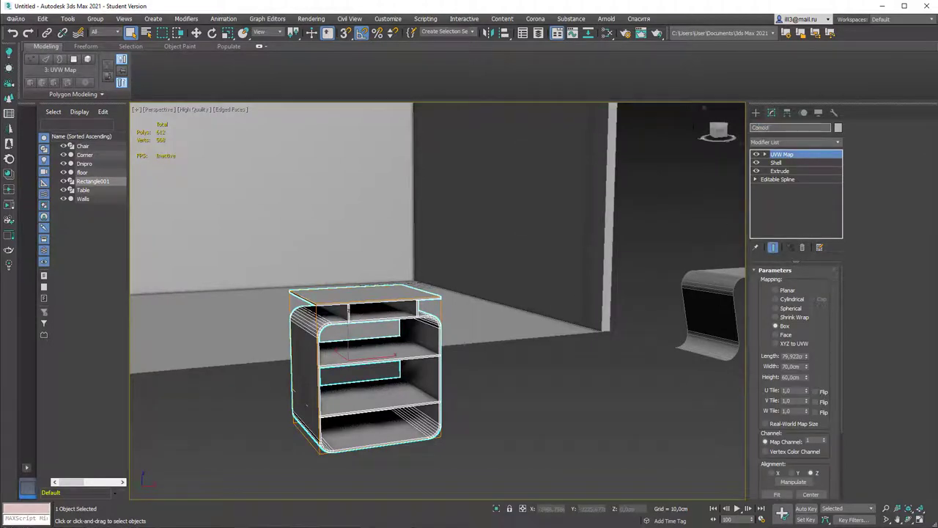
{"action": "key", "text": "Return"}
Move the cabinet along the X axis to about X -573 cm, beside the room's open front corner.
{"action": "scroll", "coordinate": [462, 302], "scroll_direction": "down", "scroll_amount": 5}
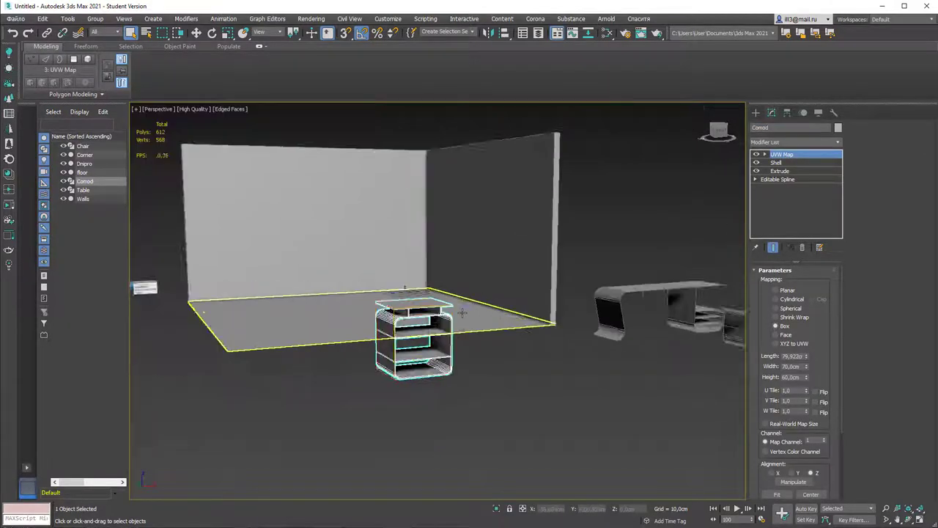
{"action": "middle_click_drag", "start_coordinate": [530, 310], "coordinate": [523, 327]}
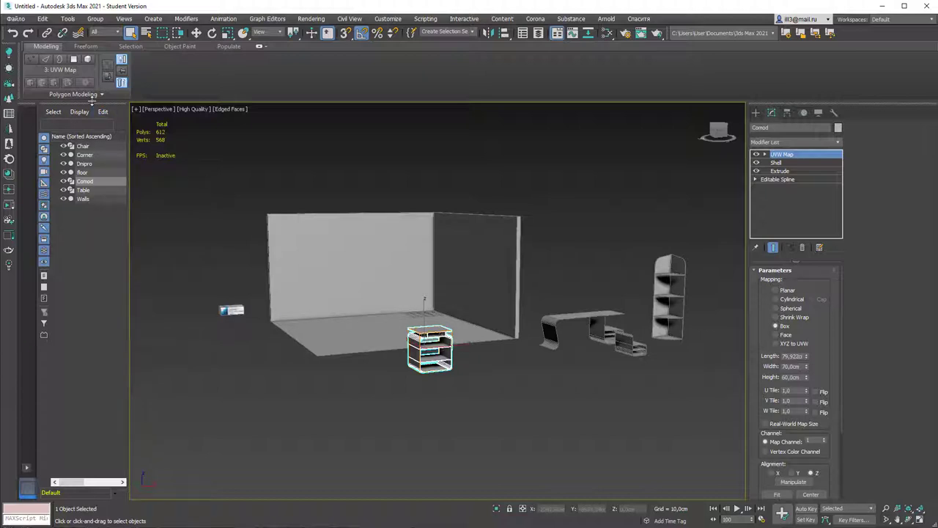
{"action": "key", "text": "w"}
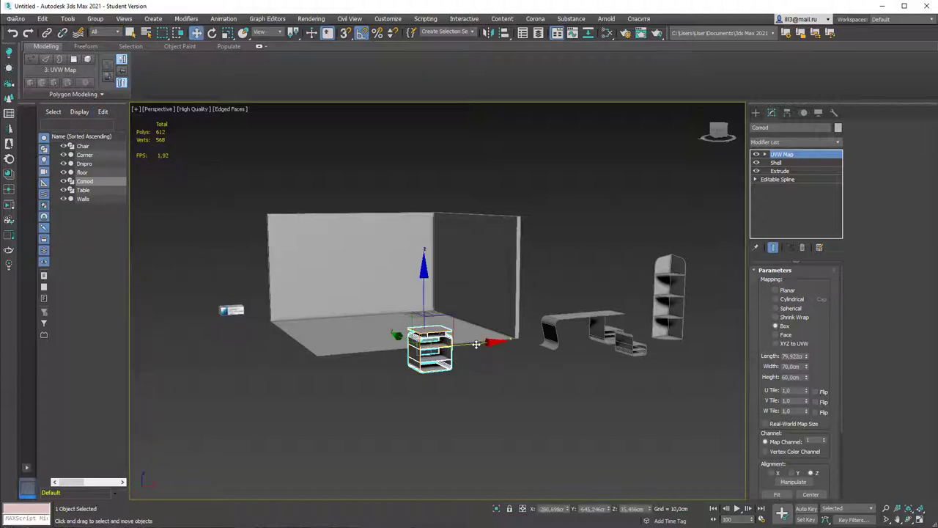
{"action": "left_click_drag", "start_coordinate": [477, 345], "coordinate": [404, 363]}
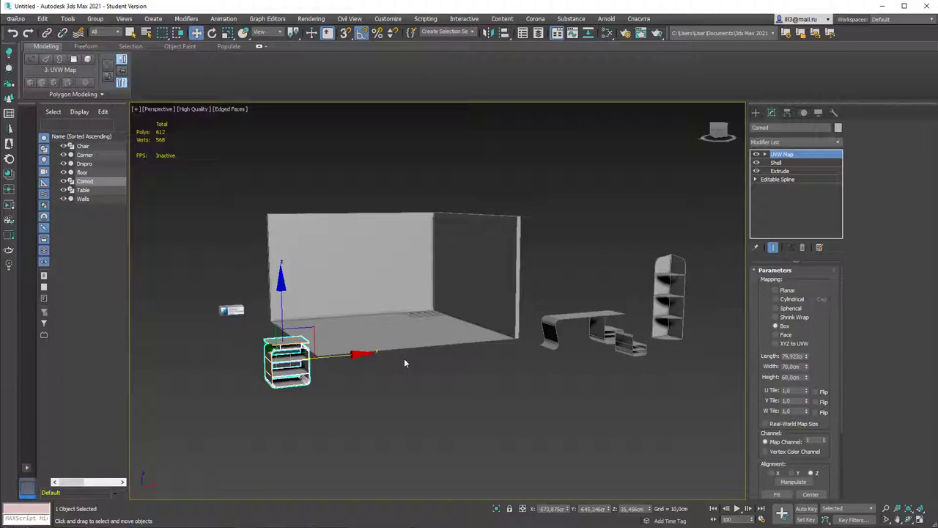
Draw a rectangle about 247 cm long and 108 cm wide on the room's back wall, standing near the floor.
{"action": "middle_click_drag", "start_coordinate": [439, 391], "coordinate": [459, 380], "text": "alt"}
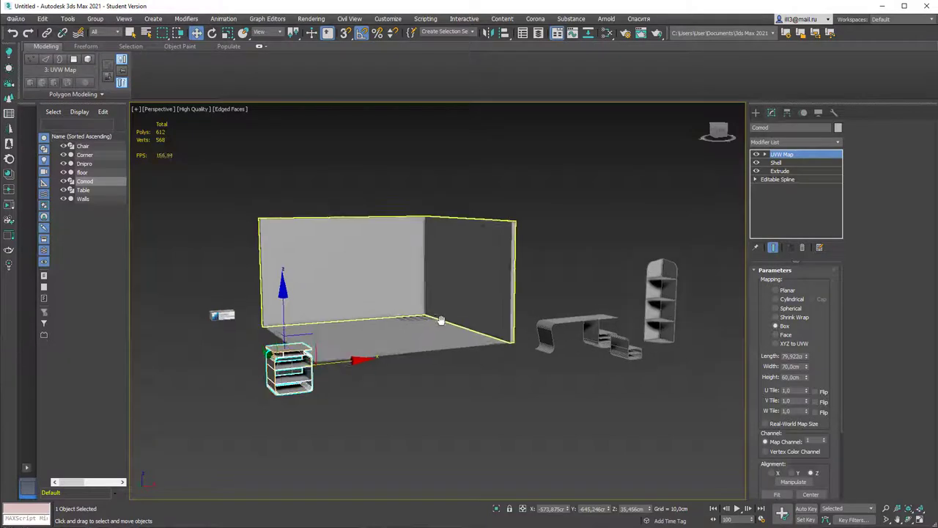
{"action": "middle_click_drag", "start_coordinate": [440, 321], "coordinate": [446, 371]}
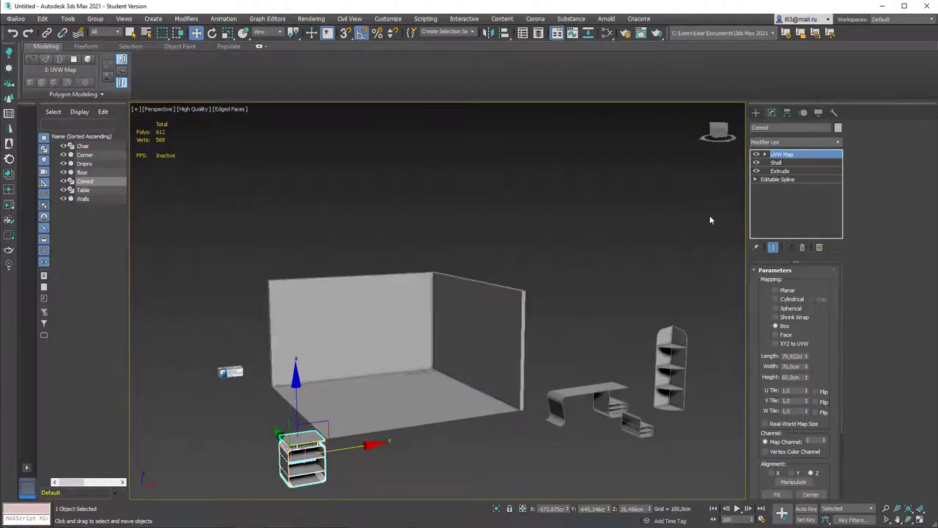
{"action": "left_click", "coordinate": [756, 112]}
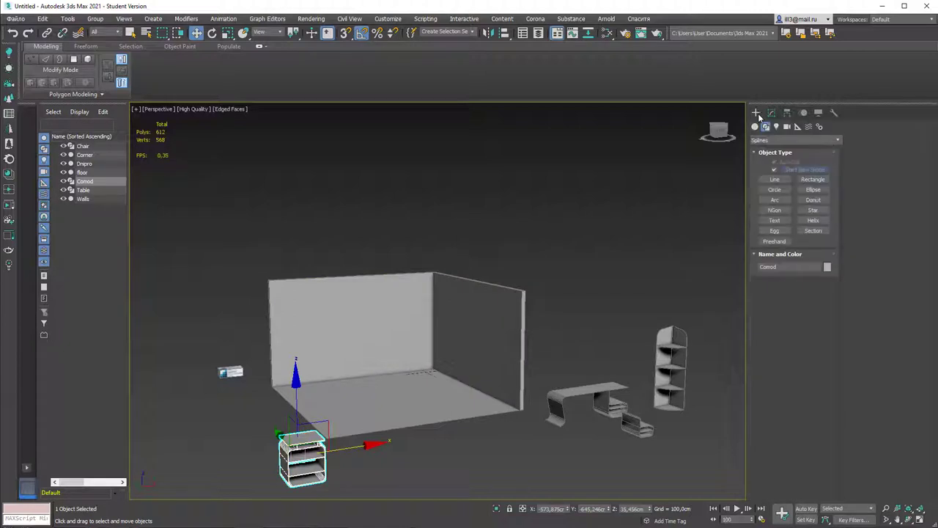
{"action": "left_click", "coordinate": [808, 181]}
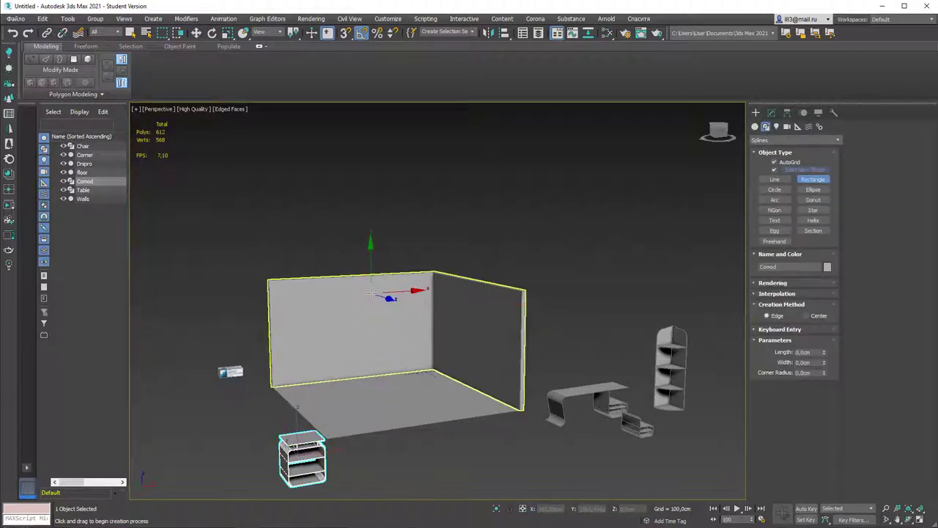
{"action": "left_click_drag", "start_coordinate": [372, 294], "coordinate": [406, 374]}
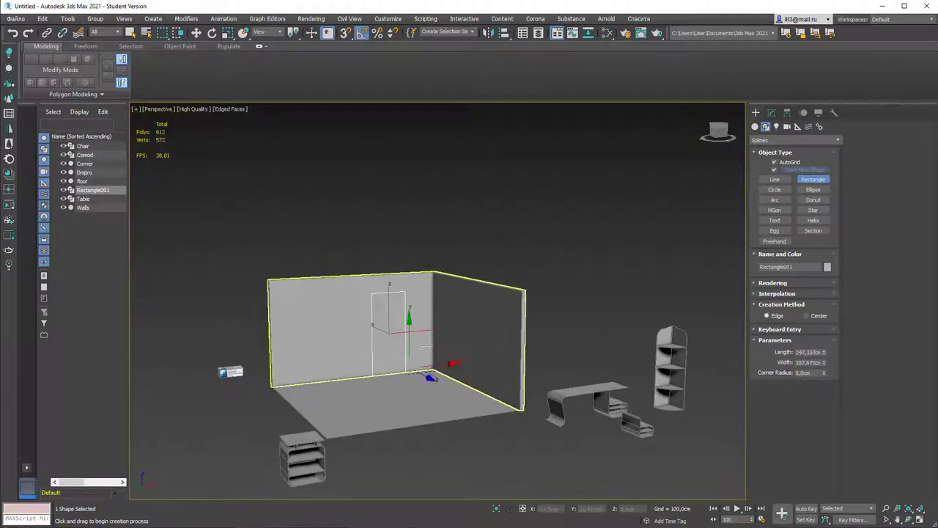
{"action": "scroll", "coordinate": [402, 308], "scroll_direction": "up", "scroll_amount": 5}
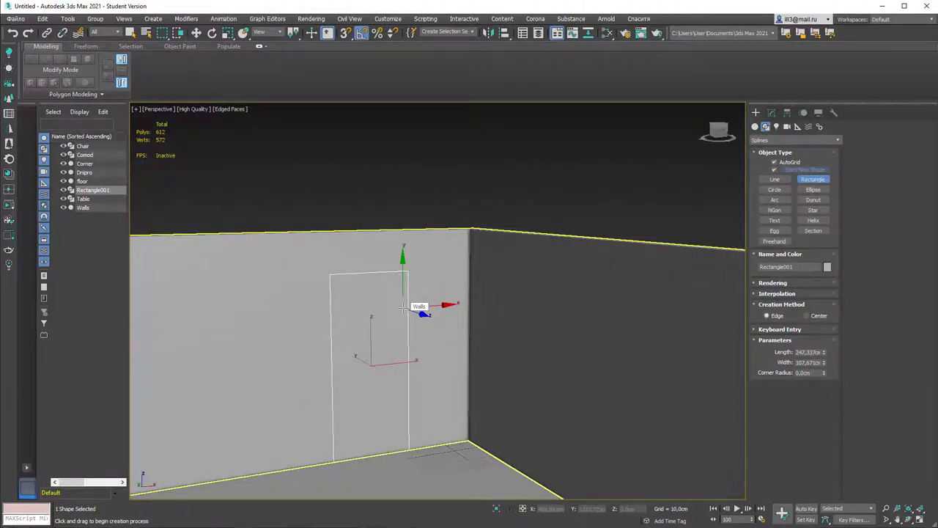
Isolate the new rectangle and frame it in the front view.
{"action": "key", "text": "alt+q"}
{"action": "key", "text": "f"}
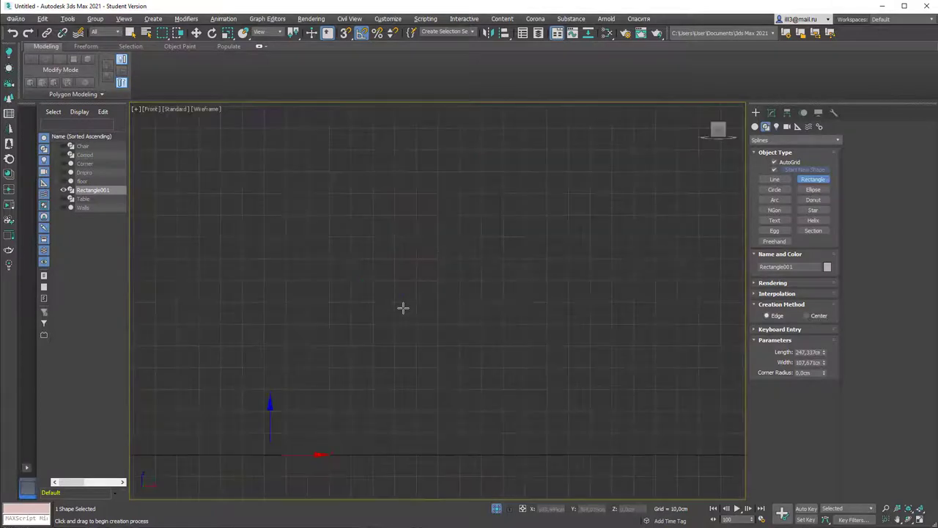
{"action": "key", "text": "z"}
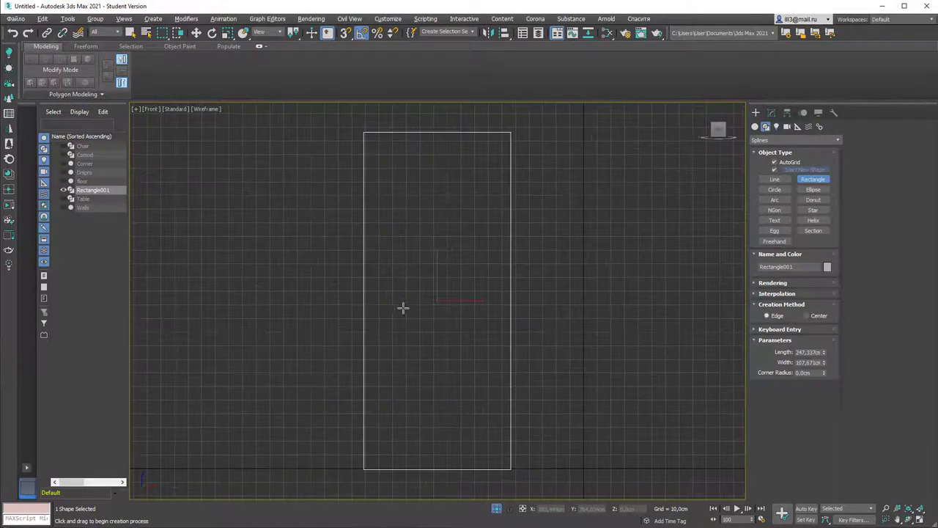
Set the rectangle's length to 250 cm and its width to 100 cm.
{"action": "left_click", "coordinate": [774, 112]}
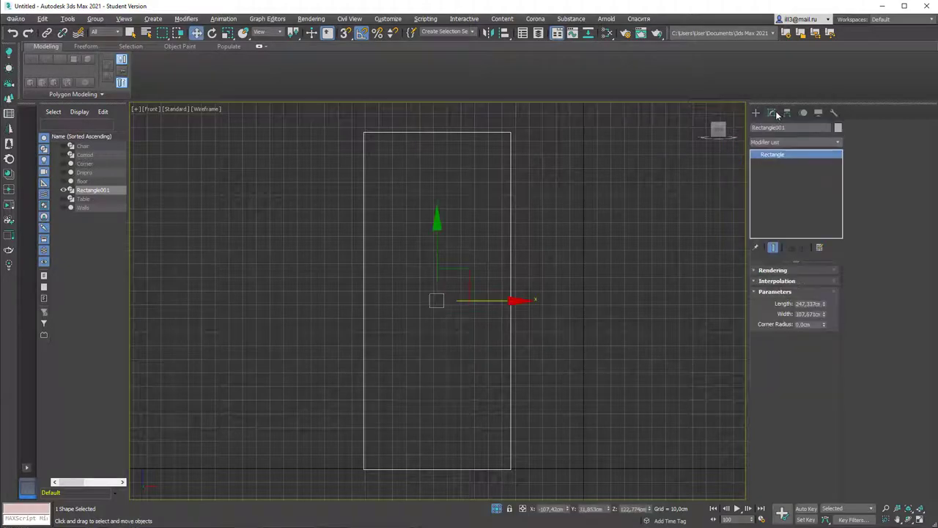
{"action": "double_click", "coordinate": [804, 303]}
{"action": "type", "text": "250"}
{"action": "key", "text": "Return"}
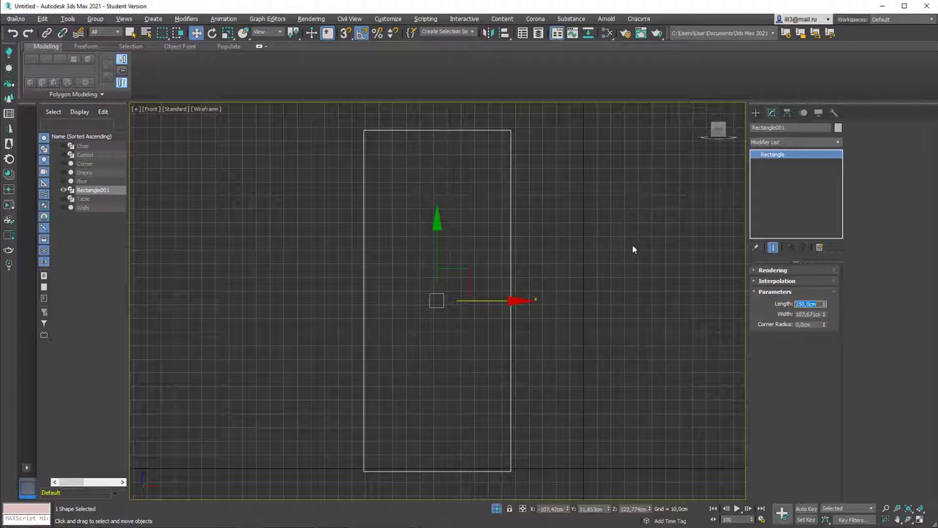
{"action": "double_click", "coordinate": [808, 314]}
{"action": "type", "text": "100"}
{"action": "key", "text": "Return"}
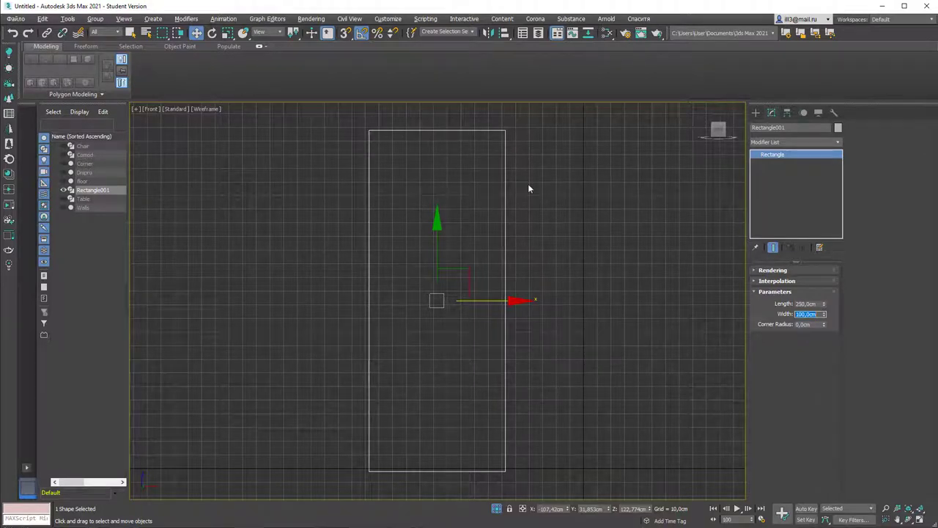
Move the rectangle's pivot vertically down onto its bottom edge, using snapping.
{"action": "left_click", "coordinate": [784, 114]}
{"action": "left_click", "coordinate": [786, 181]}
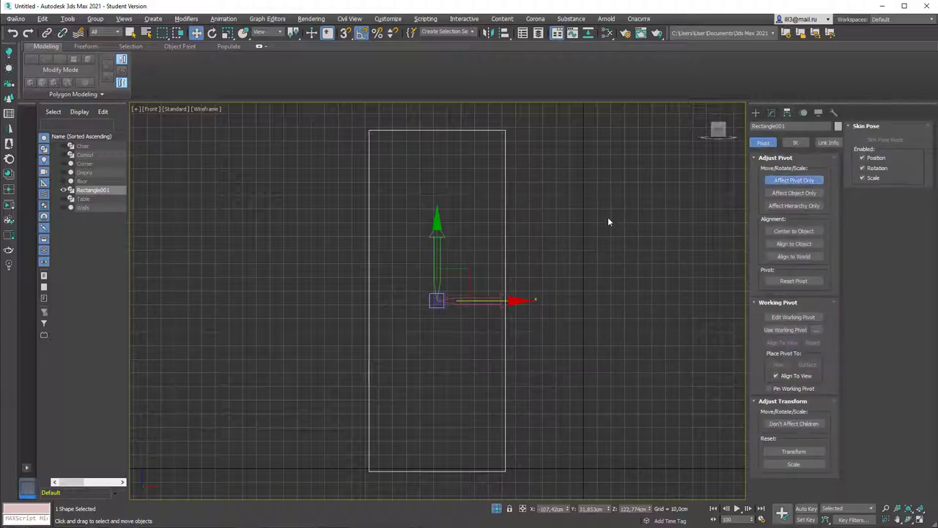
{"action": "key", "text": "s"}
{"action": "left_click_drag", "start_coordinate": [438, 252], "coordinate": [368, 470]}
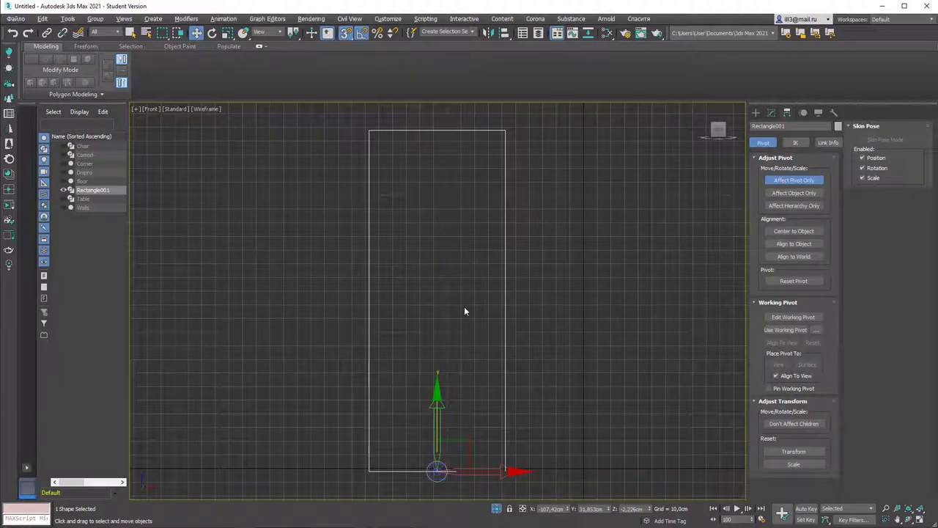
{"action": "left_click", "coordinate": [788, 180]}
{"action": "left_click", "coordinate": [770, 114]}
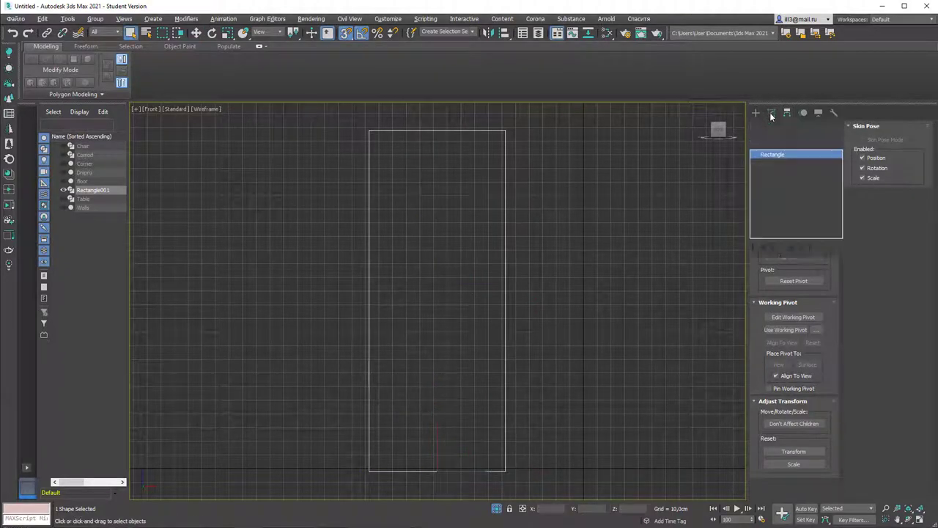
Convert the rectangle to an editable spline and switch to segment editing with snapping turned off.
{"action": "right_click", "coordinate": [505, 208]}
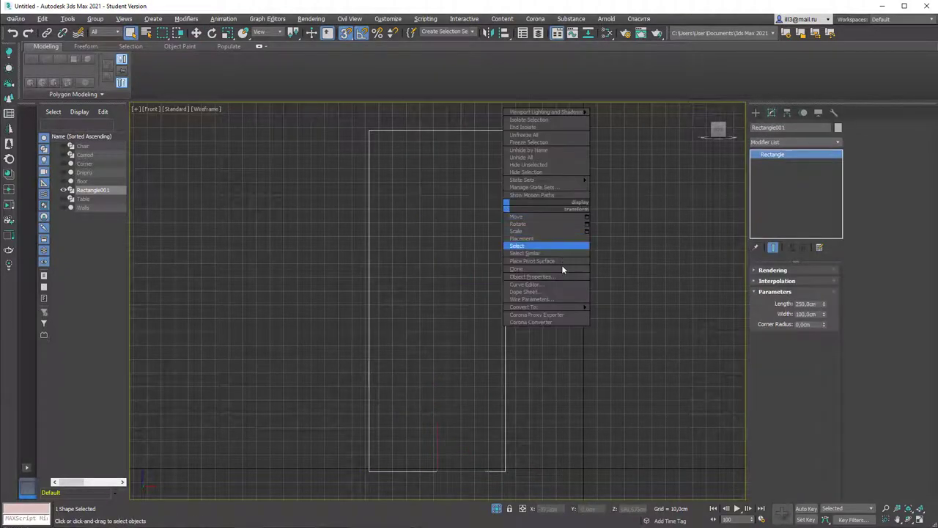
{"action": "mouse_move", "coordinate": [564, 308]}
{"action": "left_click", "coordinate": [615, 309]}
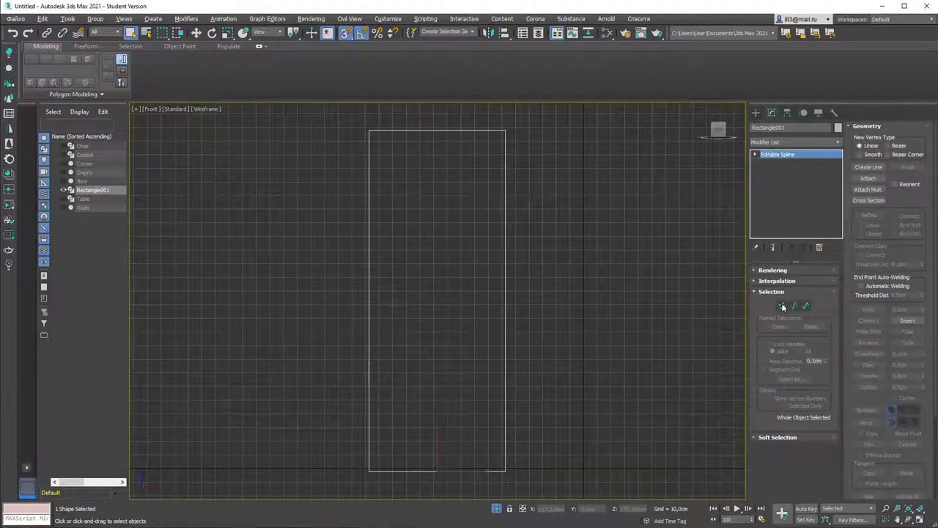
{"action": "left_click", "coordinate": [868, 168]}
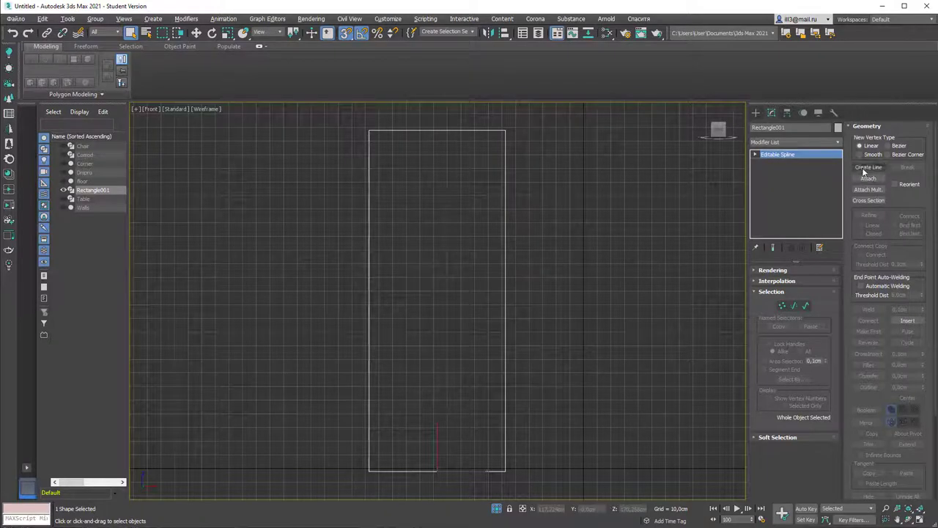
{"action": "key", "text": "s"}
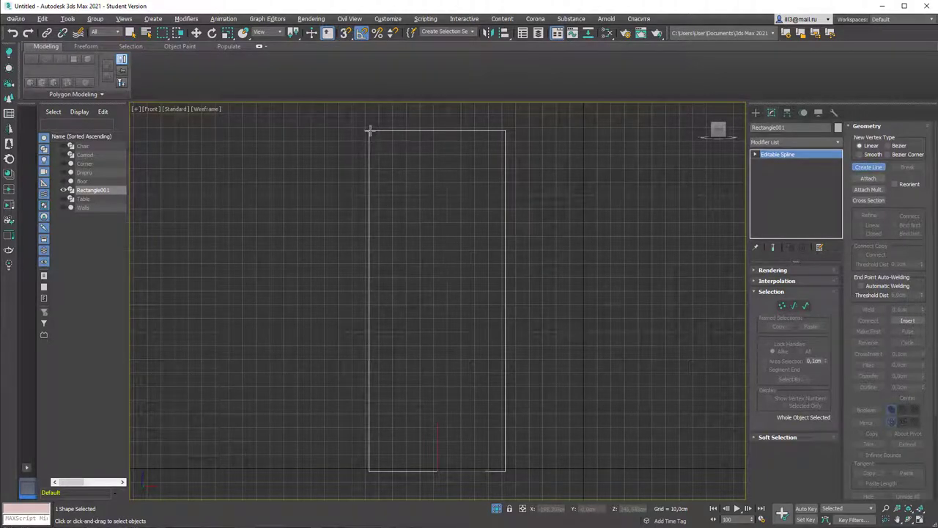
{"action": "left_click", "coordinate": [794, 306]}
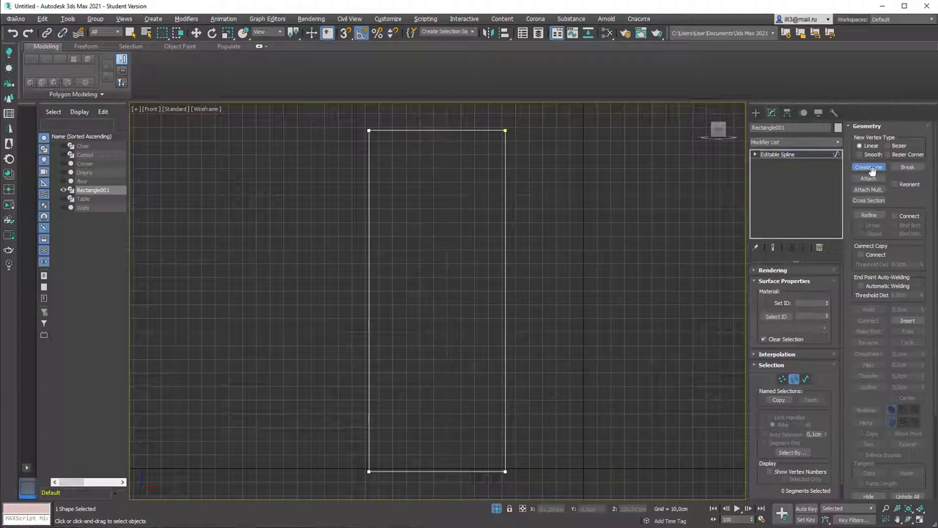
Copy the rectangle's top segment downward six times at roughly even spacing to form the shelf lines.
{"action": "key", "text": "w"}
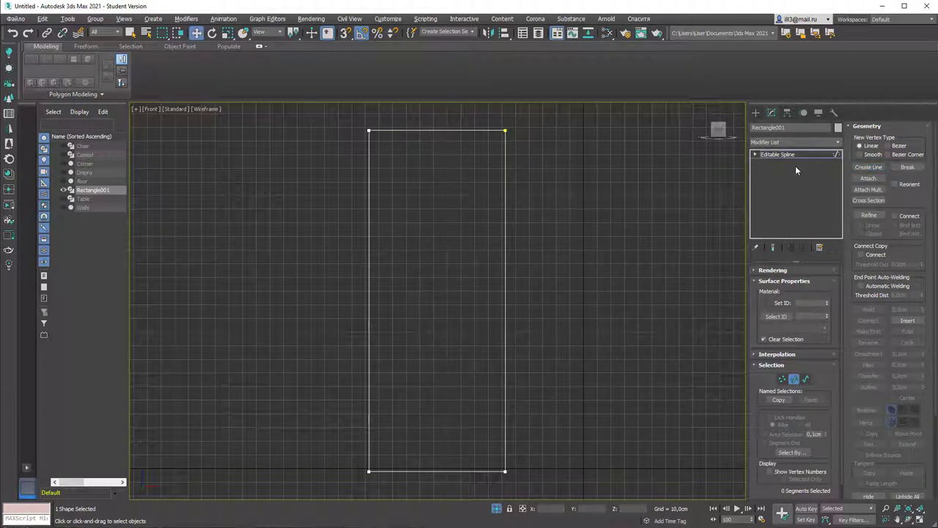
{"action": "left_click", "coordinate": [458, 131]}
{"action": "middle_click_drag", "start_coordinate": [478, 169], "coordinate": [478, 217]}
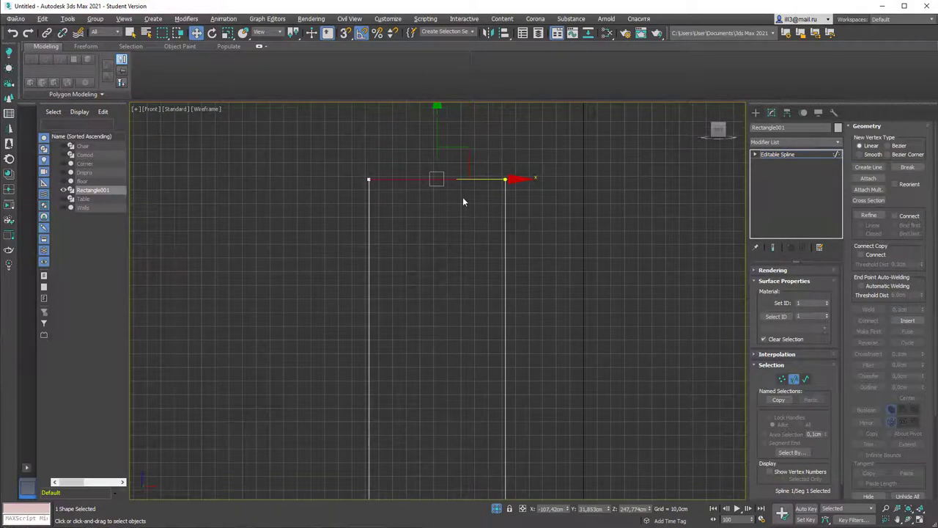
{"action": "left_click_drag", "start_coordinate": [436, 148], "coordinate": [438, 218], "text": "shift"}
{"action": "middle_click_drag", "start_coordinate": [532, 278], "coordinate": [526, 228]}
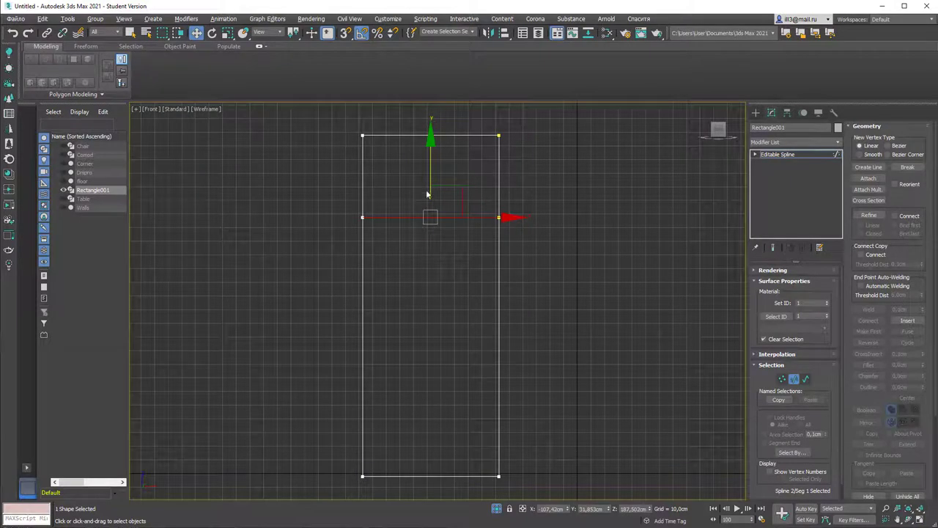
{"action": "mouse_move", "coordinate": [430, 149]}
{"action": "left_mouse_down"}
{"action": "mouse_move", "coordinate": [431, 140]}
{"action": "mouse_move", "coordinate": [432, 389]}
{"action": "left_mouse_up"}
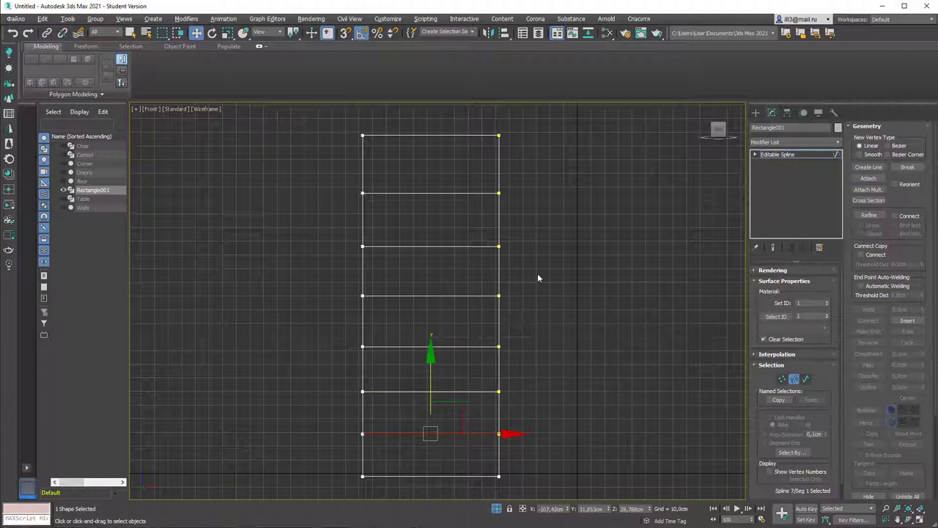
{"action": "left_click", "coordinate": [821, 153]}
{"action": "key", "text": "q"}
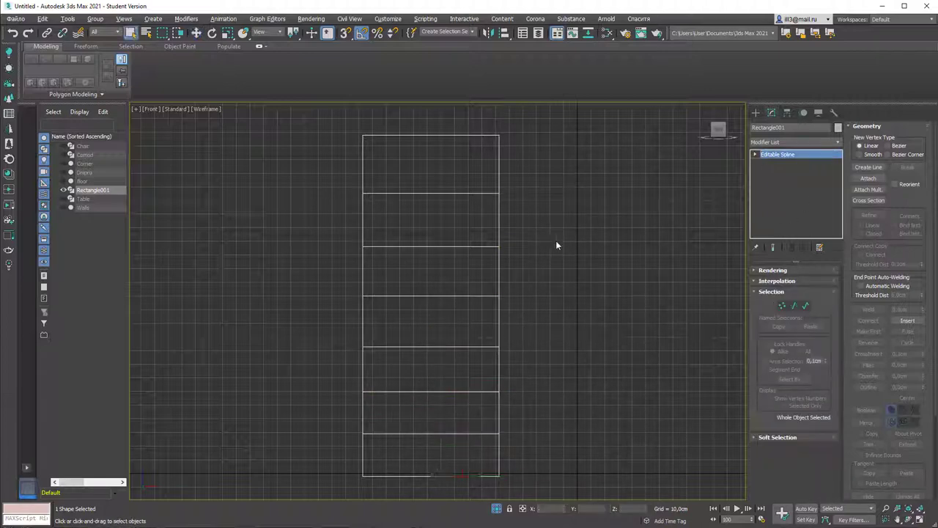
Return to the perspective view and end the isolation so the whole room scene is shown.
{"action": "key", "text": "p"}
{"action": "scroll", "coordinate": [557, 242], "scroll_direction": "down", "scroll_amount": 3}
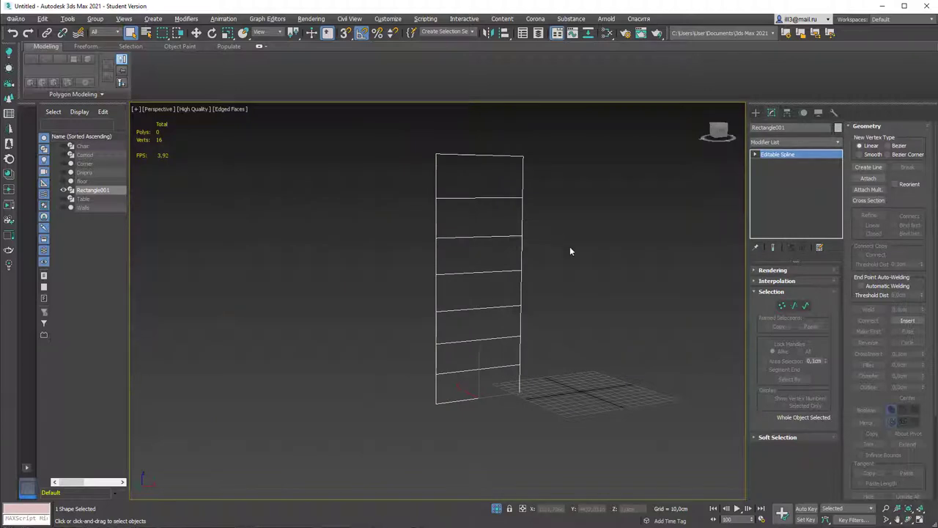
{"action": "left_click", "coordinate": [496, 508]}
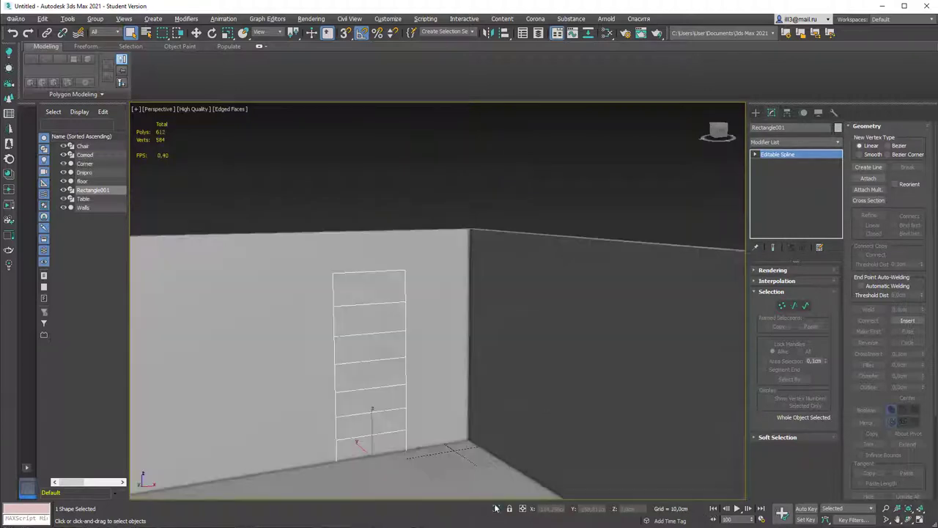
{"action": "middle_click_drag", "start_coordinate": [505, 327], "coordinate": [489, 322], "text": "alt"}
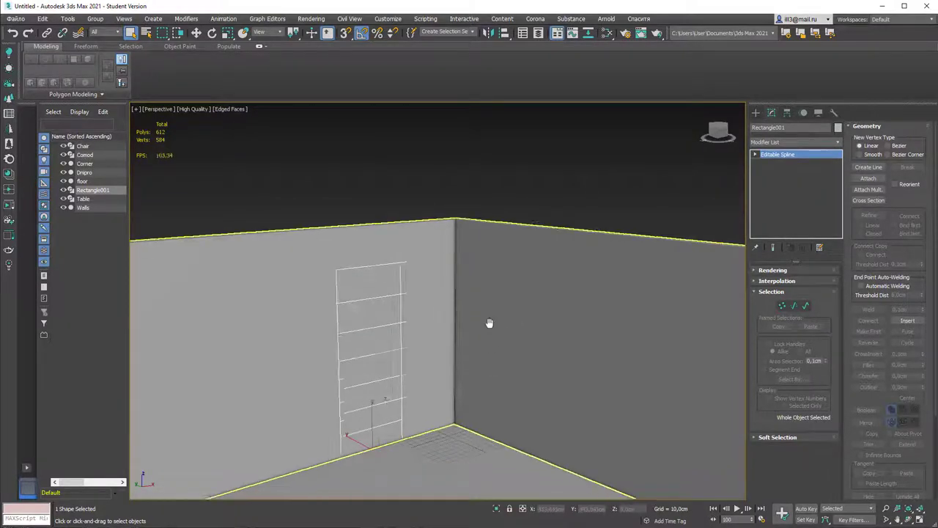
{"action": "scroll", "coordinate": [485, 300], "scroll_direction": "down", "scroll_amount": 5}
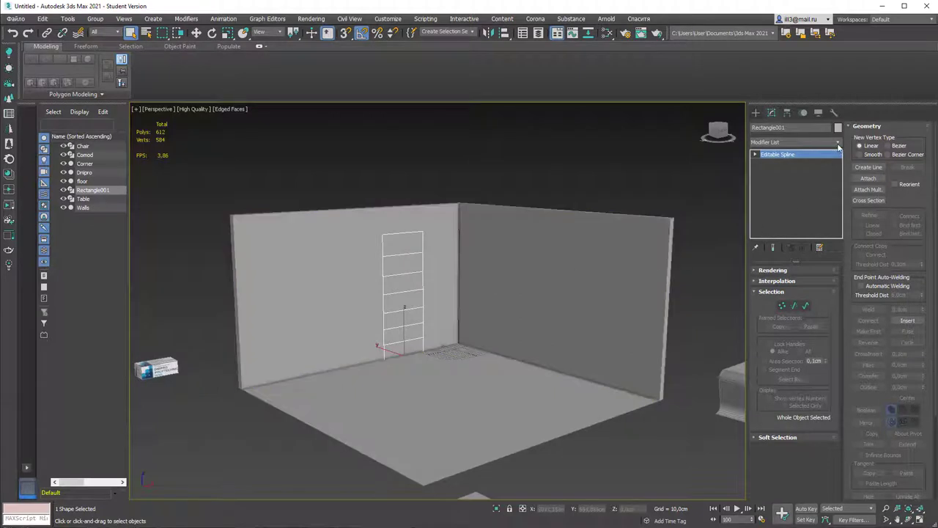
Add an Extrude modifier with an amount of 60 cm to the shelf profile.
{"action": "left_click", "coordinate": [838, 142]}
{"action": "type", "text": "ex"}
{"action": "key", "text": "Return"}
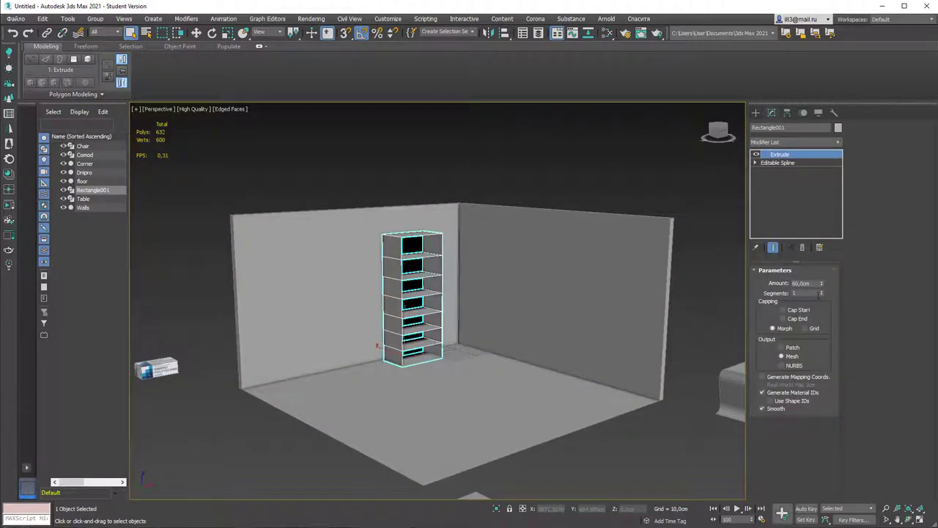
Add a Shell modifier to the extruded shelving with an inner amount of 1 cm and an outer amount of 0 cm.
{"action": "left_click", "coordinate": [838, 143]}
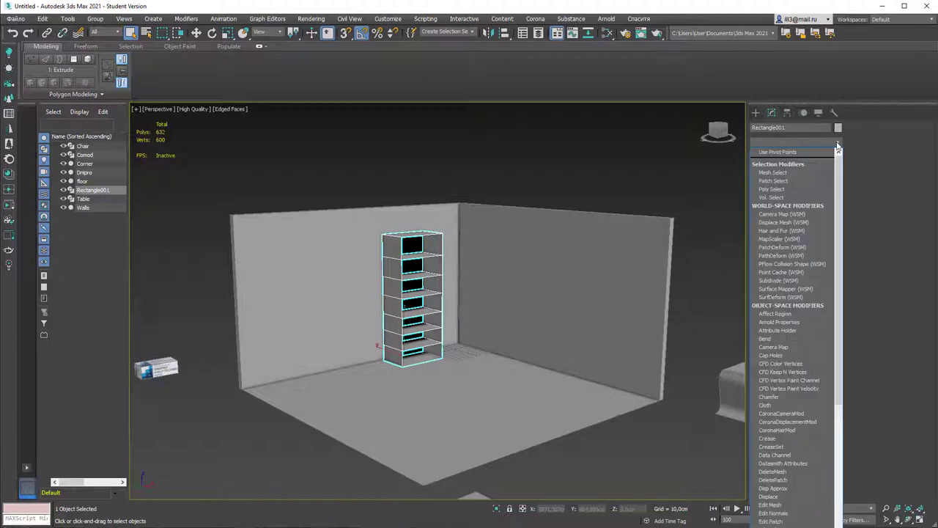
{"action": "key", "text": "s"}
{"action": "key", "text": "h"}
{"action": "key", "text": "Return"}
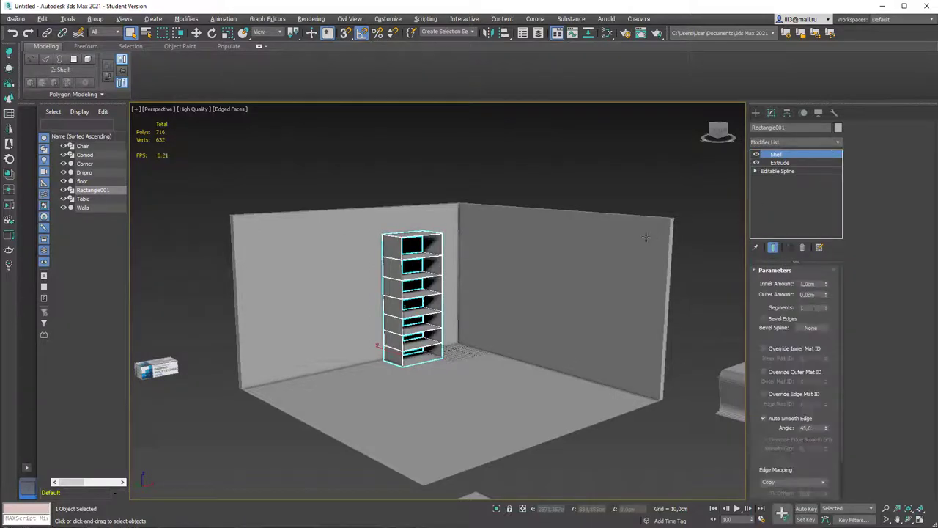
Add a UVW Map modifier to the shelving unit and set its mapping type to Box.
{"action": "middle_click_drag", "start_coordinate": [683, 234], "coordinate": [662, 258], "text": "alt"}
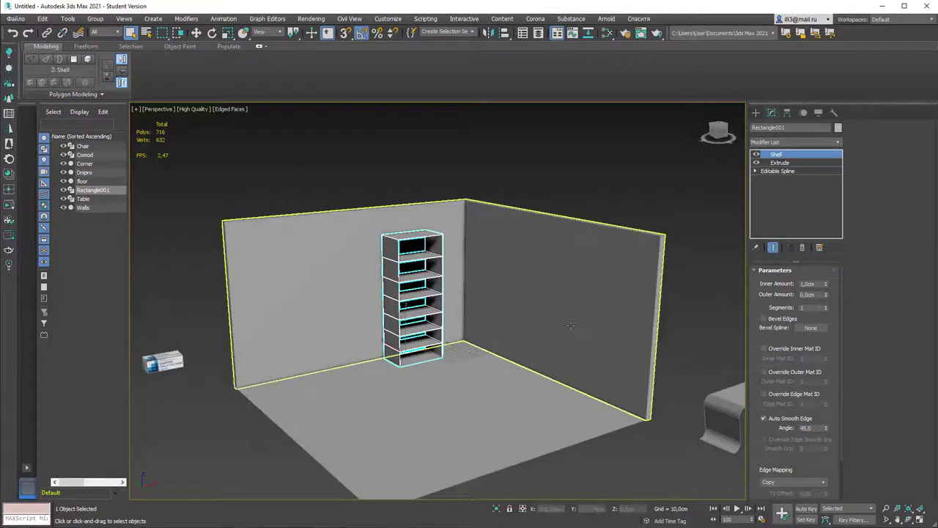
{"action": "left_click", "coordinate": [838, 143]}
{"action": "key", "text": "u"}
{"action": "key", "text": "u"}
{"action": "key", "text": "u"}
{"action": "key", "text": "u"}
{"action": "key", "text": "u"}
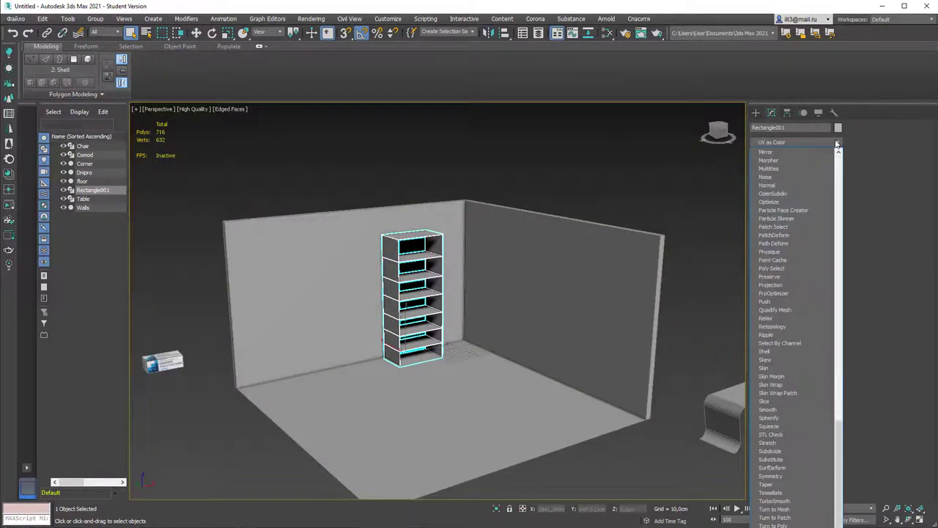
{"action": "key", "text": "Return"}
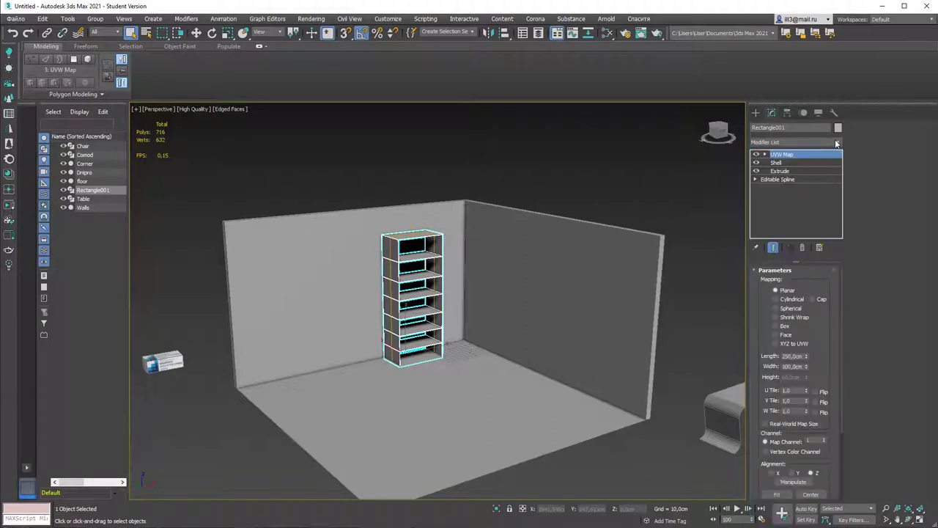
{"action": "left_click", "coordinate": [785, 325]}
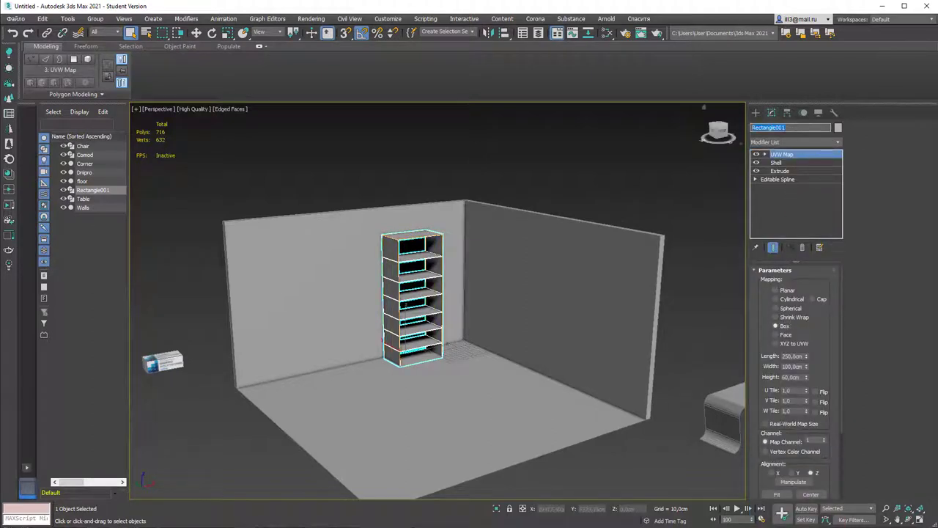
Rename the tall shelving unit as boockshelf.
{"action": "type", "text": "bo"}
{"action": "type", "text": "ookshelf"}
{"action": "key", "text": "Return"}
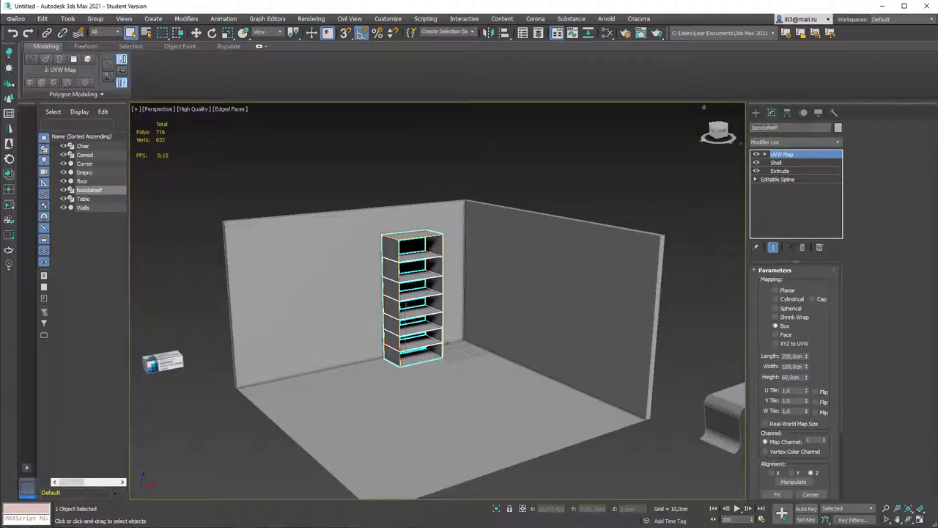
Move the tall shelving unit along the Y axis out of the room, beside the other furniture.
{"action": "scroll", "coordinate": [438, 260], "scroll_direction": "up", "scroll_amount": 3}
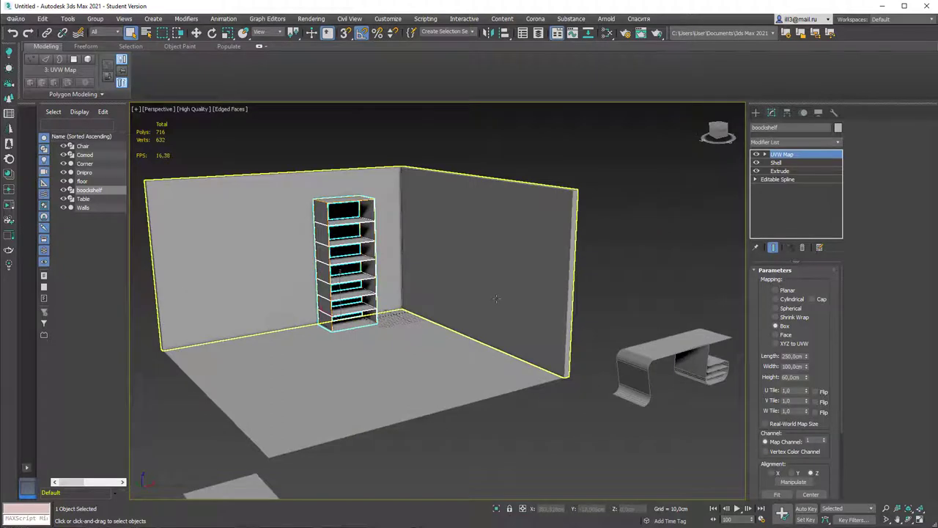
{"action": "scroll", "coordinate": [439, 260], "scroll_direction": "down", "scroll_amount": 3}
{"action": "key", "text": "w"}
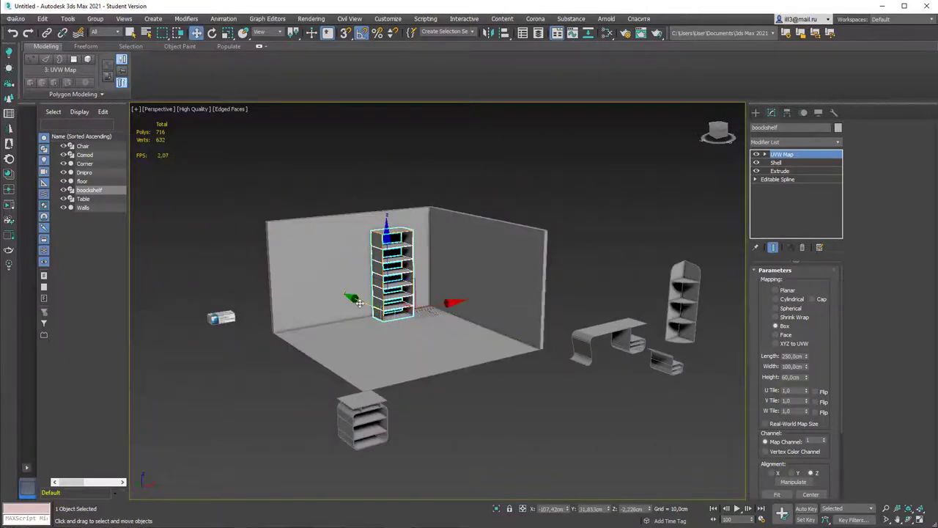
{"action": "left_click_drag", "start_coordinate": [356, 303], "coordinate": [607, 412]}
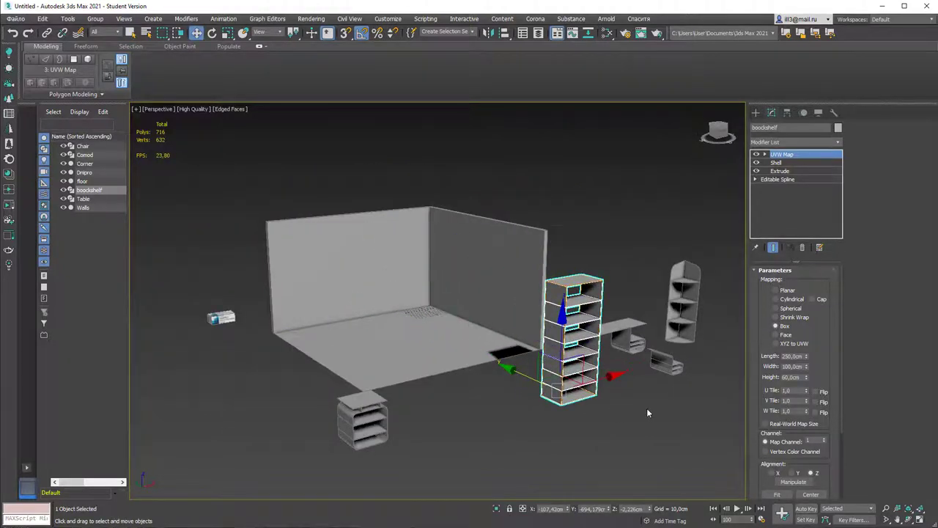
{"action": "middle_click_drag", "start_coordinate": [646, 407], "coordinate": [663, 368], "text": "alt"}
{"action": "key", "text": "q"}
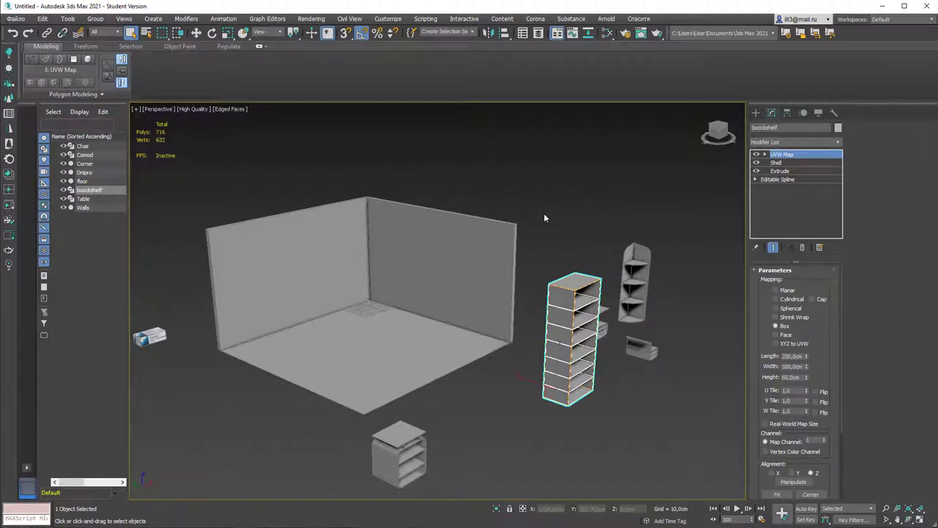
Save the scene to the Desktop as Laba03 in 3ds Max (*.max) format.
{"action": "key", "text": "ctrl+s"}
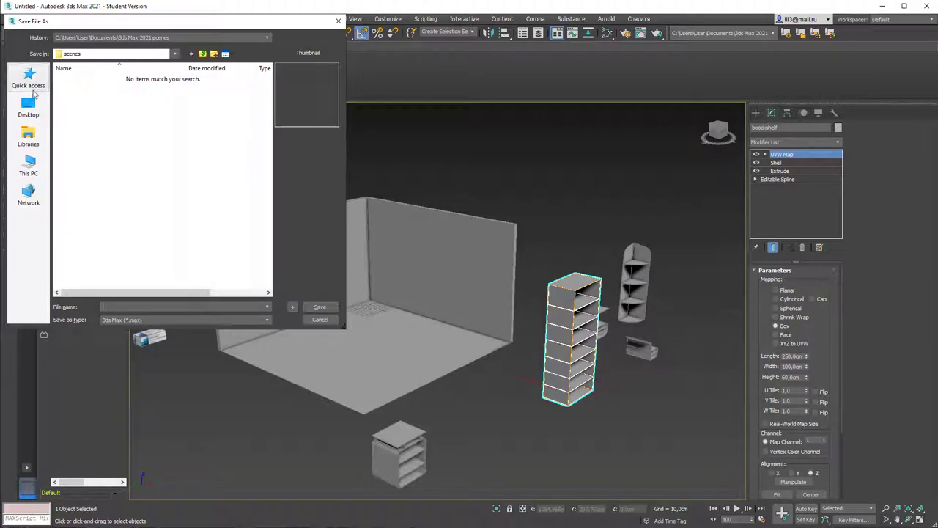
{"action": "left_click", "coordinate": [30, 108]}
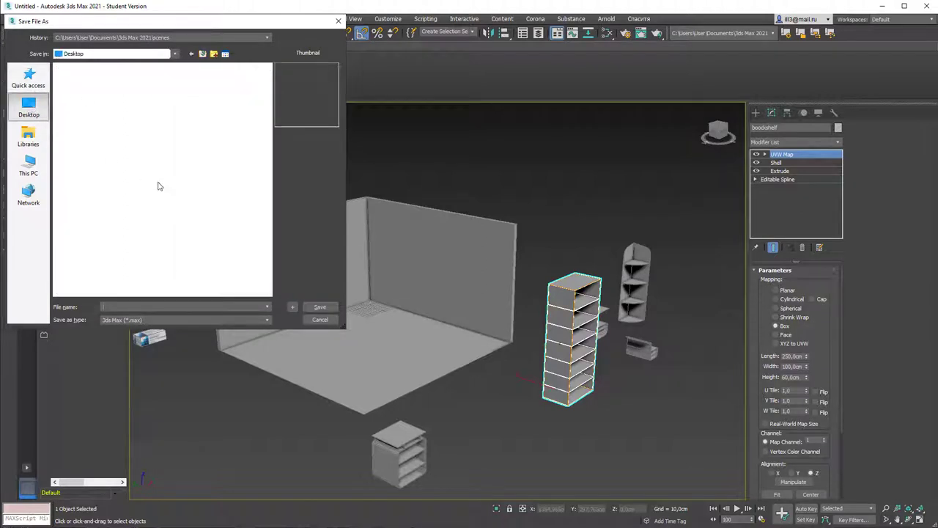
{"action": "left_click", "coordinate": [149, 306]}
{"action": "type", "text": "Laba03"}
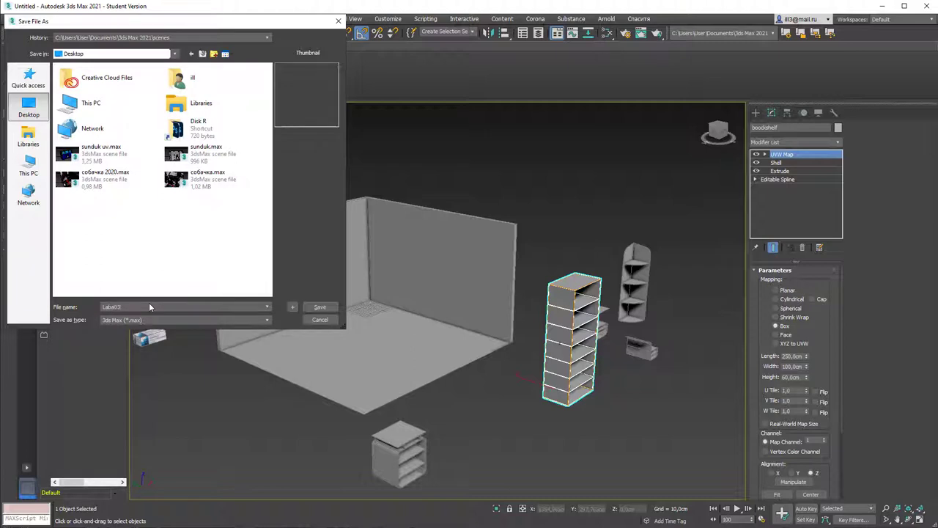
{"action": "key", "text": "Return"}
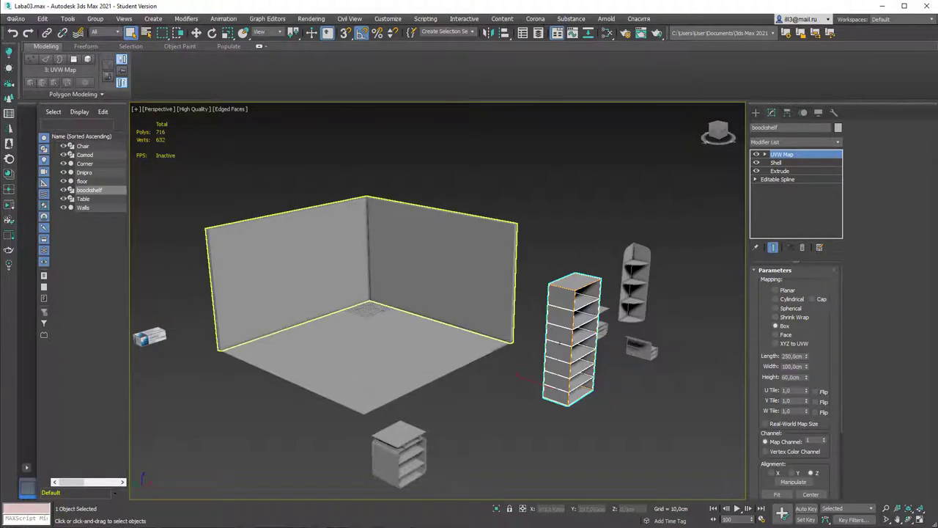
Add a UVW Map modifier to the floor plane, keeping Planar mapping.
{"action": "mouse_move", "coordinate": [504, 363]}
{"action": "middle_mouse_down", "text": "alt"}
{"action": "mouse_move", "coordinate": [469, 364]}
{"action": "mouse_move", "coordinate": [498, 366]}
{"action": "middle_mouse_up", "text": "alt"}
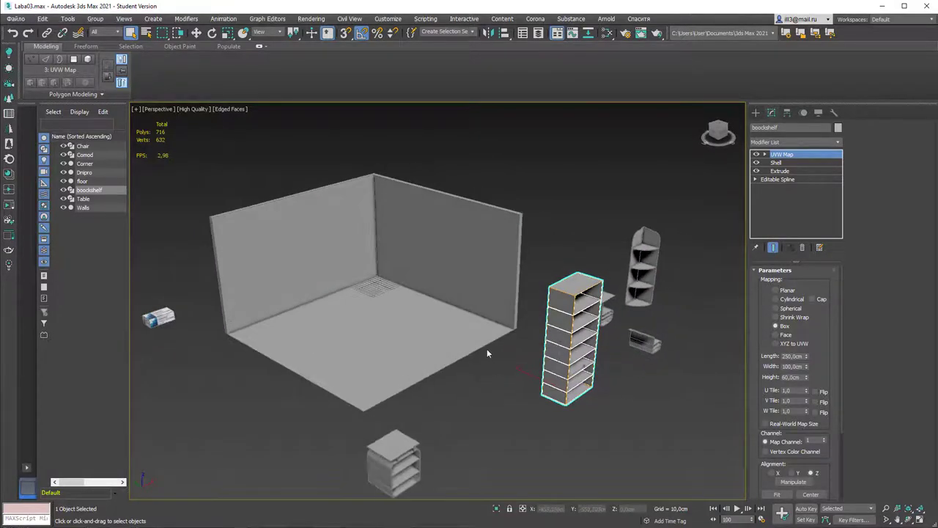
{"action": "left_click", "coordinate": [431, 325]}
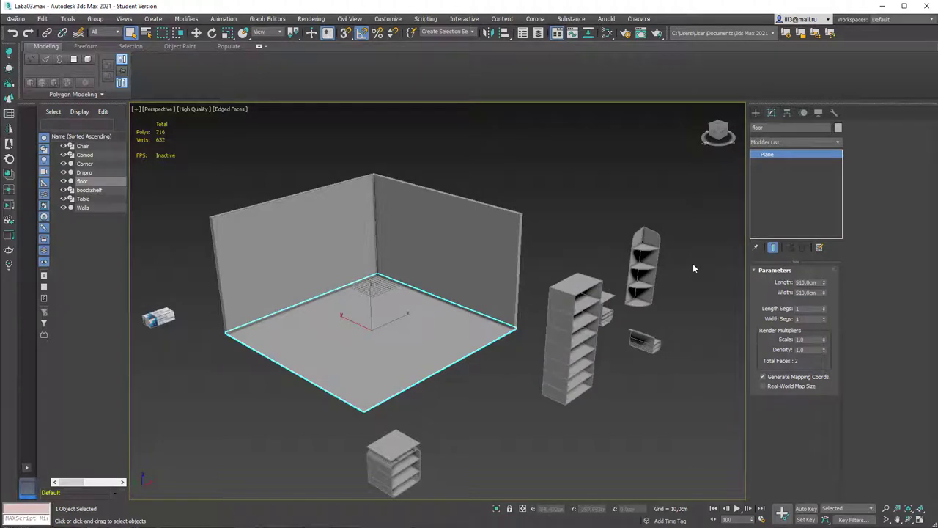
{"action": "left_click", "coordinate": [402, 275]}
{"action": "left_click", "coordinate": [399, 314]}
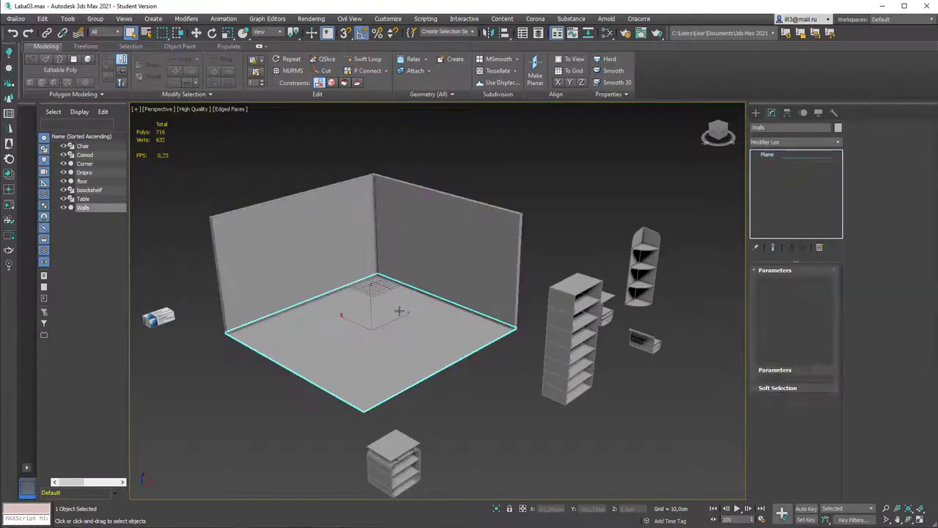
{"action": "left_click", "coordinate": [839, 144]}
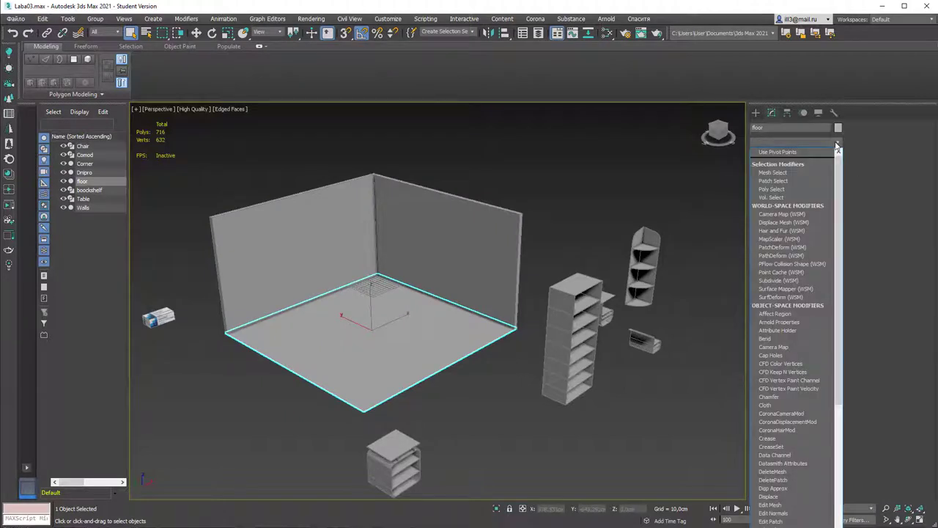
{"action": "scroll", "coordinate": [838, 147], "scroll_direction": "down", "scroll_amount": 15}
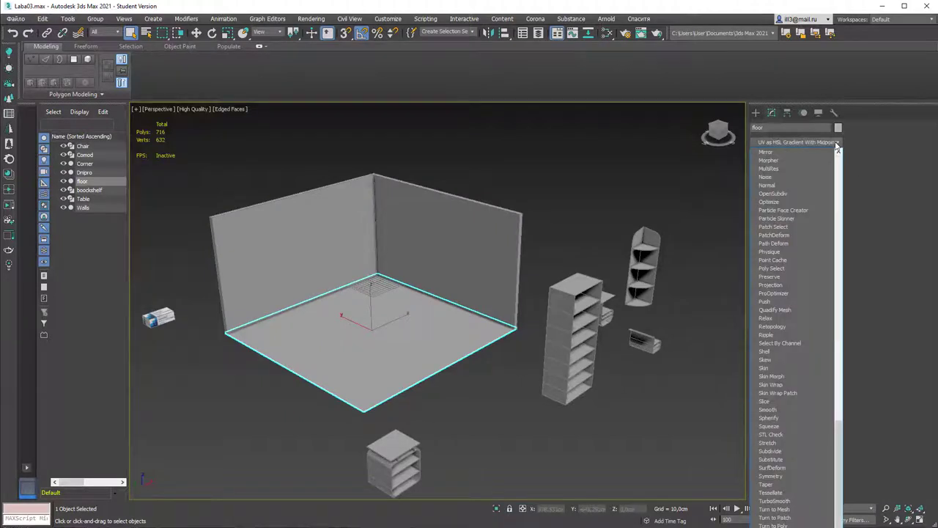
{"action": "key", "text": "u"}
{"action": "key", "text": "Return"}
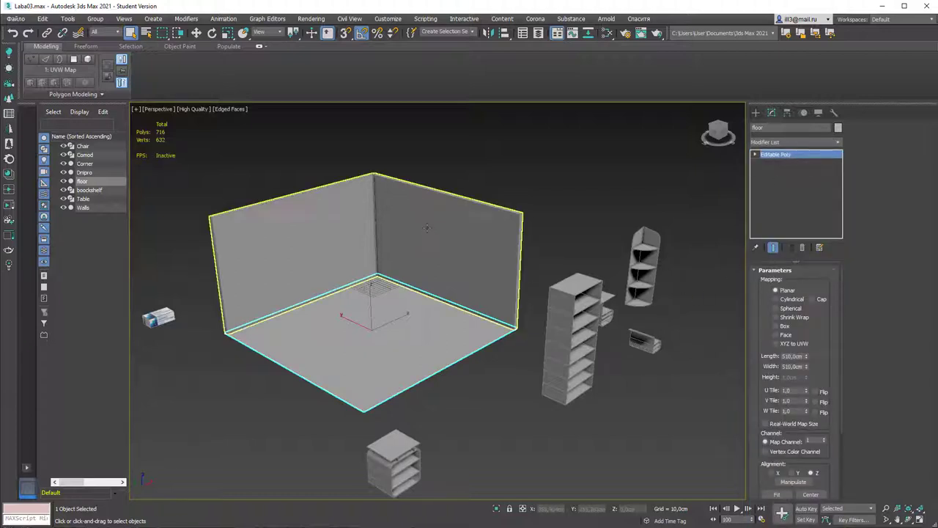
Connect the long top and bottom edges of the right-hand wall with 2 vertical segments.
{"action": "left_click", "coordinate": [412, 198]}
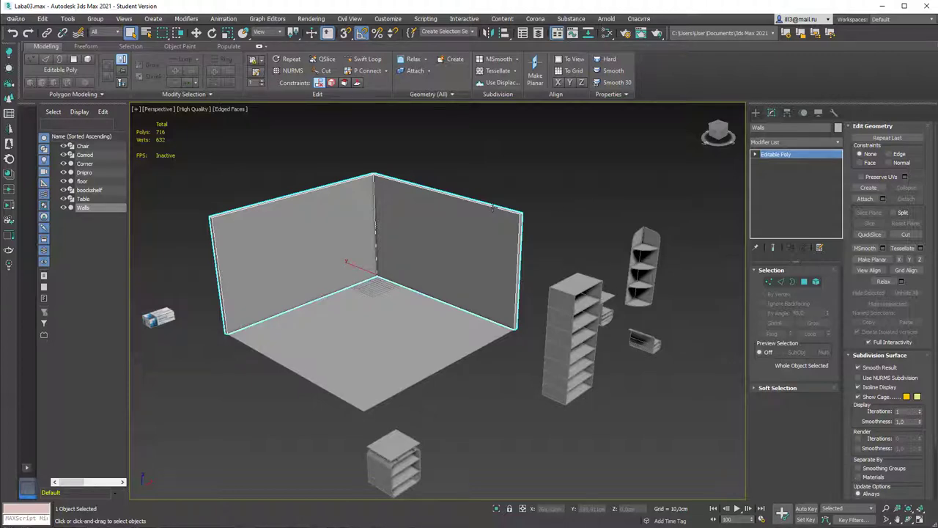
{"action": "middle_click_drag", "start_coordinate": [487, 188], "coordinate": [497, 193], "text": "alt"}
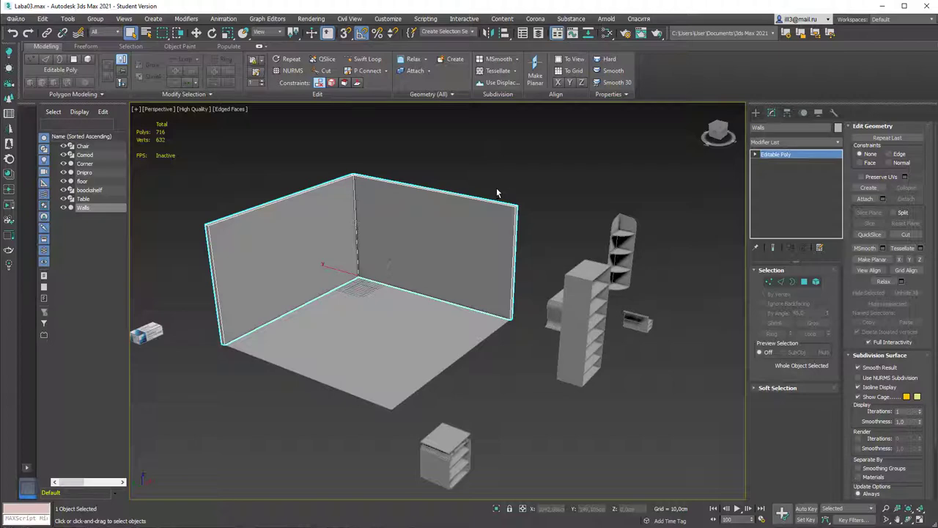
{"action": "scroll", "coordinate": [436, 189], "scroll_direction": "up", "scroll_amount": 3}
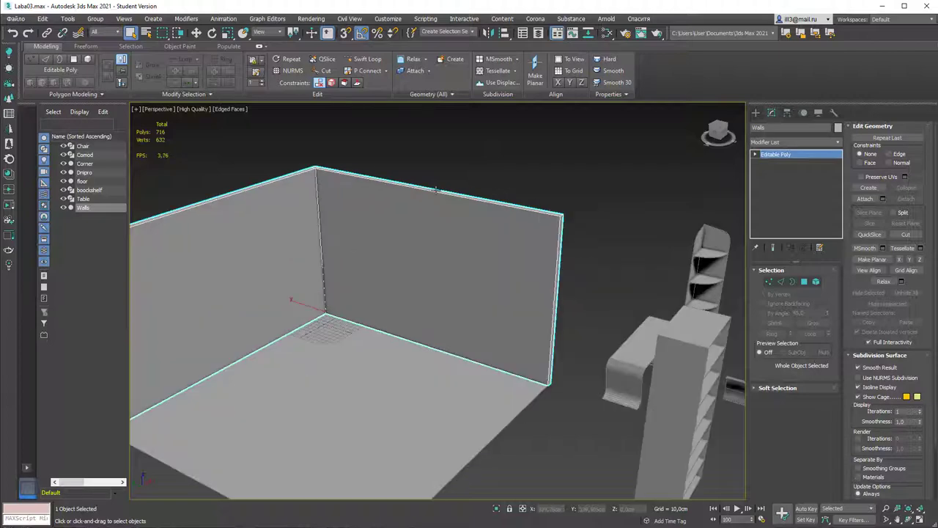
{"action": "left_click", "coordinate": [781, 281]}
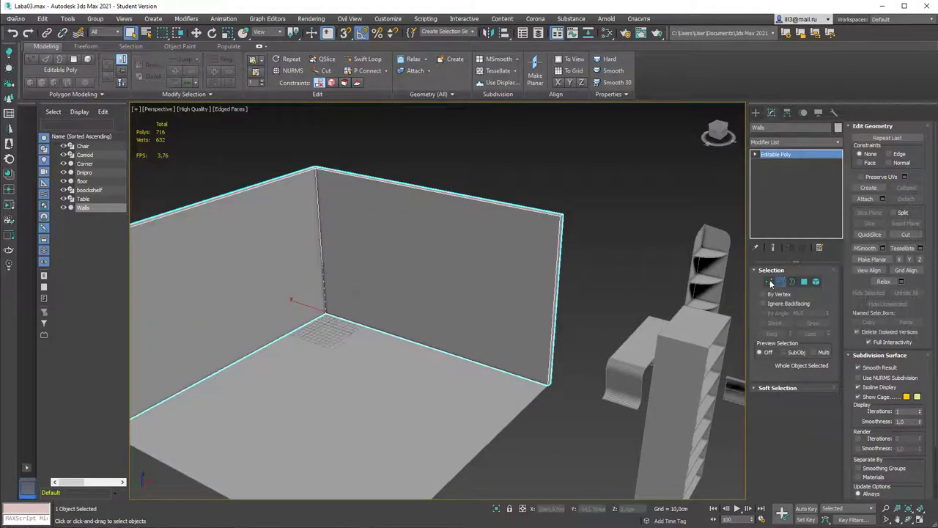
{"action": "middle_click_drag", "start_coordinate": [733, 277], "coordinate": [433, 205], "text": "alt"}
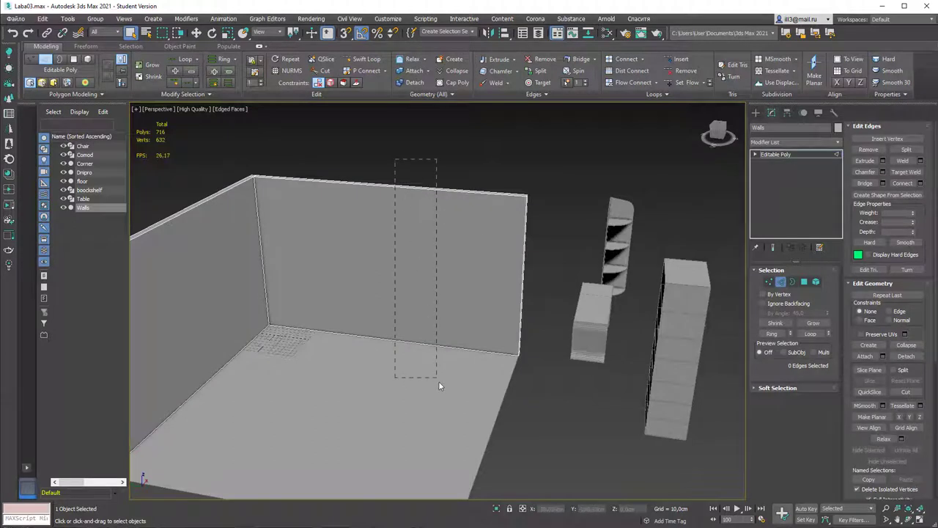
{"action": "left_click_drag", "start_coordinate": [439, 384], "coordinate": [440, 388]}
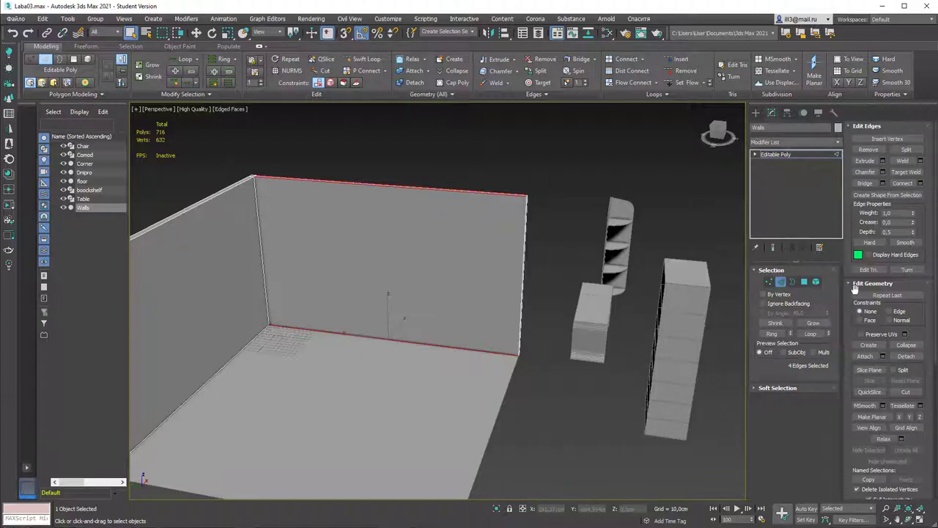
{"action": "left_click", "coordinate": [922, 185]}
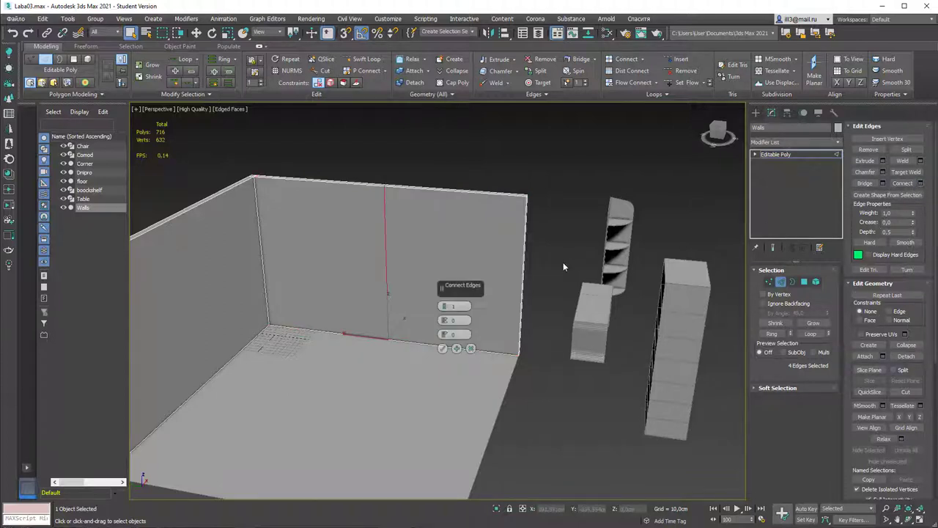
{"action": "left_click", "coordinate": [444, 304]}
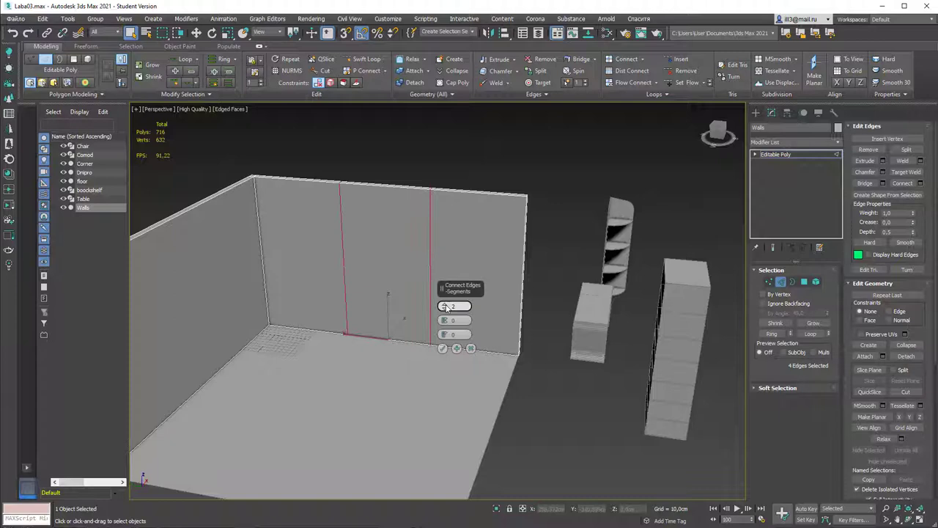
{"action": "left_click", "coordinate": [442, 348]}
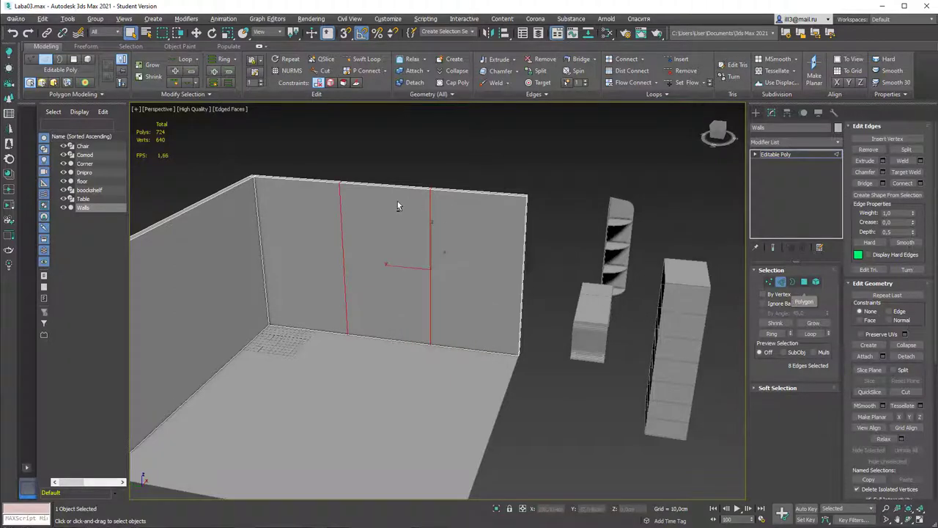
Connect the new vertical edges on both faces of the right-hand wall with 2 horizontal segments.
{"action": "middle_click_drag", "start_coordinate": [397, 206], "coordinate": [495, 214], "text": "alt"}
{"action": "left_click", "coordinate": [323, 250]}
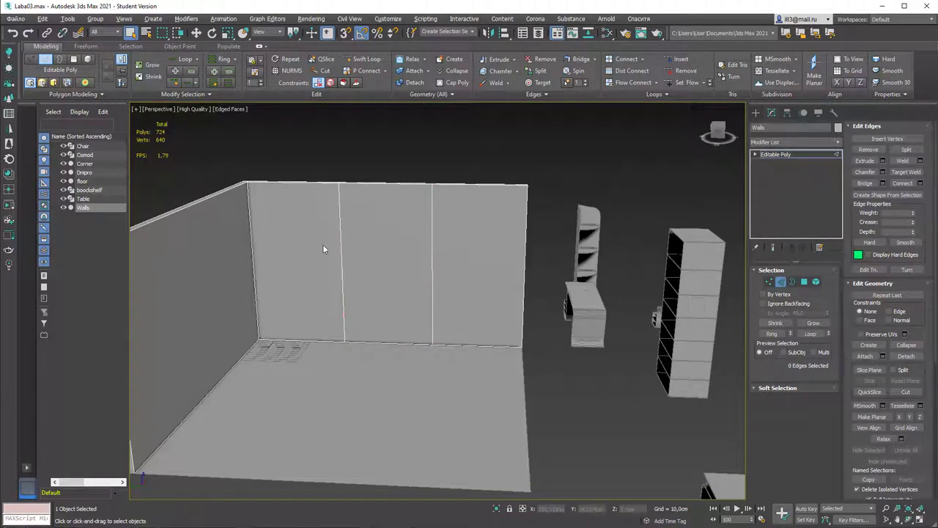
{"action": "left_click_drag", "start_coordinate": [471, 255], "coordinate": [472, 257]}
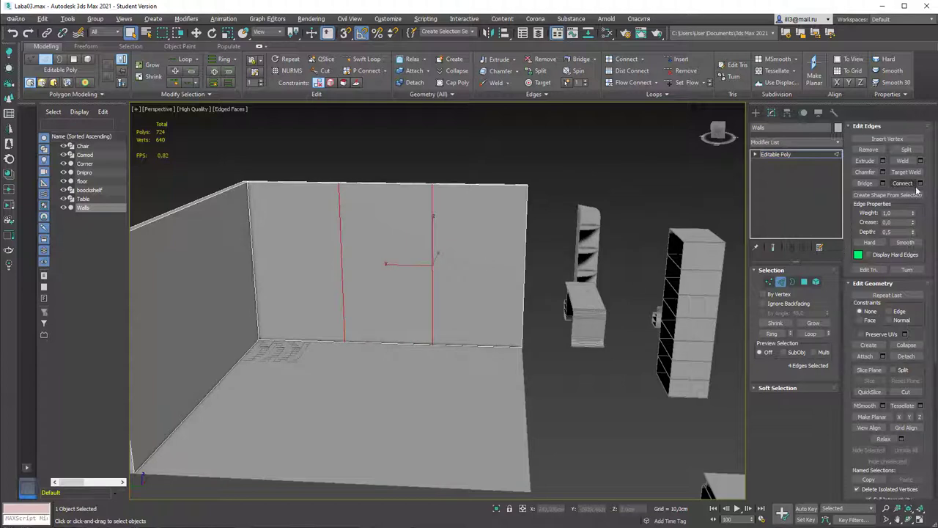
{"action": "key", "text": "ctrl+shift+e"}
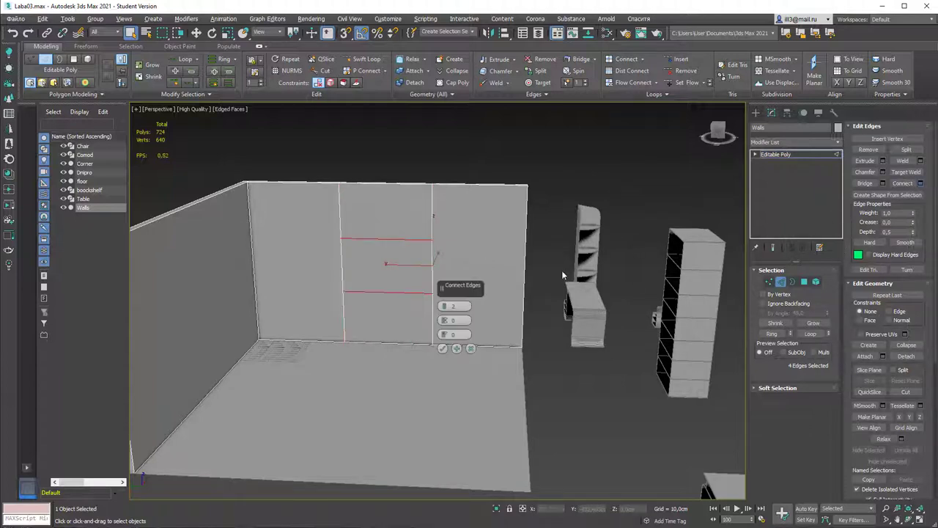
{"action": "left_click", "coordinate": [440, 347]}
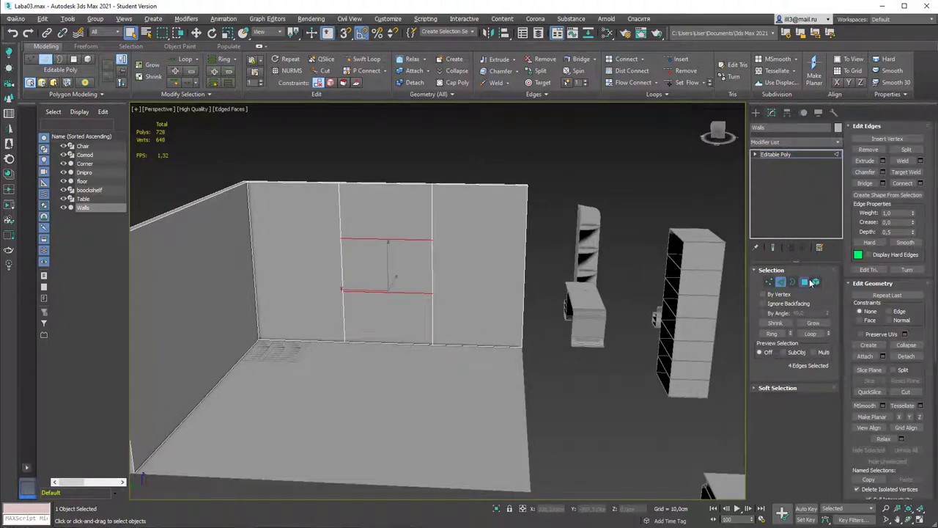
Bridge the central polygons on both faces of the right-hand wall to cut a window opening with 1 segment.
{"action": "left_click", "coordinate": [804, 281]}
{"action": "left_click", "coordinate": [404, 271]}
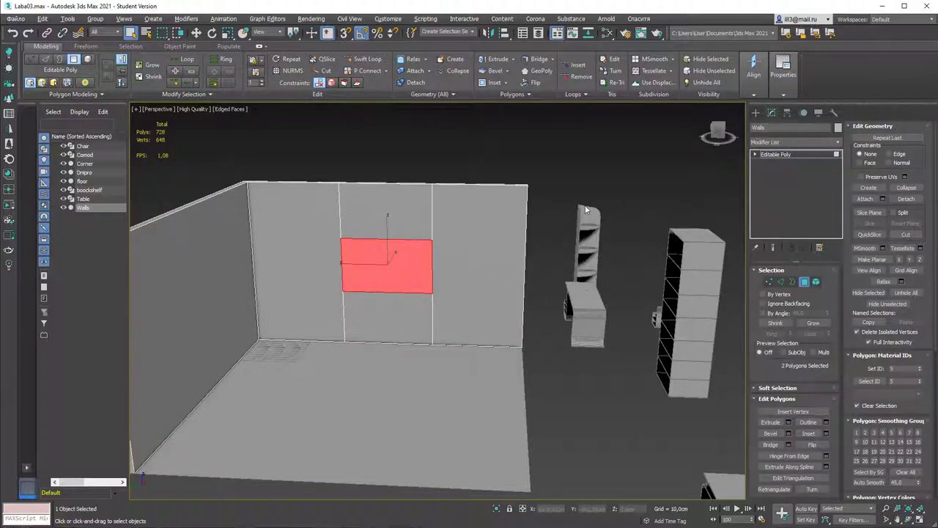
{"action": "middle_click_drag", "start_coordinate": [569, 227], "coordinate": [574, 208], "text": "alt"}
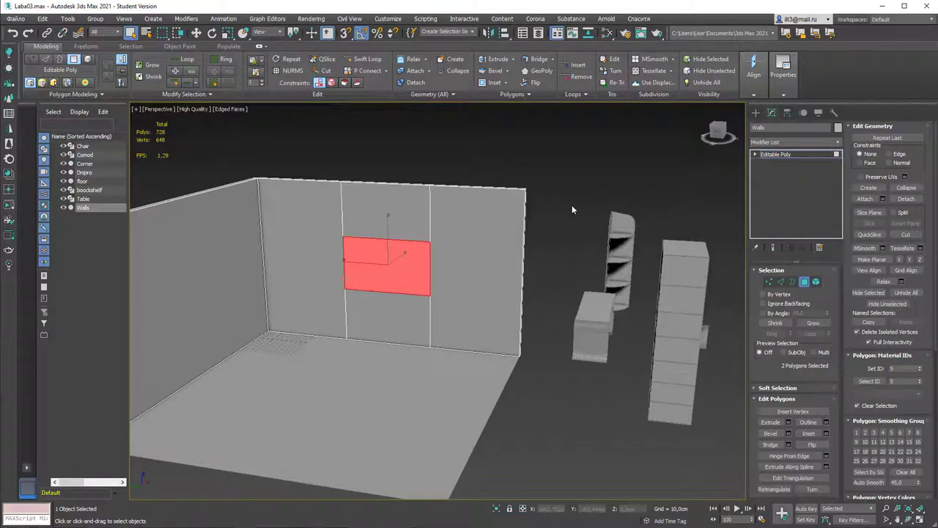
{"action": "left_click", "coordinate": [788, 442]}
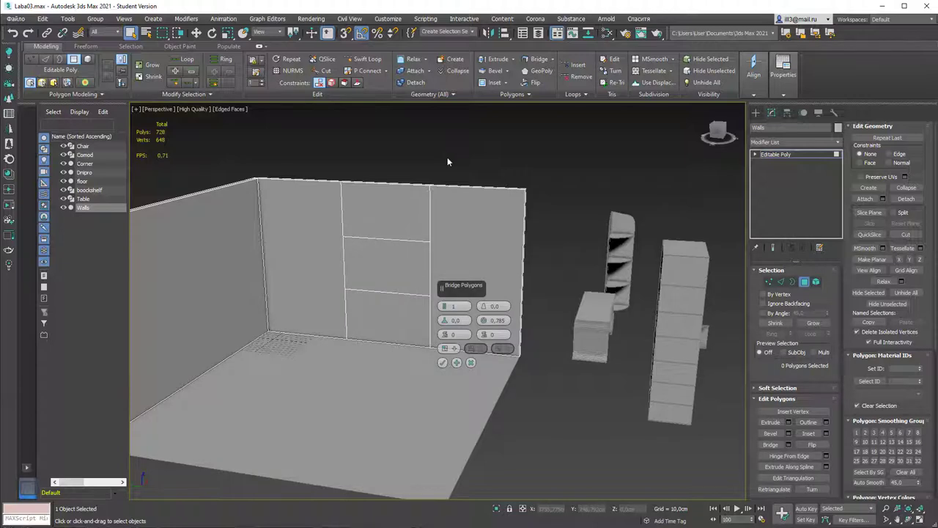
{"action": "left_click", "coordinate": [383, 264]}
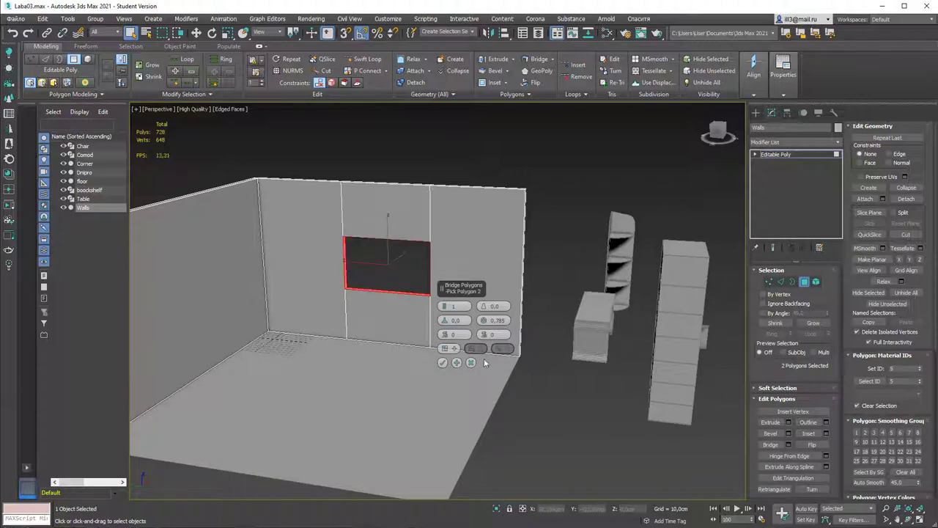
{"action": "left_click", "coordinate": [442, 362]}
{"action": "left_click", "coordinate": [496, 156]}
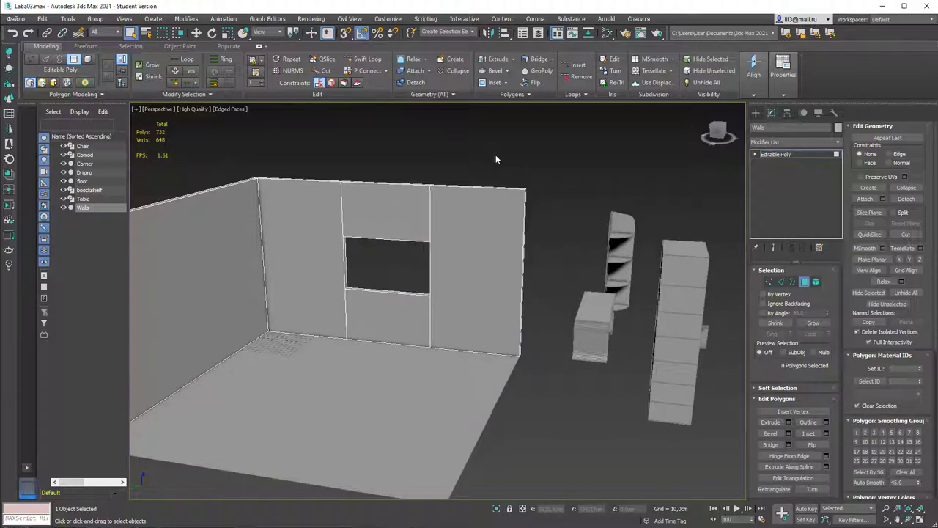
{"action": "middle_click_drag", "start_coordinate": [497, 156], "coordinate": [488, 156], "text": "alt"}
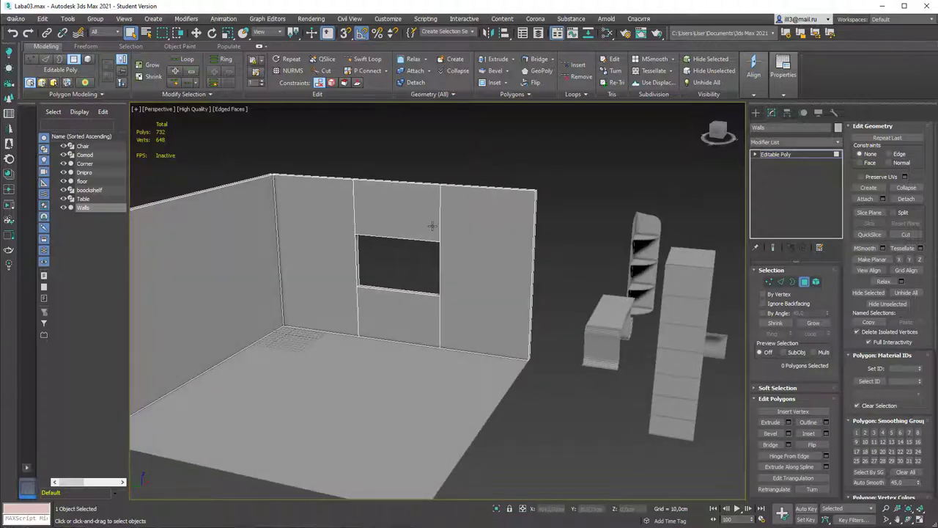
Create a small box, about 11 × 5 × 11 cm, on the wall just beyond the window opening's upper right corner using AutoGrid.
{"action": "scroll", "coordinate": [463, 230], "scroll_direction": "up", "scroll_amount": 2}
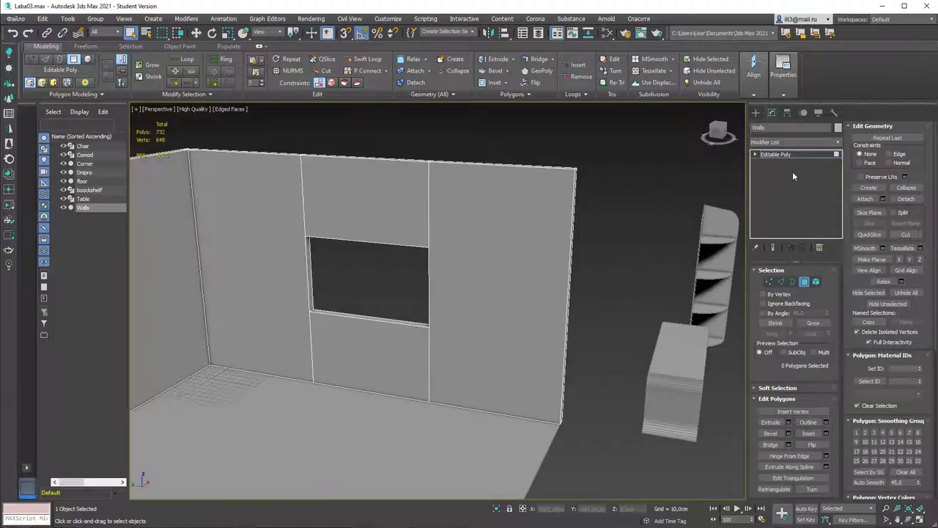
{"action": "left_click", "coordinate": [755, 112]}
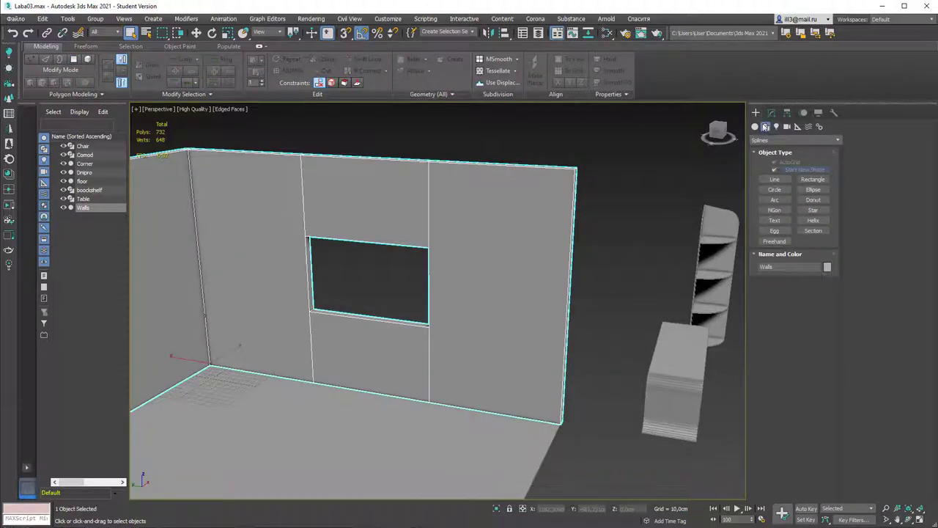
{"action": "left_click", "coordinate": [755, 126]}
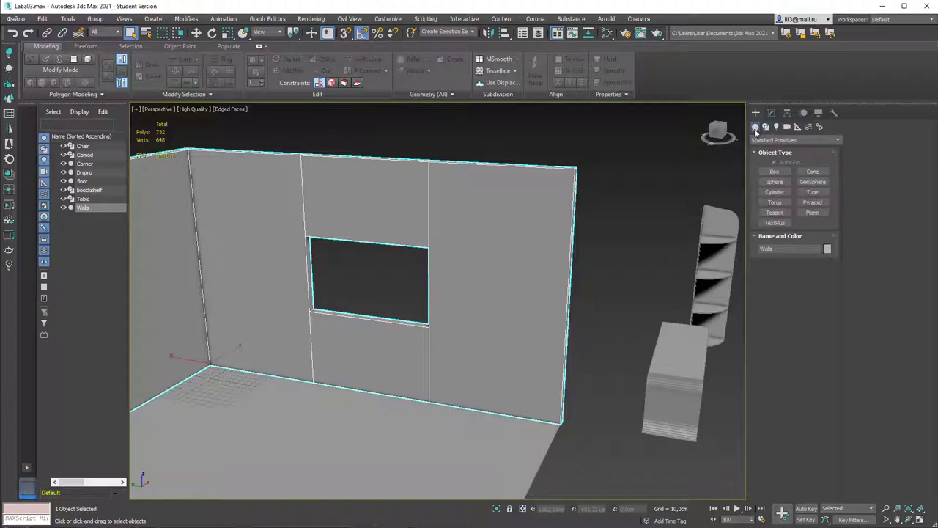
{"action": "left_click", "coordinate": [777, 171]}
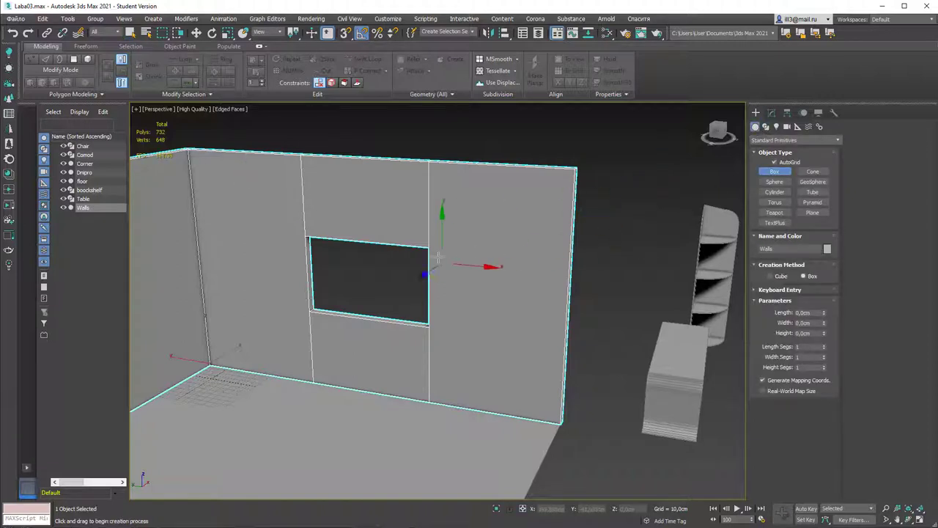
{"action": "left_click_drag", "start_coordinate": [439, 233], "coordinate": [442, 233]}
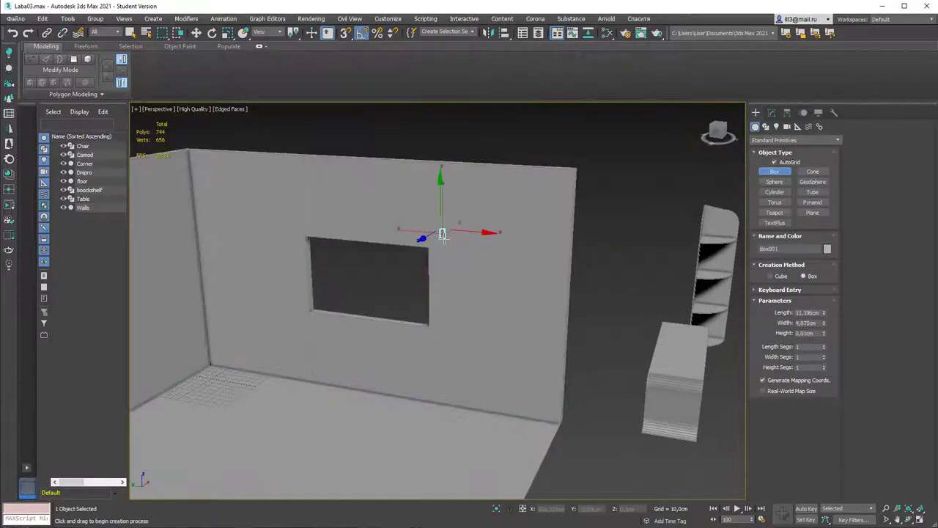
{"action": "left_click", "coordinate": [438, 245]}
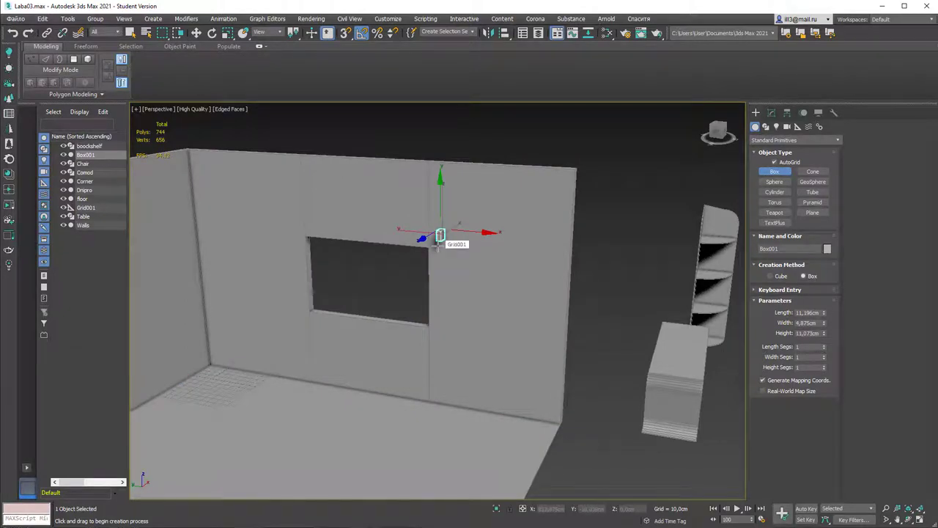
{"action": "right_click", "coordinate": [439, 247]}
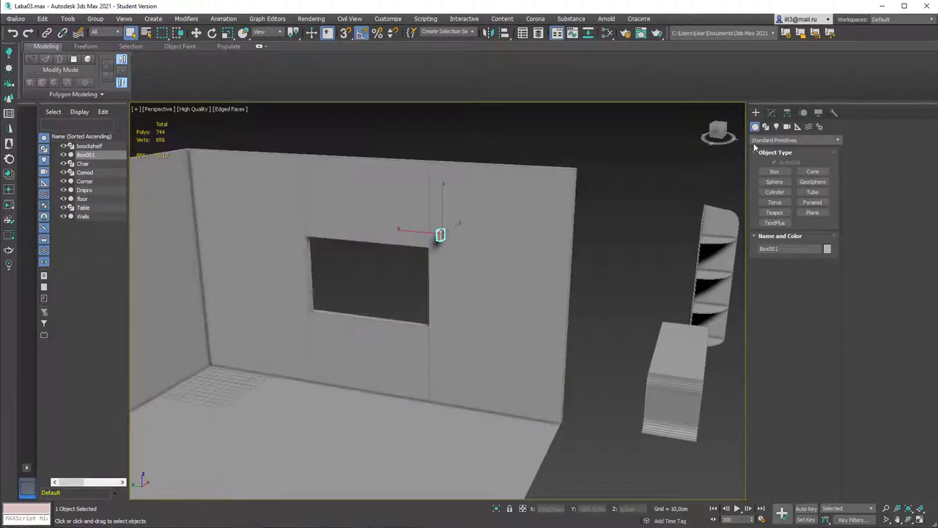
Set the small wall box to 10 cm length, 2 cm width and 10 cm height.
{"action": "left_click", "coordinate": [772, 113]}
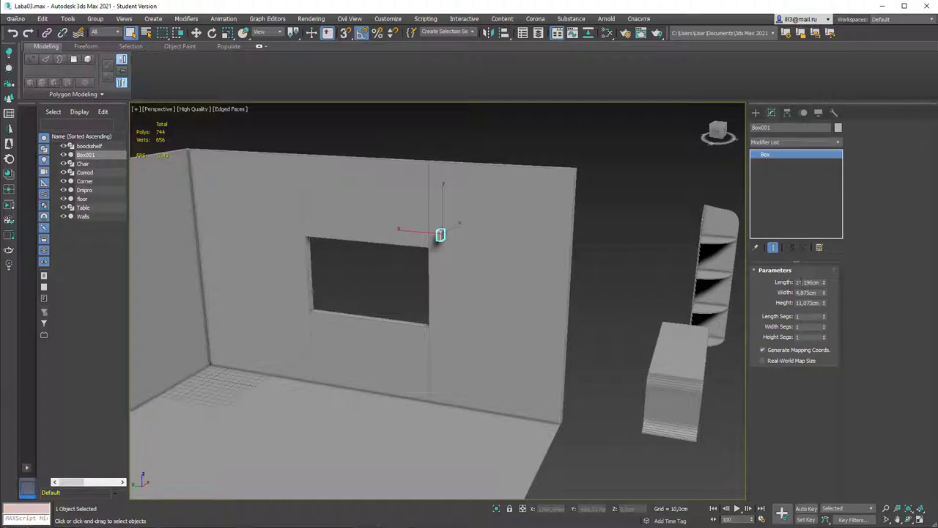
{"action": "double_click", "coordinate": [804, 282]}
{"action": "type", "text": "10"}
{"action": "key", "text": "Tab"}
{"action": "type", "text": "2"}
{"action": "key", "text": "Tab"}
{"action": "type", "text": "10"}
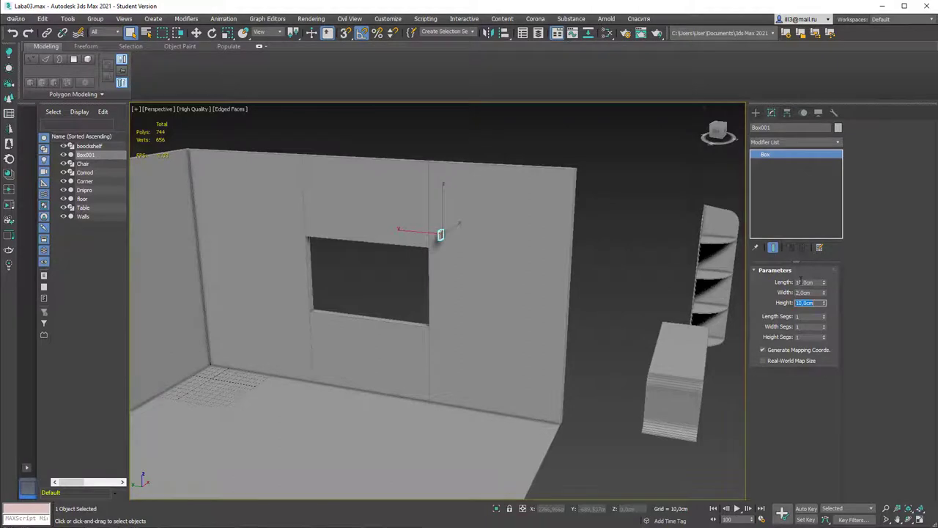
Create a cylinder of about 3 cm radius and 143 cm height from the bracket box's side face, running along the wall.
{"action": "mouse_move", "coordinate": [526, 227]}
{"action": "middle_mouse_down", "text": "alt"}
{"action": "mouse_move", "coordinate": [469, 230]}
{"action": "mouse_move", "coordinate": [511, 234]}
{"action": "middle_mouse_up", "text": "alt"}
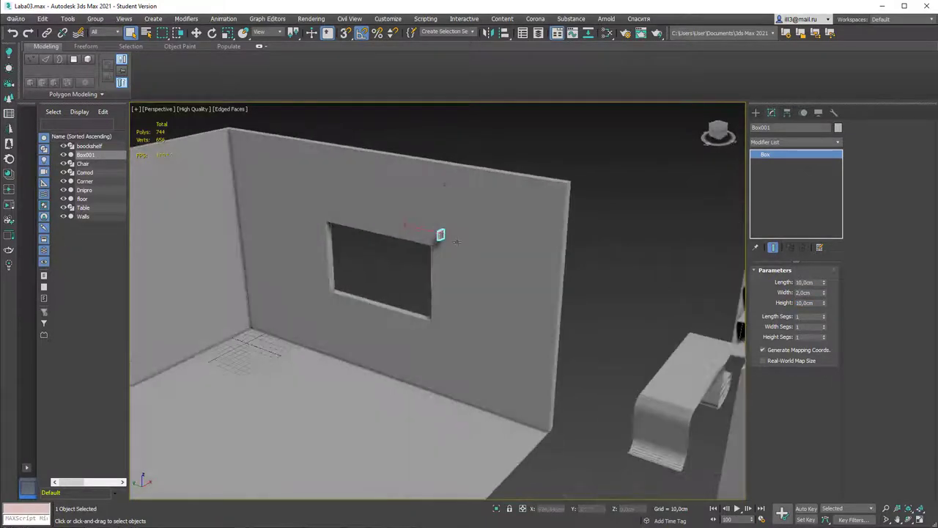
{"action": "scroll", "coordinate": [450, 239], "scroll_direction": "up", "scroll_amount": 3}
{"action": "scroll", "coordinate": [450, 240], "scroll_direction": "up", "scroll_amount": 2}
{"action": "middle_click_drag", "start_coordinate": [450, 240], "coordinate": [443, 216], "text": "alt"}
{"action": "left_click", "coordinate": [756, 112]}
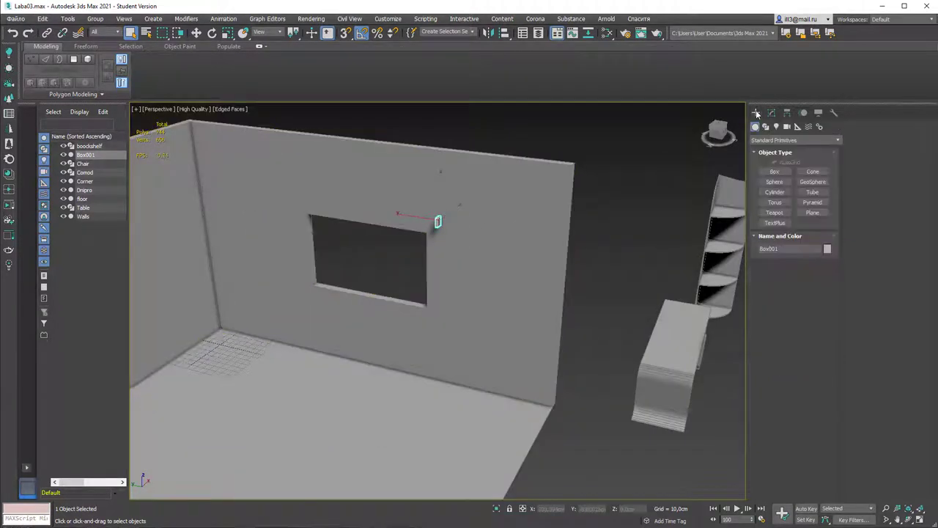
{"action": "left_click", "coordinate": [775, 191]}
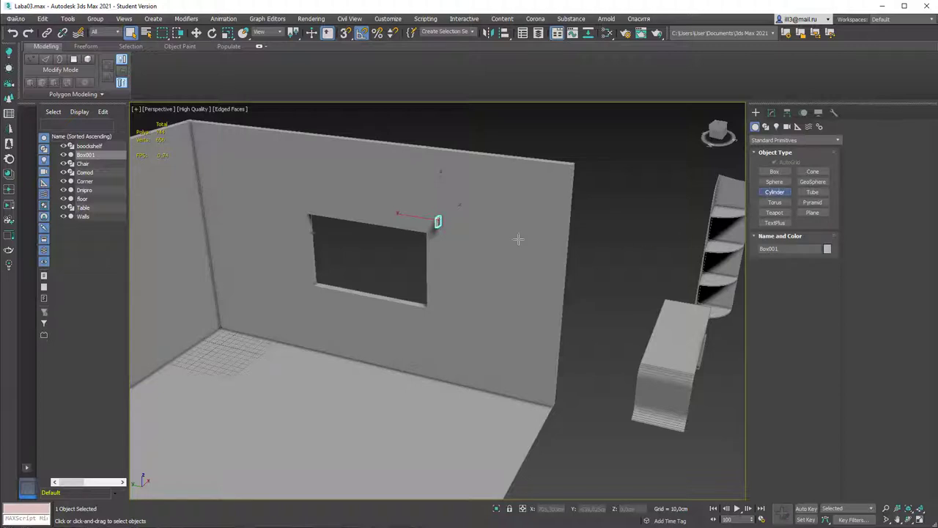
{"action": "scroll", "coordinate": [498, 231], "scroll_direction": "up", "scroll_amount": 3}
{"action": "scroll", "coordinate": [466, 225], "scroll_direction": "up", "scroll_amount": 2}
{"action": "left_click_drag", "start_coordinate": [405, 219], "coordinate": [412, 220]}
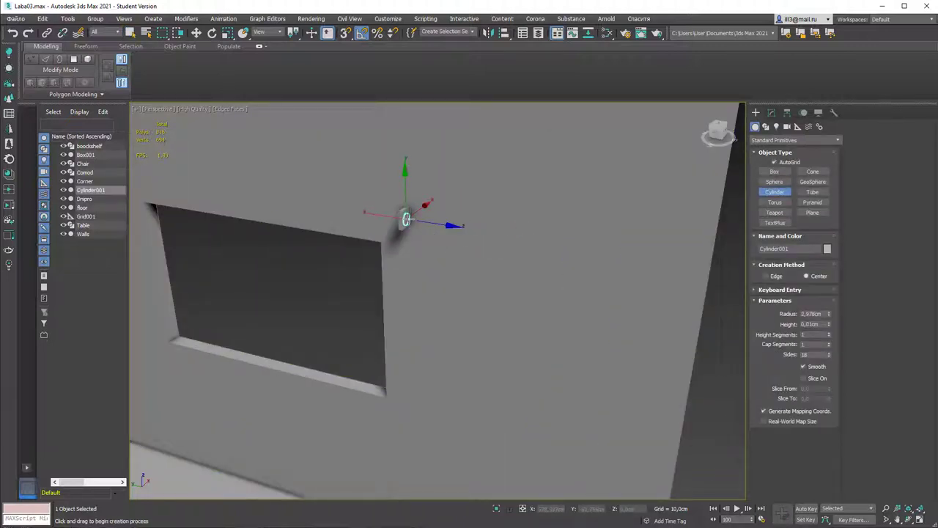
{"action": "left_click", "coordinate": [683, 262]}
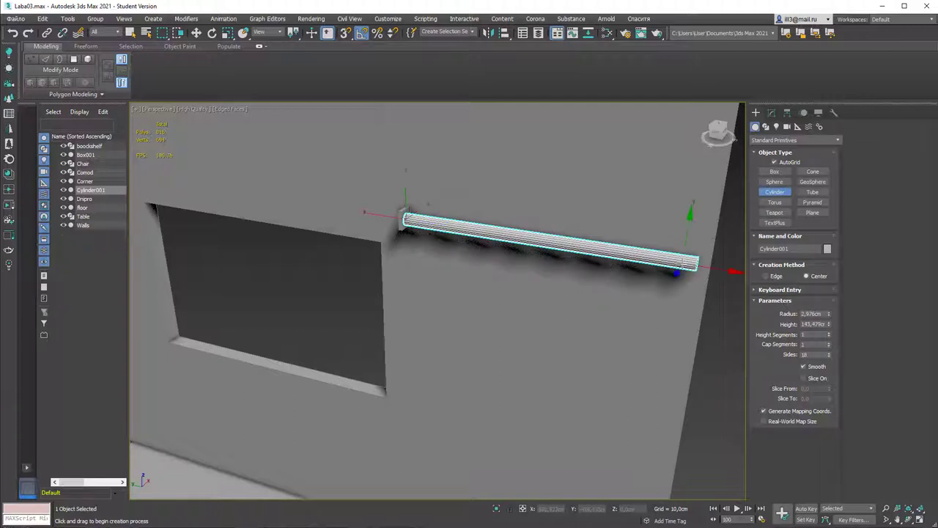
{"action": "scroll", "coordinate": [683, 263], "scroll_direction": "down", "scroll_amount": 3}
{"action": "right_click", "coordinate": [685, 277]}
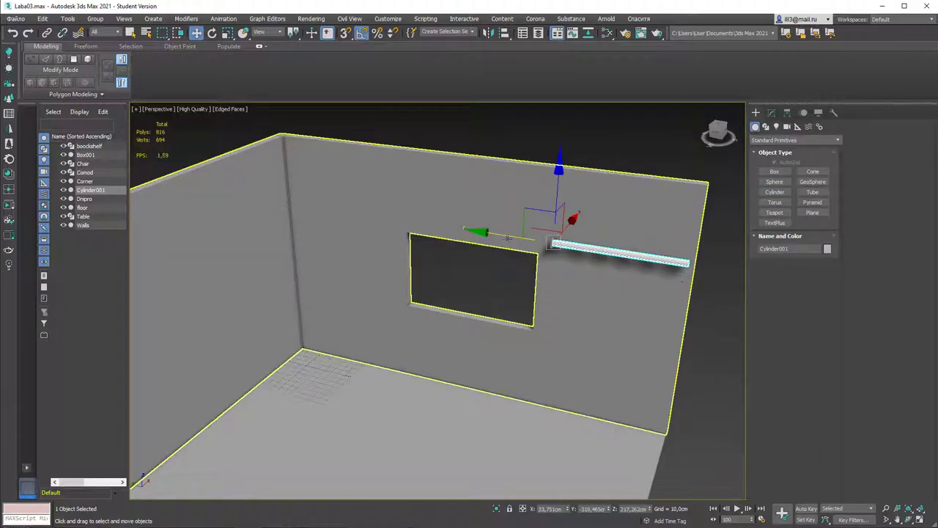
Move the cylinder above the window opening and lengthen it to about 195 cm, with its right end at the bracket box.
{"action": "left_click_drag", "start_coordinate": [507, 237], "coordinate": [331, 210]}
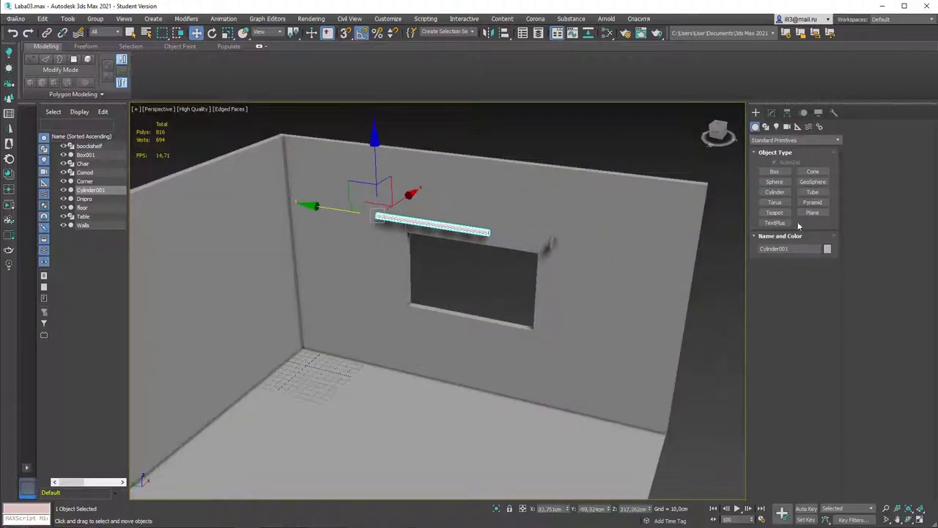
{"action": "left_click", "coordinate": [771, 113]}
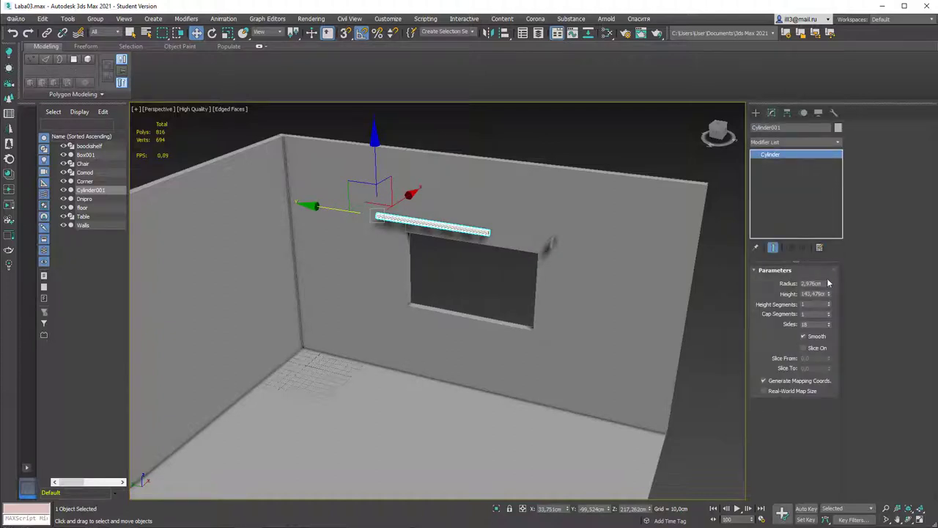
{"action": "mouse_move", "coordinate": [829, 283]}
{"action": "left_mouse_down"}
{"action": "mouse_move", "coordinate": [828, 264]}
{"action": "mouse_move", "coordinate": [831, 288]}
{"action": "mouse_move", "coordinate": [830, 276]}
{"action": "left_mouse_up"}
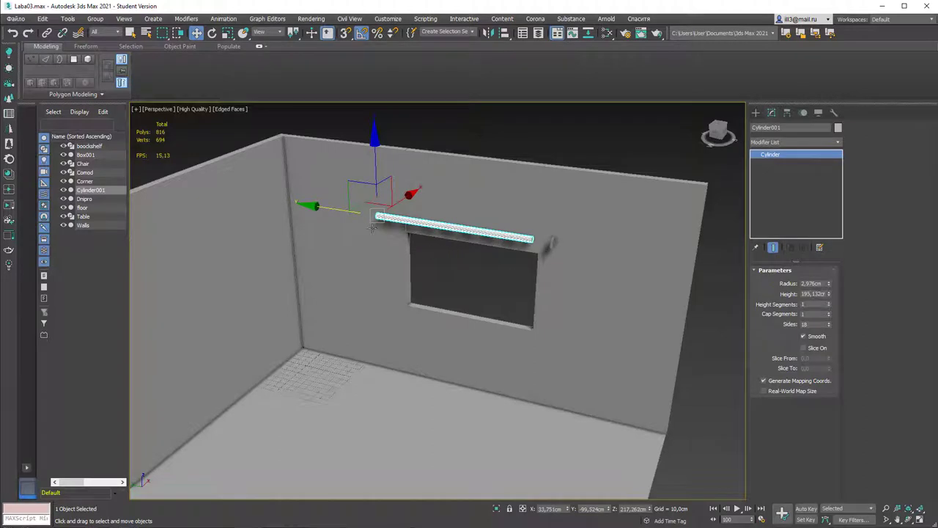
{"action": "left_click_drag", "start_coordinate": [342, 209], "coordinate": [365, 213]}
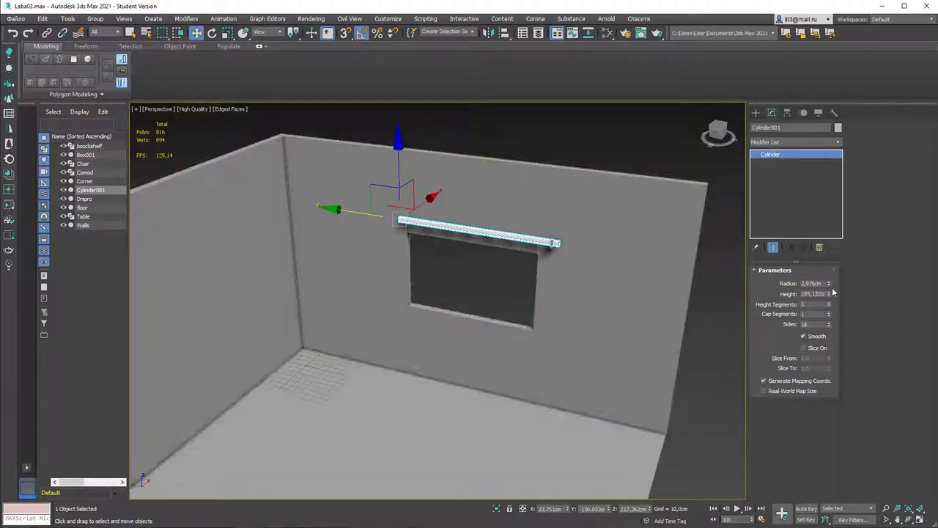
Set the curtain rod cylinder's radius to 2 cm and its height to 190 cm.
{"action": "left_click_drag", "start_coordinate": [823, 284], "coordinate": [766, 287]}
{"action": "type", "text": "2"}
{"action": "key", "text": "Tab"}
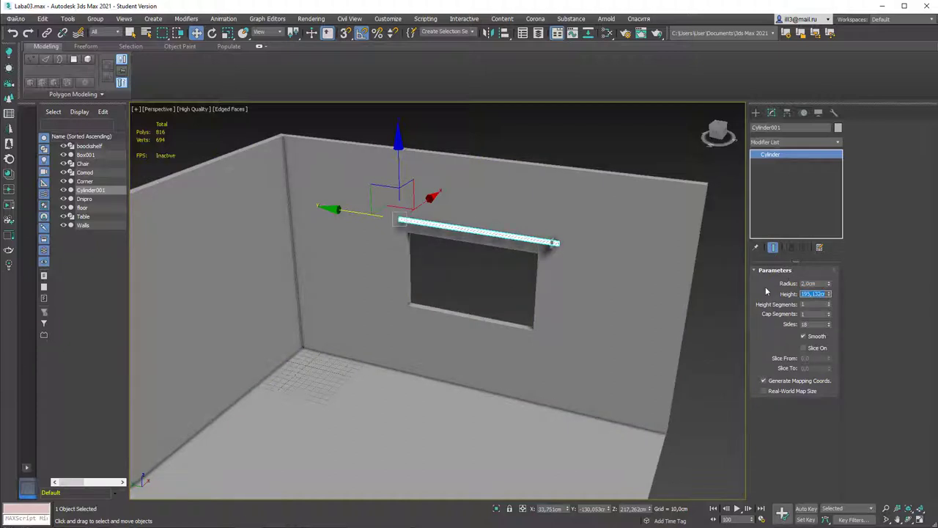
{"action": "type", "text": "190,"}
{"action": "key", "text": "Return"}
Copy the bracket box along the wall to the opposite end of the curtain rod.
{"action": "middle_click_drag", "start_coordinate": [578, 229], "coordinate": [544, 230], "text": "alt"}
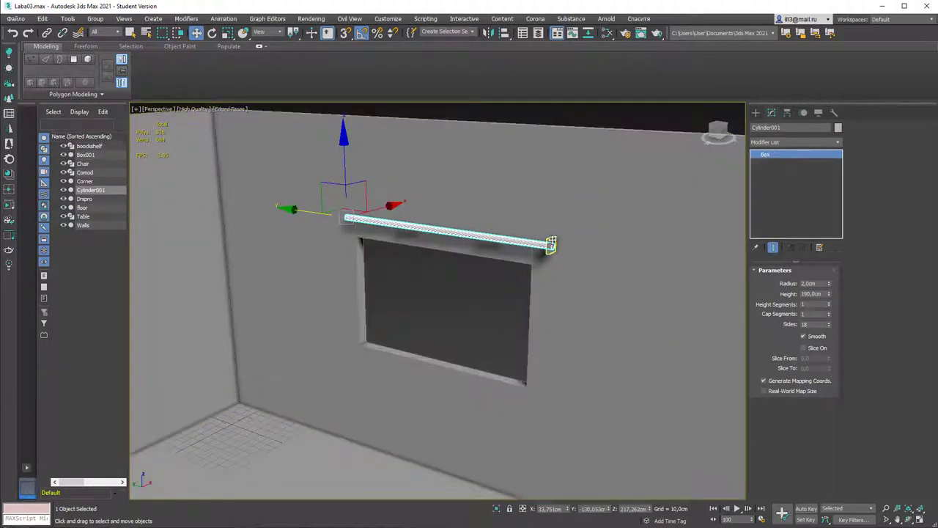
{"action": "left_click", "coordinate": [552, 244]}
{"action": "left_click_drag", "start_coordinate": [521, 239], "coordinate": [325, 203]}
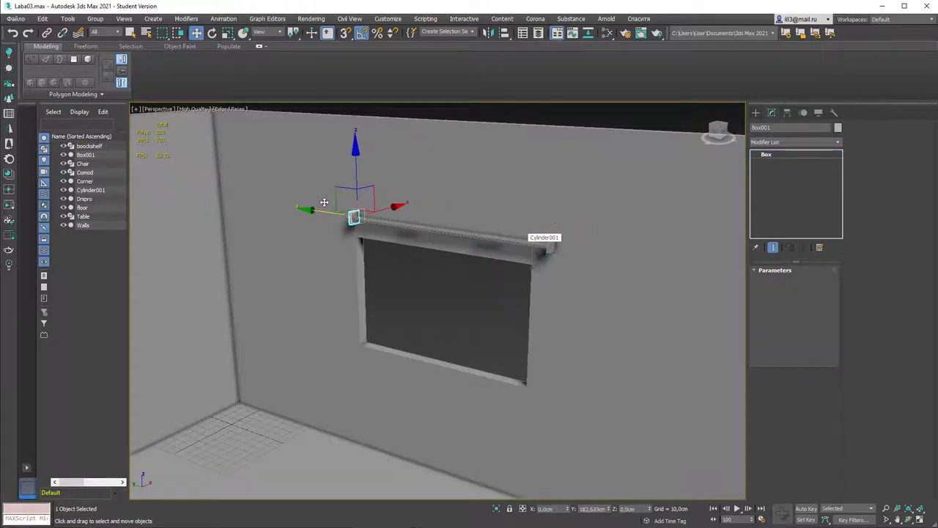
{"action": "left_click", "coordinate": [473, 311]}
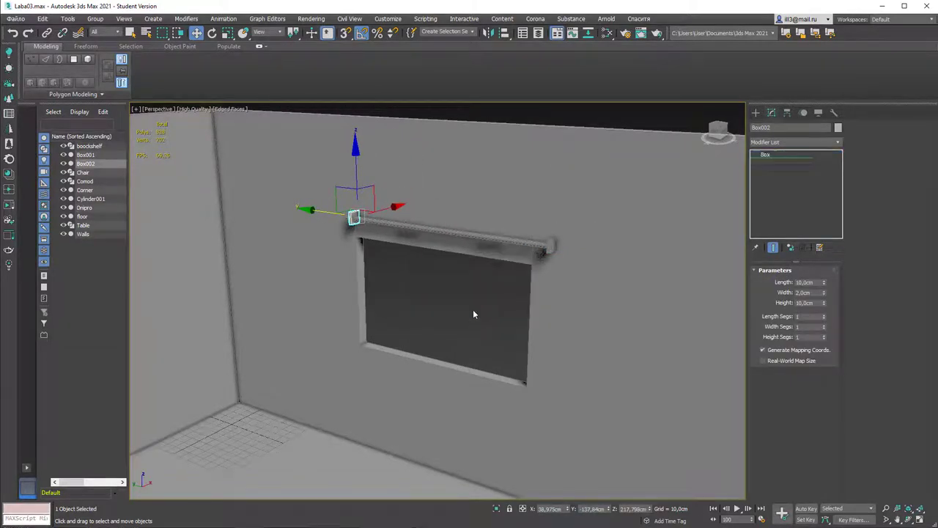
Move the copied bracket about 22 cm outward along the wall, past the left end of the rod.
{"action": "mouse_move", "coordinate": [475, 276]}
{"action": "middle_mouse_down", "text": "alt"}
{"action": "mouse_move", "coordinate": [530, 266]}
{"action": "mouse_move", "coordinate": [505, 266]}
{"action": "middle_mouse_up", "text": "alt"}
{"action": "scroll", "coordinate": [420, 220], "scroll_direction": "up", "scroll_amount": 4}
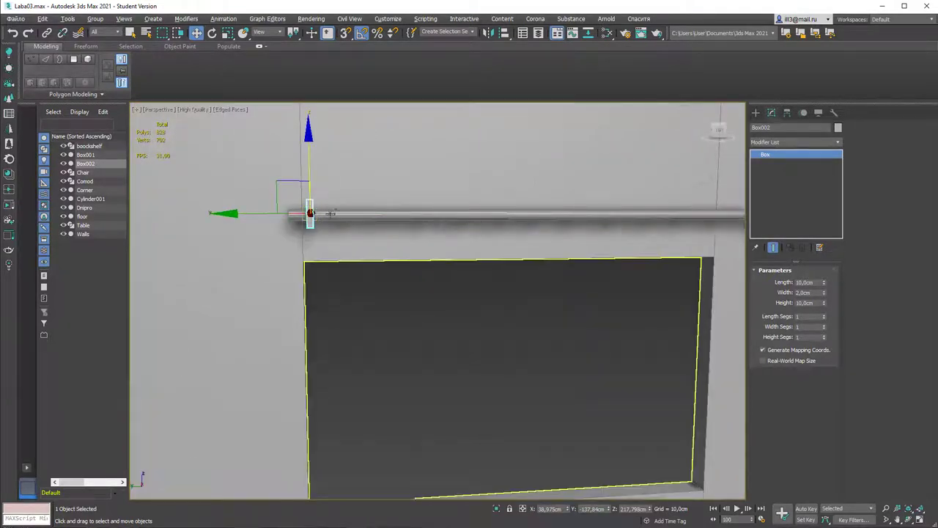
{"action": "left_click_drag", "start_coordinate": [254, 212], "coordinate": [188, 209]}
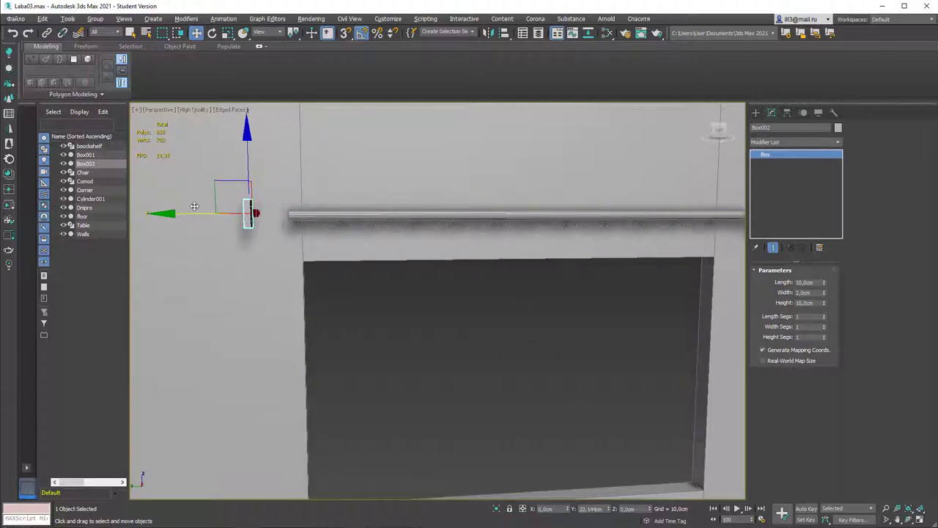
{"action": "scroll", "coordinate": [491, 254], "scroll_direction": "down", "scroll_amount": 4}
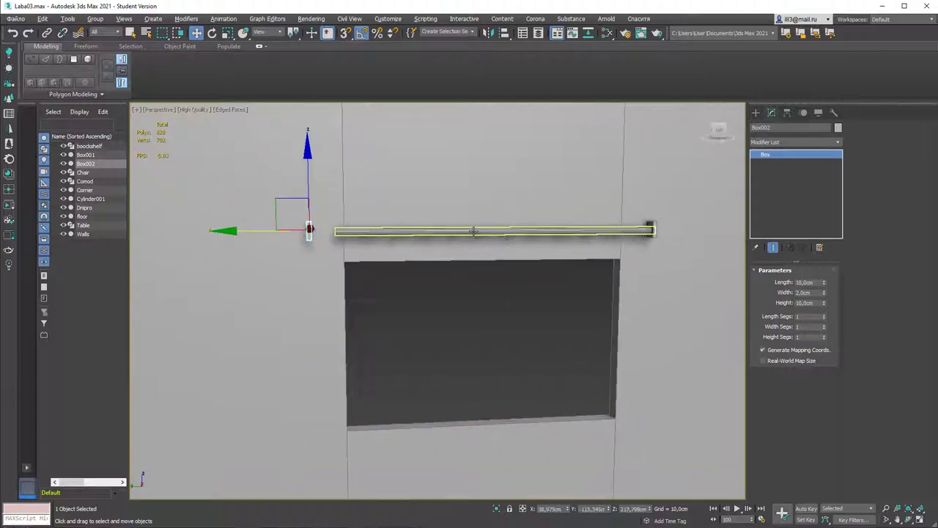
Shift the curtain rod to the left bracket and set its height to 210 cm so it spans both brackets.
{"action": "left_click", "coordinate": [474, 230]}
{"action": "left_click_drag", "start_coordinate": [459, 230], "coordinate": [440, 230]}
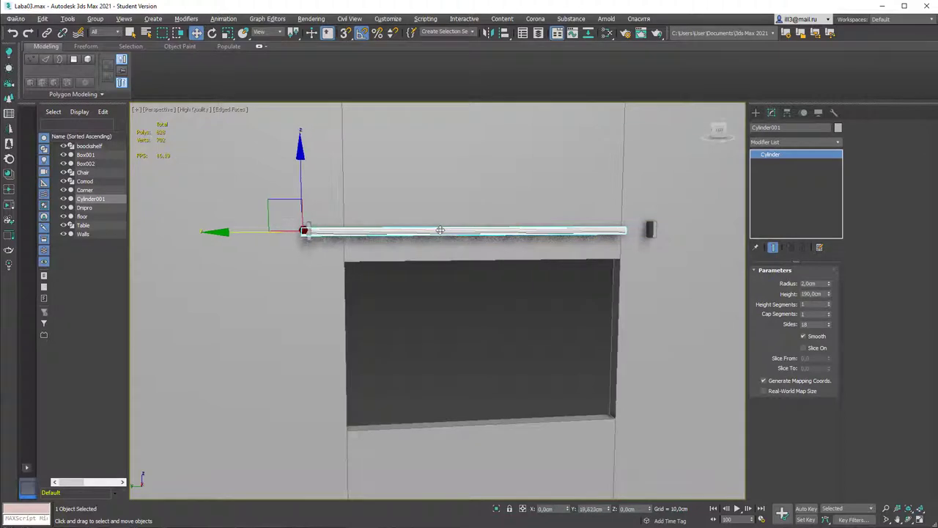
{"action": "double_click", "coordinate": [825, 293]}
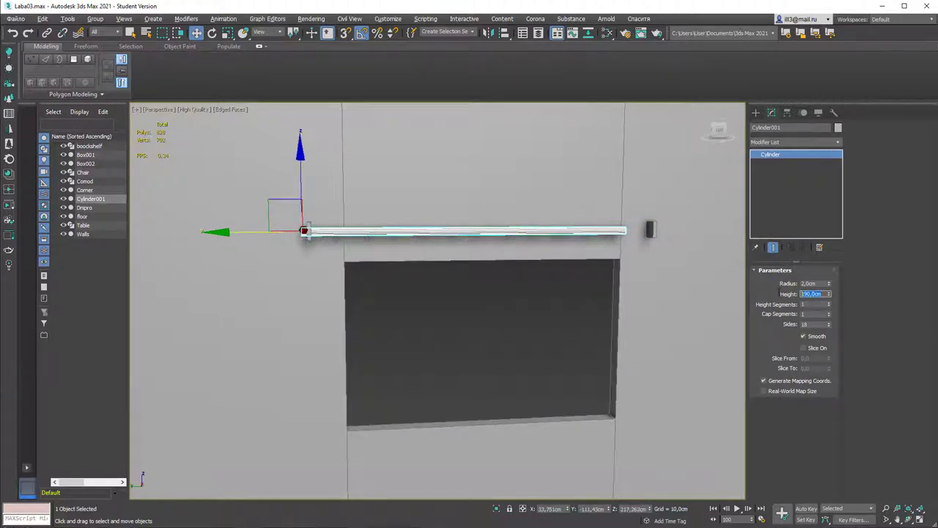
{"action": "type", "text": "210"}
{"action": "key", "text": "Return"}
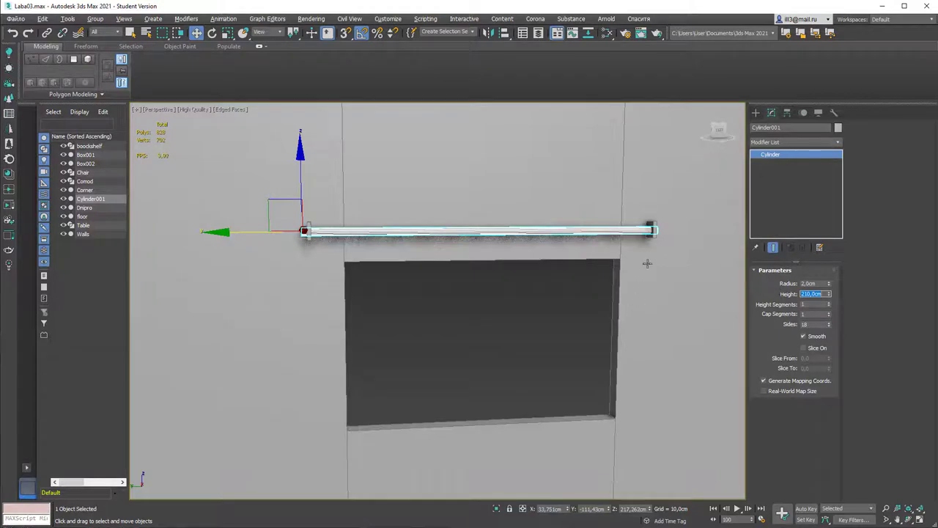
{"action": "scroll", "coordinate": [647, 263], "scroll_direction": "down", "scroll_amount": 6}
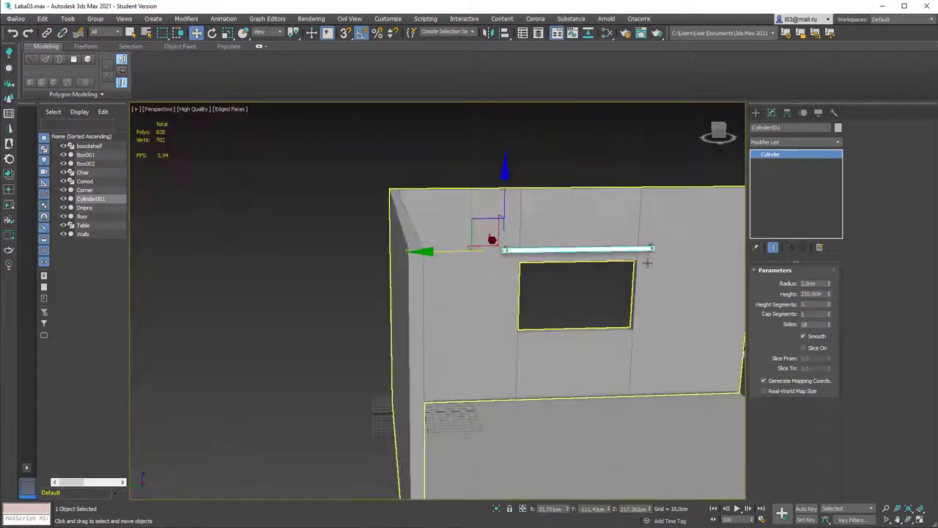
{"action": "left_click", "coordinate": [606, 160]}
{"action": "middle_click_drag", "start_coordinate": [650, 242], "coordinate": [495, 231], "text": "alt"}
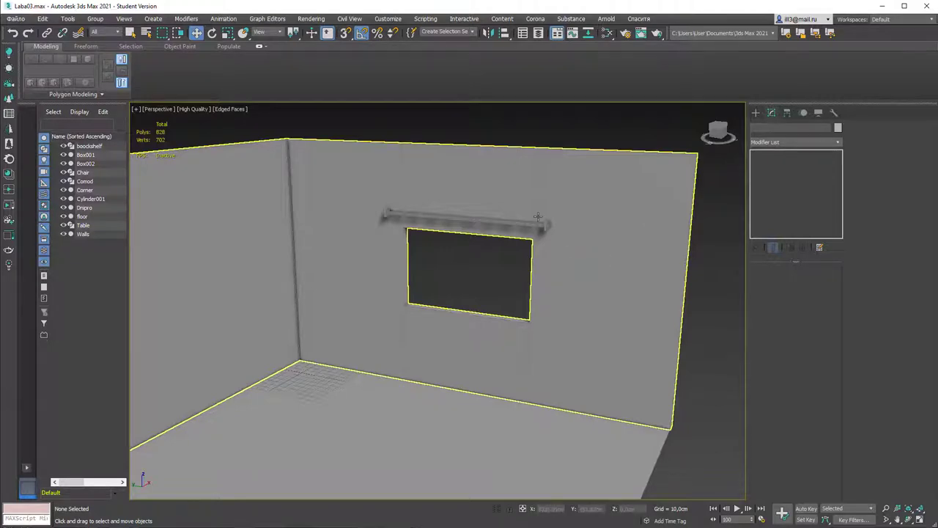
Start the Line spline tool in the top view, next to the end of the curtain rod.
{"action": "key", "text": "t"}
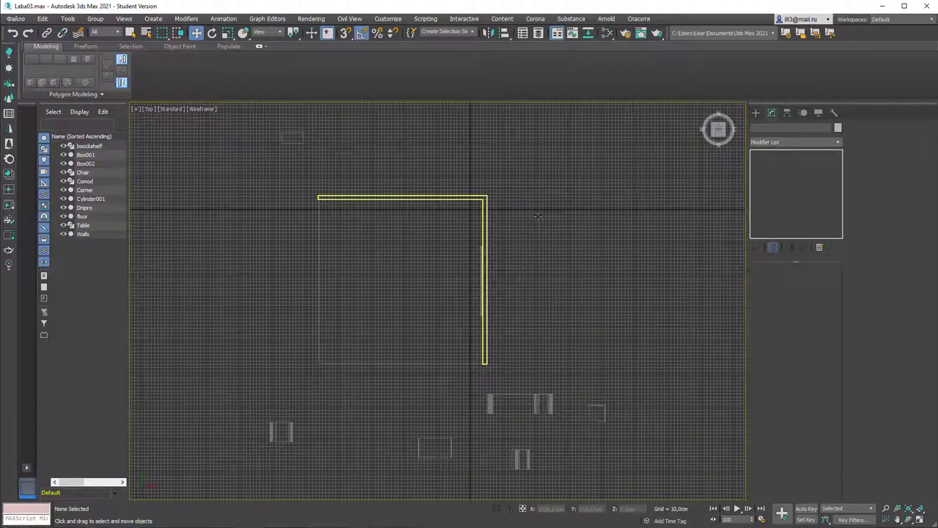
{"action": "scroll", "coordinate": [496, 265], "scroll_direction": "up", "scroll_amount": 5}
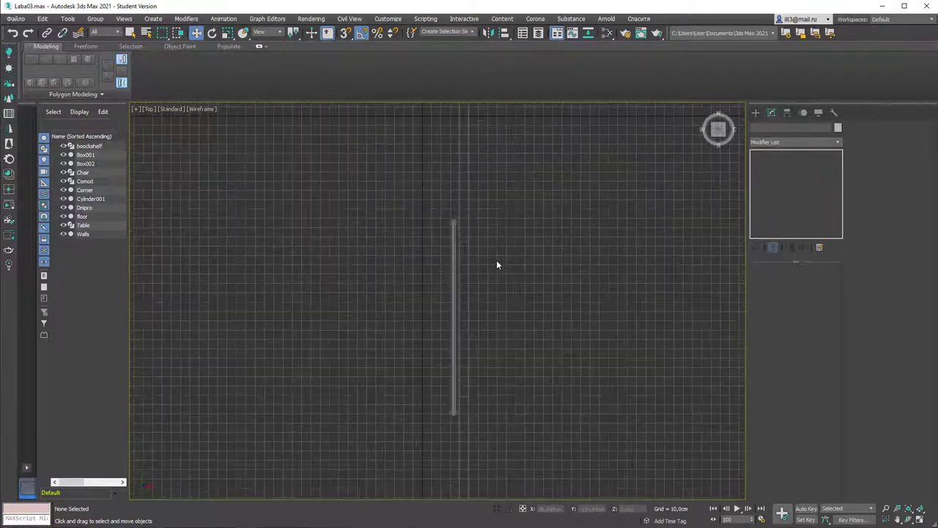
{"action": "scroll", "coordinate": [496, 265], "scroll_direction": "up", "scroll_amount": 2}
{"action": "middle_click_drag", "start_coordinate": [473, 241], "coordinate": [544, 230]}
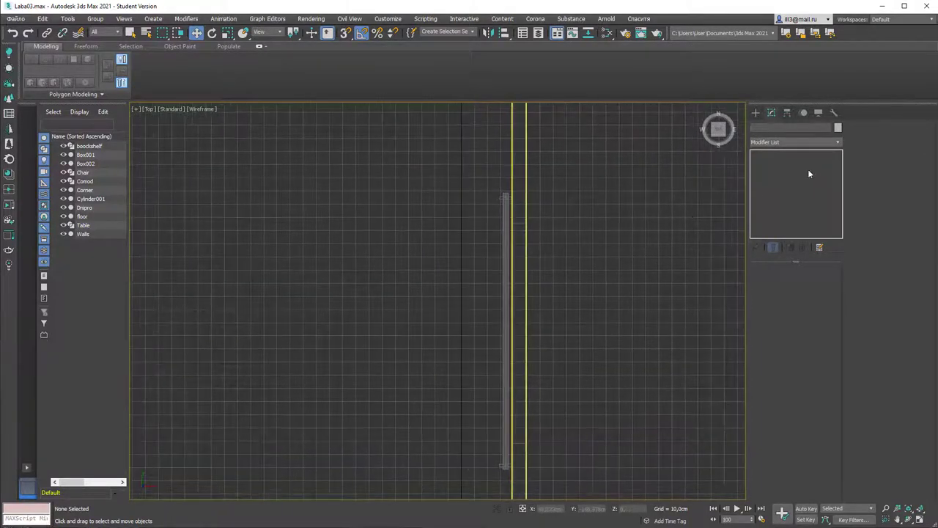
{"action": "left_click", "coordinate": [756, 114]}
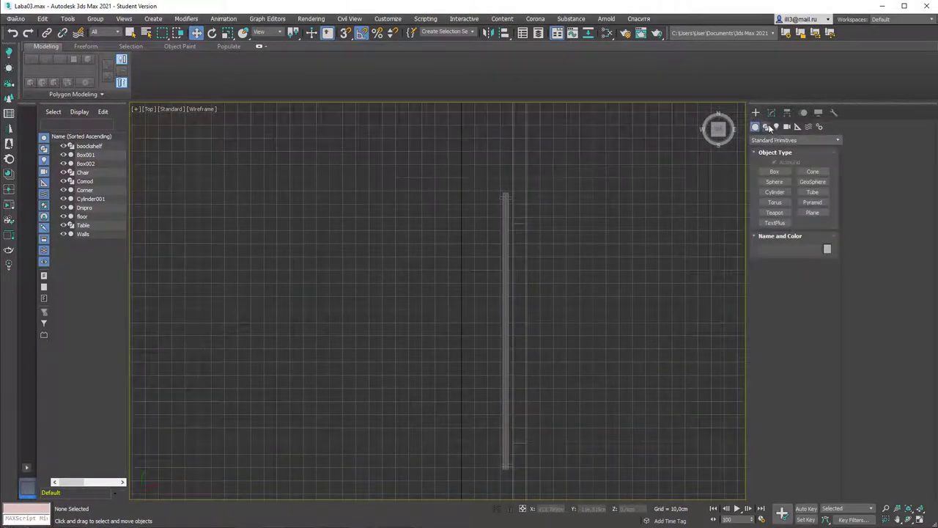
{"action": "left_click", "coordinate": [767, 126]}
{"action": "left_click", "coordinate": [780, 180]}
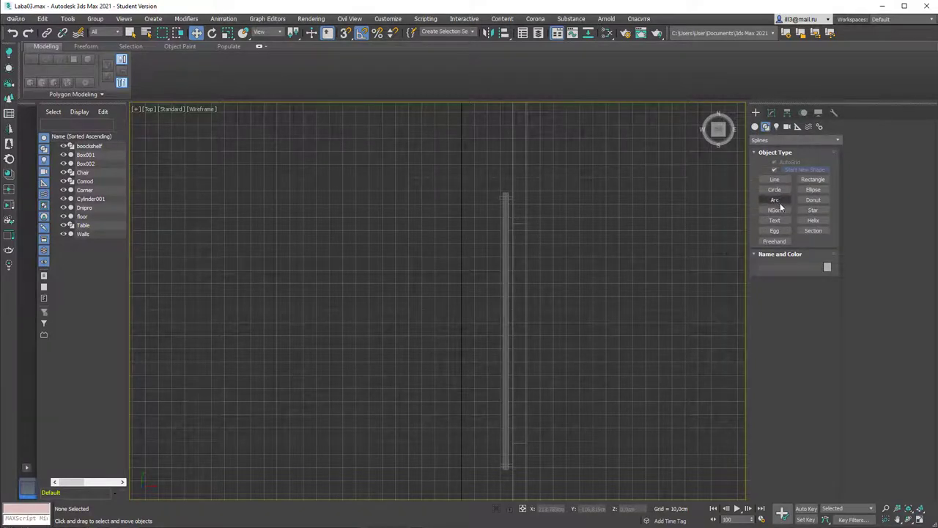
{"action": "left_click", "coordinate": [774, 180]}
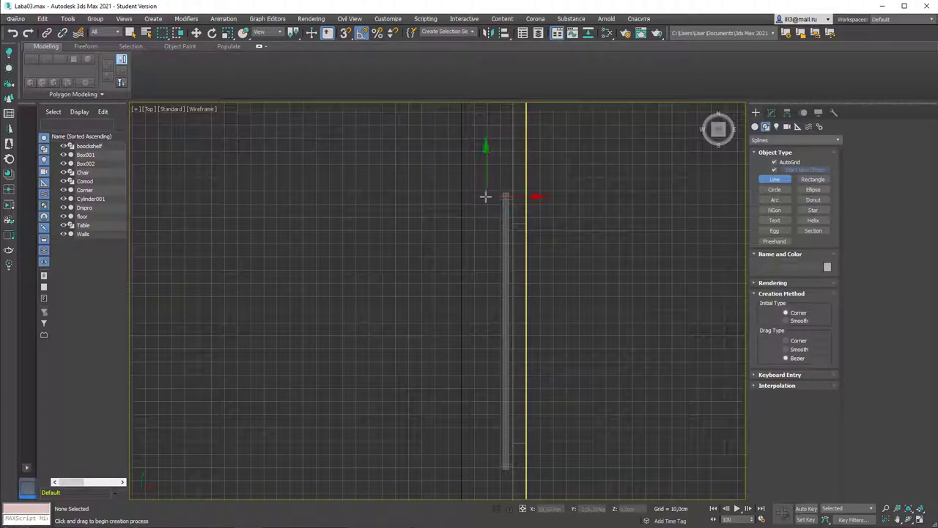
{"action": "key", "text": "s"}
{"action": "left_click", "coordinate": [482, 189]}
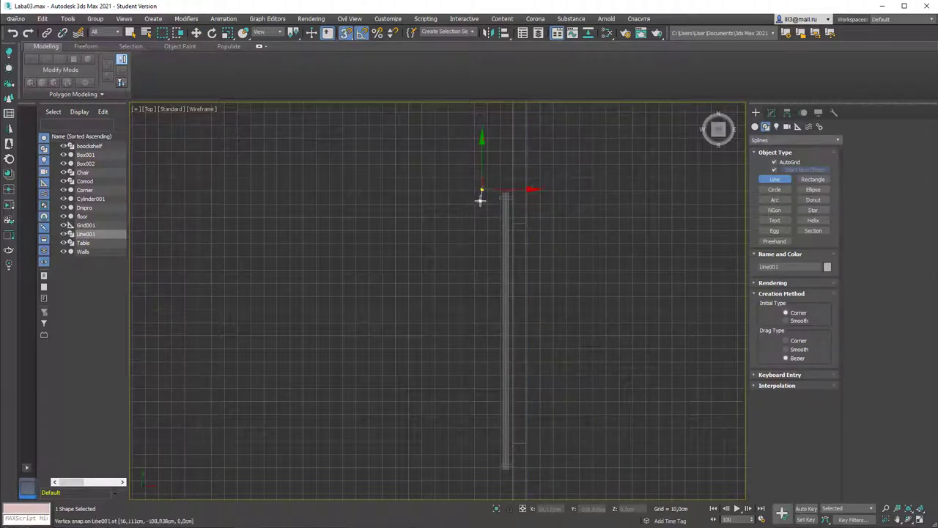
{"action": "left_click_drag", "start_coordinate": [484, 203], "coordinate": [480, 225]}
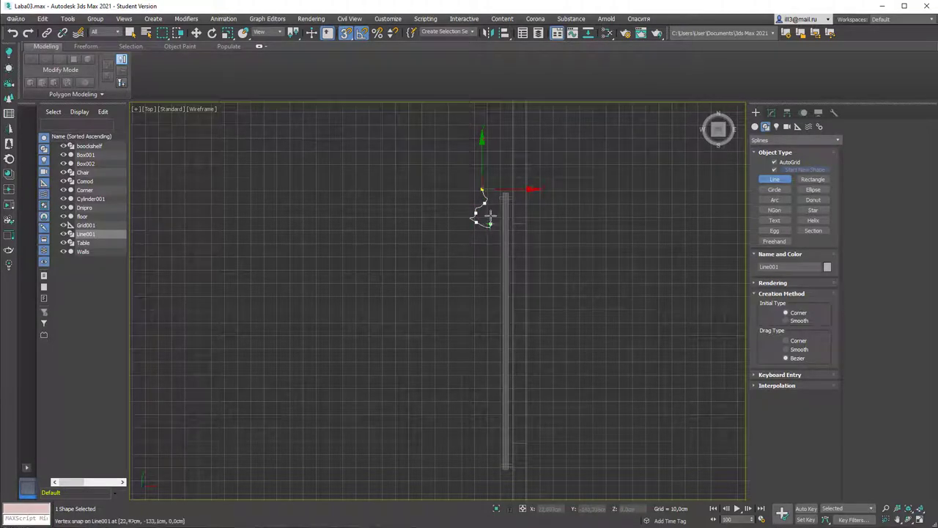
{"action": "right_click", "coordinate": [492, 216]}
{"action": "key", "text": "Delete"}
Draw an open wavy line of 11 vertices beside the end of the curtain rod as the curtain's fold profile.
{"action": "scroll", "coordinate": [496, 203], "scroll_direction": "up", "scroll_amount": 4}
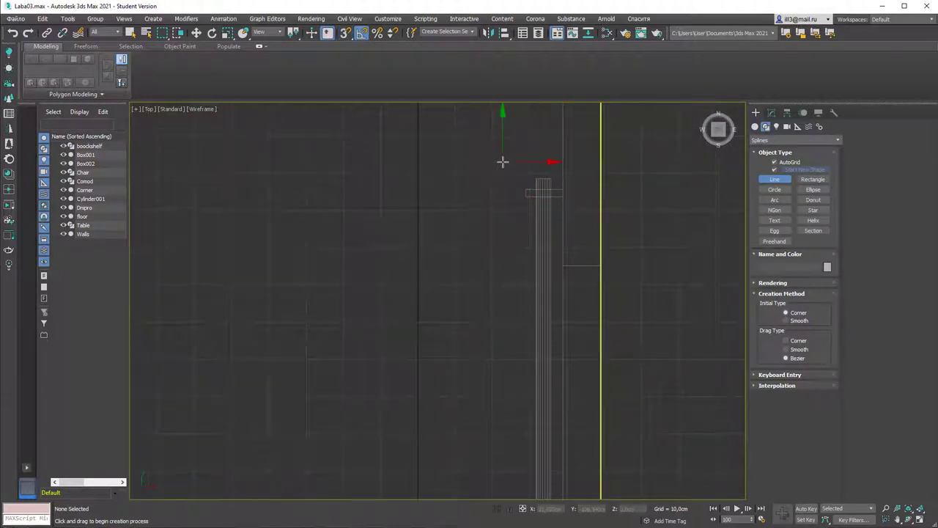
{"action": "left_click", "coordinate": [502, 162]}
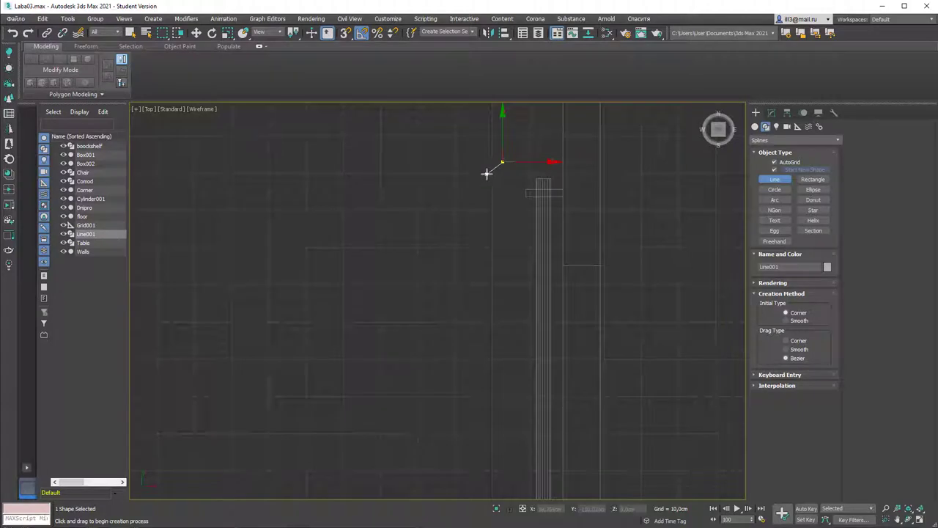
{"action": "left_click_drag", "start_coordinate": [486, 176], "coordinate": [484, 201]}
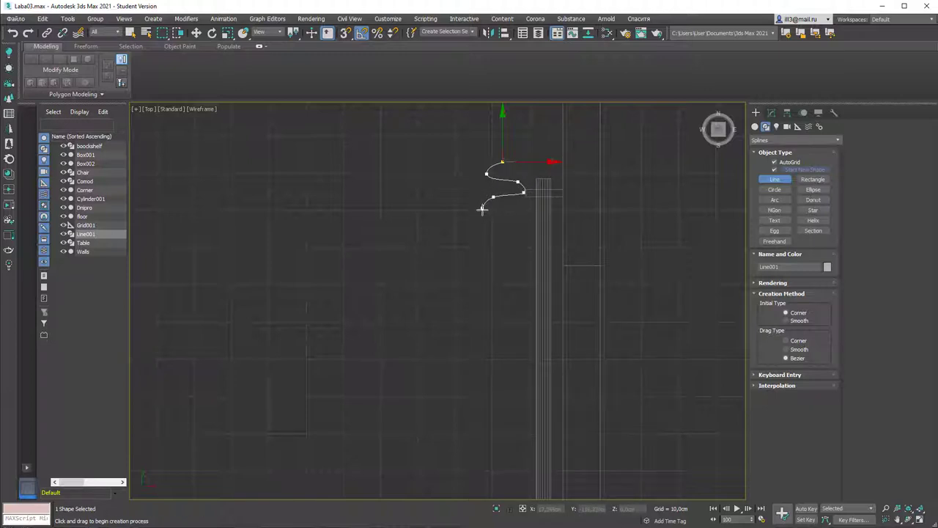
{"action": "left_click", "coordinate": [482, 209]}
{"action": "left_click", "coordinate": [499, 218]}
{"action": "left_click", "coordinate": [524, 221]}
{"action": "left_click", "coordinate": [520, 232]}
{"action": "left_click", "coordinate": [490, 238]}
{"action": "left_click", "coordinate": [497, 251]}
{"action": "right_click", "coordinate": [520, 255]}
Raise the wavy curtain line to about 29 cm above the floor.
{"action": "key", "text": "p"}
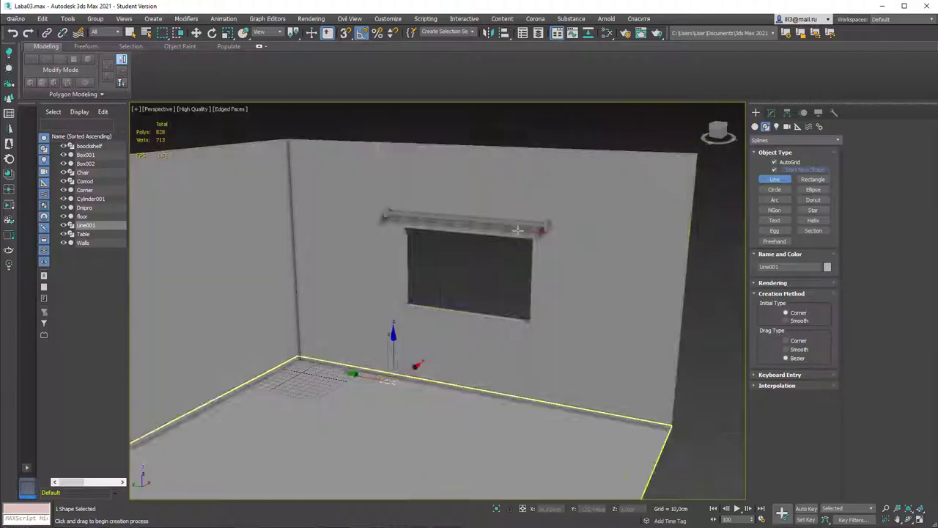
{"action": "key", "text": "w"}
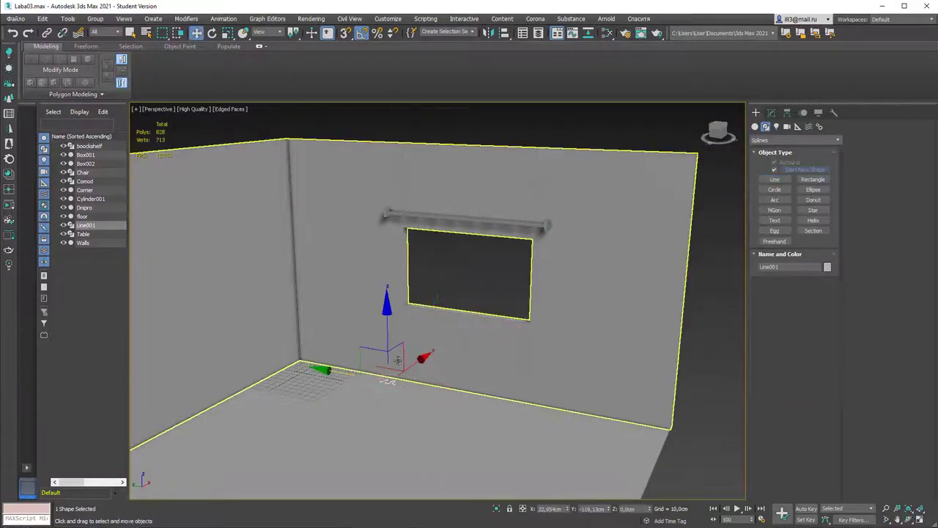
{"action": "left_click_drag", "start_coordinate": [388, 340], "coordinate": [389, 321]}
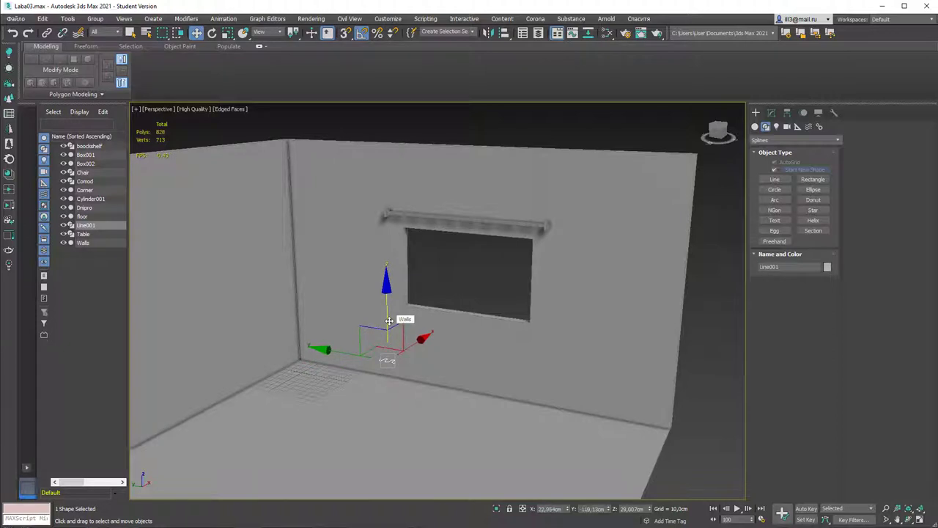
At spline sub-object level, stretch the wavy curtain line along the wall to about twice its length.
{"action": "key", "text": "1"}
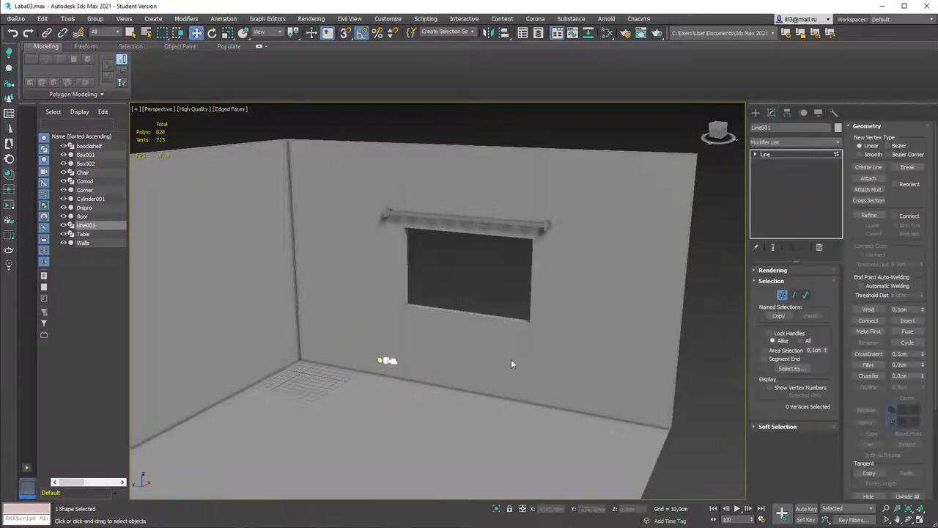
{"action": "left_click", "coordinate": [795, 295]}
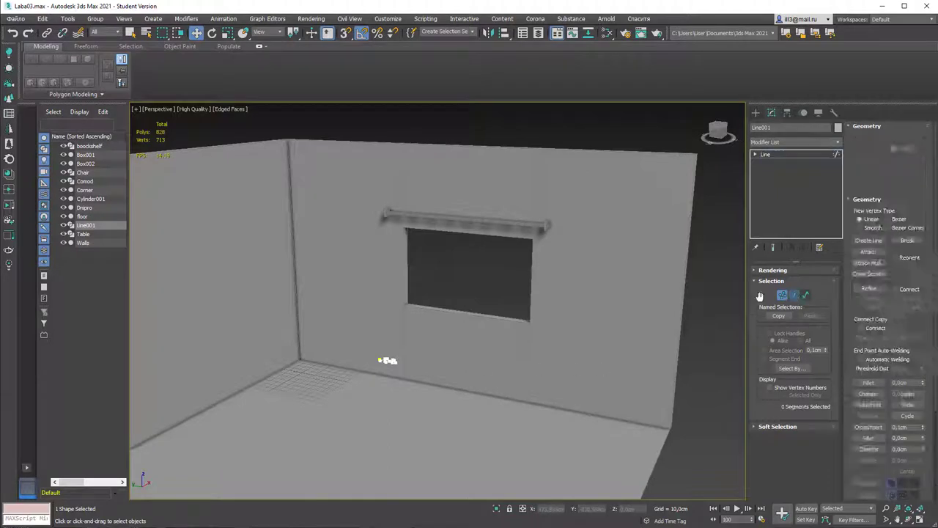
{"action": "left_click", "coordinate": [386, 360]}
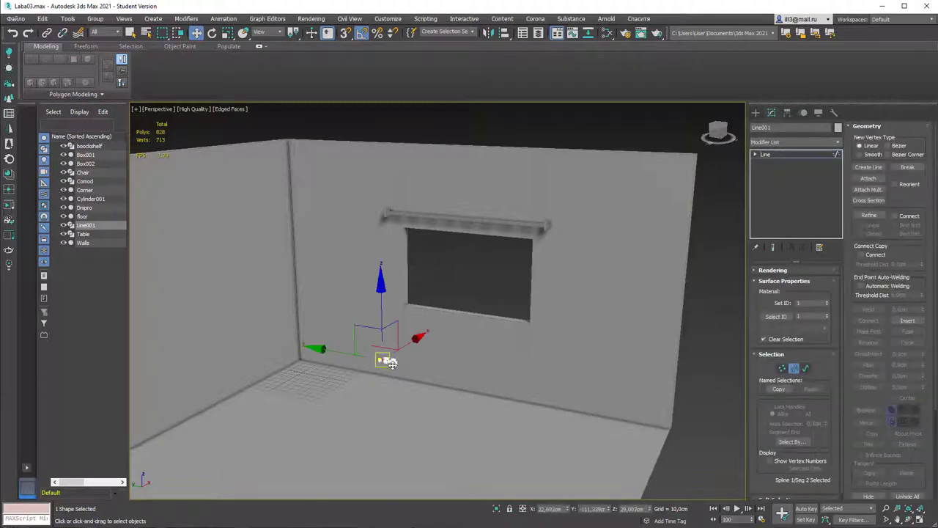
{"action": "key", "text": "r"}
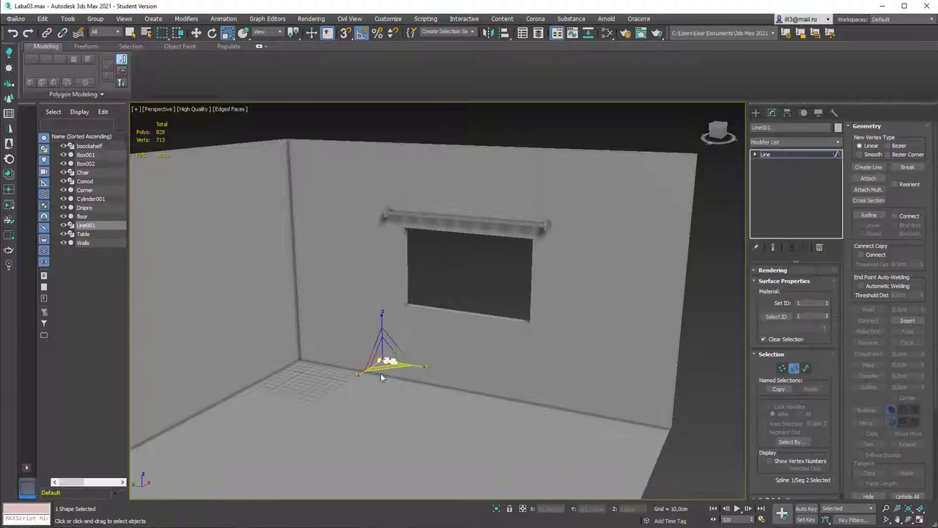
{"action": "left_click", "coordinate": [806, 368]}
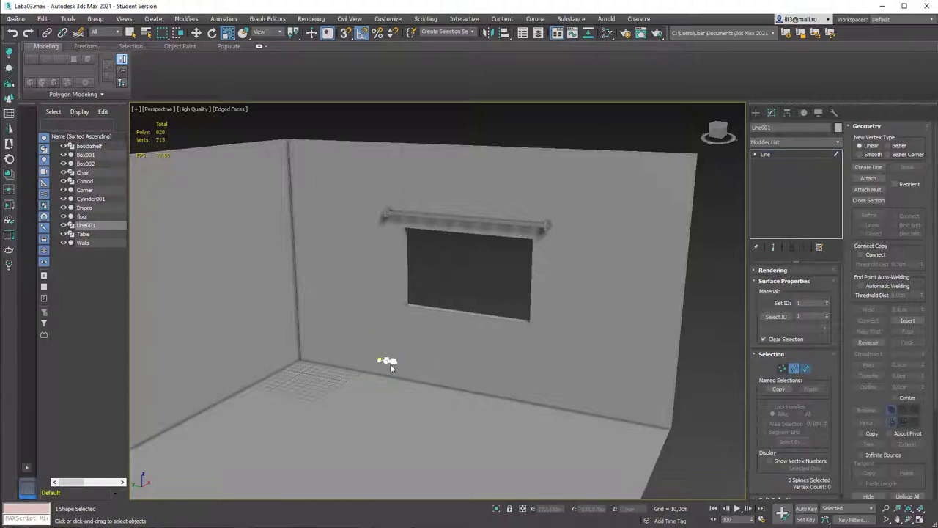
{"action": "left_click", "coordinate": [413, 376]}
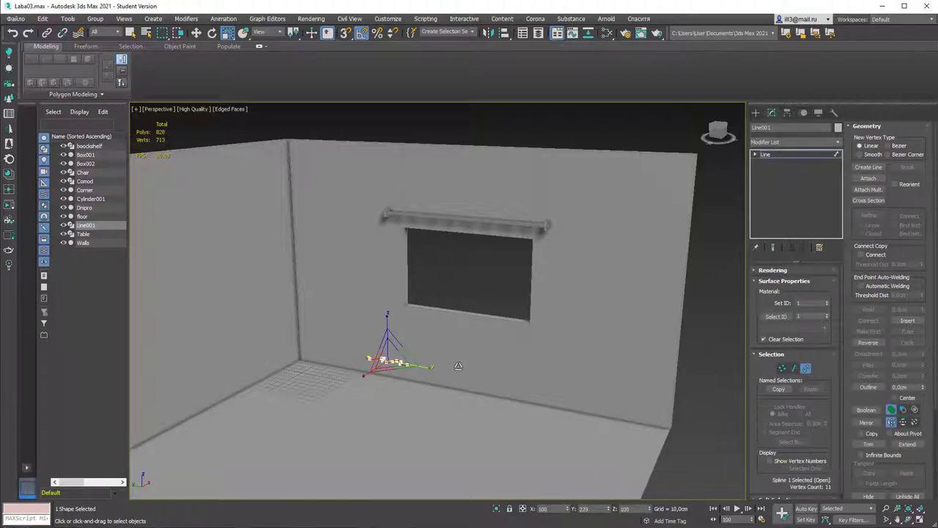
Copy the spline upward to a height of about 103 cm and stretch the copy wider along the wall.
{"action": "key", "text": "w"}
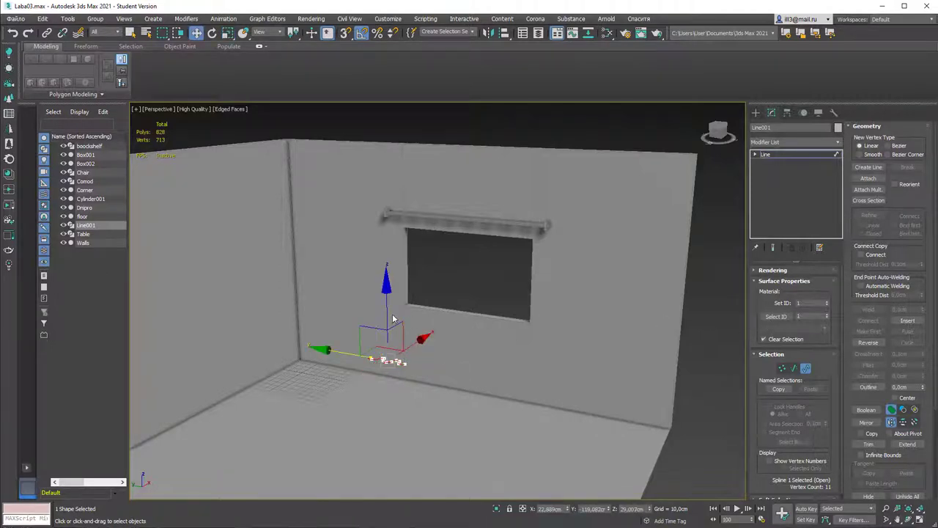
{"action": "left_click_drag", "start_coordinate": [393, 318], "coordinate": [393, 256], "text": "shift"}
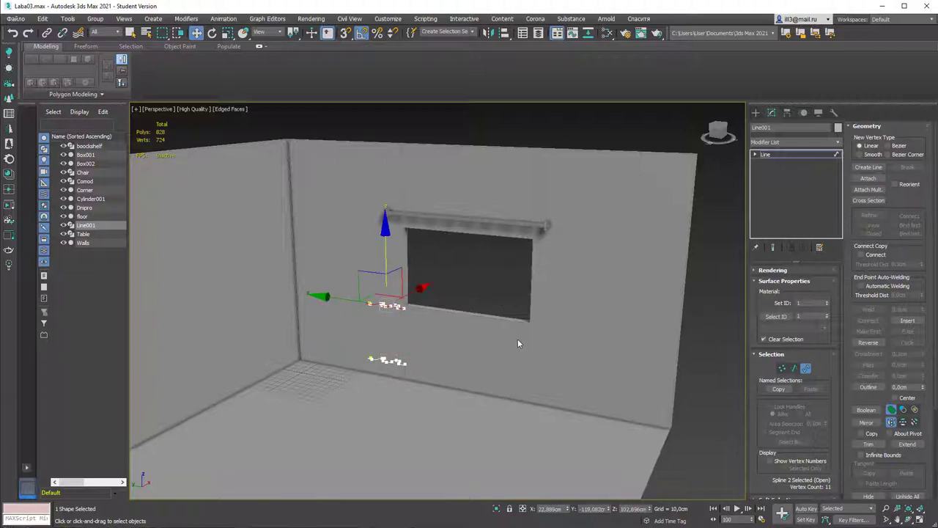
{"action": "key", "text": "r"}
{"action": "left_click_drag", "start_coordinate": [431, 316], "coordinate": [455, 311]}
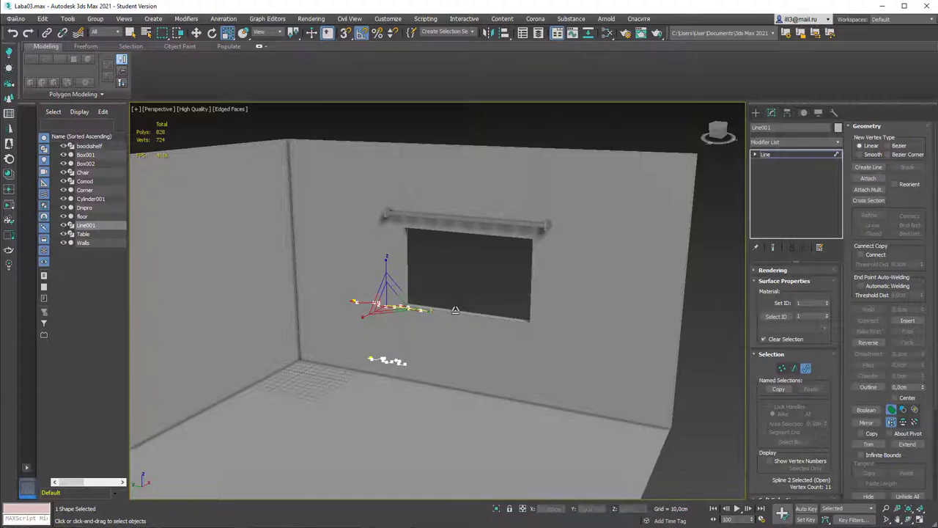
Copy the widened spline upward to a height of about 208 cm, just below the curtain rod.
{"action": "key", "text": "w"}
{"action": "left_click_drag", "start_coordinate": [388, 252], "coordinate": [390, 187], "text": "shift"}
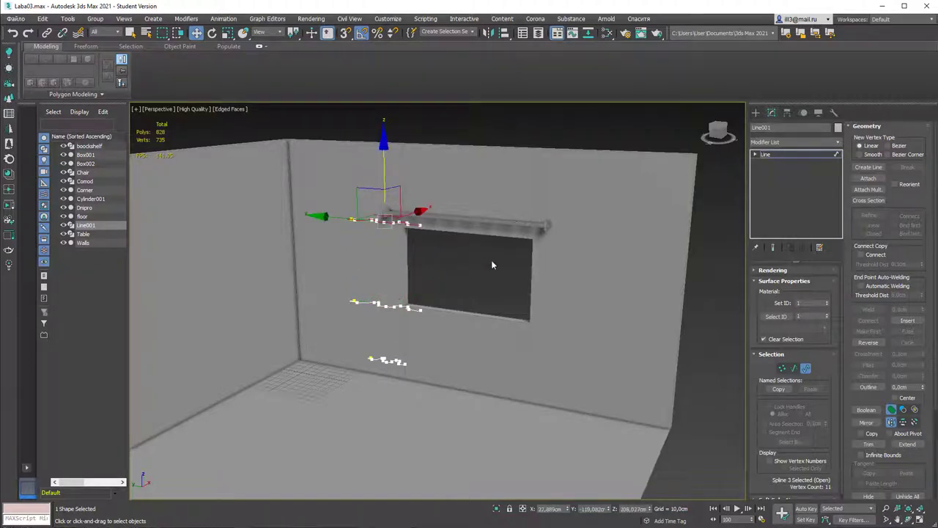
In the left view, move the lowest spline about 24 cm along the wall so its outer end lines up with the upper splines.
{"action": "key", "text": "f"}
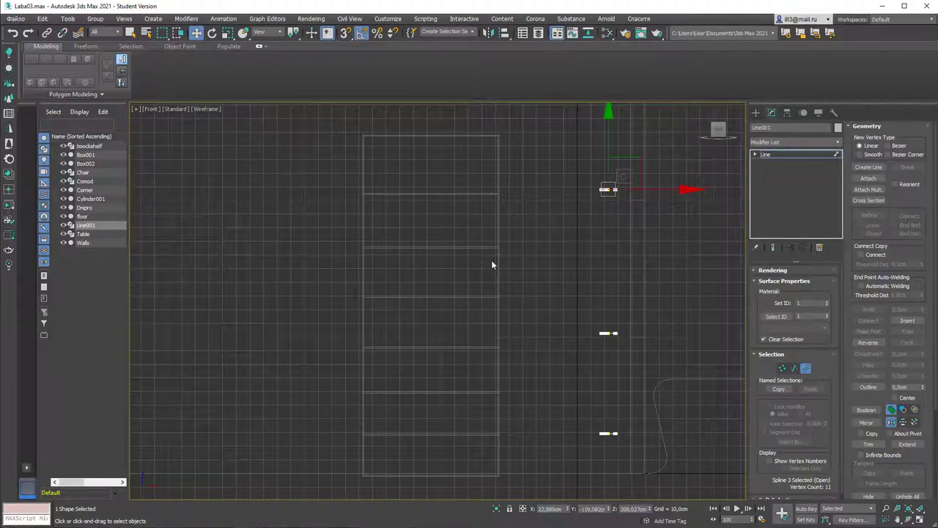
{"action": "key", "text": "l"}
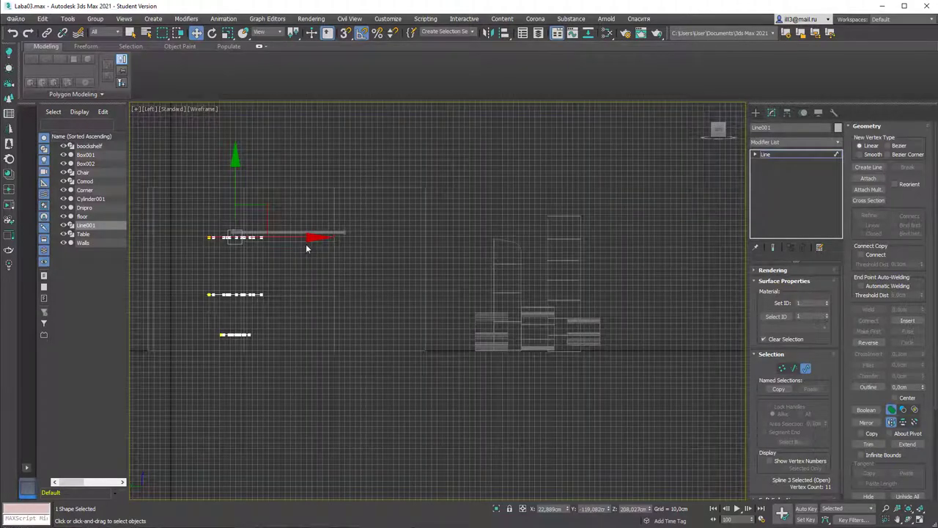
{"action": "middle_click_drag", "start_coordinate": [363, 244], "coordinate": [454, 243]}
{"action": "scroll", "coordinate": [371, 258], "scroll_direction": "up", "scroll_amount": 3}
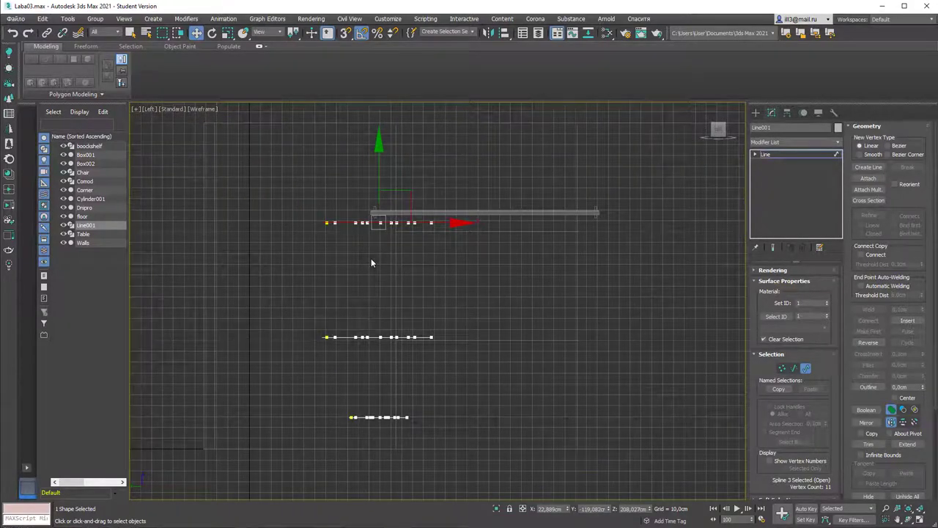
{"action": "scroll", "coordinate": [371, 258], "scroll_direction": "up", "scroll_amount": 3}
{"action": "middle_click_drag", "start_coordinate": [377, 268], "coordinate": [420, 213]}
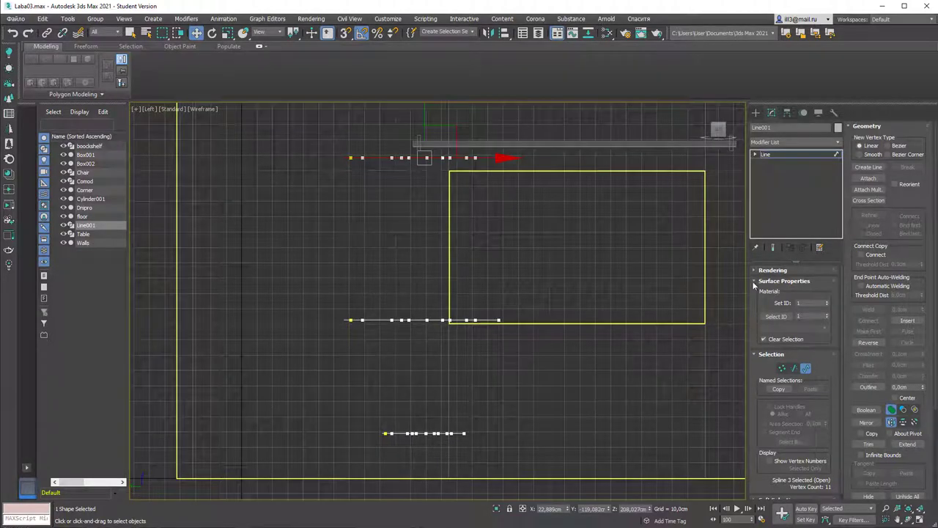
{"action": "left_click", "coordinate": [469, 321]}
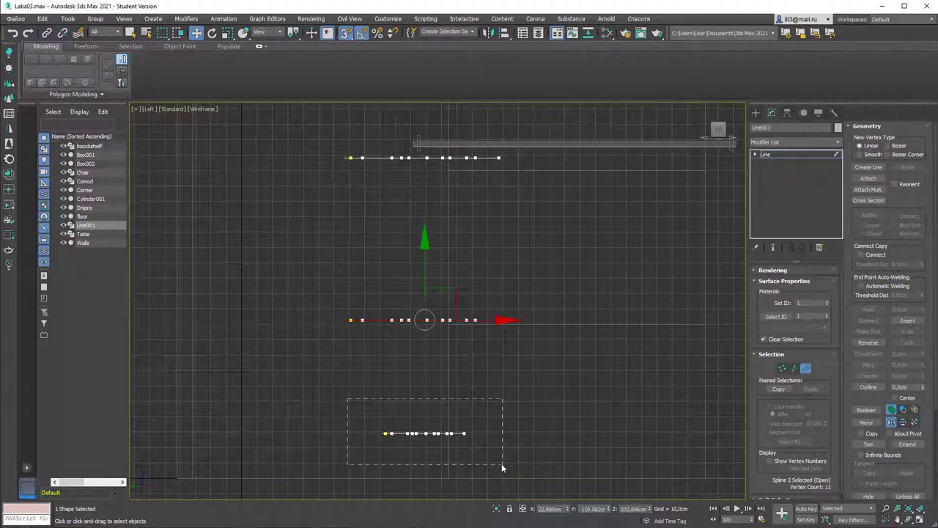
{"action": "left_click_drag", "start_coordinate": [502, 465], "coordinate": [503, 465]}
{"action": "left_click_drag", "start_coordinate": [477, 432], "coordinate": [409, 433]}
{"action": "key", "text": "ctrl+z"}
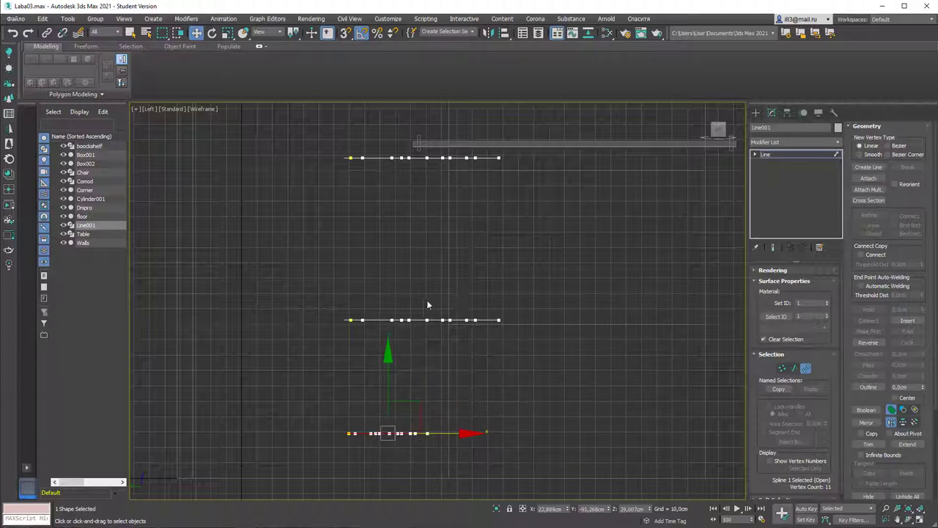
Shift nine vertices of the middle spline along the wall toward its outer end, keeping the two outermost vertices in place.
{"action": "left_click_drag", "start_coordinate": [428, 305], "coordinate": [541, 358]}
{"action": "key", "text": "1"}
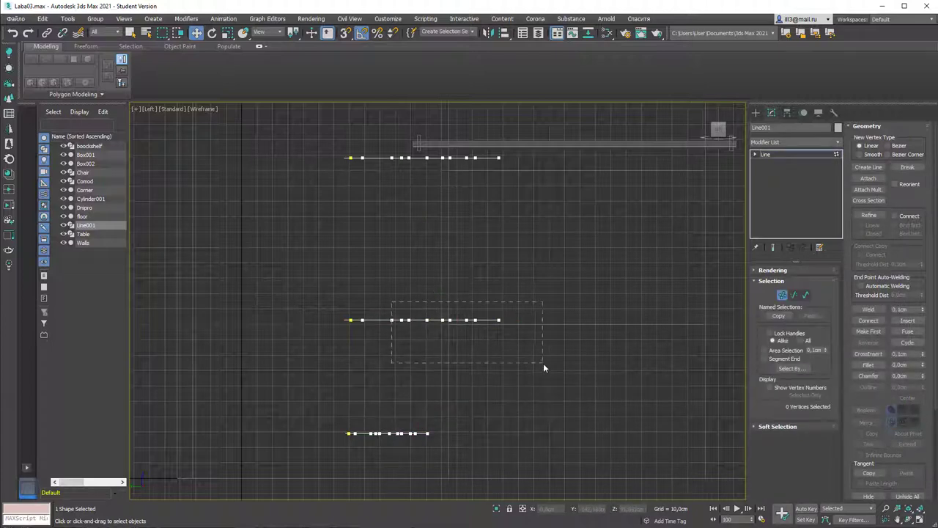
{"action": "left_click_drag", "start_coordinate": [543, 363], "coordinate": [543, 362]}
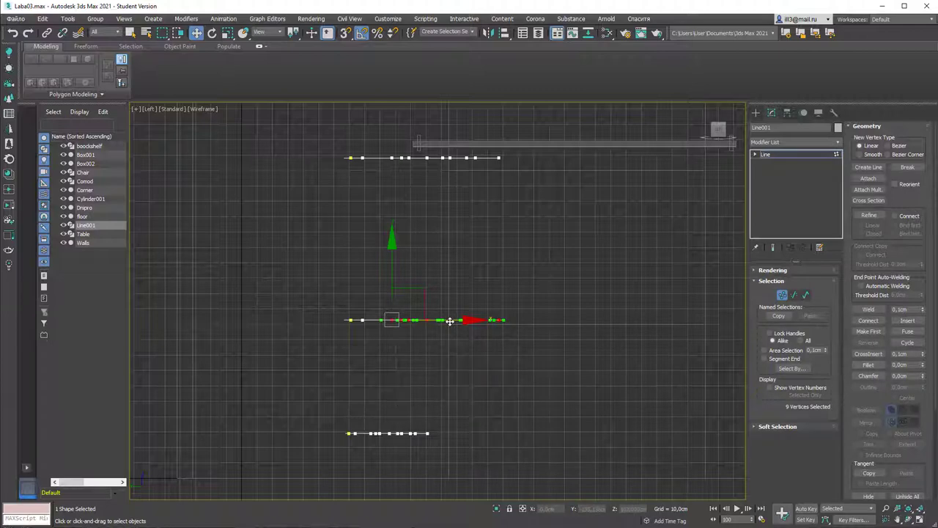
{"action": "left_click_drag", "start_coordinate": [449, 321], "coordinate": [555, 259]}
{"action": "mouse_move", "coordinate": [373, 272]}
{"action": "left_mouse_down"}
{"action": "mouse_move", "coordinate": [471, 331]}
{"action": "mouse_move", "coordinate": [554, 364]}
{"action": "left_mouse_up"}
{"action": "left_click_drag", "start_coordinate": [556, 322], "coordinate": [544, 322]}
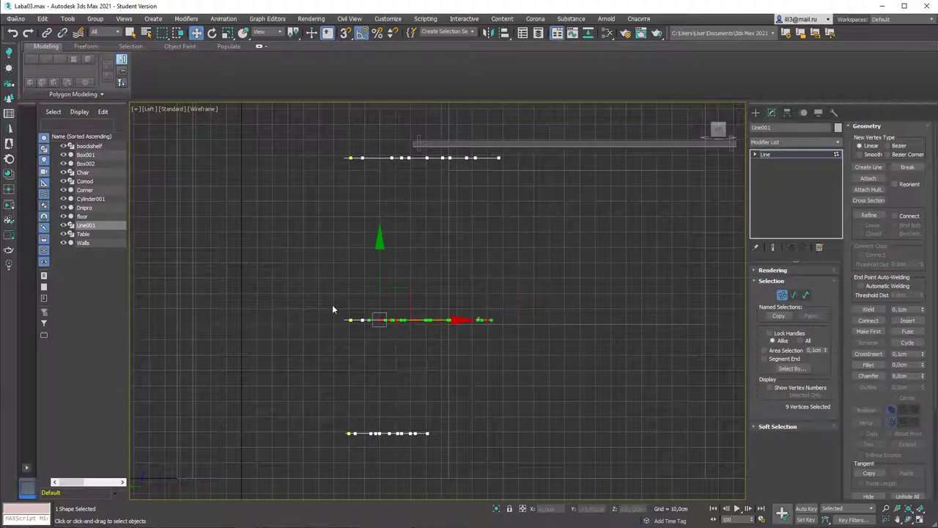
Scale the middle spline along the wall to 65% and move it so its outer end lines up with the other splines.
{"action": "left_click", "coordinate": [807, 294]}
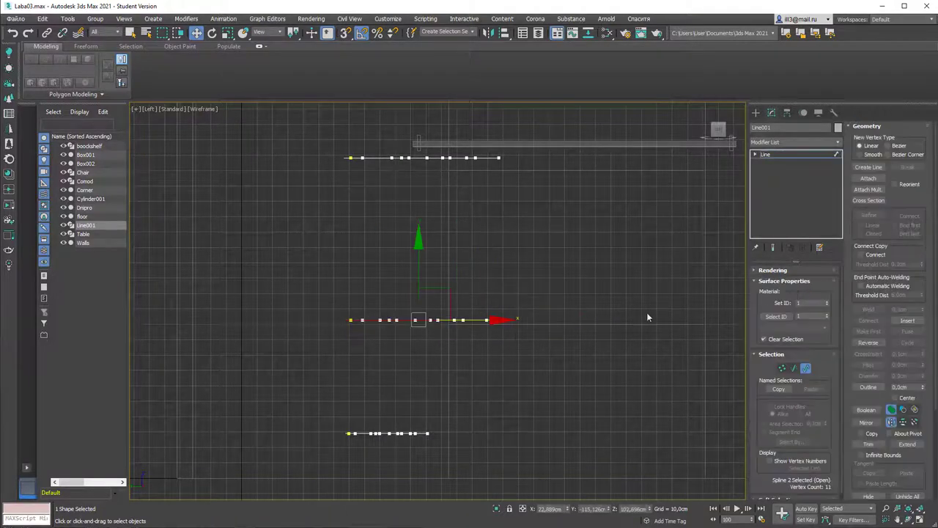
{"action": "key", "text": "r"}
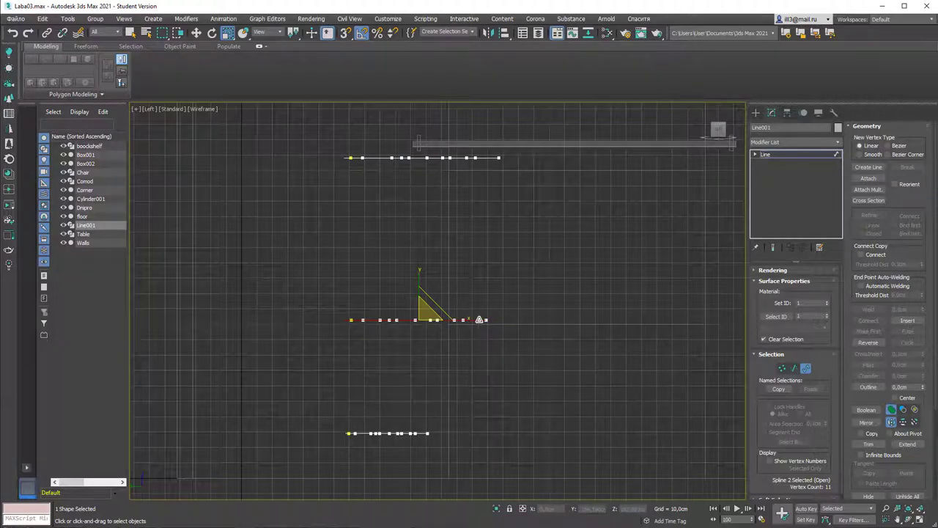
{"action": "key", "text": "p"}
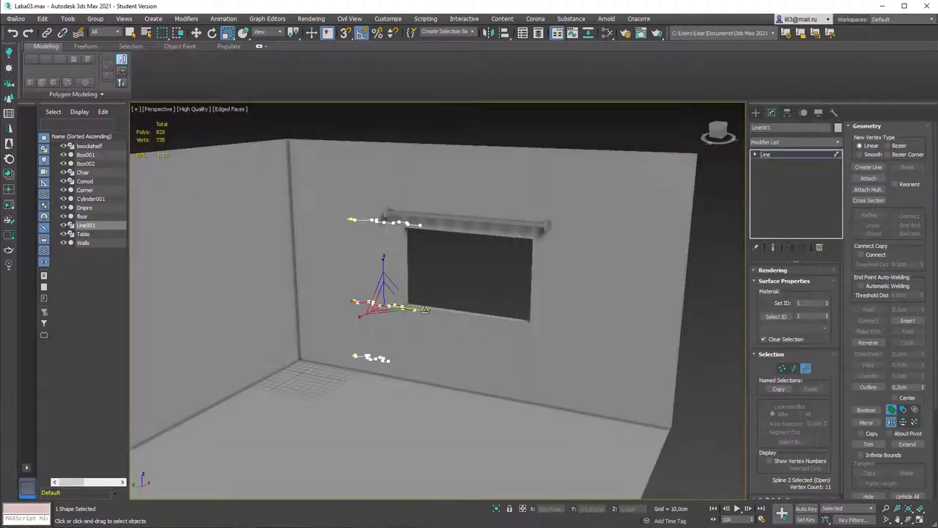
{"action": "left_click_drag", "start_coordinate": [424, 310], "coordinate": [407, 305]}
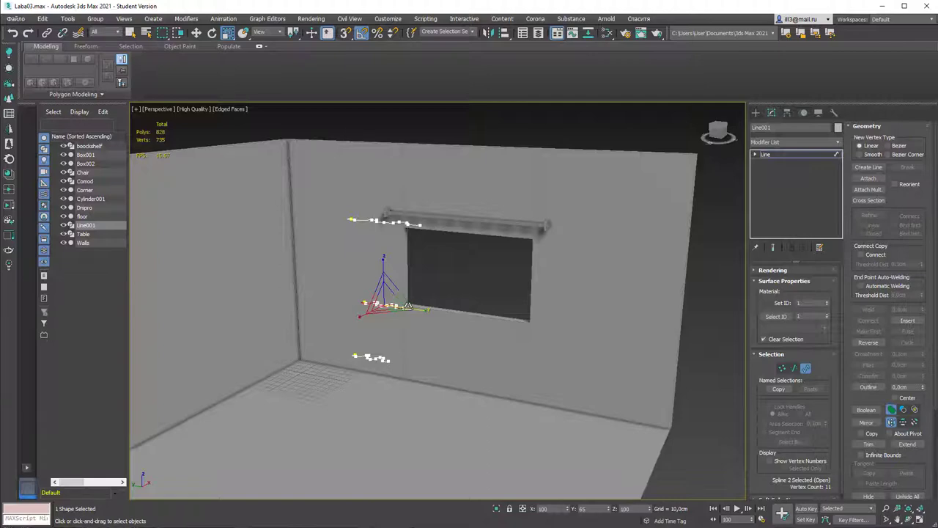
{"action": "key", "text": "l"}
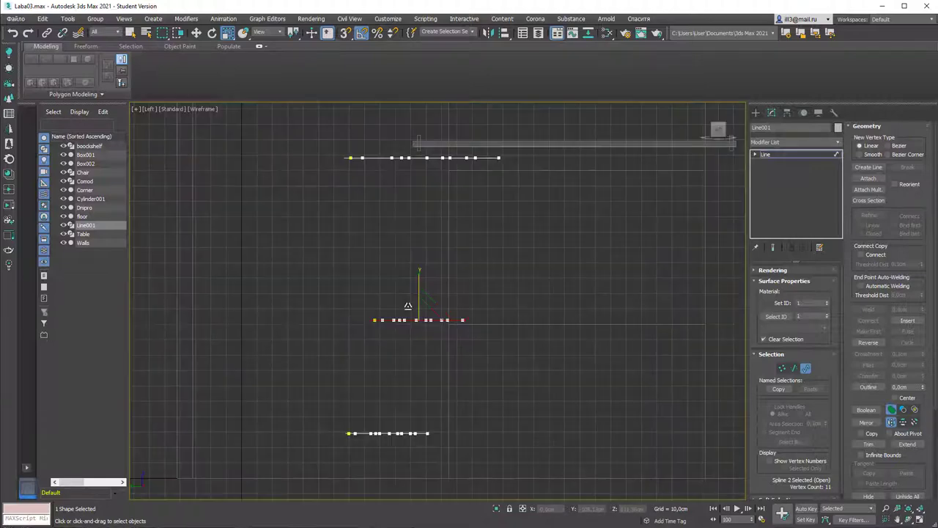
{"action": "key", "text": "w"}
{"action": "left_click_drag", "start_coordinate": [482, 319], "coordinate": [462, 319]}
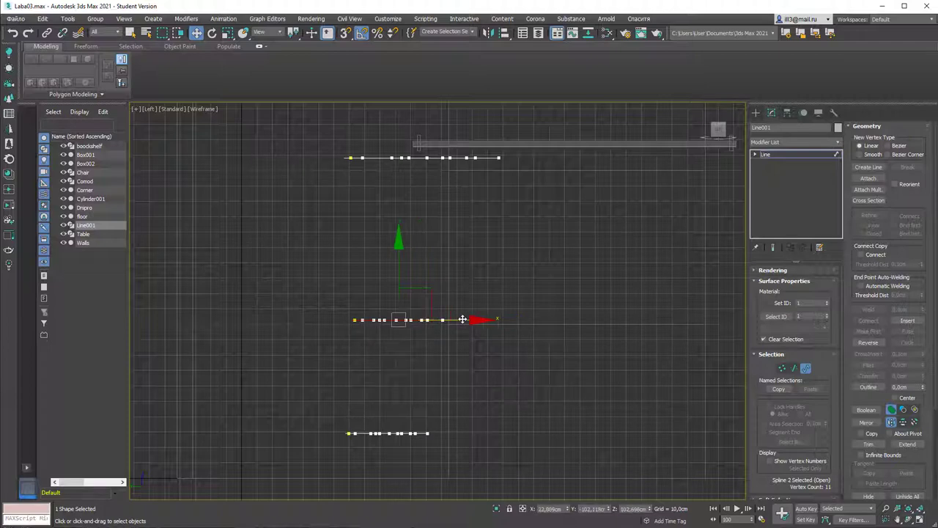
Connect the lowest, middle and uppermost splines in order with Cross Section to form the curtain's vertical cage.
{"action": "key", "text": "p"}
{"action": "left_click", "coordinate": [806, 367]}
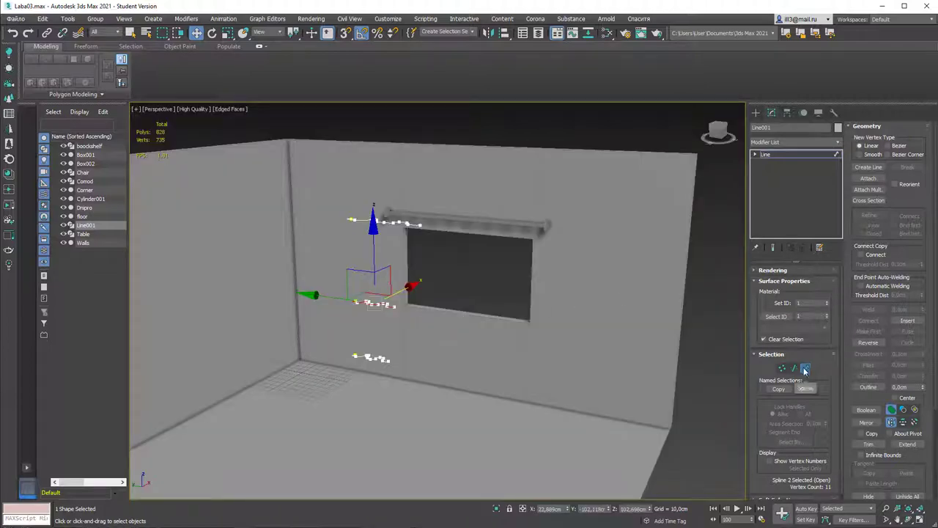
{"action": "left_click", "coordinate": [870, 200]}
{"action": "left_click", "coordinate": [372, 359]}
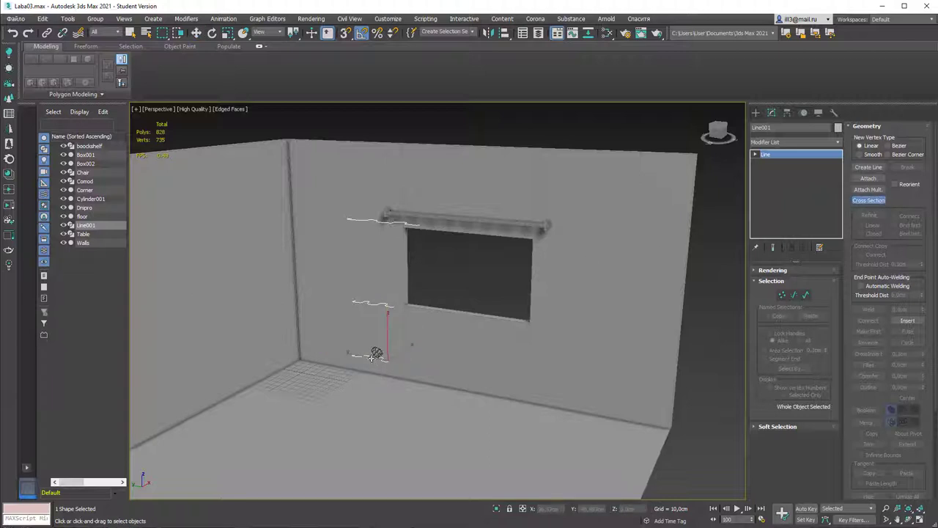
{"action": "left_click", "coordinate": [375, 303]}
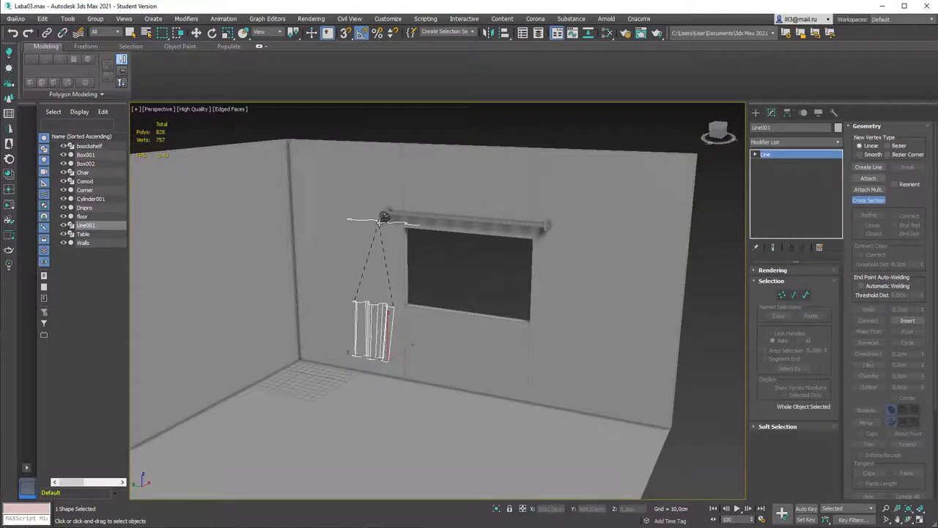
{"action": "left_click", "coordinate": [383, 218]}
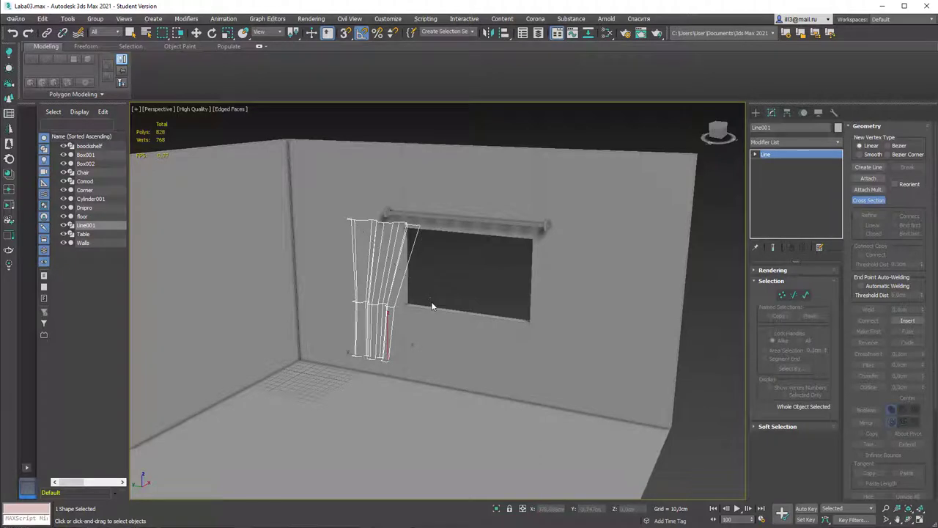
Apply the Surface modifier to the curtain's spline cage.
{"action": "left_click", "coordinate": [839, 143]}
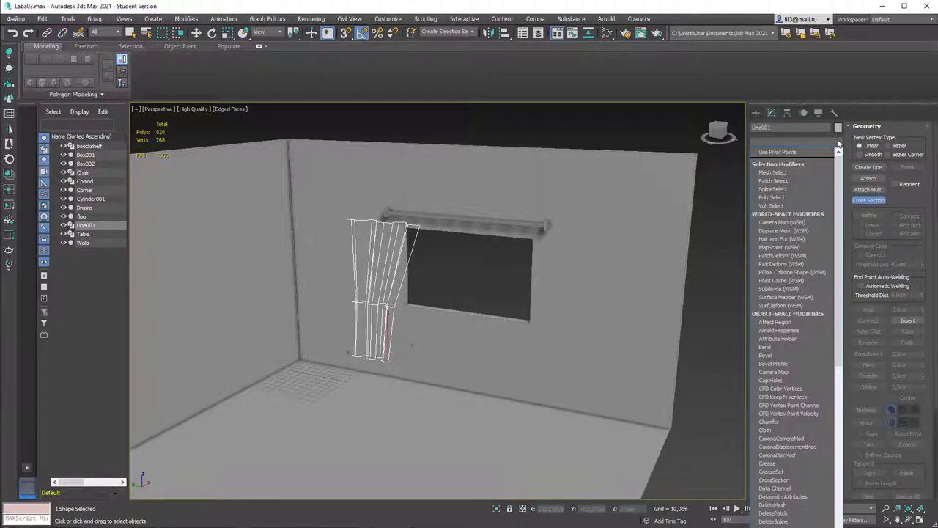
{"action": "scroll", "coordinate": [839, 143], "scroll_direction": "down", "scroll_amount": 5}
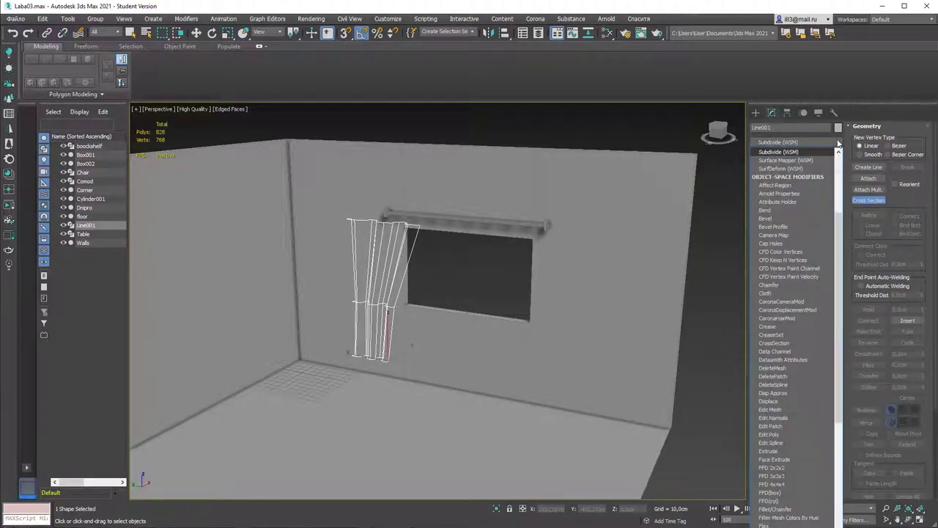
{"action": "key", "text": "Down"}
{"action": "key", "text": "Down"}
{"action": "key", "text": "Down"}
{"action": "type", "text": "su"}
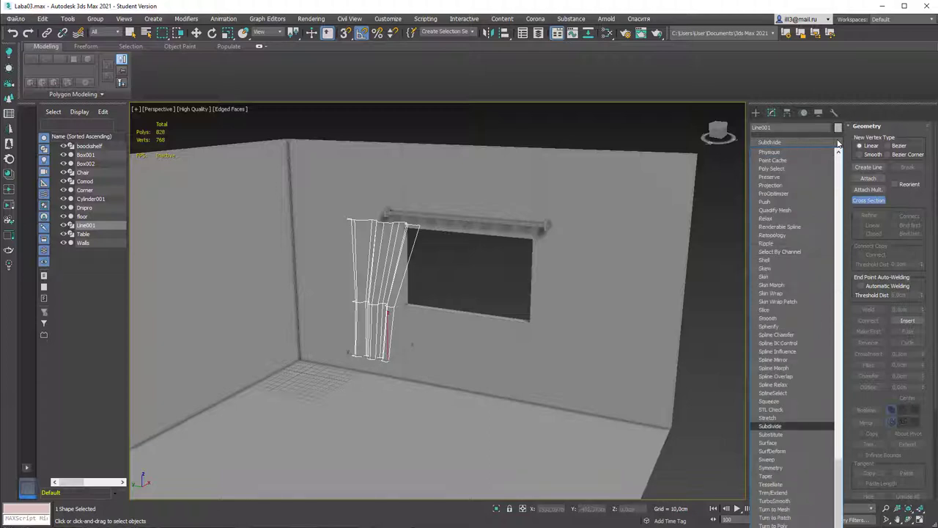
{"action": "key", "text": "Down"}
{"action": "key", "text": "Down"}
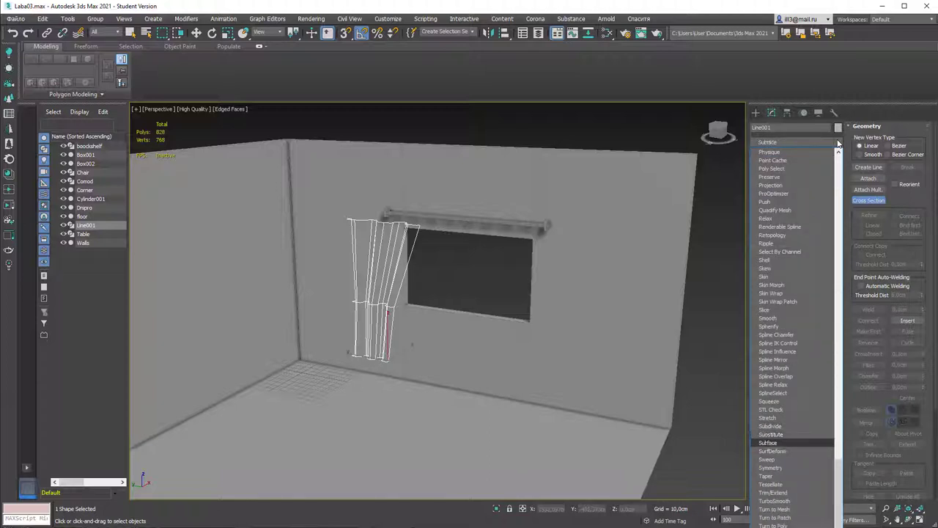
{"action": "key", "text": "Return"}
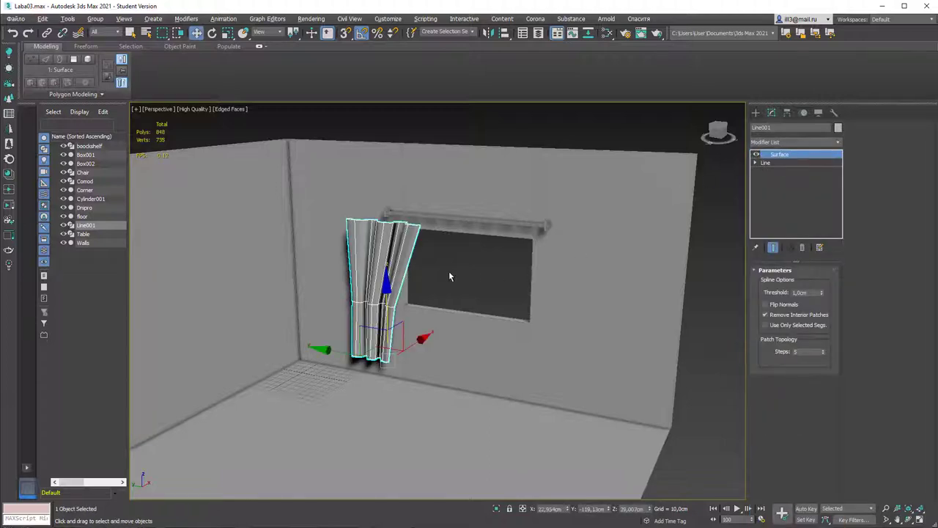
Move the curtain about 43 cm along the wall so its outer edge sits beneath the near end of the rod.
{"action": "mouse_move", "coordinate": [443, 276]}
{"action": "middle_mouse_down", "text": "alt"}
{"action": "mouse_move", "coordinate": [481, 272]}
{"action": "mouse_move", "coordinate": [457, 273]}
{"action": "middle_mouse_up", "text": "alt"}
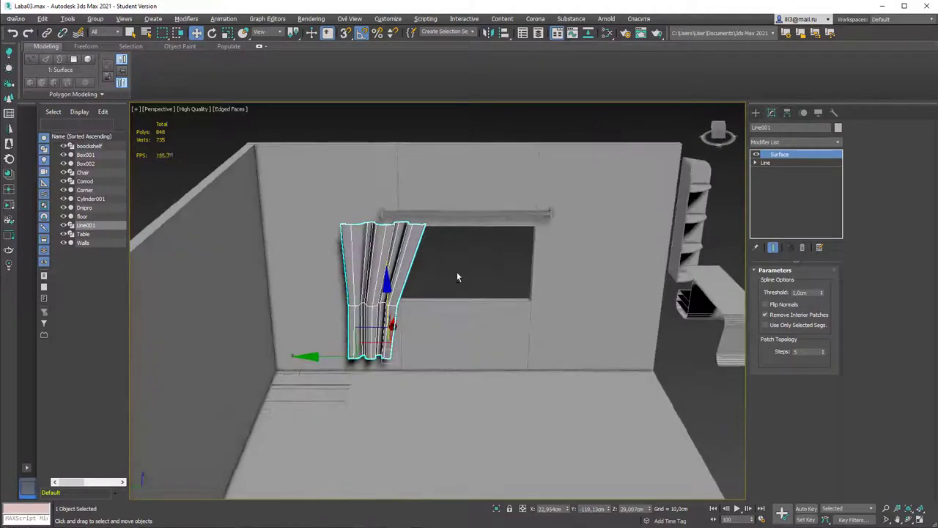
{"action": "key", "text": "e"}
{"action": "key", "text": "w"}
{"action": "left_click_drag", "start_coordinate": [329, 357], "coordinate": [366, 357]}
{"action": "scroll", "coordinate": [441, 312], "scroll_direction": "up", "scroll_amount": 2}
{"action": "mouse_move", "coordinate": [441, 311]}
{"action": "middle_mouse_down", "text": "alt"}
{"action": "mouse_move", "coordinate": [422, 319]}
{"action": "mouse_move", "coordinate": [434, 324]}
{"action": "middle_mouse_up", "text": "alt"}
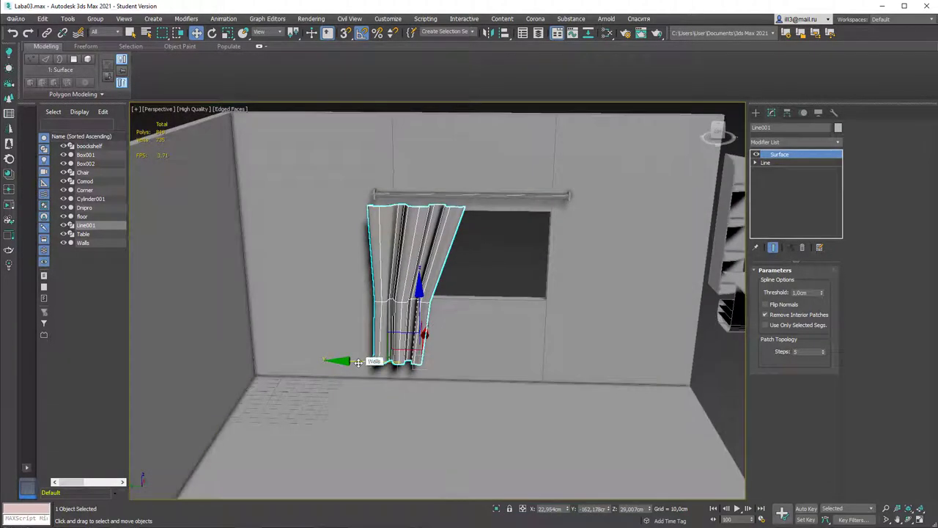
Add a second curtain beneath the rod's opposite end as a copy of the first, mirrored about the Y axis with No Clone.
{"action": "left_click_drag", "start_coordinate": [354, 360], "coordinate": [537, 362], "text": "shift"}
{"action": "left_click", "coordinate": [473, 311]}
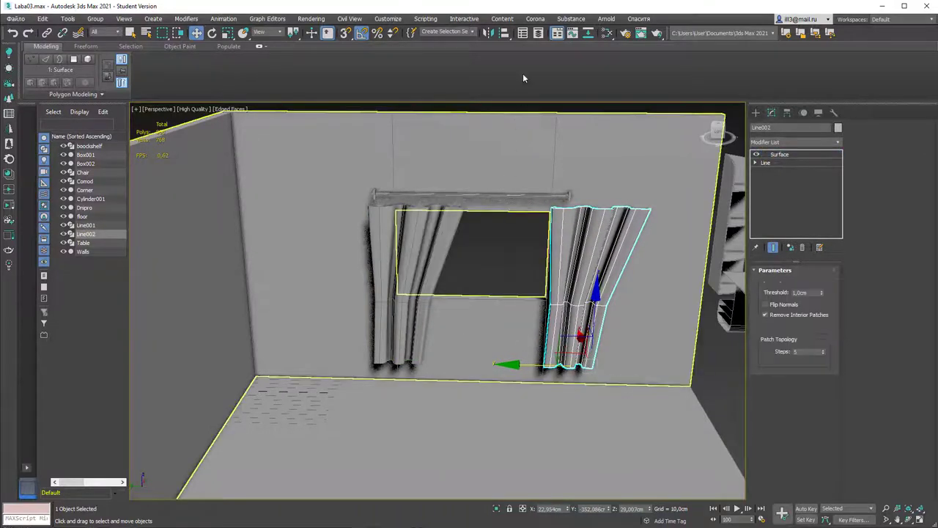
{"action": "left_click", "coordinate": [488, 33]}
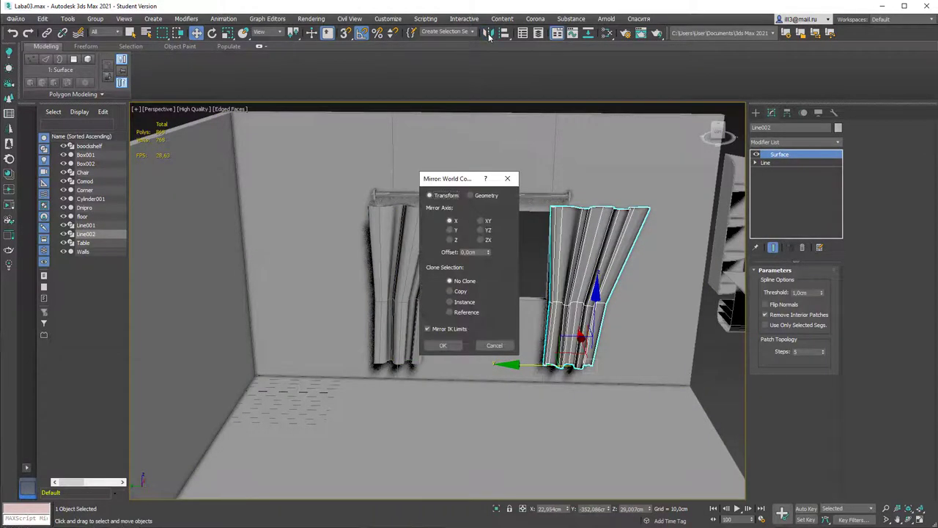
{"action": "left_click", "coordinate": [450, 230]}
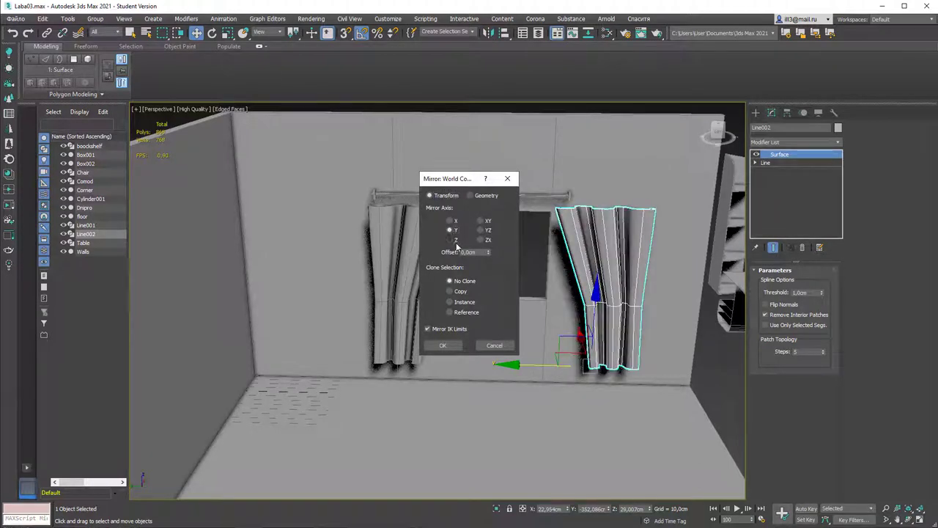
{"action": "left_click", "coordinate": [443, 345]}
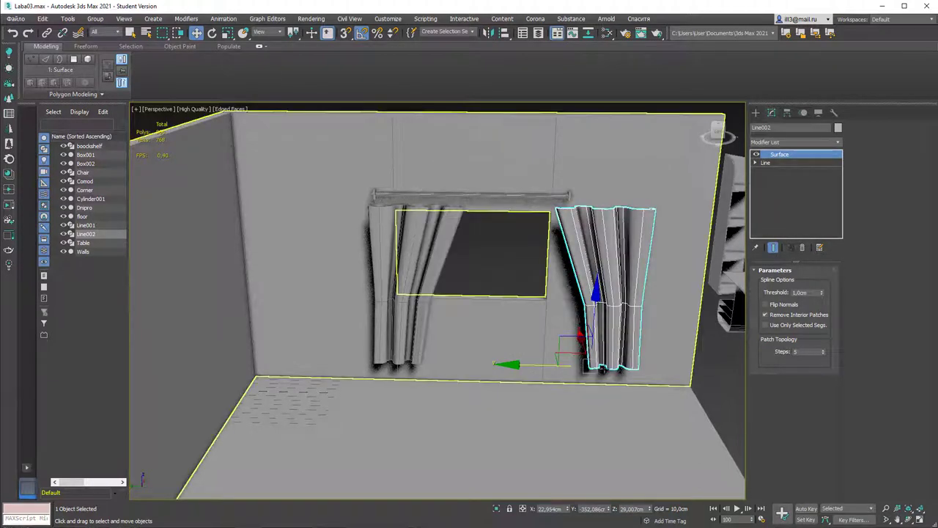
{"action": "left_click_drag", "start_coordinate": [560, 366], "coordinate": [494, 354]}
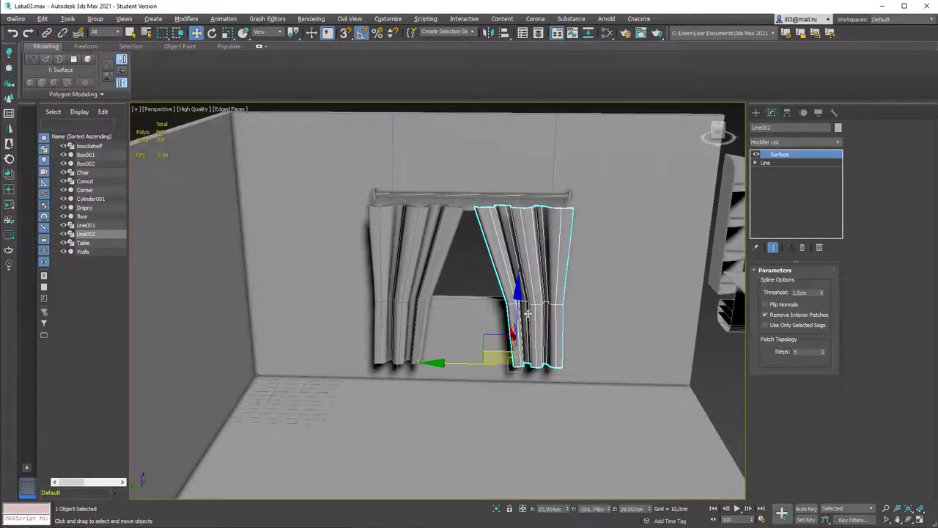
Select both curtains and move them together about 6 cm along X toward the wall, in line beneath the rod.
{"action": "middle_click_drag", "start_coordinate": [533, 269], "coordinate": [485, 294], "text": "alt"}
{"action": "left_click", "coordinate": [444, 233], "text": "ctrl"}
{"action": "middle_click_drag", "start_coordinate": [588, 269], "coordinate": [550, 261], "text": "alt"}
{"action": "left_click_drag", "start_coordinate": [538, 252], "coordinate": [544, 252]}
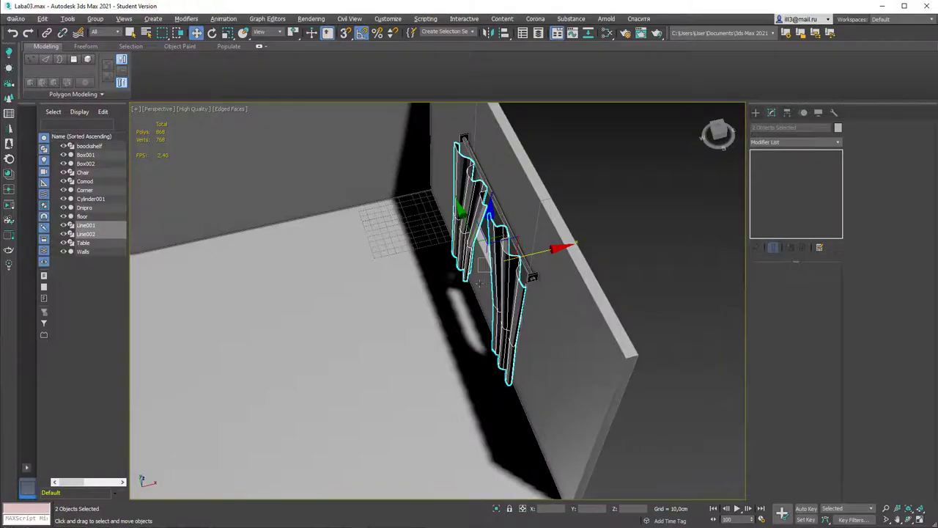
{"action": "middle_click_drag", "start_coordinate": [480, 284], "coordinate": [564, 266], "text": "alt"}
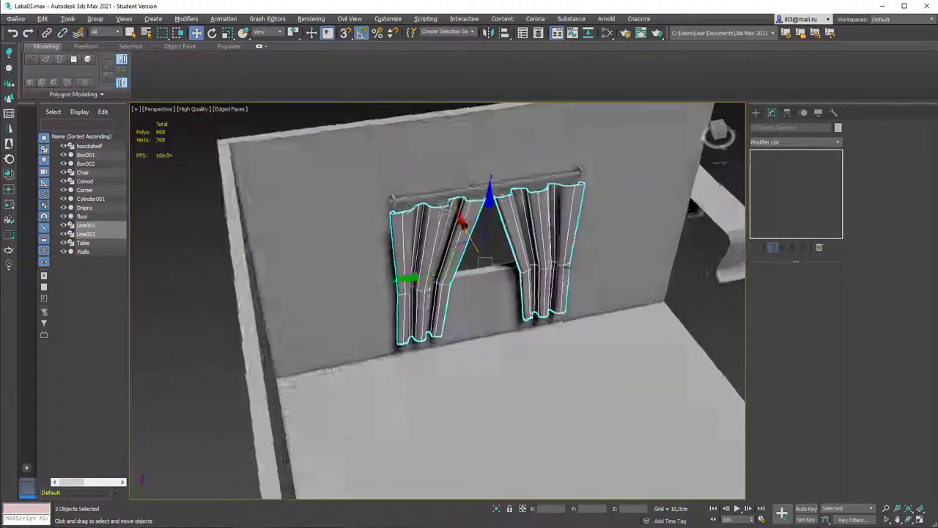
{"action": "middle_click_drag", "start_coordinate": [558, 308], "coordinate": [564, 293], "text": "alt"}
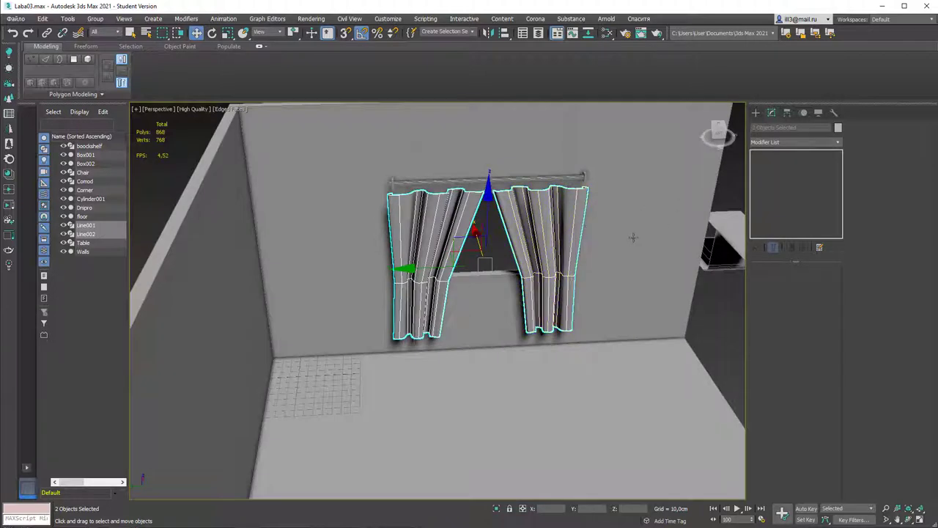
{"action": "left_click", "coordinate": [724, 335]}
{"action": "left_click", "coordinate": [568, 235]}
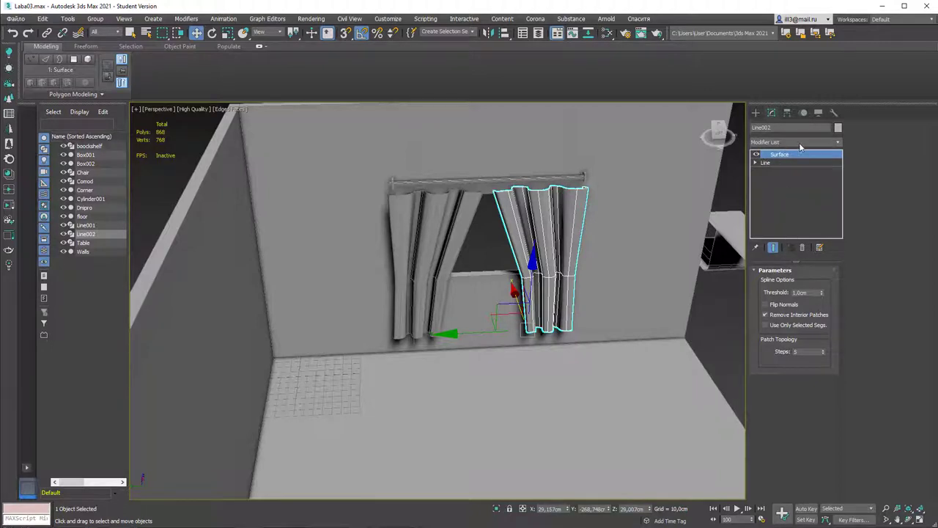
{"action": "left_click", "coordinate": [776, 164]}
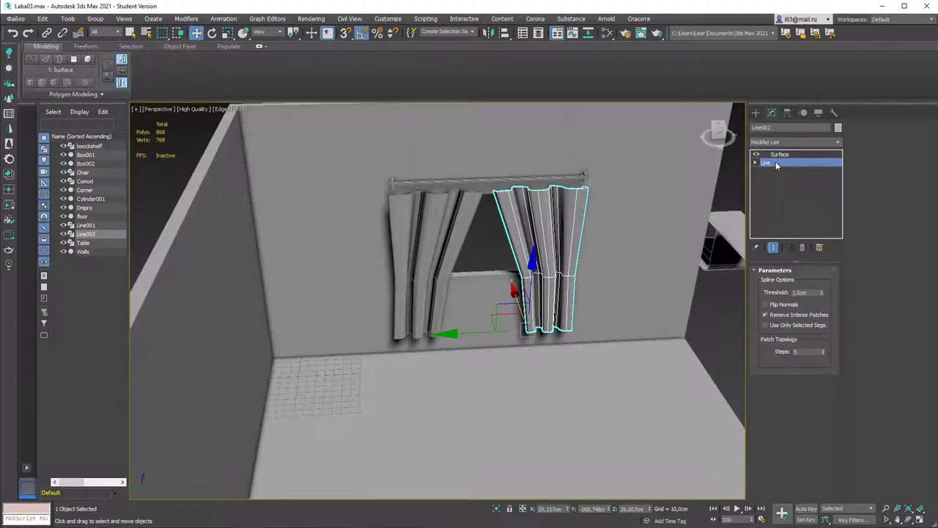
{"action": "left_click", "coordinate": [777, 154]}
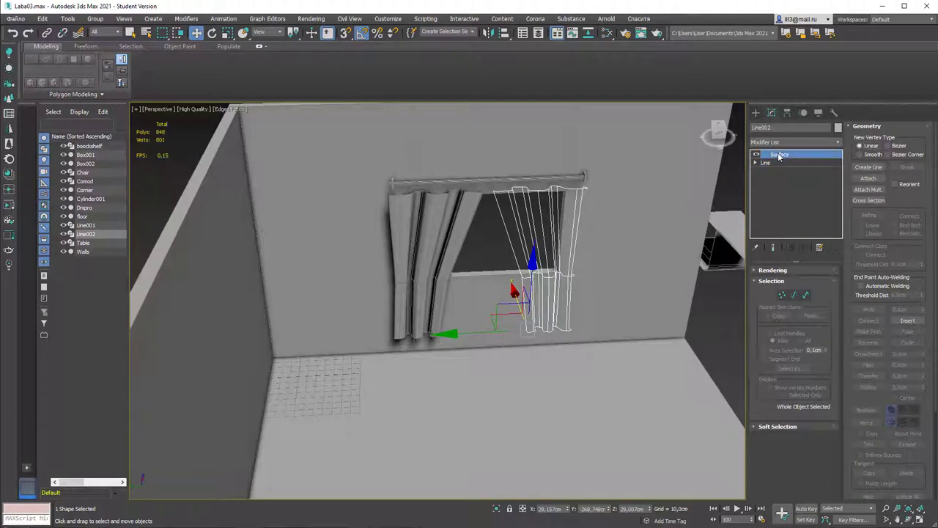
{"action": "key", "text": "q"}
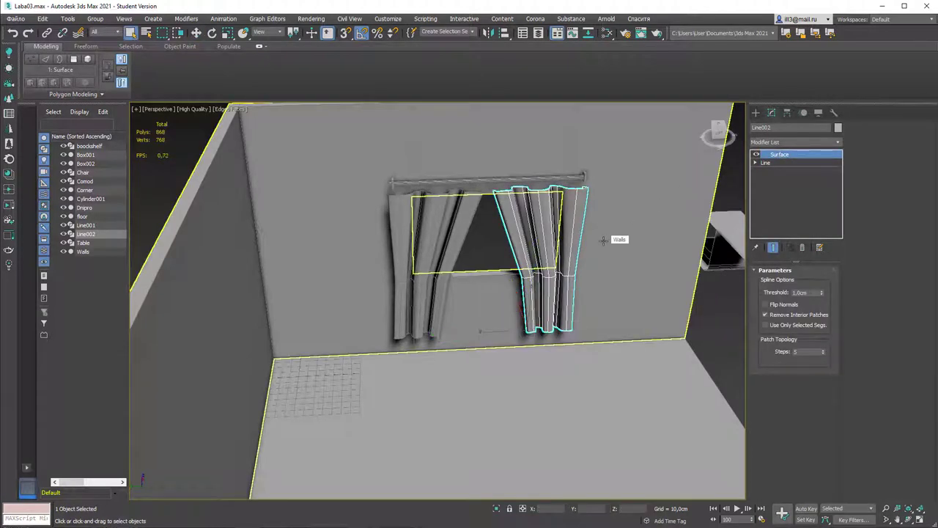
{"action": "middle_click_drag", "start_coordinate": [606, 238], "coordinate": [597, 234], "text": "alt"}
{"action": "left_click", "coordinate": [712, 353]}
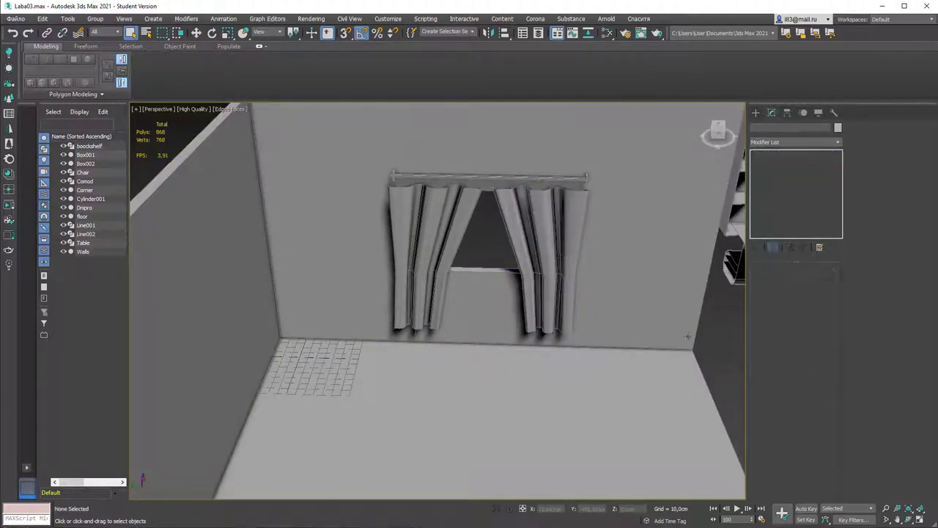
Rename the right-hand curtain shtora01 and the left-hand curtain shtora02.
{"action": "left_click", "coordinate": [546, 240]}
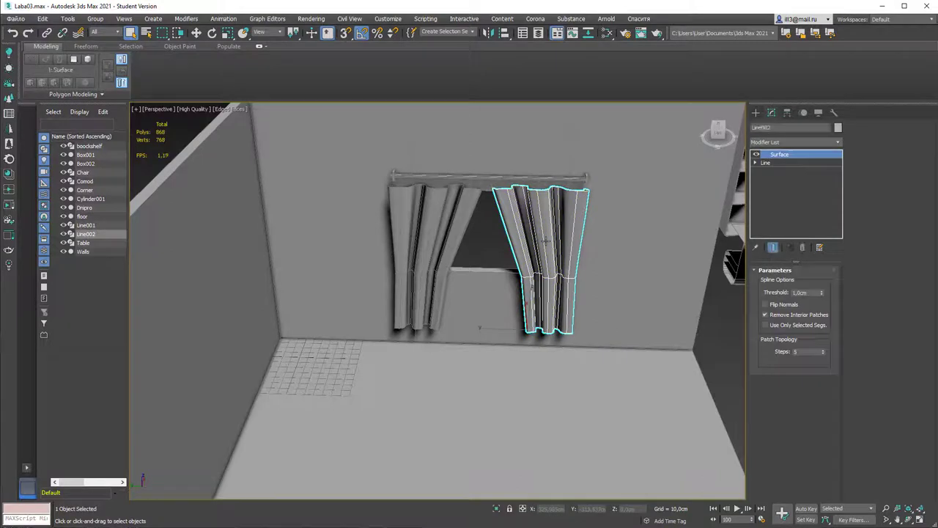
{"action": "left_click", "coordinate": [780, 128]}
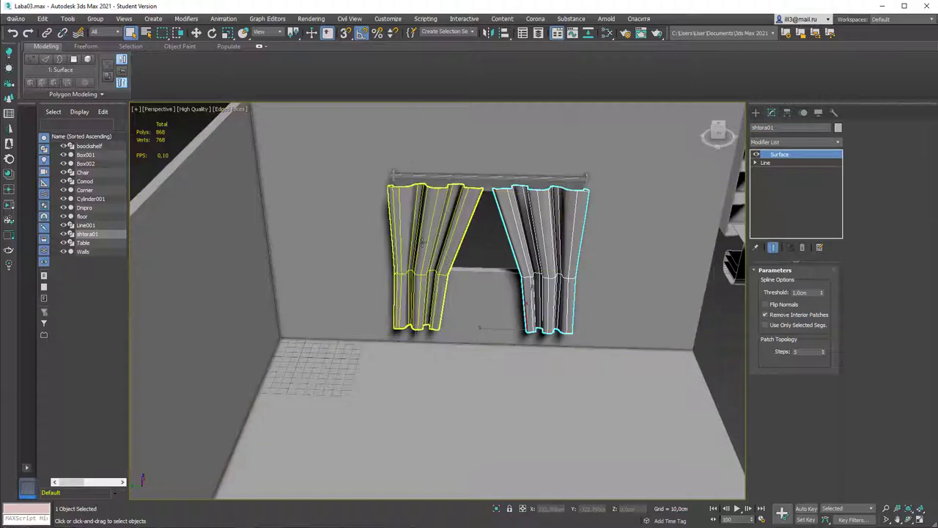
{"action": "left_click", "coordinate": [444, 257]}
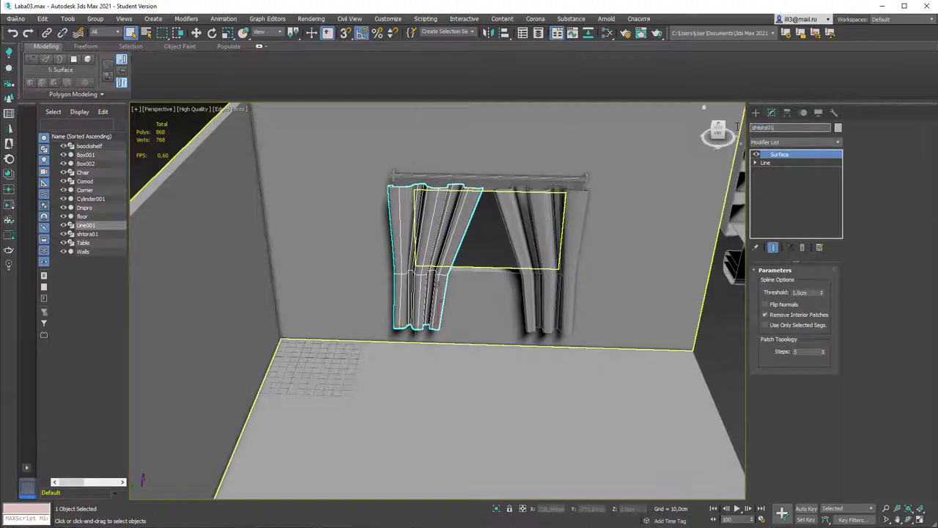
{"action": "key", "text": "BackSpace"}
{"action": "type", "text": "2"}
{"action": "key", "text": "Return"}
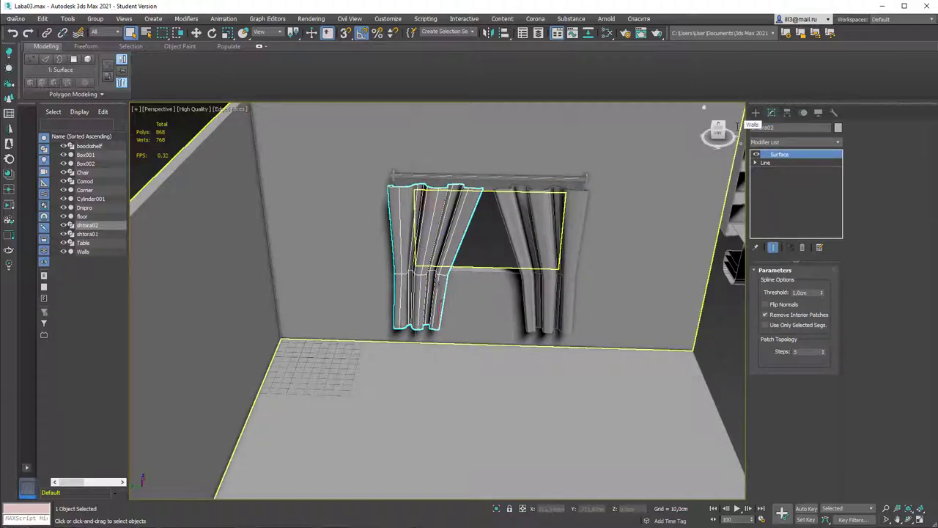
Rename the curtain rod cylinder Carnizz.
{"action": "left_click", "coordinate": [524, 177]}
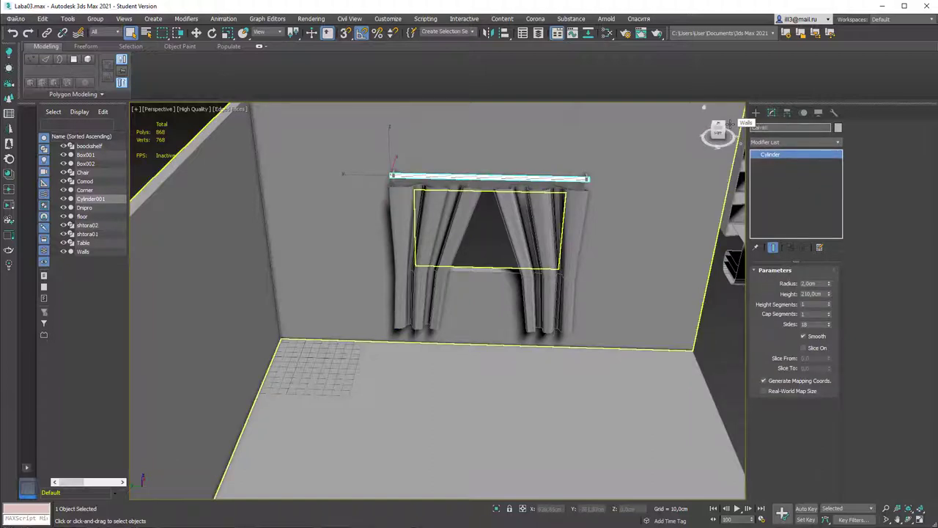
{"action": "type", "text": "Carniz"}
{"action": "key", "text": "Return"}
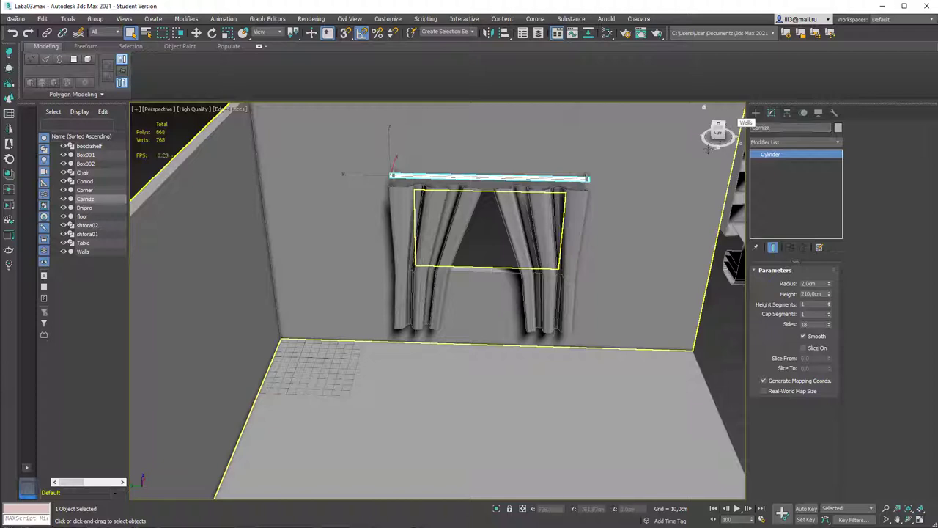
Rename the box brackets at the rod's right and left ends criplennya01 and criplennya02 respectively.
{"action": "left_click", "coordinate": [585, 178]}
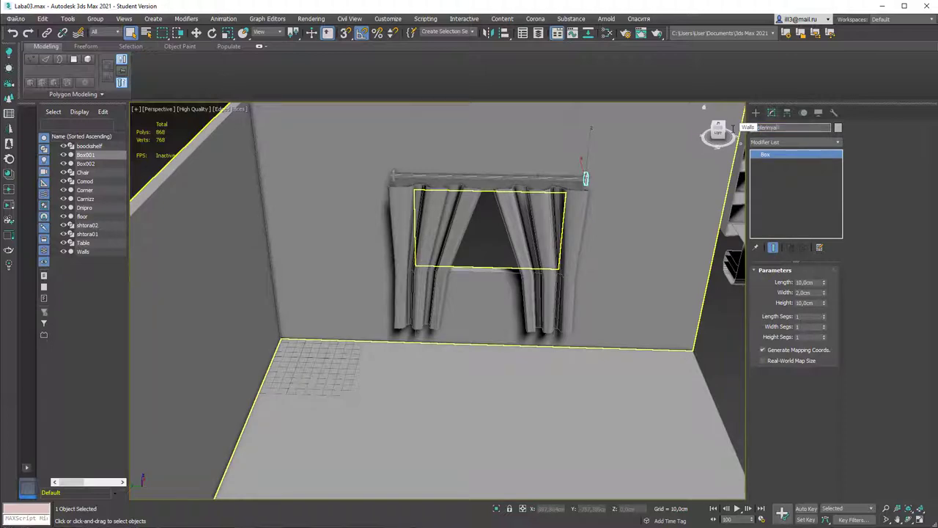
{"action": "key", "text": "Return"}
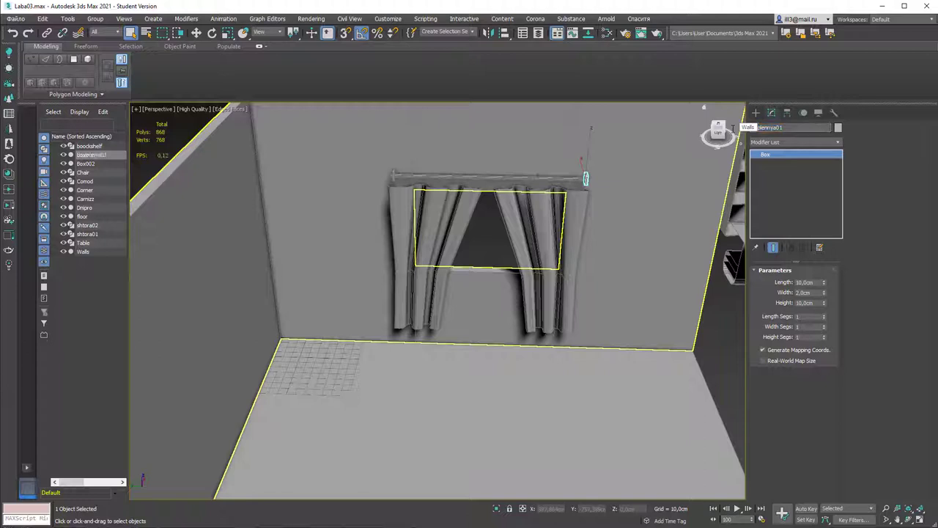
{"action": "left_click", "coordinate": [393, 175]}
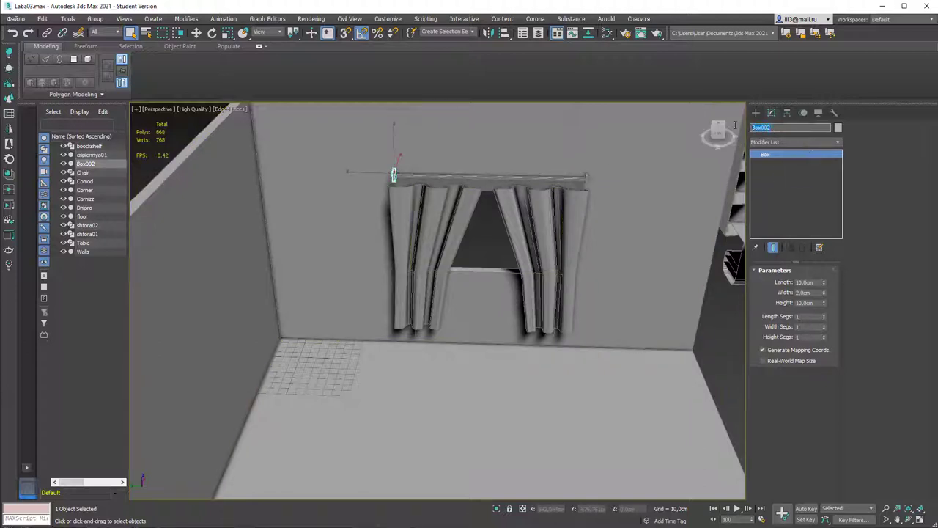
{"action": "type", "text": "criplennya01"}
{"action": "key", "text": "Return"}
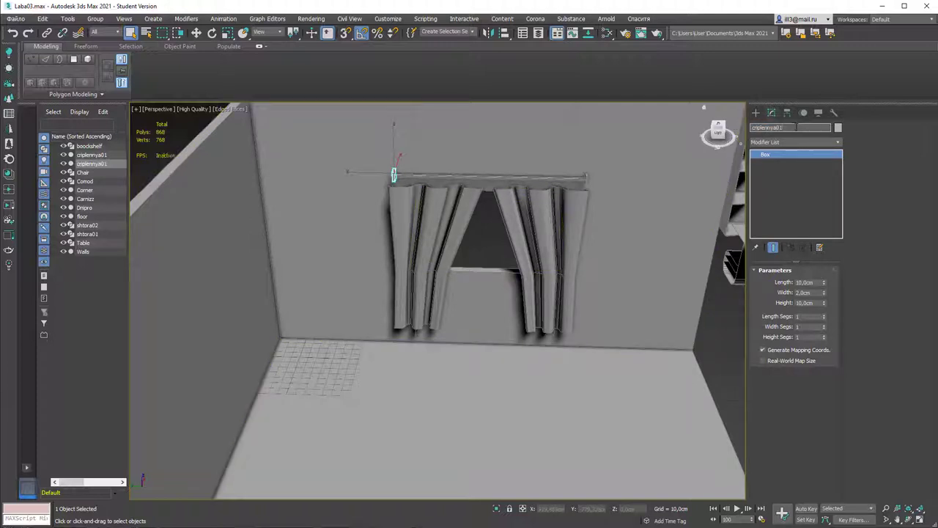
{"action": "left_click", "coordinate": [781, 127]}
{"action": "key", "text": "BackSpace"}
{"action": "type", "text": "2"}
{"action": "key", "text": "Return"}
Select both curtains and raise them slightly along Z so their upper edges meet the rod.
{"action": "middle_click_drag", "start_coordinate": [498, 213], "coordinate": [477, 202], "text": "alt"}
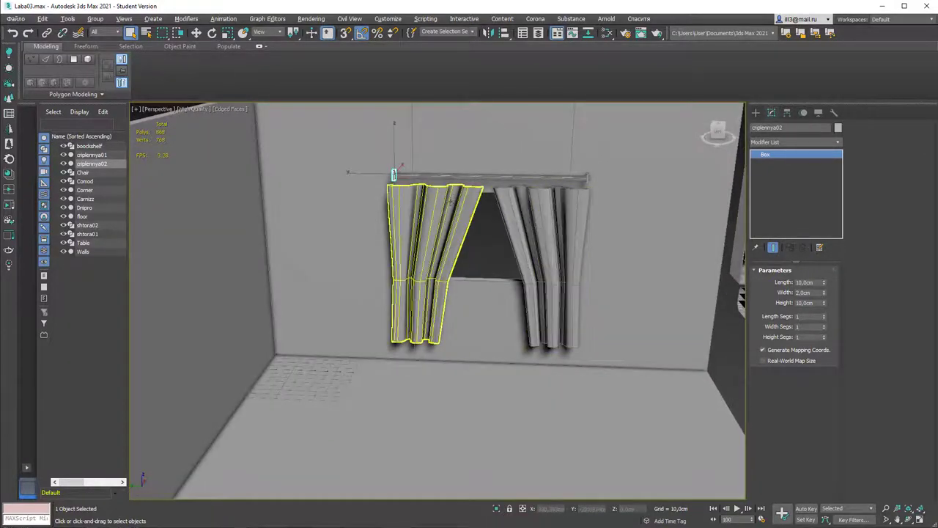
{"action": "left_click", "coordinate": [440, 208]}
{"action": "left_click", "coordinate": [535, 220], "text": "ctrl"}
{"action": "key", "text": "w"}
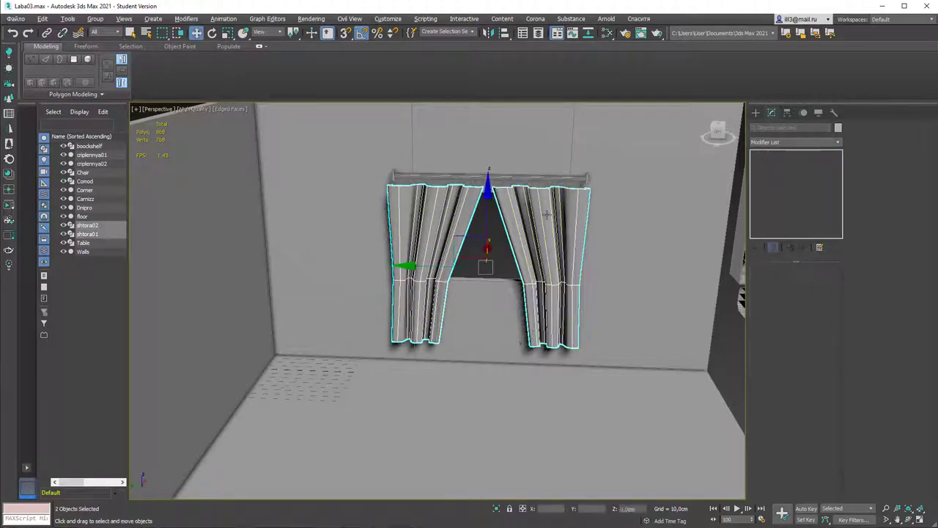
{"action": "left_click_drag", "start_coordinate": [495, 201], "coordinate": [491, 200]}
{"action": "middle_click_drag", "start_coordinate": [492, 202], "coordinate": [475, 213], "text": "alt"}
{"action": "middle_click_drag", "start_coordinate": [557, 192], "coordinate": [516, 194], "text": "alt"}
{"action": "scroll", "coordinate": [518, 197], "scroll_direction": "down", "scroll_amount": 3}
{"action": "left_click", "coordinate": [675, 392]}
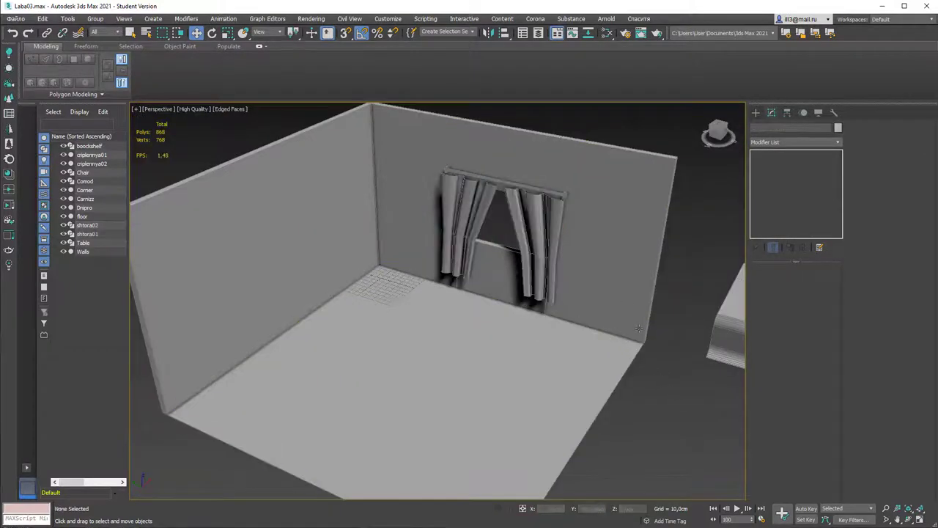
Examine the whole room, checking the floor and the Walls object by selecting each in turn.
{"action": "middle_click_drag", "start_coordinate": [615, 288], "coordinate": [548, 292], "text": "alt"}
{"action": "scroll", "coordinate": [615, 281], "scroll_direction": "down", "scroll_amount": 3}
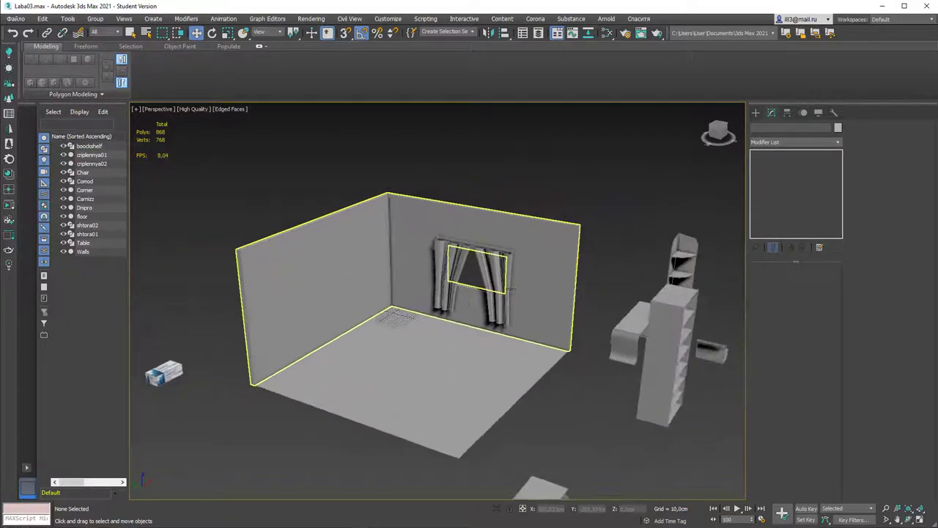
{"action": "left_click", "coordinate": [365, 339]}
{"action": "left_click", "coordinate": [335, 293]}
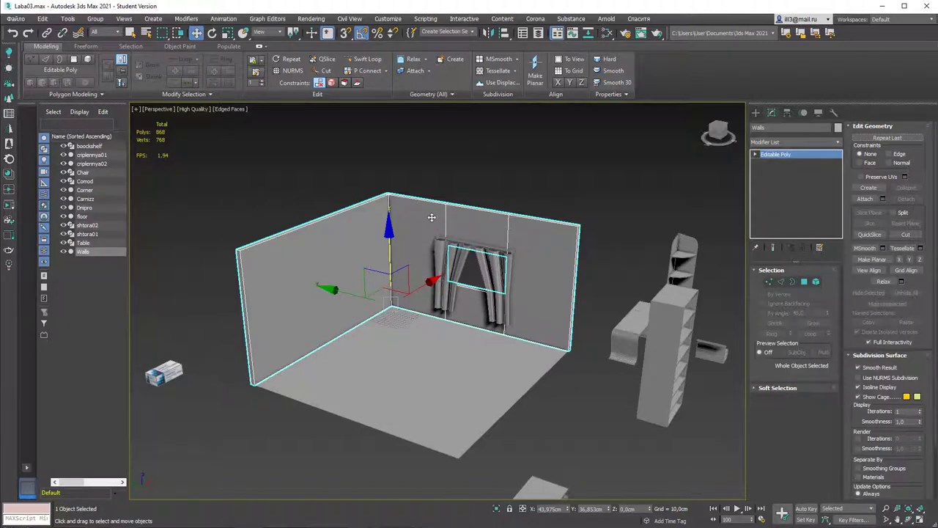
{"action": "middle_click_drag", "start_coordinate": [639, 233], "coordinate": [611, 216], "text": "alt"}
{"action": "key", "text": "q"}
{"action": "middle_click_drag", "start_coordinate": [599, 212], "coordinate": [576, 199]}
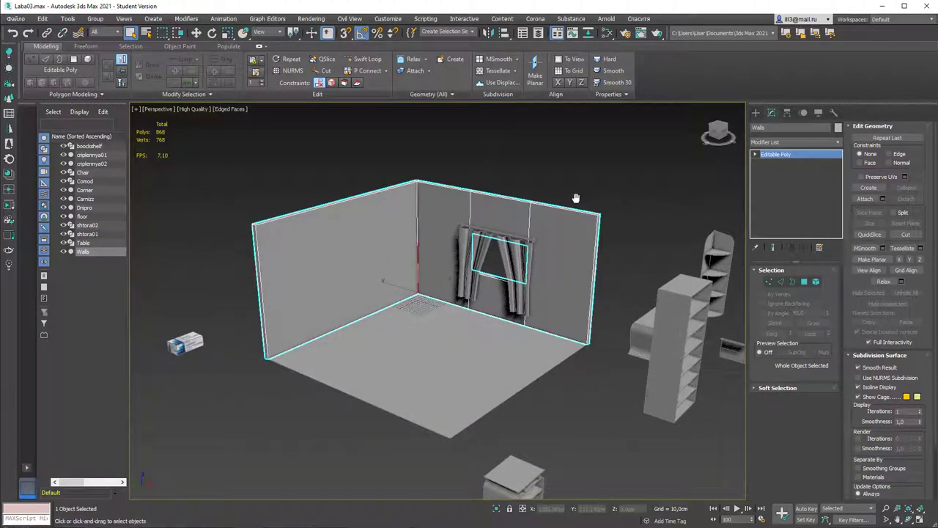